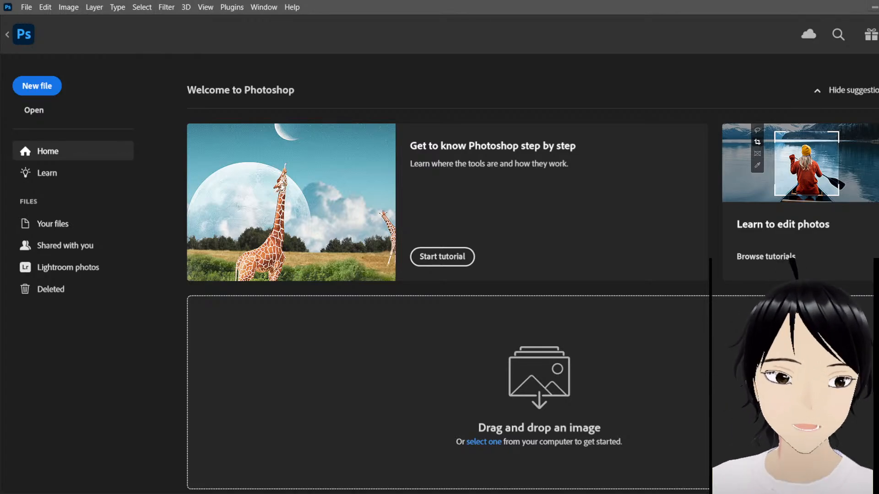
Create the 1280 x 720 px document Stream Thumbnail 2_17_23 and handwrite "Background" across its upper part with the 14 px Pencil
left_click(44, 90)
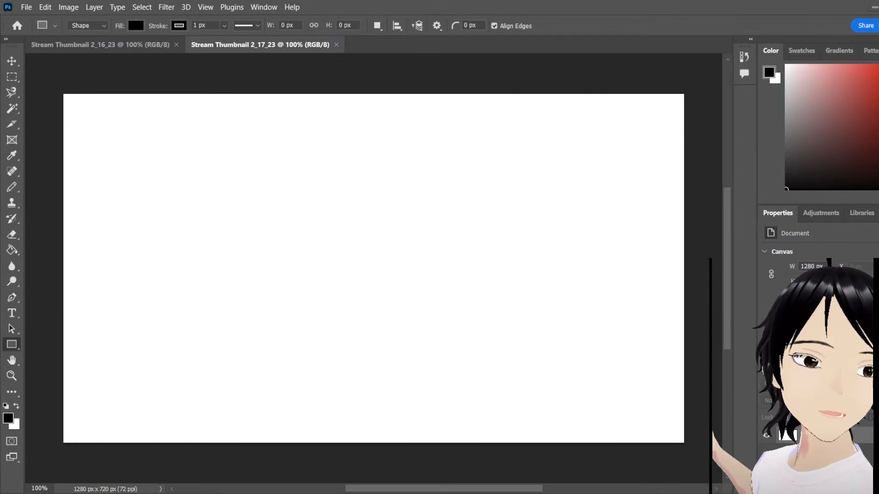
key("b")
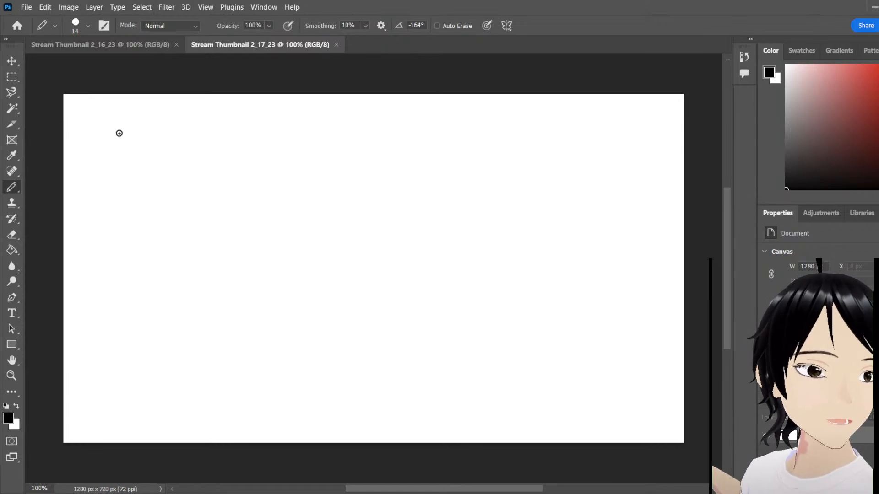
mouse_move(118, 122)
left_mouse_down()
mouse_move(129, 105)
mouse_move(120, 169)
left_mouse_up()
left_click(195, 144)
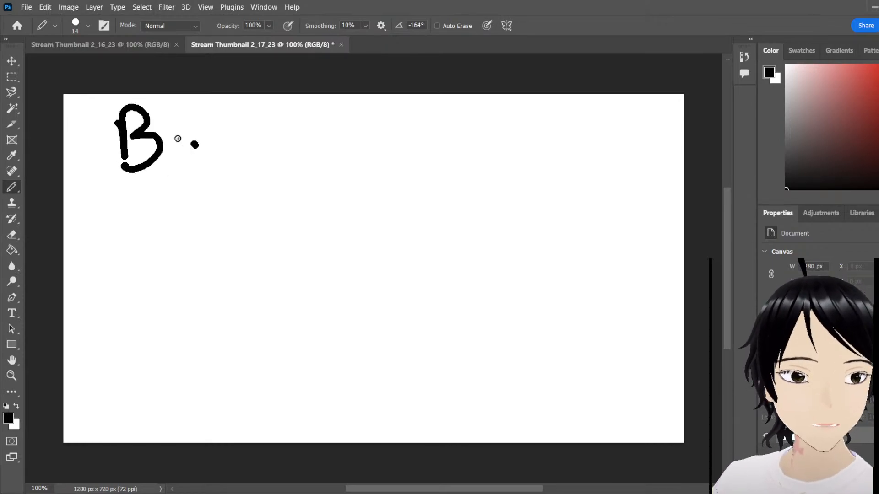
left_click_drag(189, 143, 201, 175)
key("ctrl+z")
key("ctrl+z")
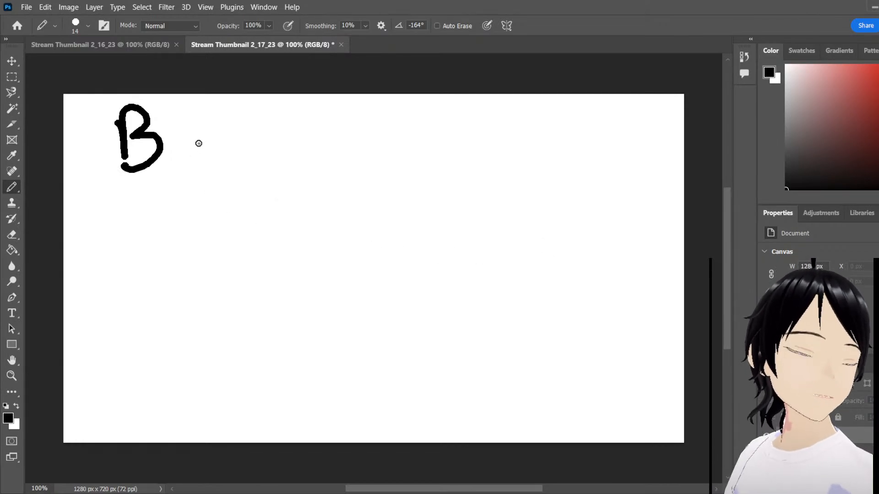
mouse_move(198, 141)
left_mouse_down()
mouse_move(211, 159)
mouse_move(226, 160)
left_mouse_up()
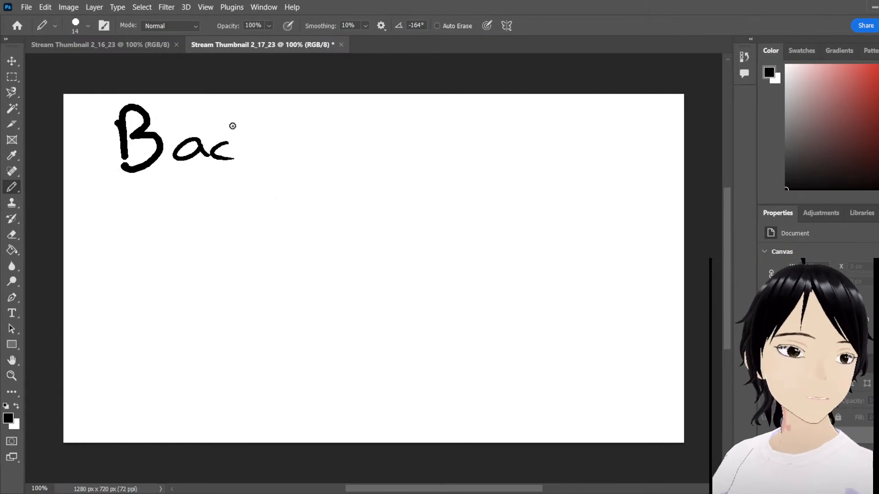
left_click_drag(232, 126, 237, 160)
mouse_move(254, 137)
left_mouse_down()
mouse_move(283, 149)
mouse_move(283, 163)
mouse_move(345, 149)
mouse_move(420, 155)
left_mouse_up()
left_click_drag(415, 120, 433, 152)
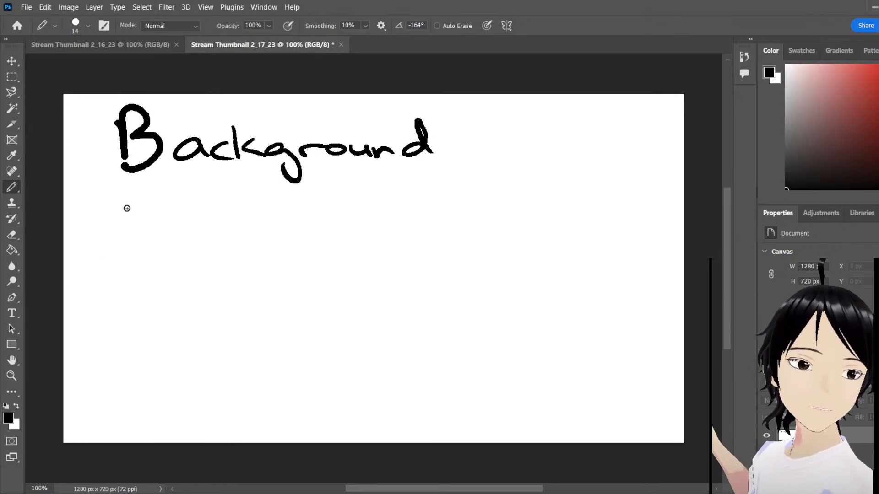
left_click_drag(125, 202, 153, 238)
mouse_move(177, 224)
left_mouse_down()
mouse_move(169, 222)
mouse_move(192, 225)
mouse_move(203, 258)
left_mouse_up()
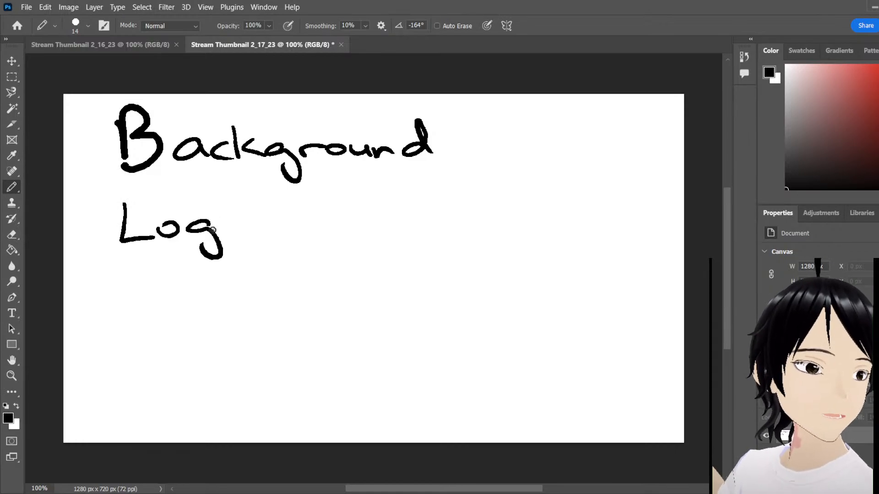
key("ctrl+z")
key("ctrl+z")
key("ctrl+z")
key("ctrl+z")
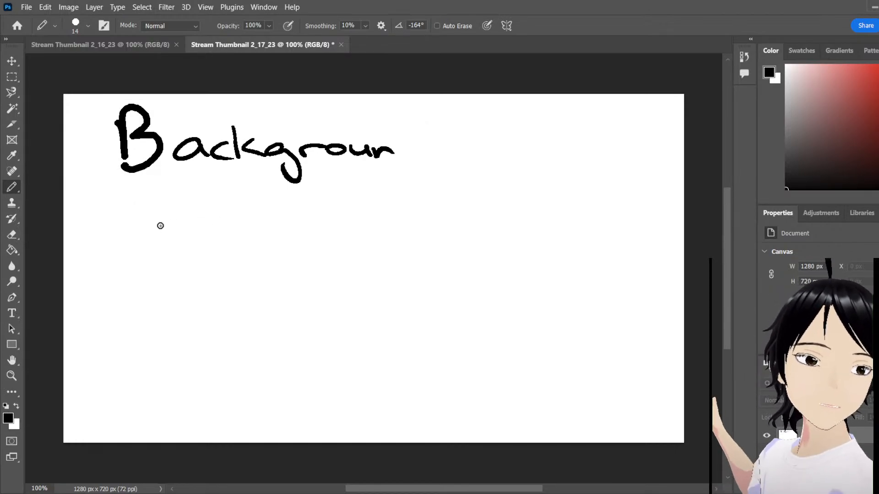
Complete the "d" of "Background" and handwrite "Game Logo" and "Avatar Picture" on separate lines beneath it
mouse_move(415, 149)
left_mouse_down()
mouse_move(419, 128)
mouse_move(428, 157)
left_mouse_up()
left_click_drag(146, 204, 161, 250)
mouse_move(189, 234)
left_mouse_down()
mouse_move(200, 241)
mouse_move(229, 229)
mouse_move(270, 243)
left_mouse_up()
mouse_move(300, 210)
left_mouse_down()
mouse_move(319, 243)
mouse_move(359, 234)
mouse_move(367, 260)
left_mouse_up()
left_click_drag(398, 231, 410, 229)
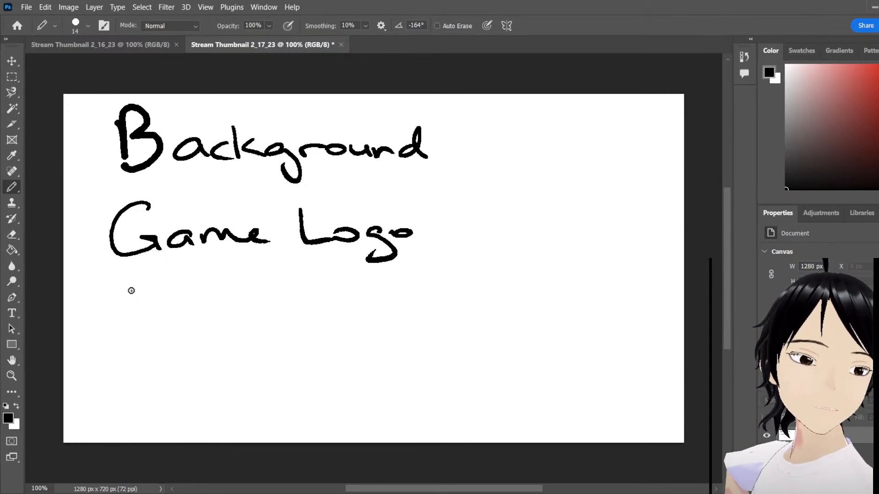
mouse_move(128, 323)
left_mouse_down()
mouse_move(185, 300)
mouse_move(256, 298)
mouse_move(277, 316)
mouse_move(293, 300)
mouse_move(330, 319)
mouse_move(412, 300)
mouse_move(463, 301)
mouse_move(471, 280)
left_mouse_up()
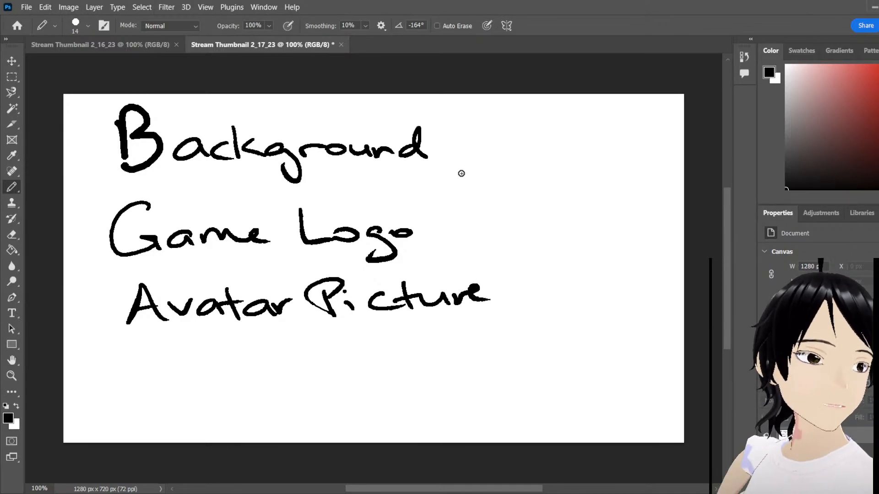
Draw two arrows from "Background" and handwrite "Official Art" and "Official Graphic" at their ends
left_click_drag(430, 144, 487, 146)
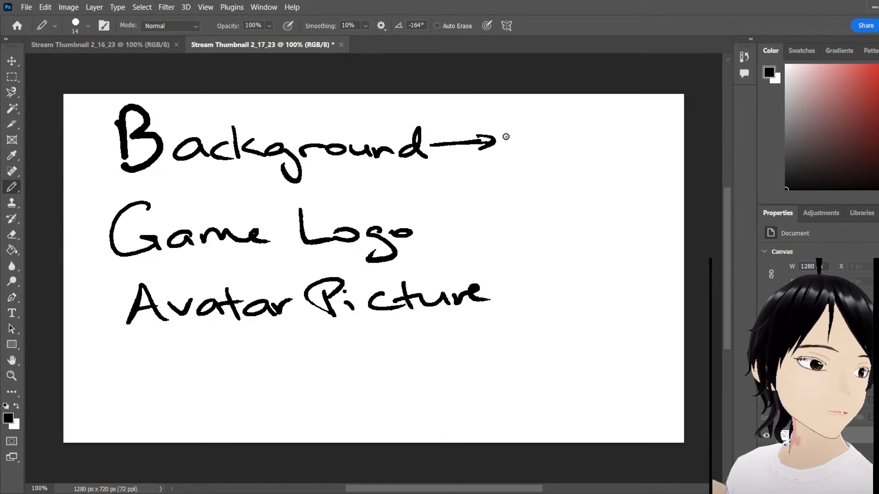
mouse_move(521, 110)
left_mouse_down()
mouse_move(514, 114)
mouse_move(565, 105)
mouse_move(580, 123)
mouse_move(612, 114)
mouse_move(639, 120)
left_mouse_up()
left_click_drag(569, 149, 627, 136)
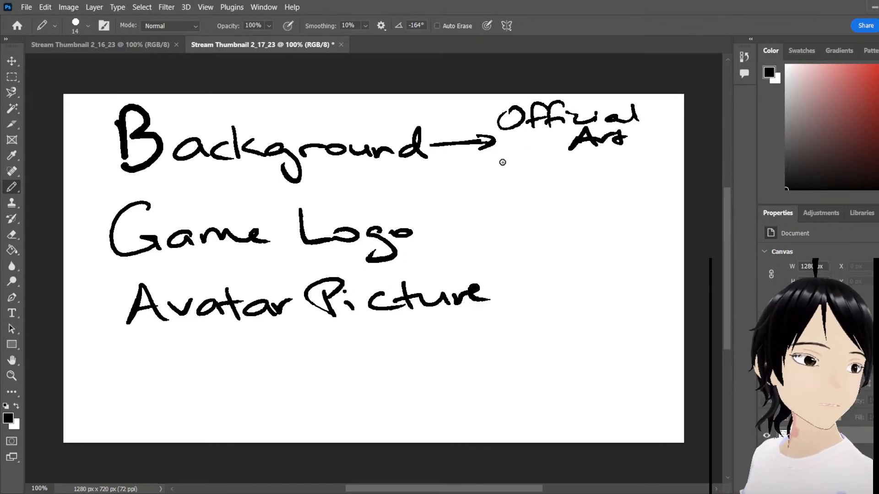
mouse_move(458, 158)
left_mouse_down()
mouse_move(452, 165)
mouse_move(503, 182)
left_mouse_up()
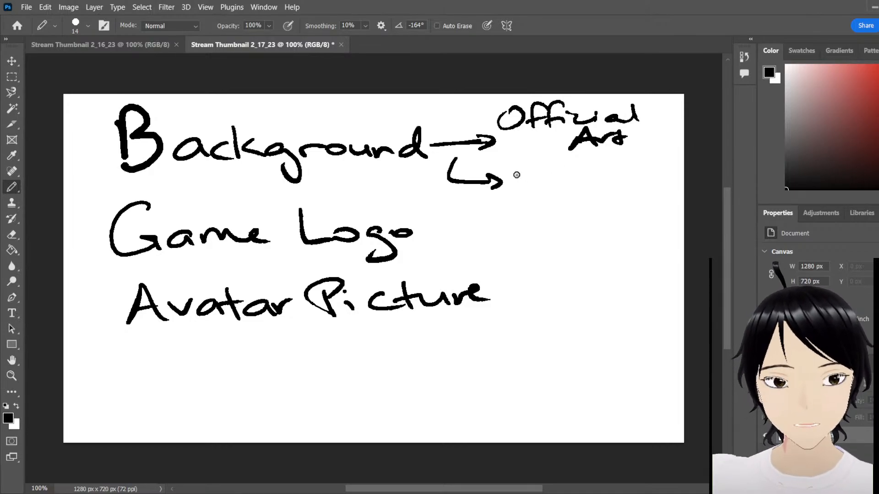
mouse_move(524, 168)
left_mouse_down()
mouse_move(546, 160)
mouse_move(573, 181)
mouse_move(590, 170)
mouse_move(654, 178)
left_mouse_up()
mouse_move(555, 199)
left_mouse_down()
mouse_move(541, 202)
mouse_move(608, 229)
mouse_move(666, 209)
left_mouse_up()
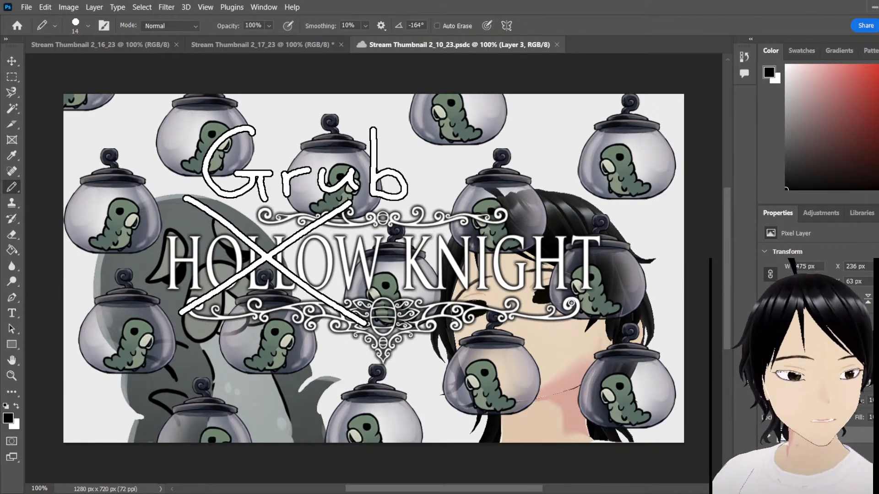
Sample the avatar's skin tone in Stream Thumbnail 2_10_23.psdc as the foreground color, and open 10_10_22 Stream Thumbnail.psdc
left_click(12, 251)
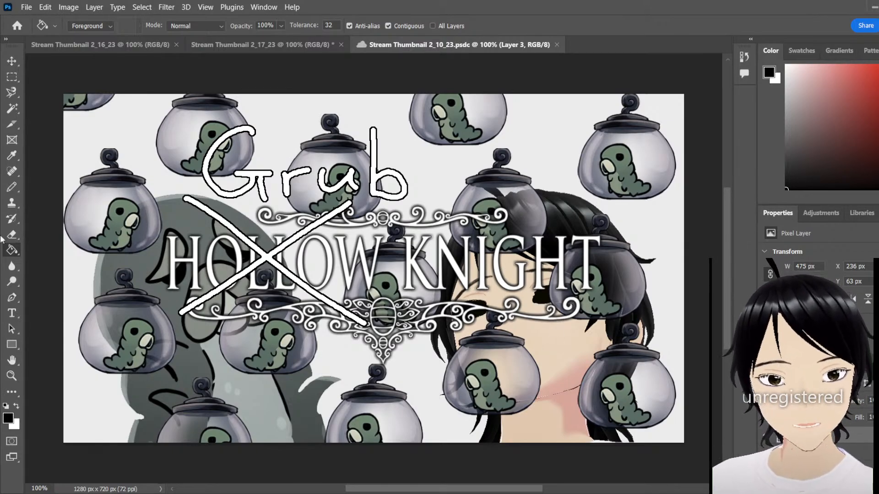
left_click(13, 156)
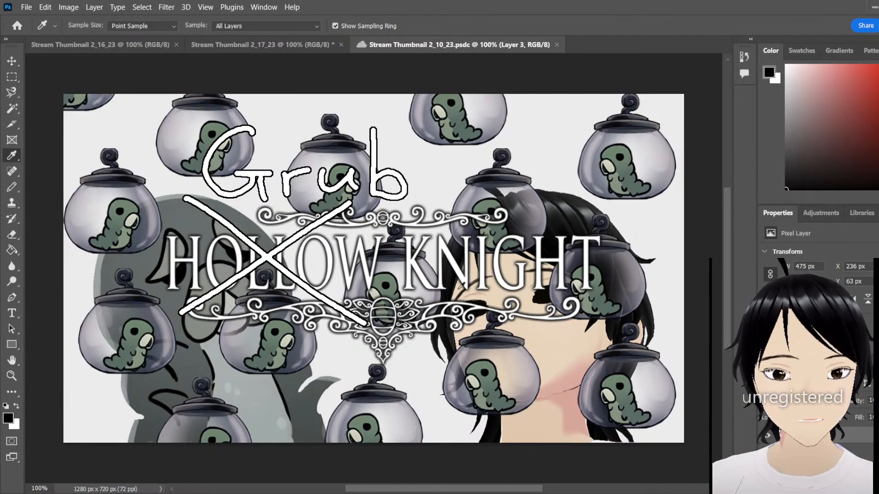
left_click(553, 339)
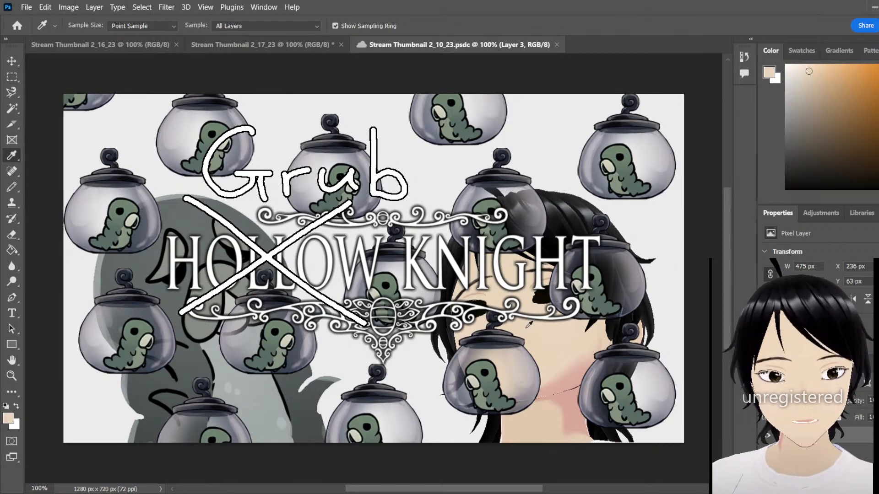
left_click(12, 186)
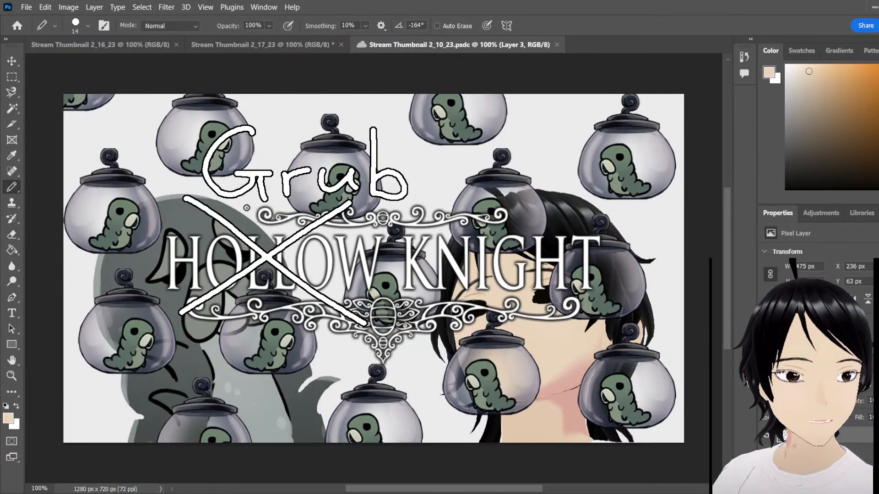
left_click(48, 29)
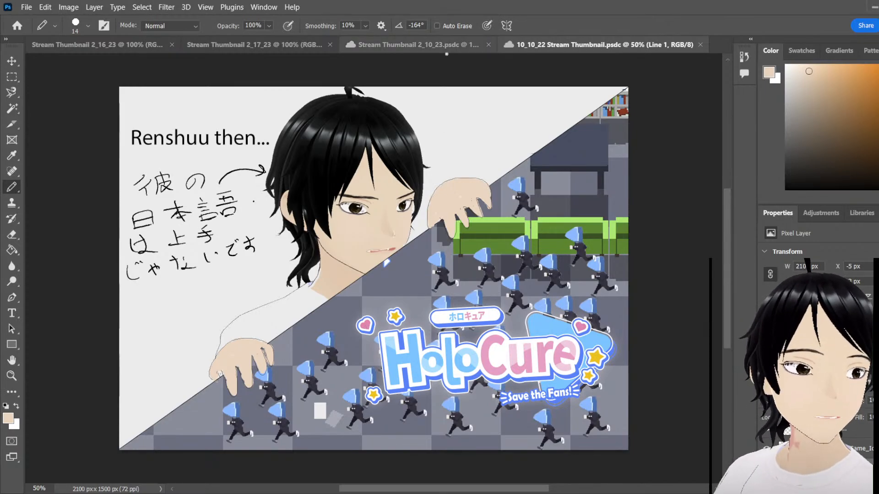
Return to Stream Thumbnail 2_17_23 and erase all the handwritten notes with a 77 px eraser
left_click(287, 45)
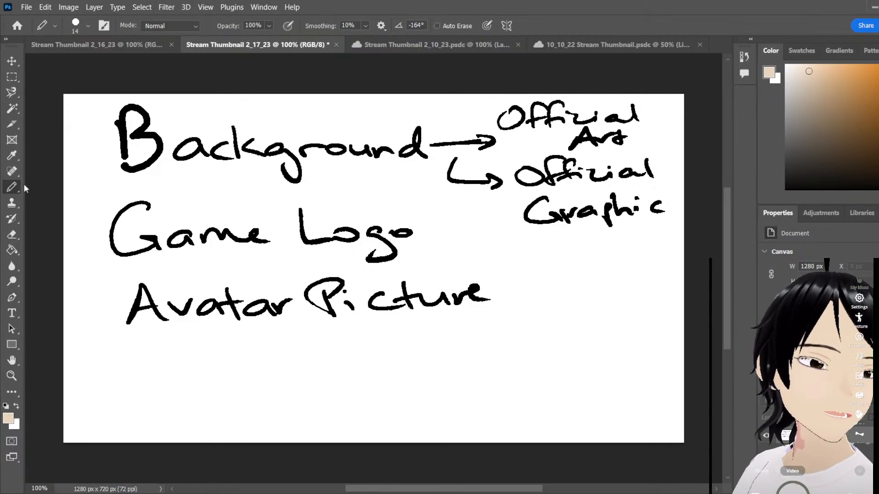
left_click(12, 234)
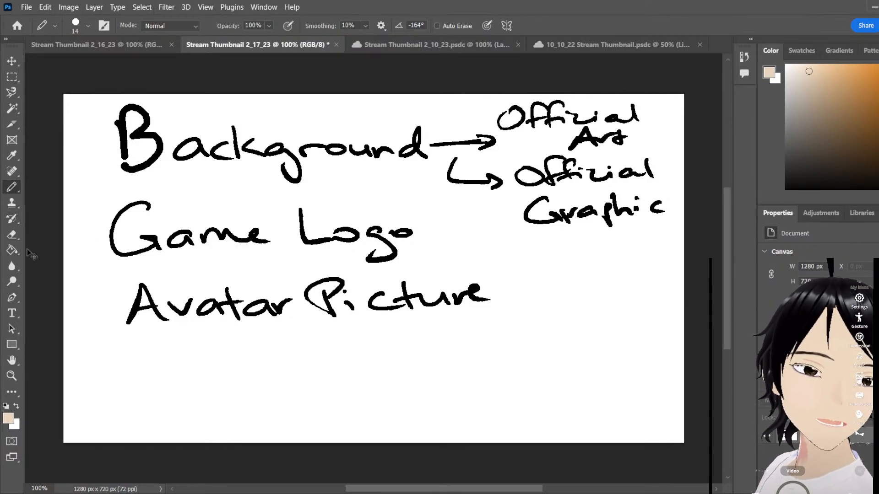
left_click(12, 234)
left_click_drag(229, 158, 123, 159)
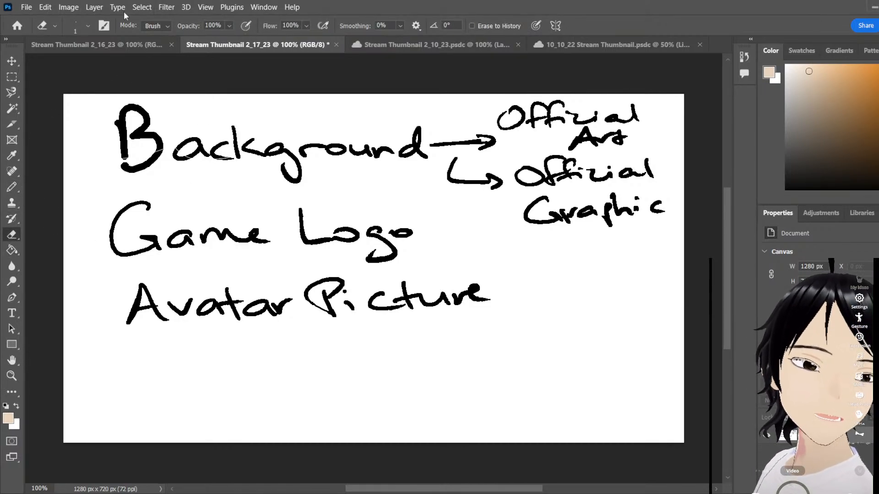
left_click_drag(71, 67, 98, 72)
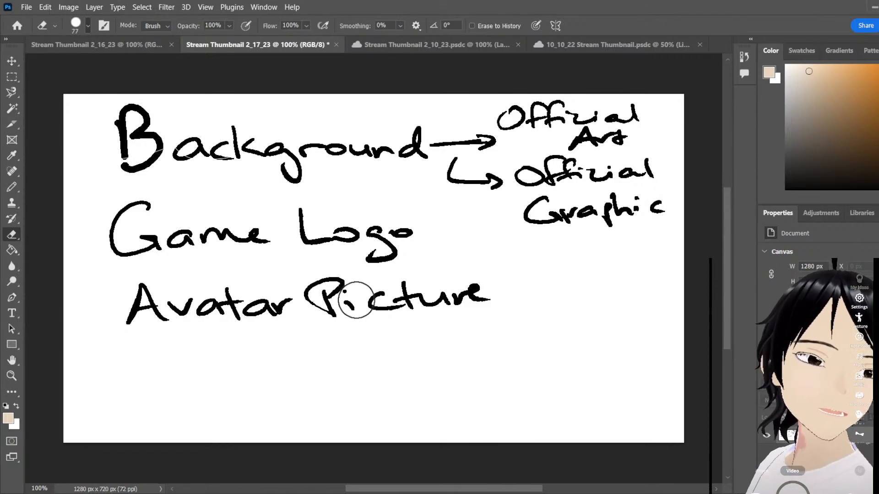
mouse_move(356, 300)
left_mouse_down()
mouse_move(336, 289)
mouse_move(324, 214)
mouse_move(221, 242)
mouse_move(237, 216)
mouse_move(199, 272)
mouse_move(257, 334)
mouse_move(178, 309)
mouse_move(121, 239)
left_mouse_up()
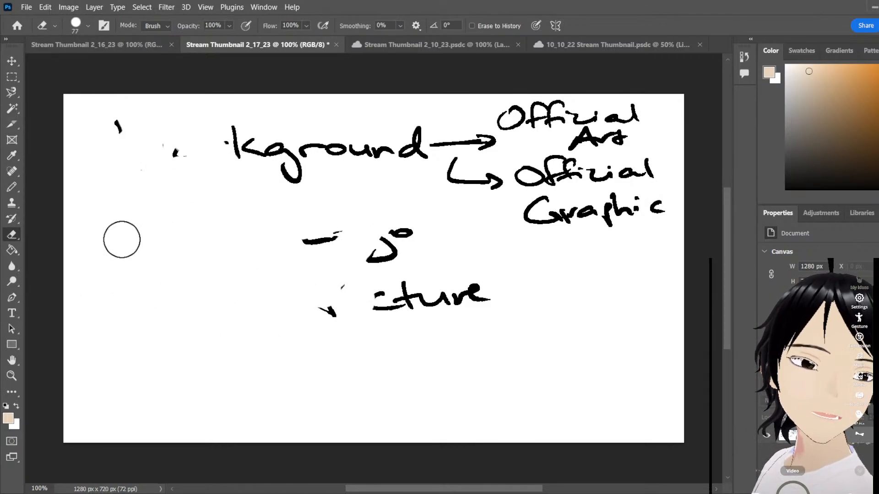
mouse_move(198, 134)
left_mouse_down()
mouse_move(449, 178)
mouse_move(485, 147)
mouse_move(269, 183)
mouse_move(485, 178)
mouse_move(490, 154)
mouse_move(530, 132)
mouse_move(523, 125)
mouse_move(535, 154)
mouse_move(631, 187)
mouse_move(683, 158)
mouse_move(664, 199)
mouse_move(668, 191)
mouse_move(588, 185)
mouse_move(184, 220)
mouse_move(419, 251)
mouse_move(372, 241)
mouse_move(311, 293)
mouse_move(422, 325)
mouse_move(302, 338)
mouse_move(333, 308)
left_mouse_up()
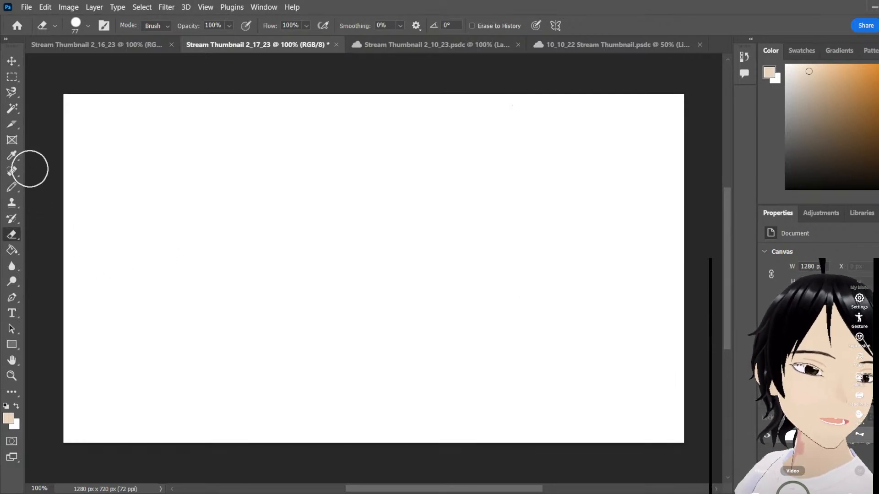
Reduce the eraser size to 20 px and switch back to the Pencil tool
key("bracketleft")
key("bracketleft")
key("bracketleft")
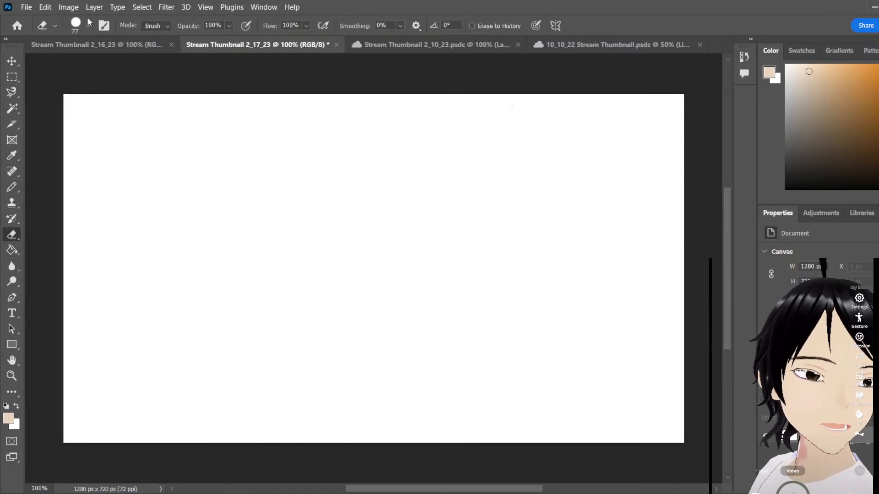
key("bracketleft")
key("bracketleft")
key("bracketleft")
key("bracketleft")
key("bracketleft")
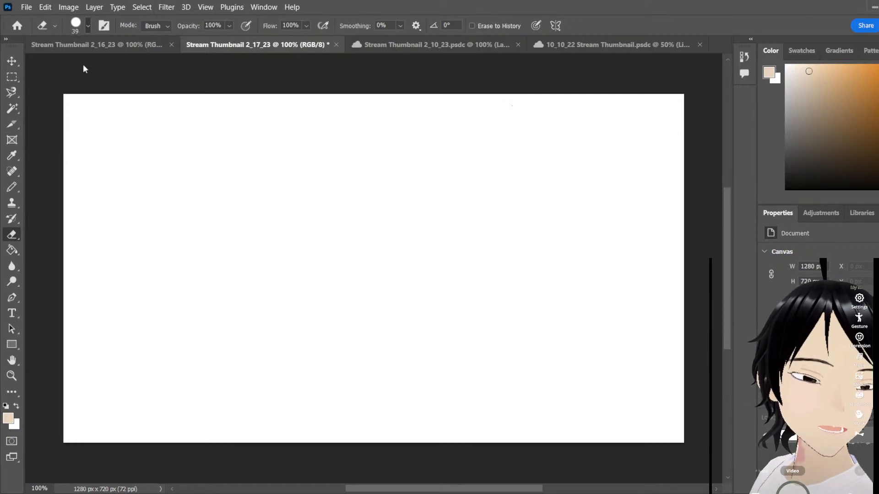
key("bracketleft")
key("bracketleft")
key("bracketleft")
key("bracketleft")
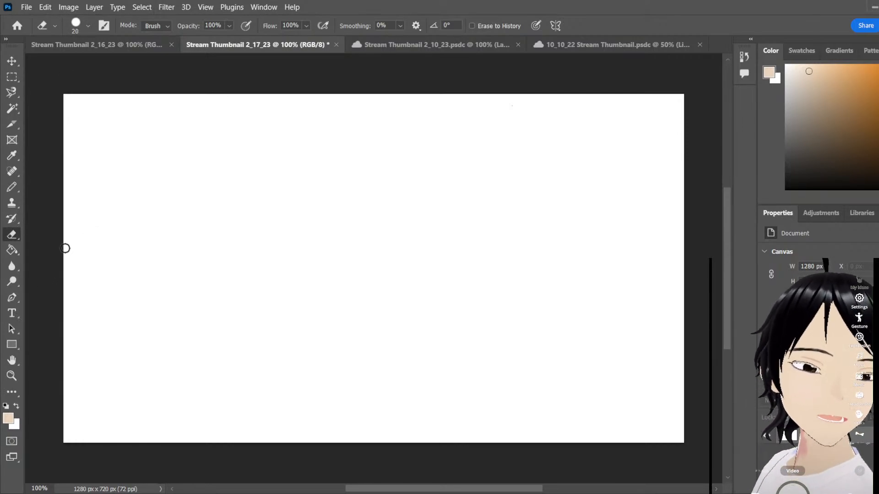
left_click(12, 187)
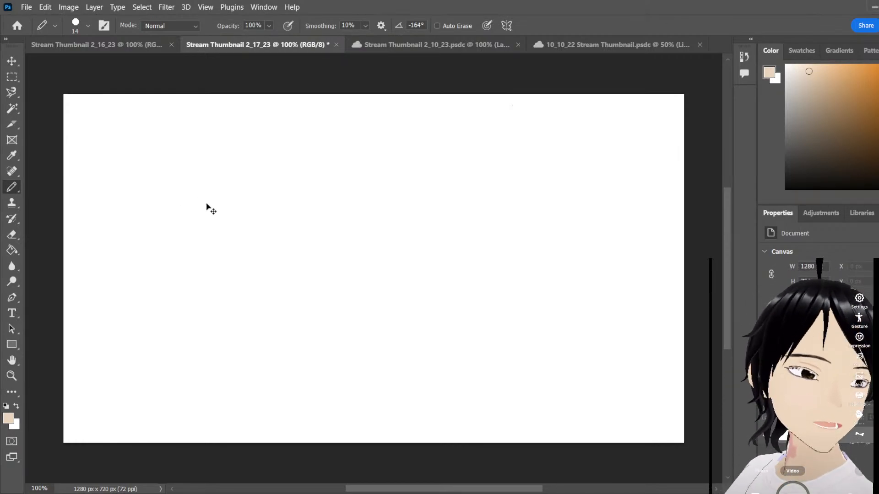
Paste the Map of Hallownest image onto the blank canvas, scale it to about 82%, and move it up to the canvas's top edge
key("ctrl+v")
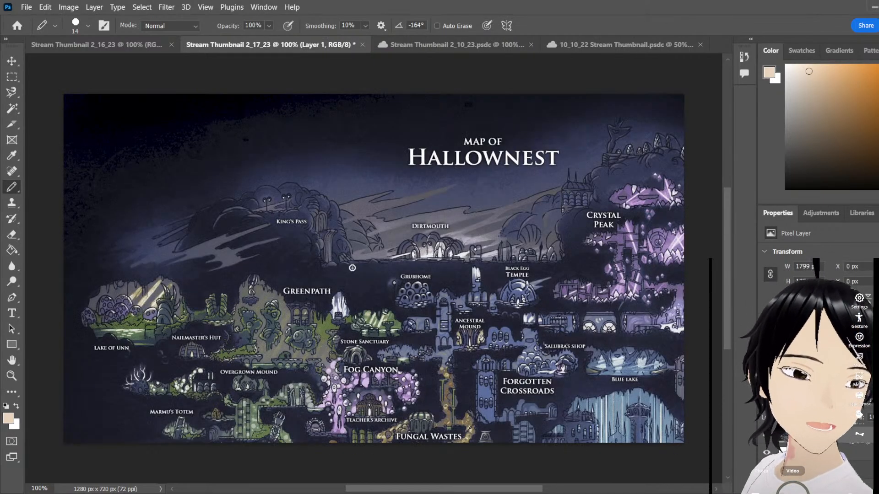
left_click(18, 65)
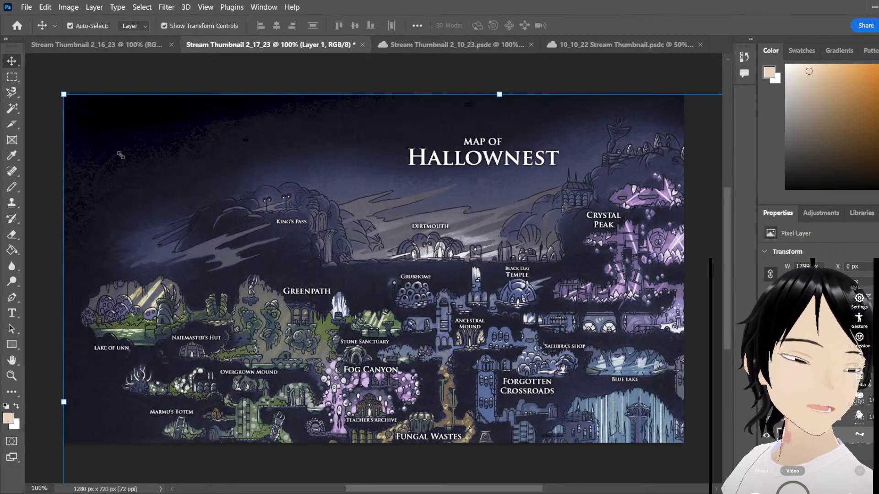
left_click(61, 95)
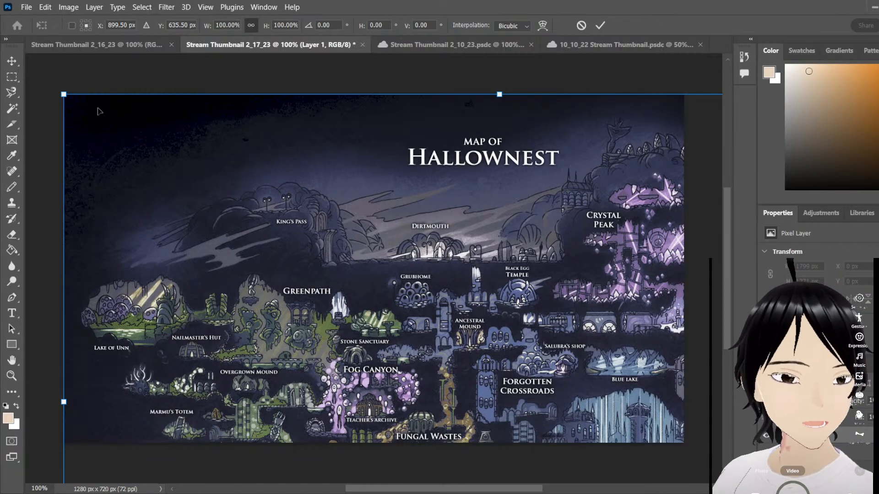
left_click_drag(64, 95, 164, 175)
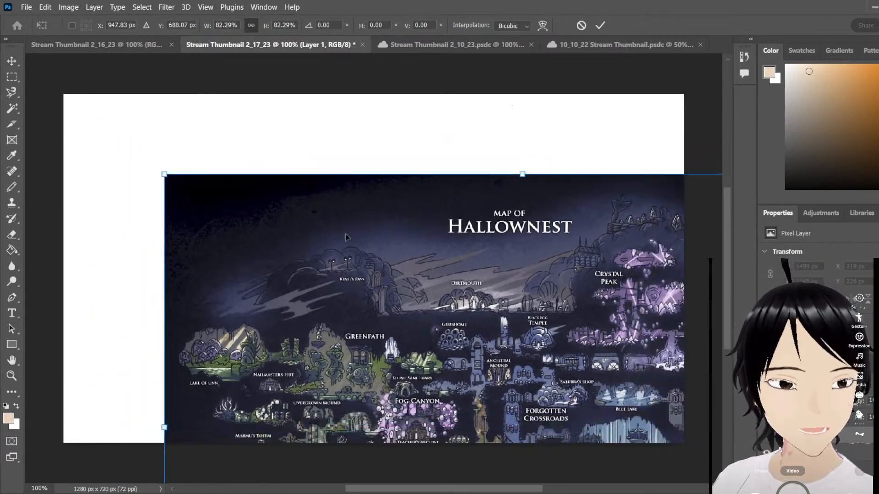
left_click_drag(345, 236, 211, 91)
left_click_drag(202, 179, 212, 164)
left_click_drag(87, 129, 124, 215)
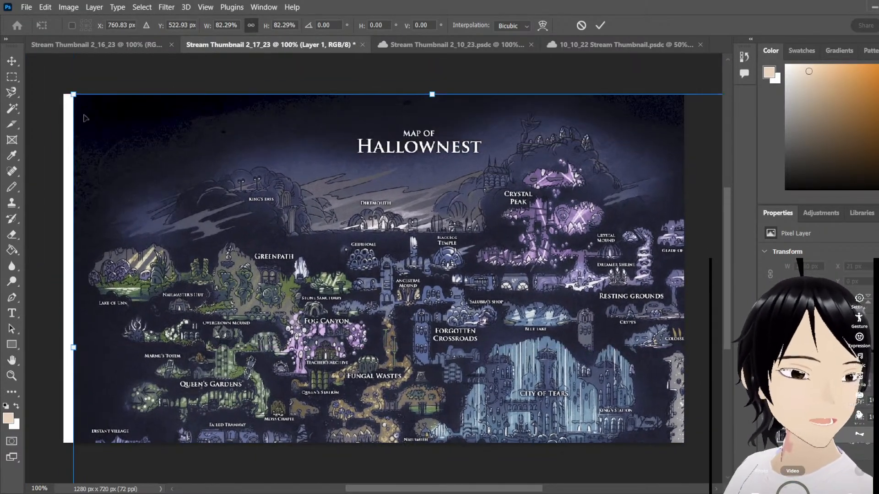
Scale the map image down to about 71.6% and position it to cover the full canvas width, cropping off its title
left_click_drag(73, 95, 117, 125)
left_click_drag(259, 251, 245, 239)
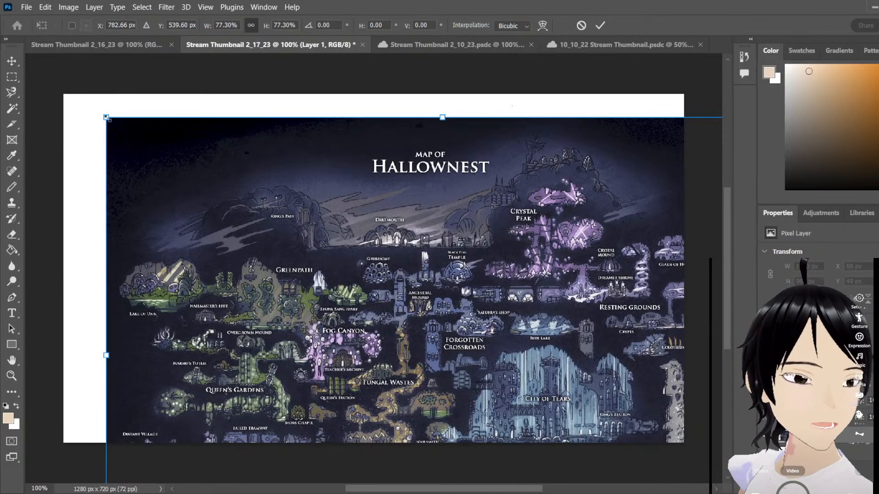
left_click_drag(107, 118, 163, 157)
left_click_drag(242, 259, 177, 265)
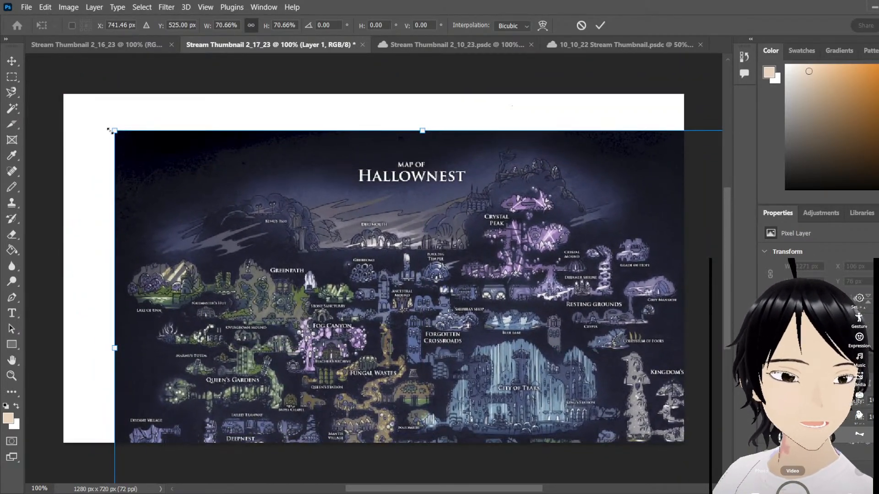
left_click_drag(113, 131, 105, 125)
left_click_drag(177, 213, 147, 126)
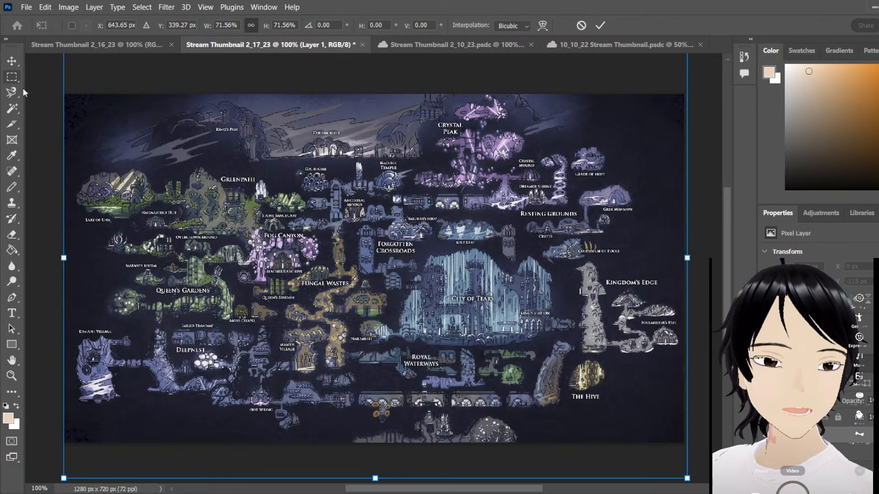
left_click(12, 77)
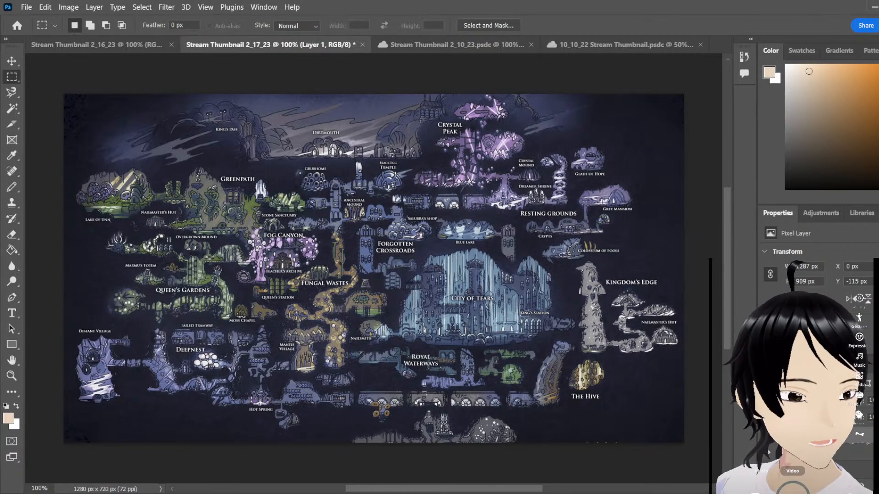
Place the HOLLOW KNIGHT logo on the map, enlarge it to about 571%, and move it near the middle of the canvas
left_click(456, 314)
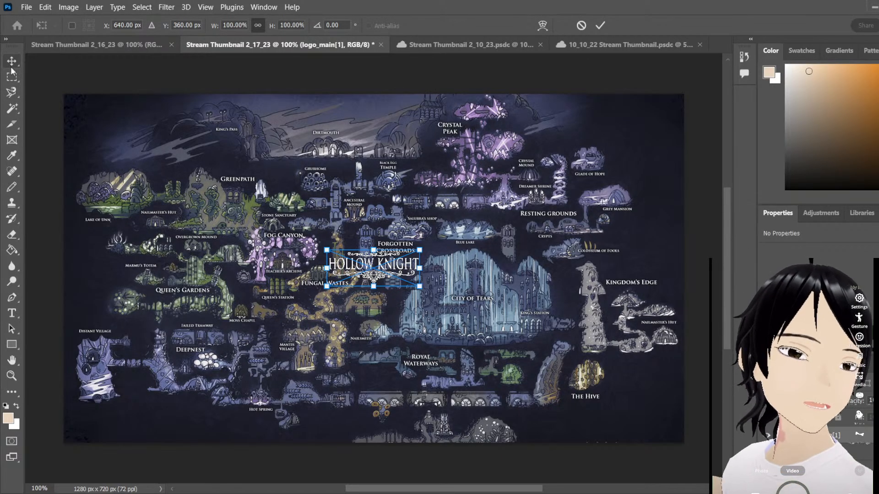
left_click_drag(393, 267, 697, 458)
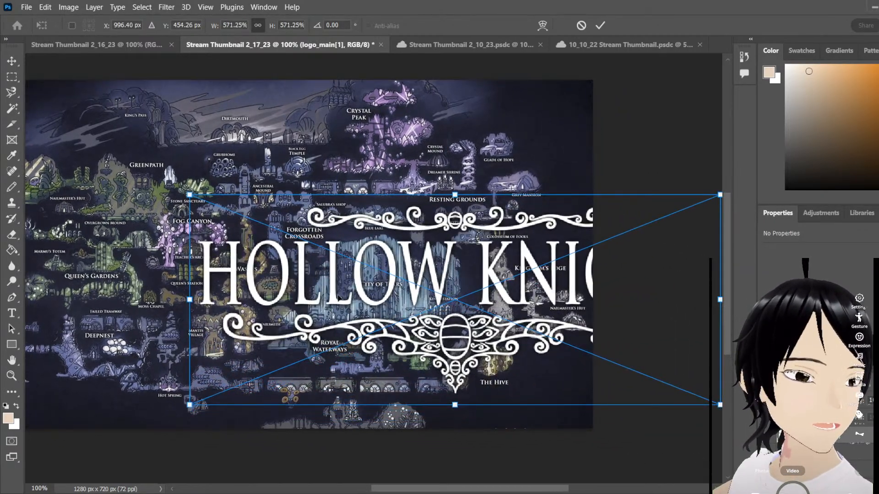
left_click_drag(454, 341, 270, 320)
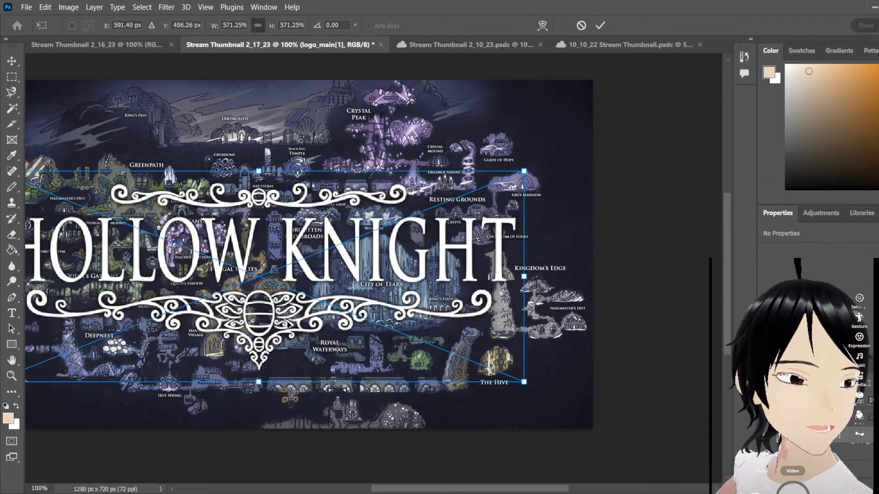
left_click_drag(389, 489, 357, 488)
scroll(357, 390, "up", 1)
scroll(357, 390, "up", 2)
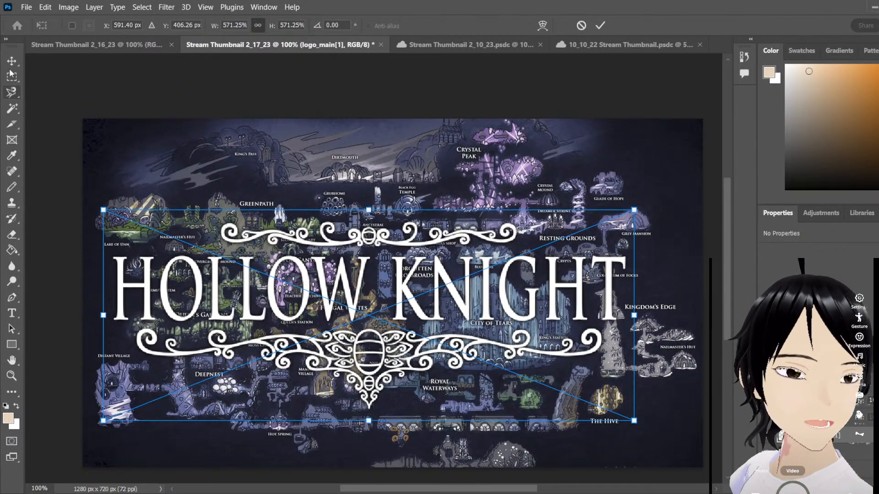
left_click(11, 79)
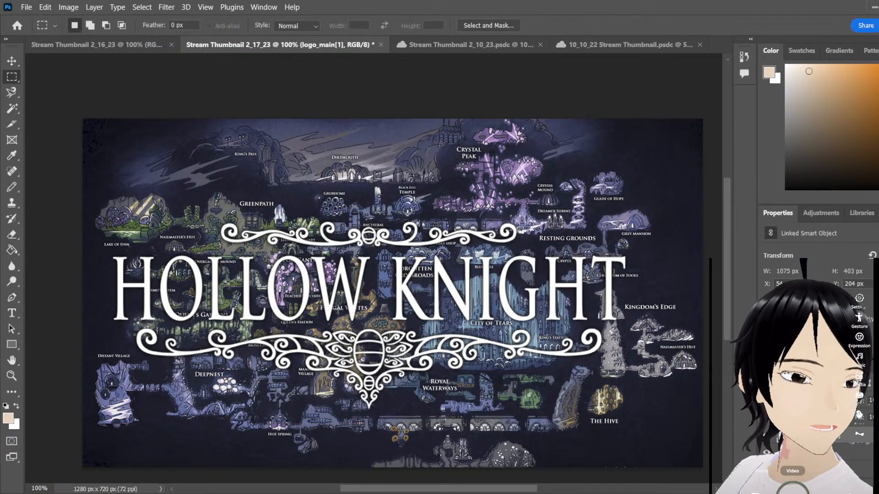
Move the logo to the upper part of the map and scale it to about 489%, roughly centered horizontally
left_click(12, 61)
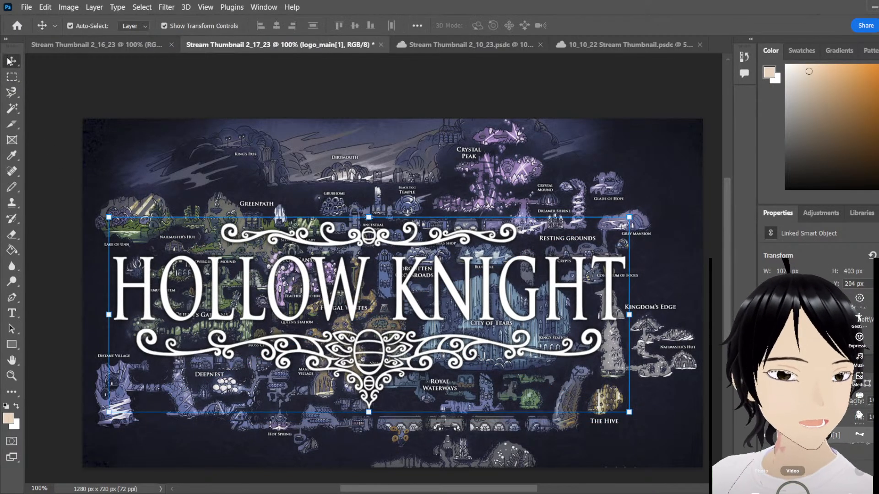
left_click_drag(408, 302, 435, 215)
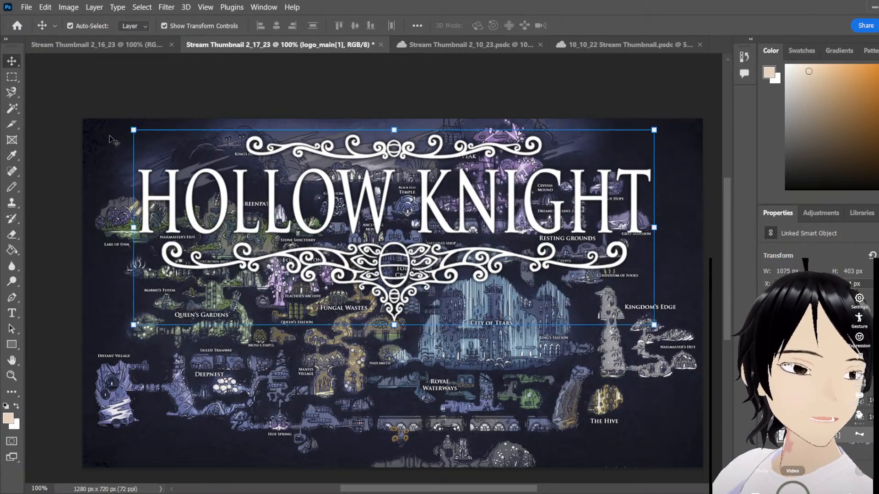
left_click_drag(132, 129, 205, 153)
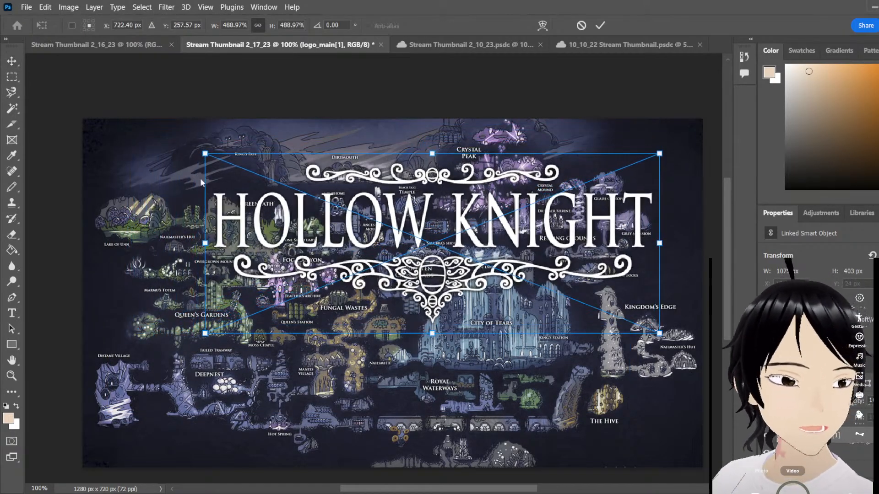
left_click_drag(418, 241, 380, 225)
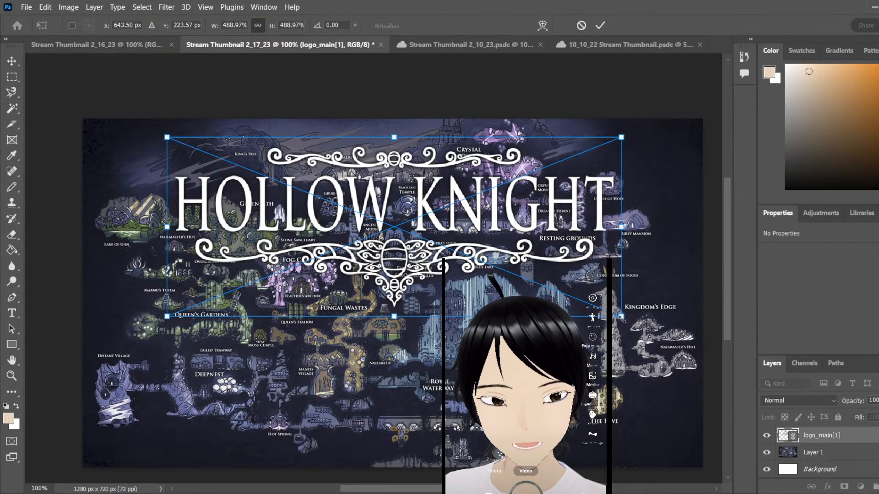
Try rotating the logo clockwise by about 21.6° and return it to its horizontal orientation
left_click_drag(624, 322, 572, 396)
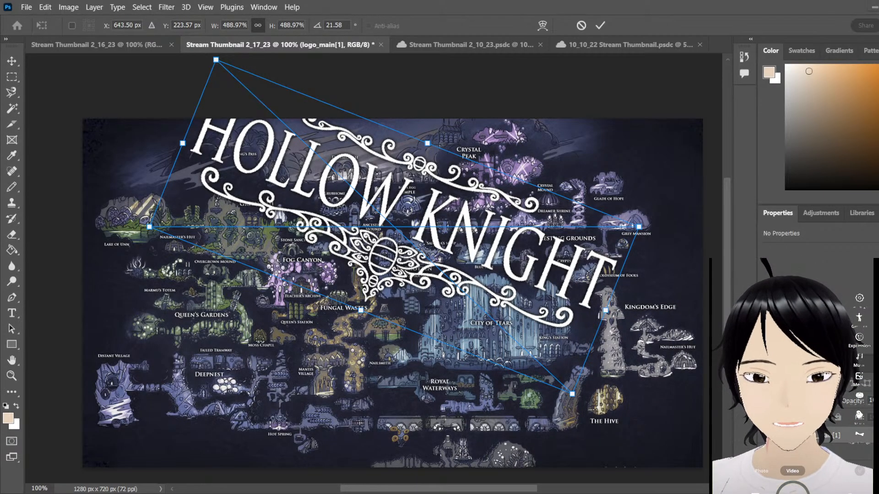
left_click_drag(588, 405, 633, 321)
key("ctrl+z")
key("ctrl+z")
key("ctrl+z")
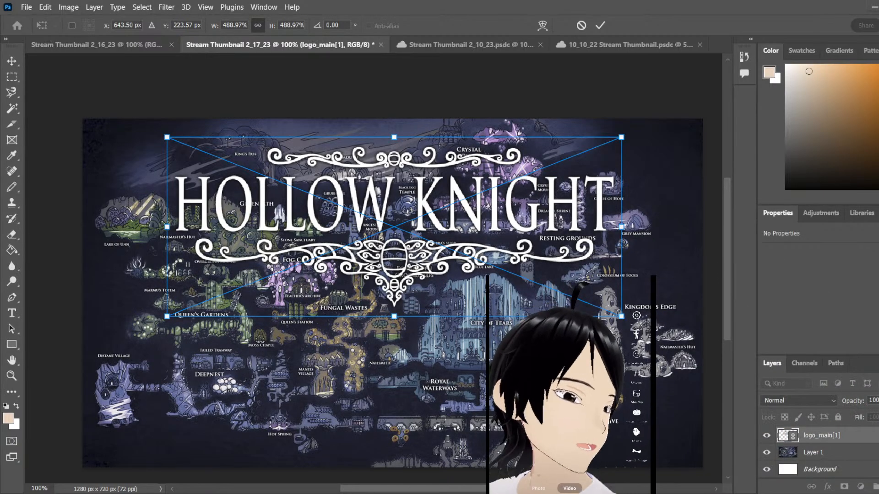
Commit the logo's transform and rasterize the logo_main[1] smart object into a pixel layer
left_click(842, 439)
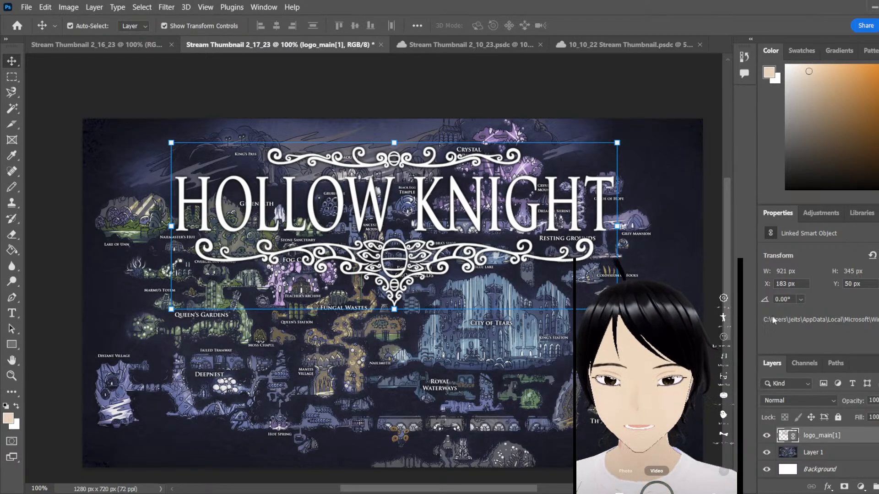
left_click(792, 272)
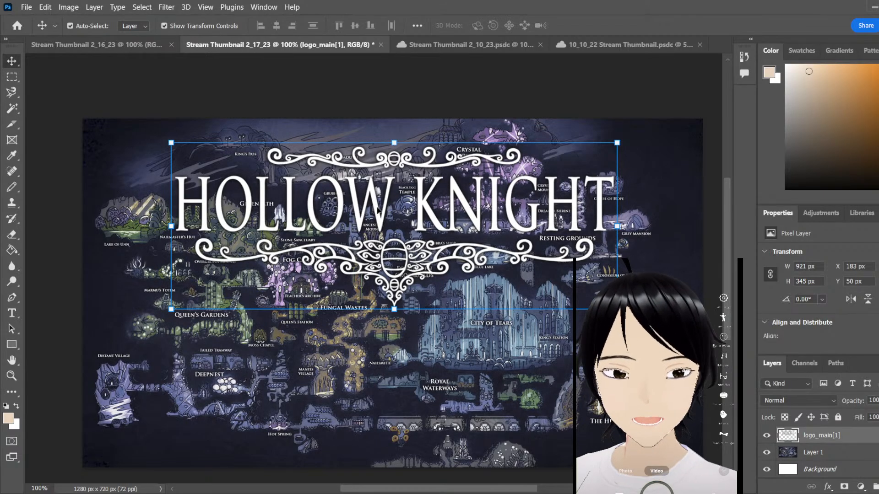
Invert the logo's colors to black and back to white several times to compare both versions
key("ctrl+i")
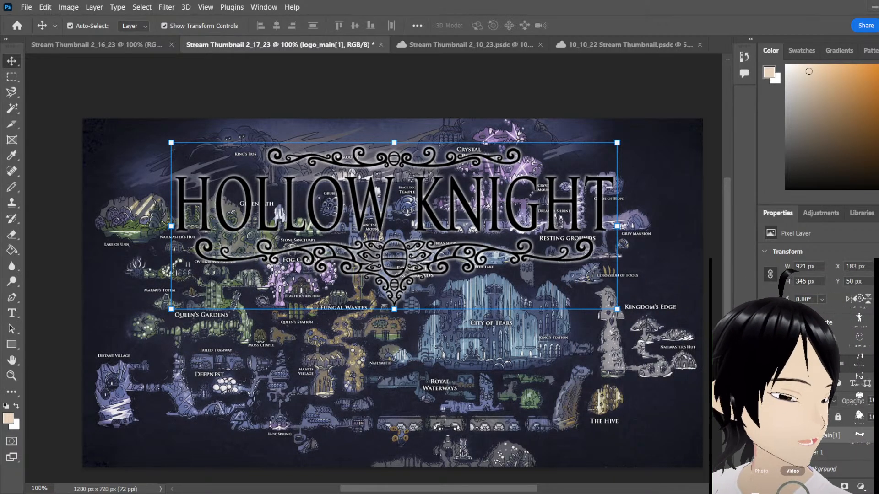
key("ctrl+i")
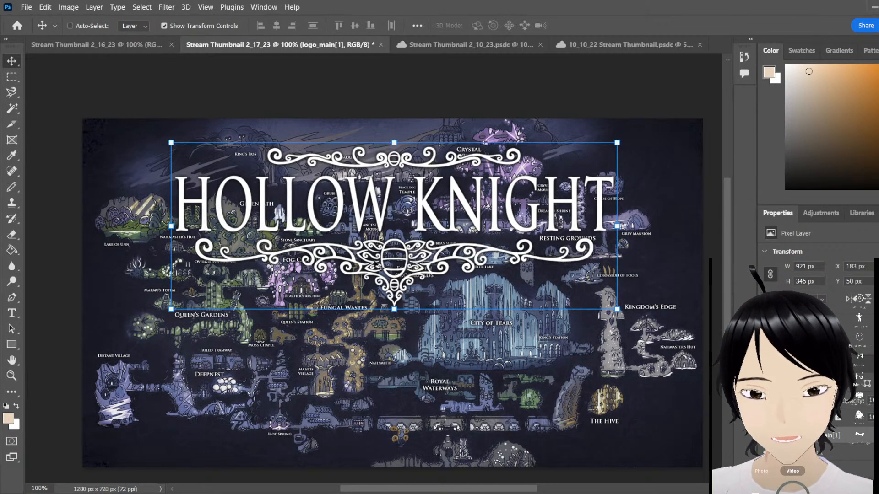
key("ctrl+i")
key("ctrl+i")
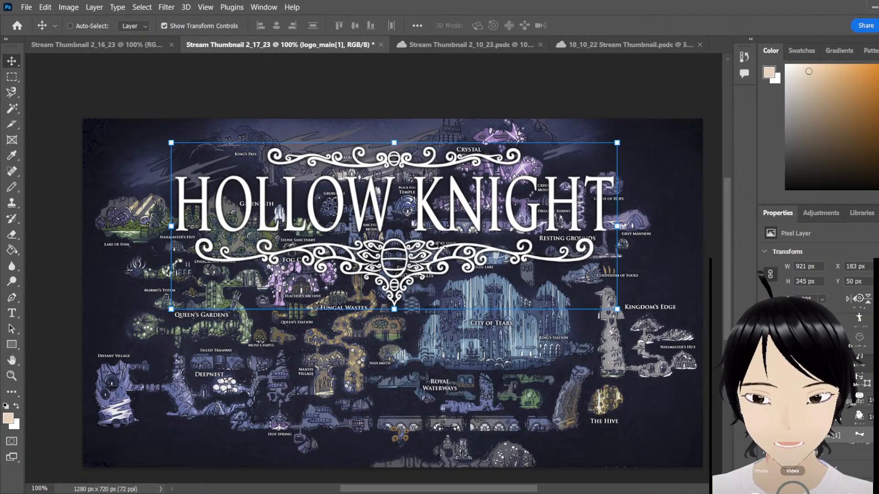
key("ctrl+i")
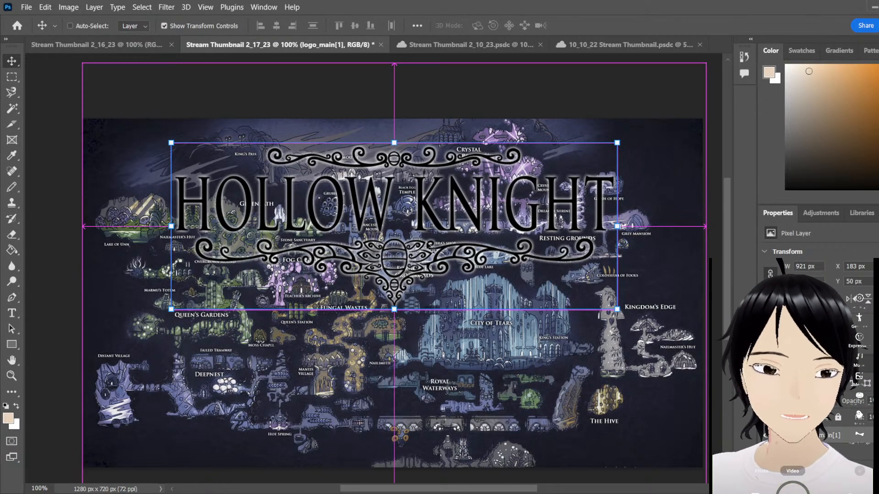
key("ctrl+i")
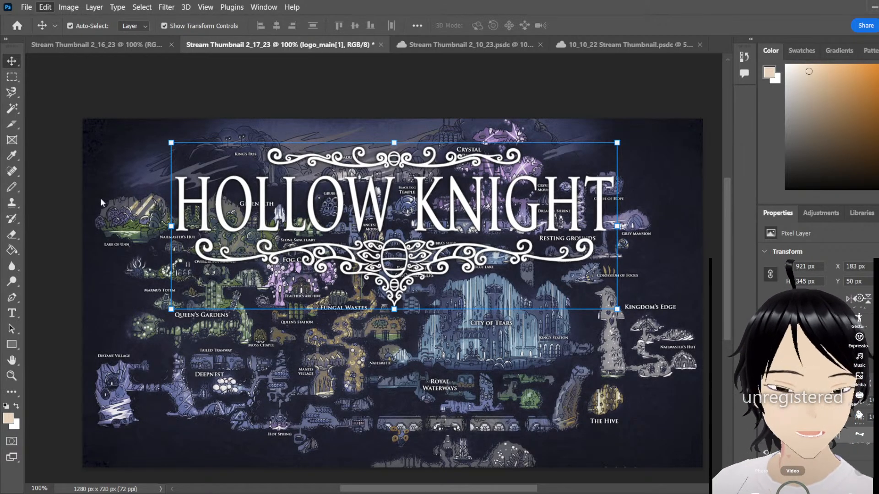
Reset the swatches to black and white and stroke the logo with a thin black outline, undoing and restoring it once
key("i")
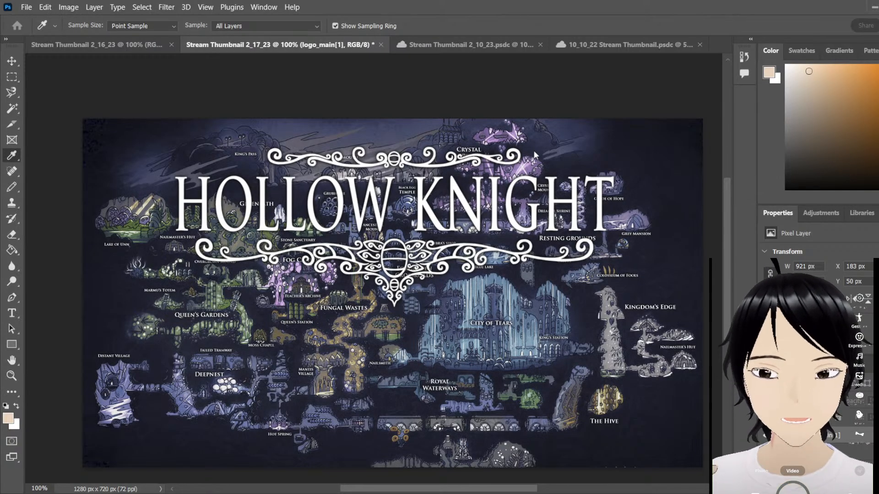
key("v")
key("d")
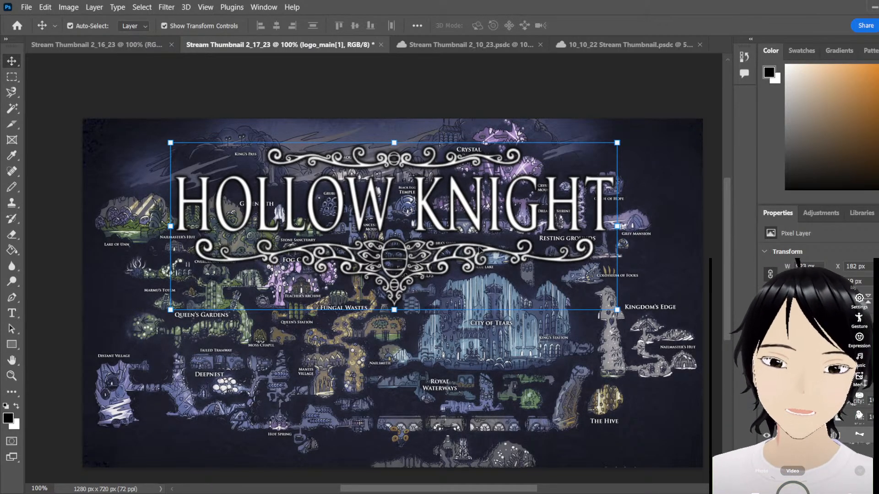
key("ctrl+z")
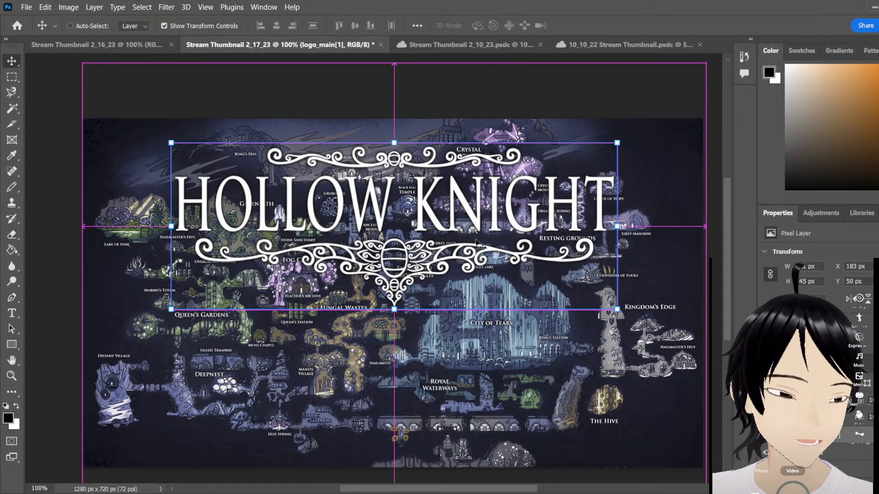
key("ctrl+y")
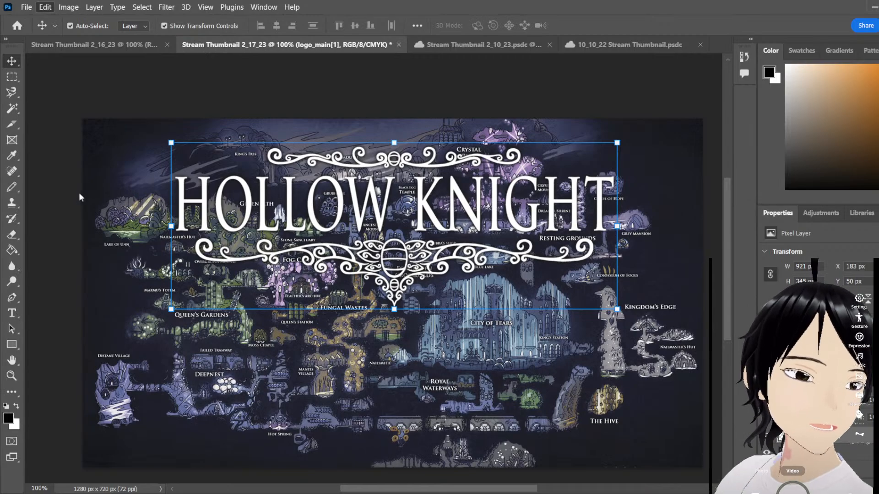
key("ctrl+shift+z")
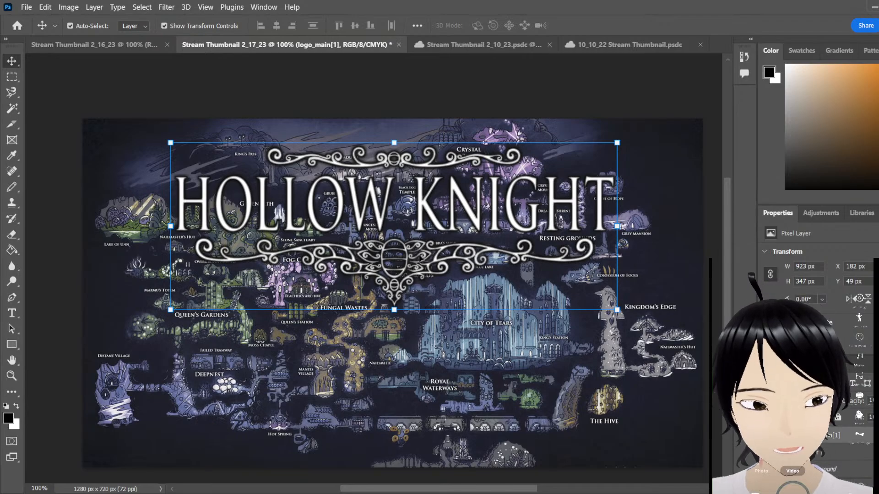
Move the outlined logo slightly upward, keeping it aligned horizontally, and select the map layer
left_click_drag(477, 255, 476, 248)
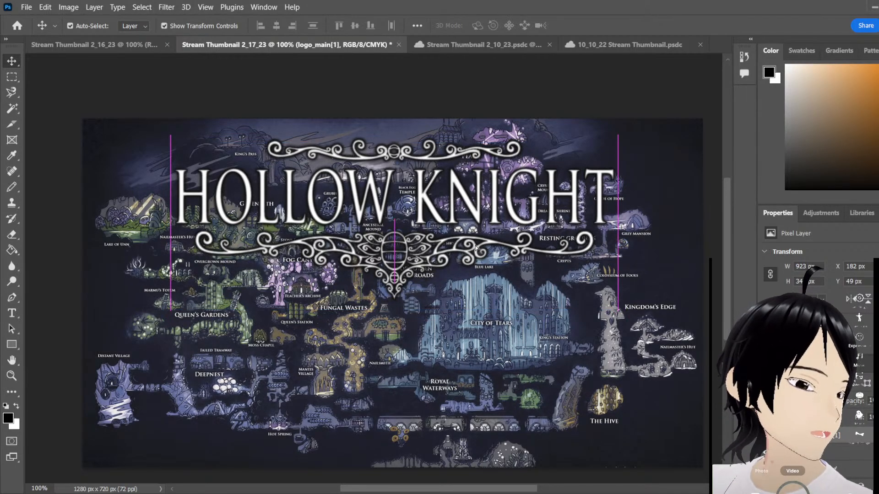
left_click(456, 329)
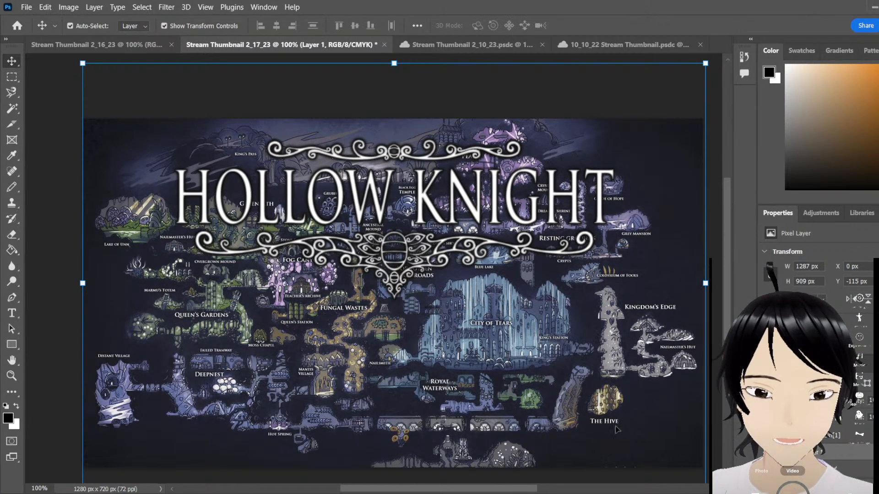
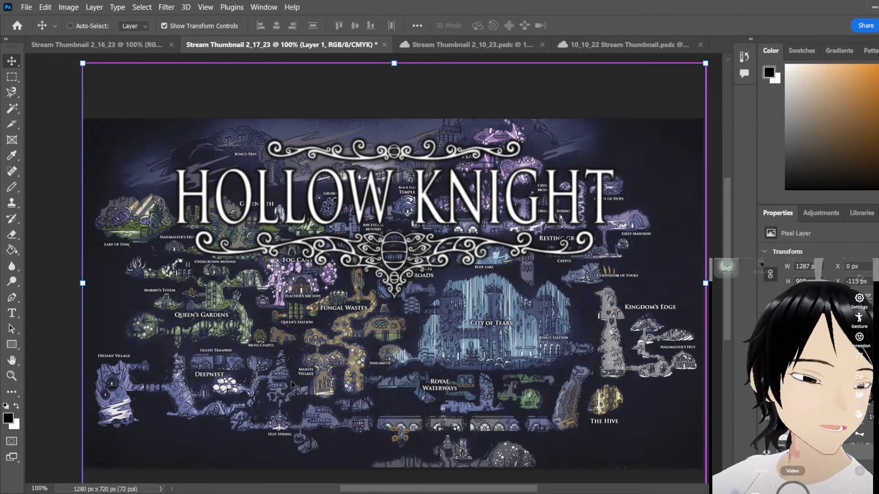
Paste the copied avatar portrait and place it horizontally centered, flush with the bottom edge of the canvas
key("ctrl+v")
mouse_move(412, 334)
left_mouse_down()
mouse_move(410, 400)
mouse_move(424, 378)
mouse_move(388, 394)
mouse_move(413, 392)
mouse_move(423, 366)
mouse_move(430, 369)
mouse_move(430, 309)
mouse_move(428, 333)
left_mouse_up()
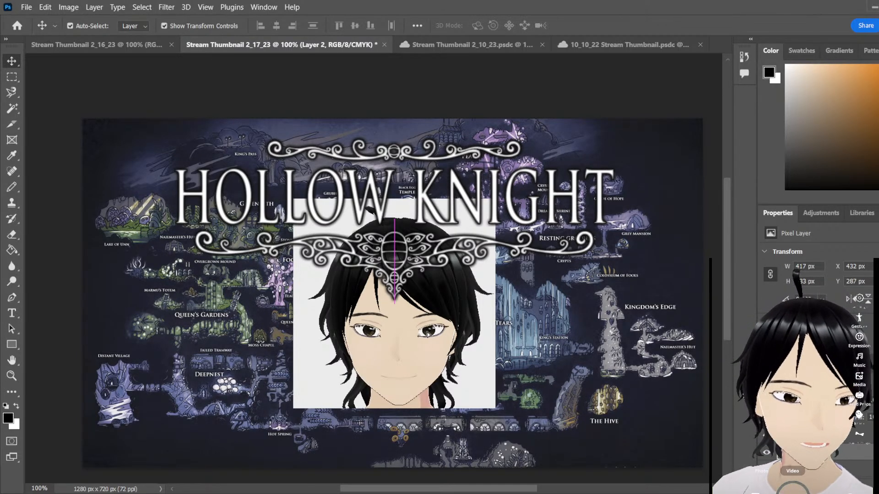
left_click_drag(428, 335, 429, 400)
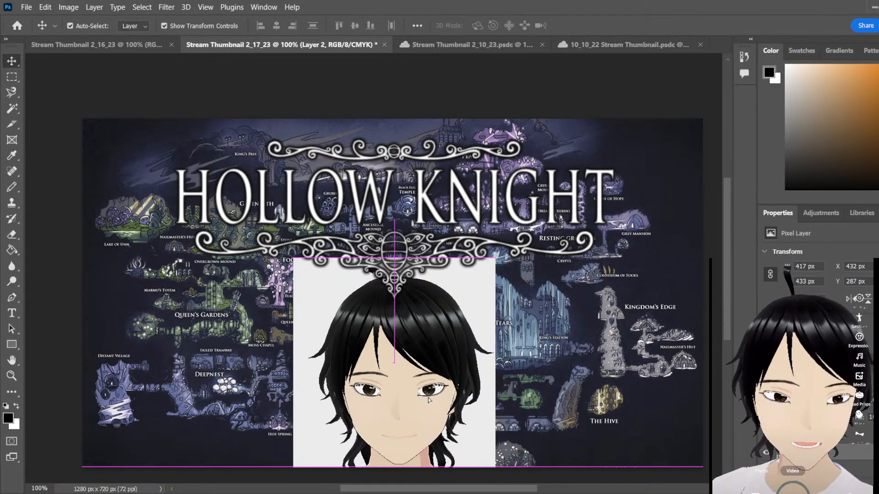
left_click_drag(429, 400, 430, 400)
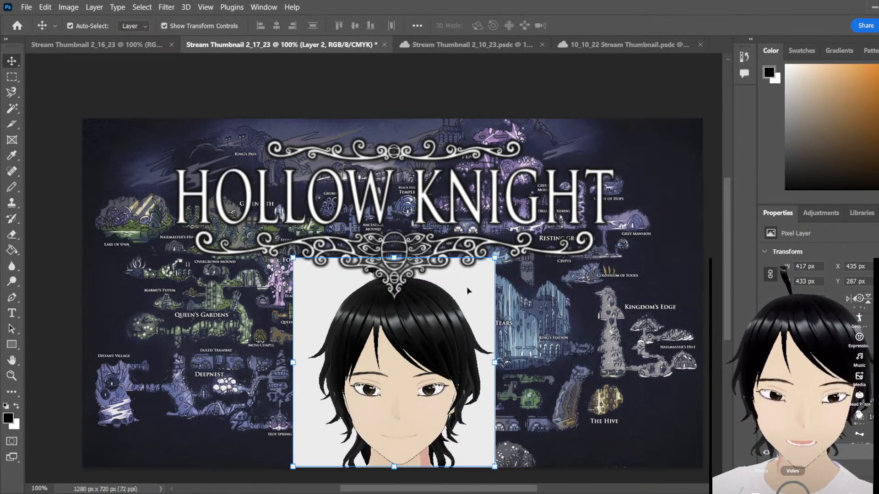
Enlarge the pasted portrait to 126.51%, recenter it horizontally on the canvas's bottom edge and commit the transform
left_click_drag(494, 258, 529, 223)
left_click_drag(405, 395, 390, 385)
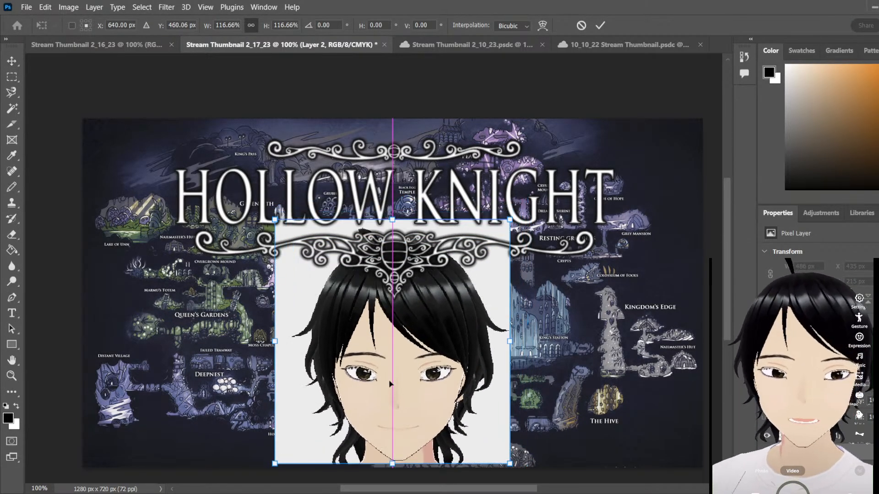
left_click_drag(511, 219, 531, 198)
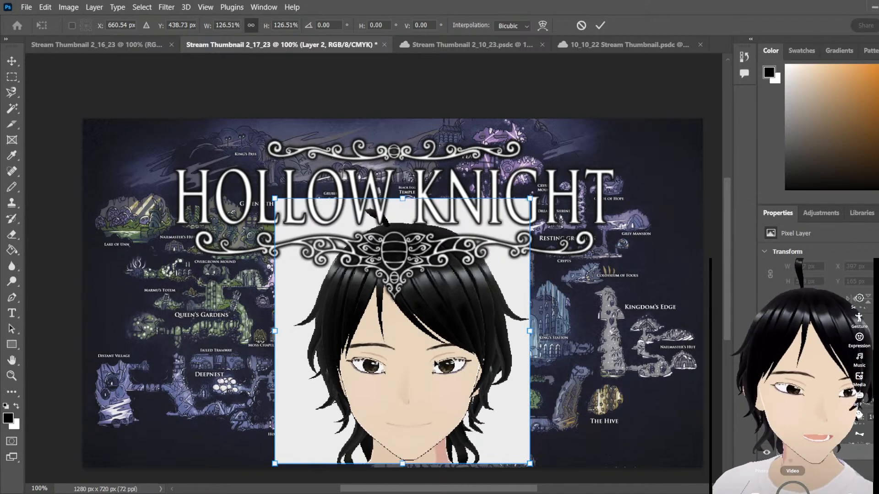
mouse_move(437, 364)
left_mouse_down()
mouse_move(422, 356)
mouse_move(427, 366)
left_mouse_up()
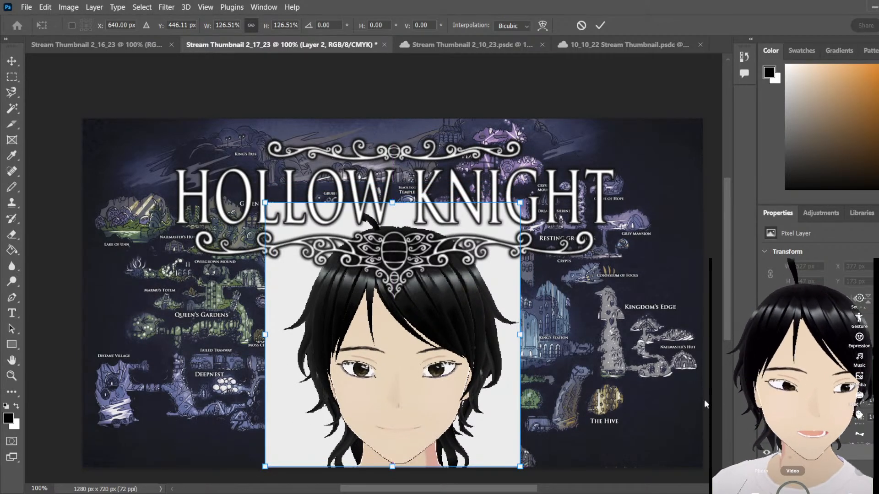
key("Return")
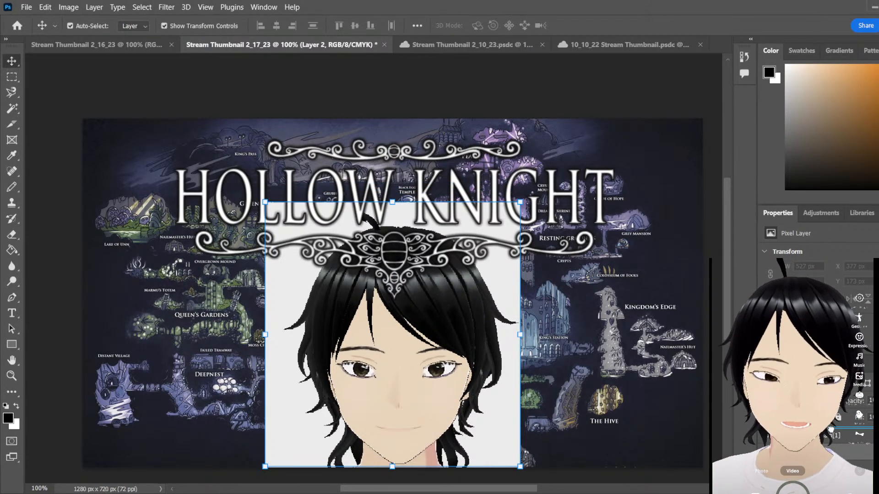
Try the portrait layer above the logo, and return the logo_main[1] layer to the top of the stack
left_click_drag(830, 430, 831, 432)
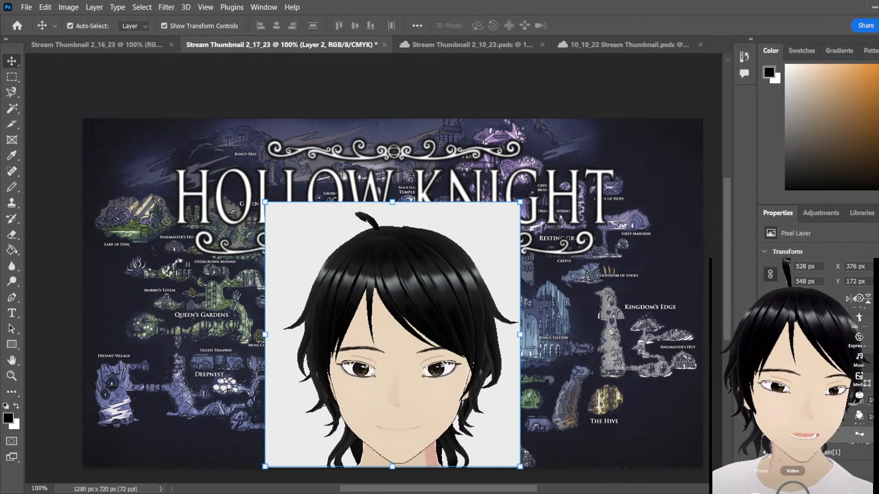
left_click_drag(832, 453, 831, 430)
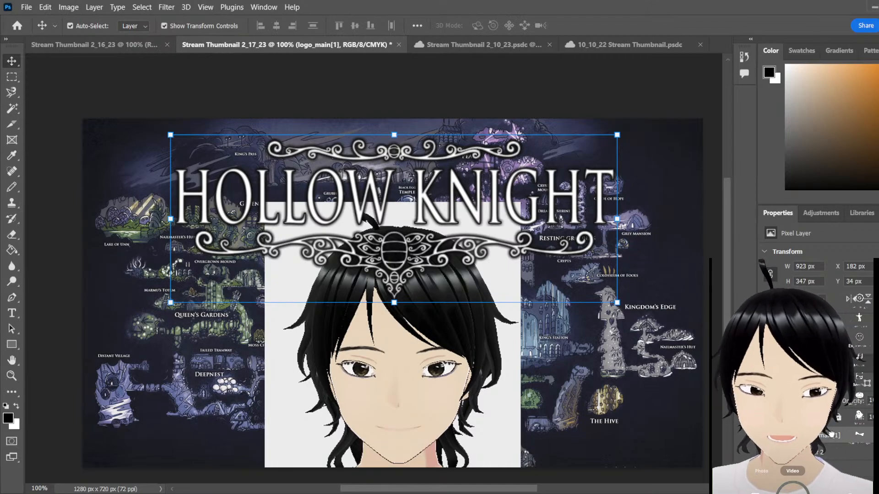
key("ctrl+z")
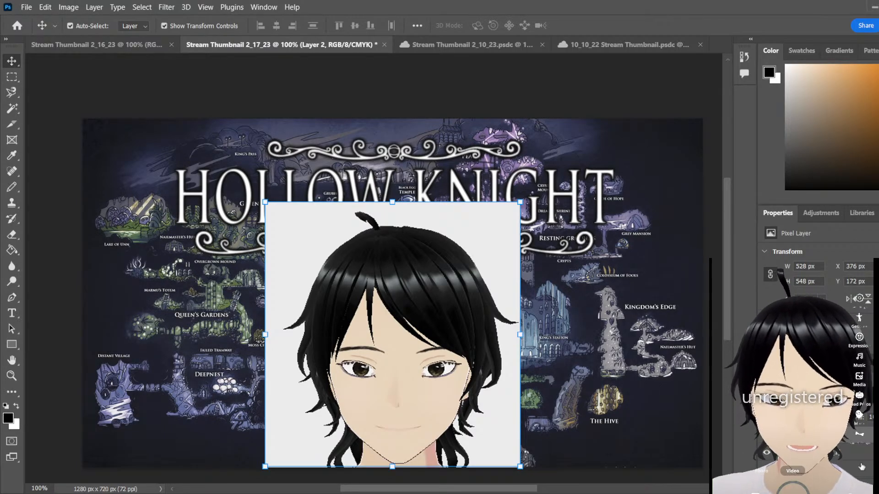
left_click(846, 455)
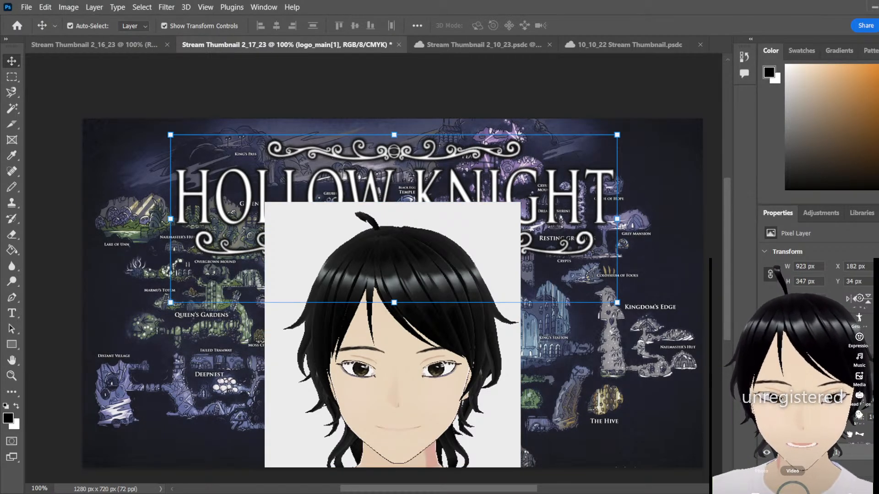
key("ctrl+bracketright")
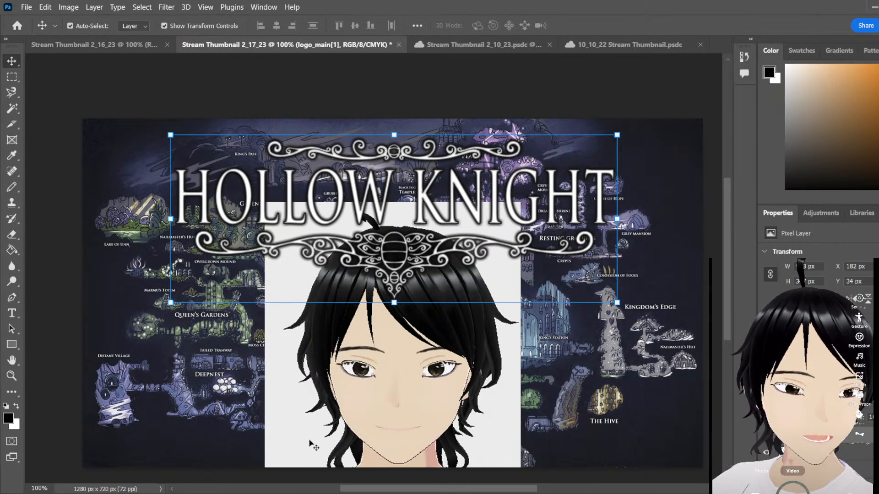
Remove the white background around the portrait on Layer 2 using the Magic Wand, discarding the mistaken selection on the logo layer
left_click(11, 113)
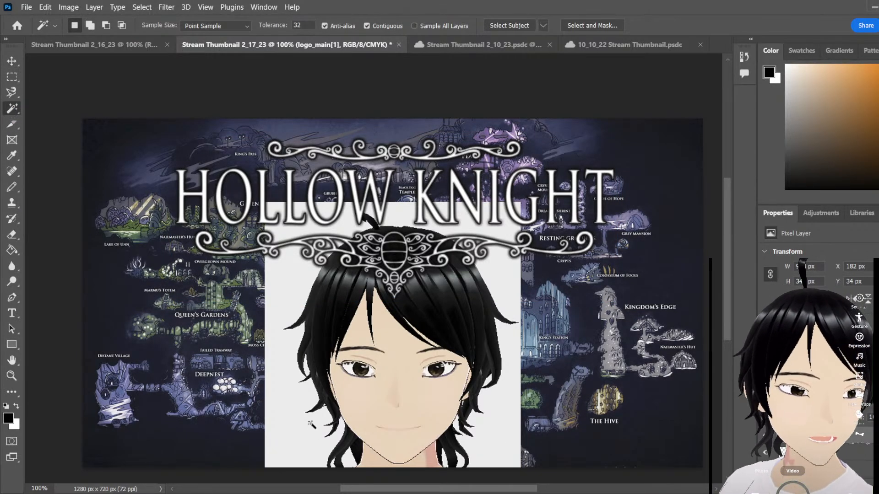
left_click(291, 440)
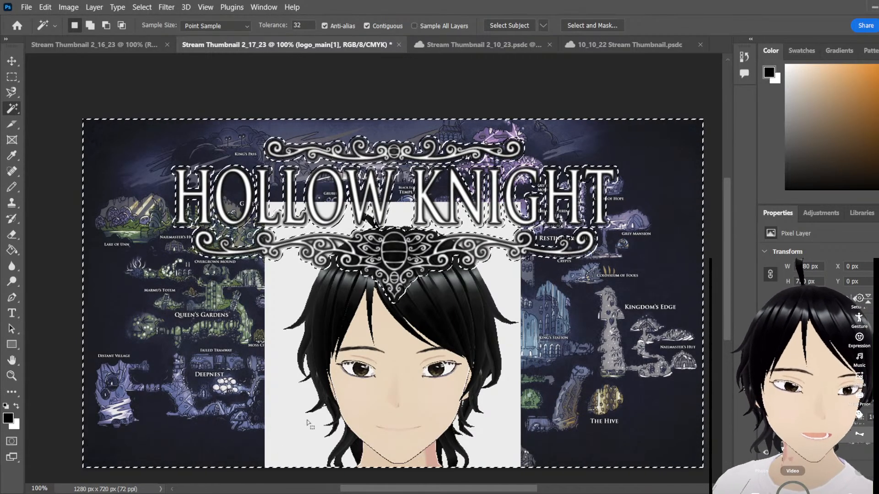
left_click(805, 452)
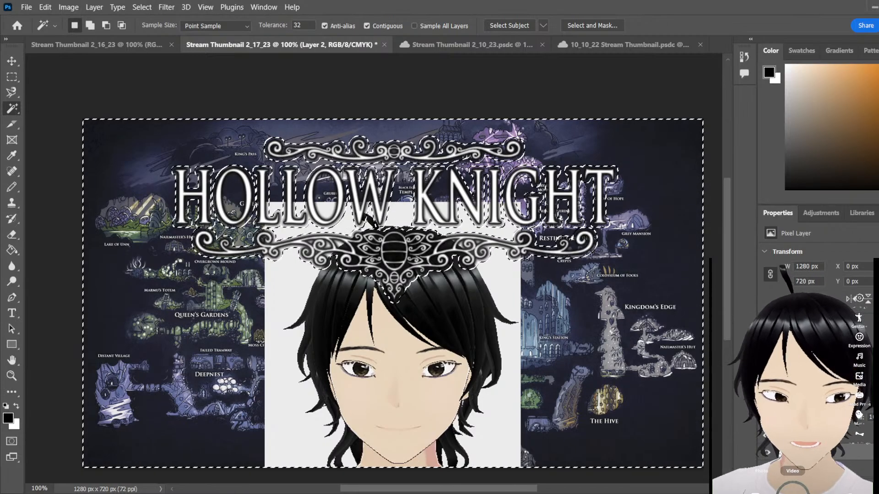
key("ctrl+d")
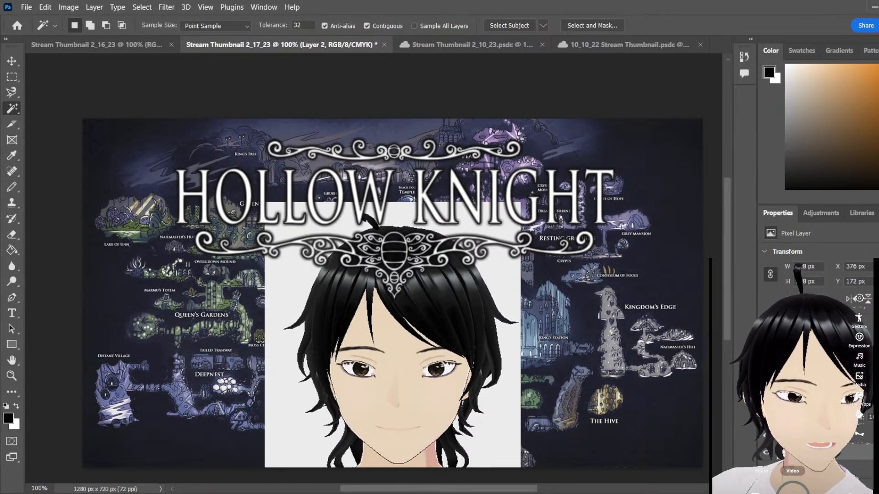
left_click(288, 409)
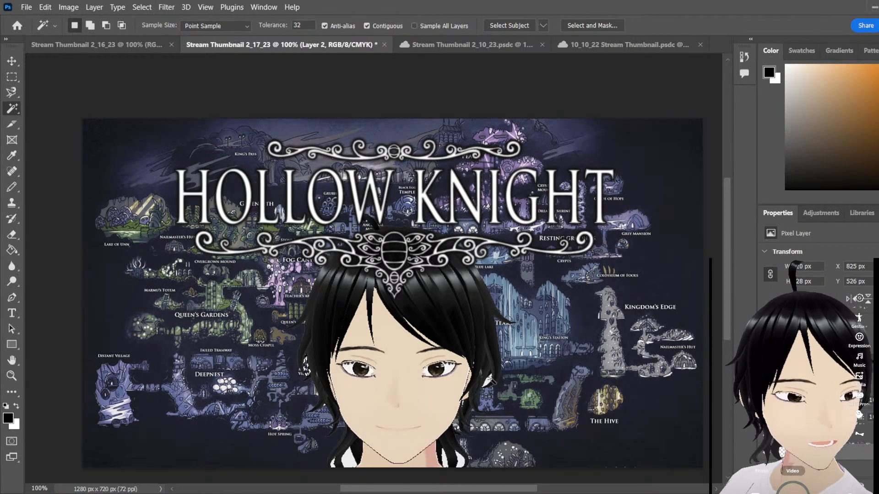
Clear the remaining white pockets between the hair strands along the portrait's lower edge with the Magic Wand
left_click(460, 459)
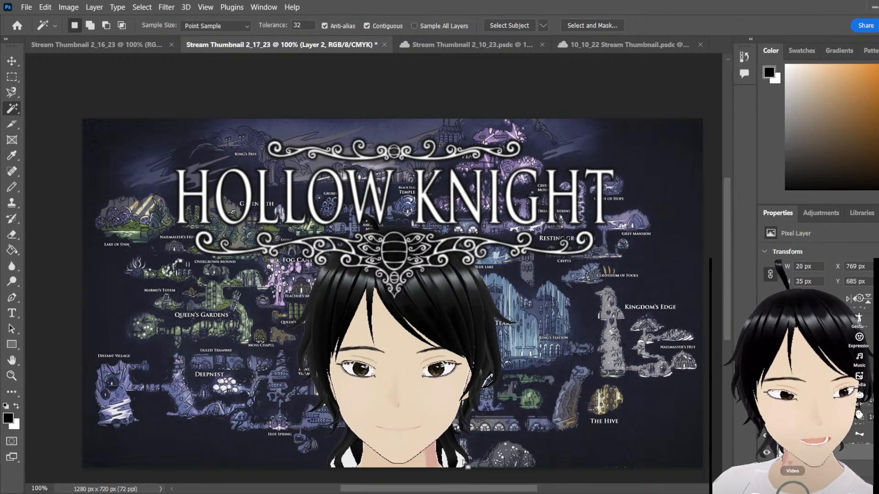
left_click(347, 457)
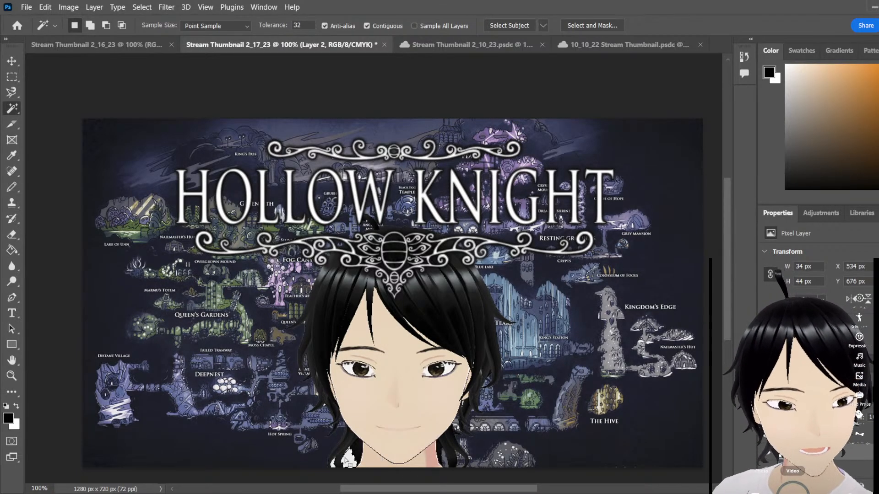
left_click(334, 464)
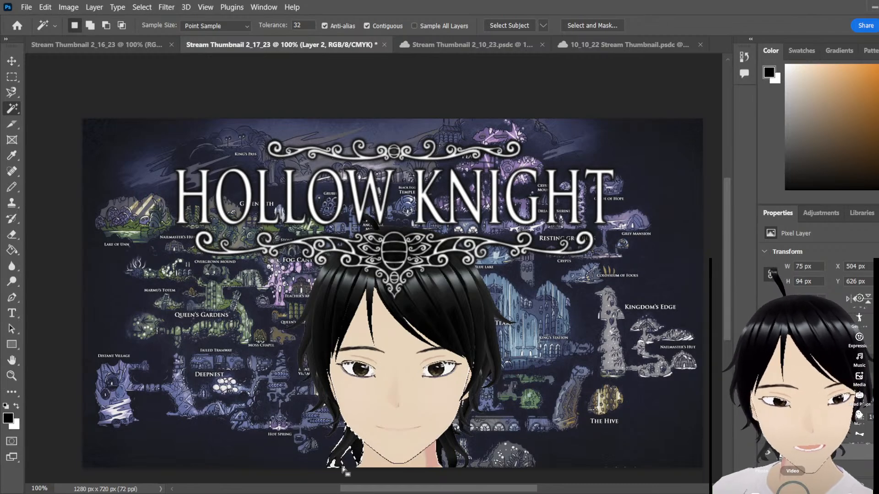
left_click(340, 465)
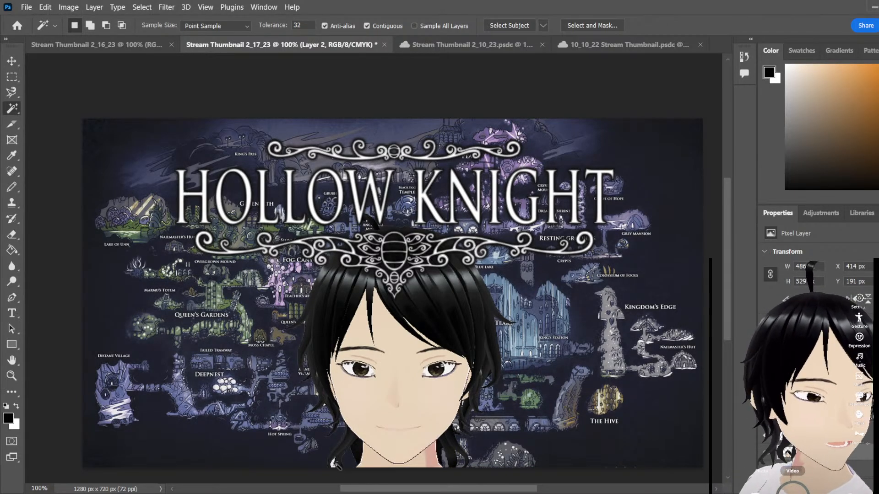
left_click(336, 462)
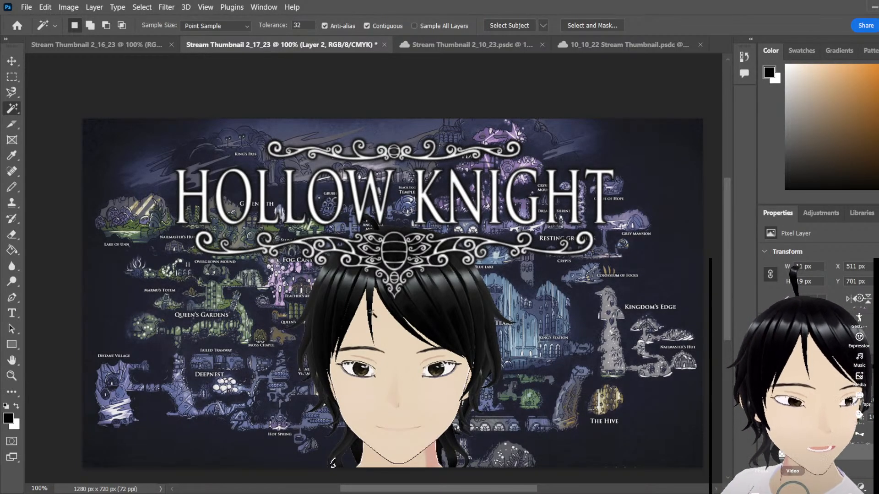
Drop the leftover selection, enlarge the cut-out portrait to 133.38% and center it horizontally on the canvas's bottom edge
left_click(11, 63)
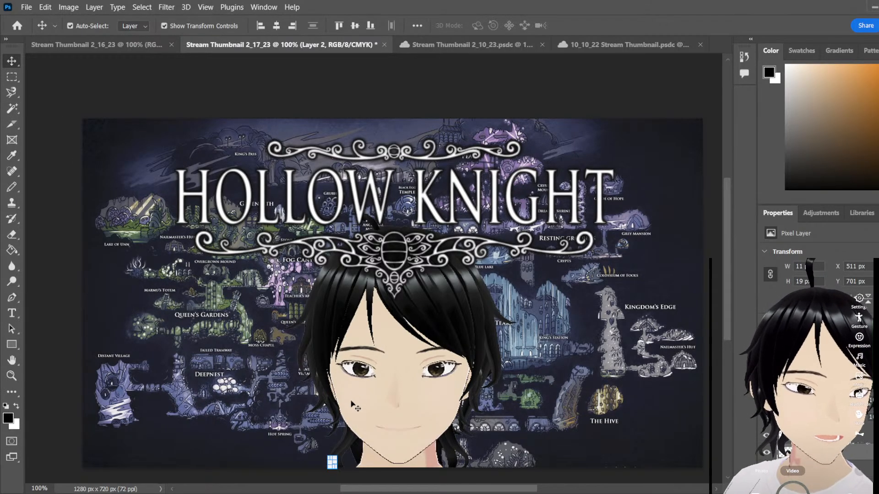
left_click_drag(304, 424, 315, 461)
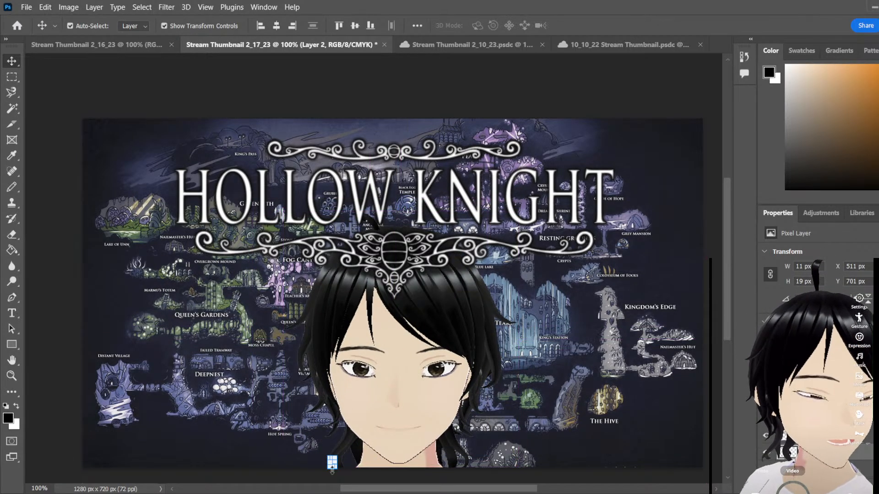
left_click(13, 78)
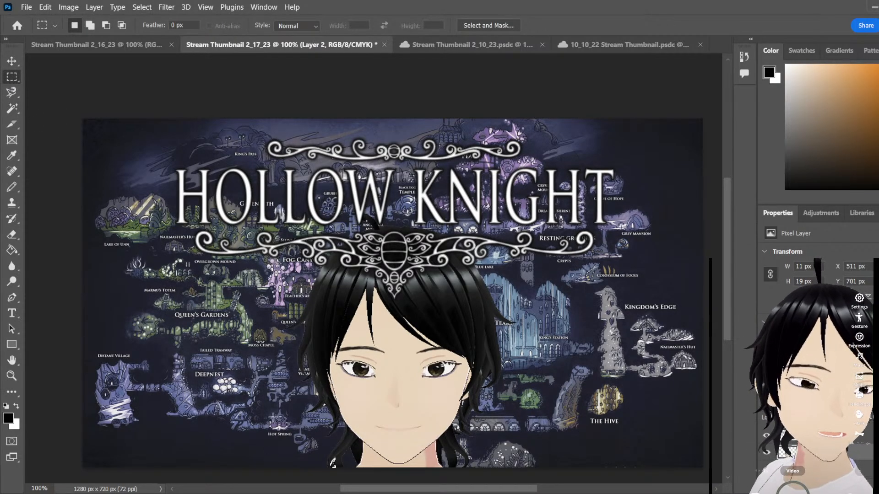
left_click(264, 410)
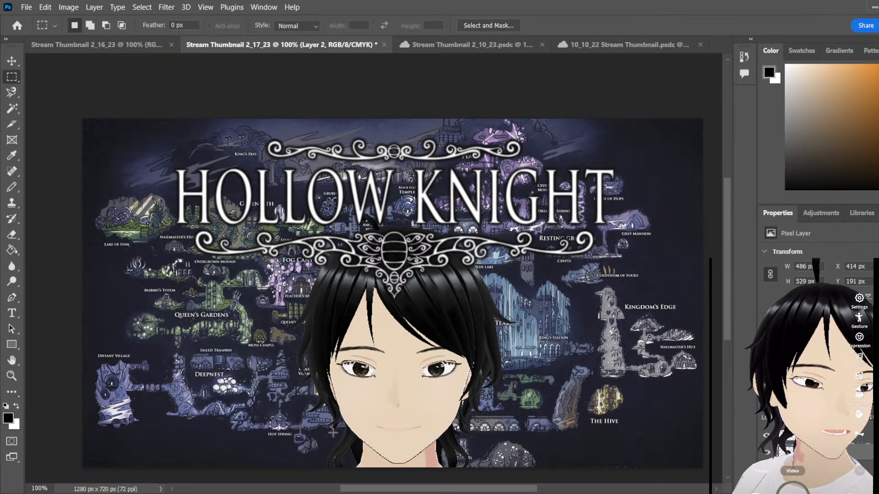
left_click(12, 62)
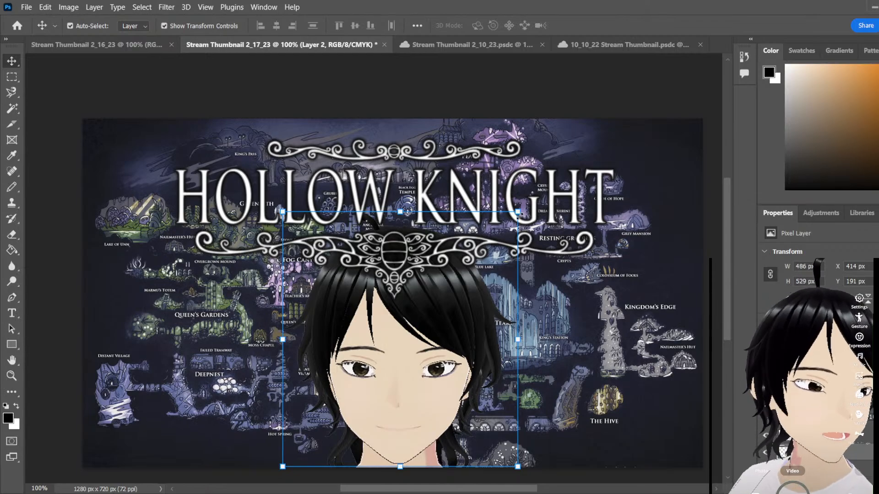
left_click_drag(518, 213, 587, 149)
left_click_drag(428, 361, 388, 363)
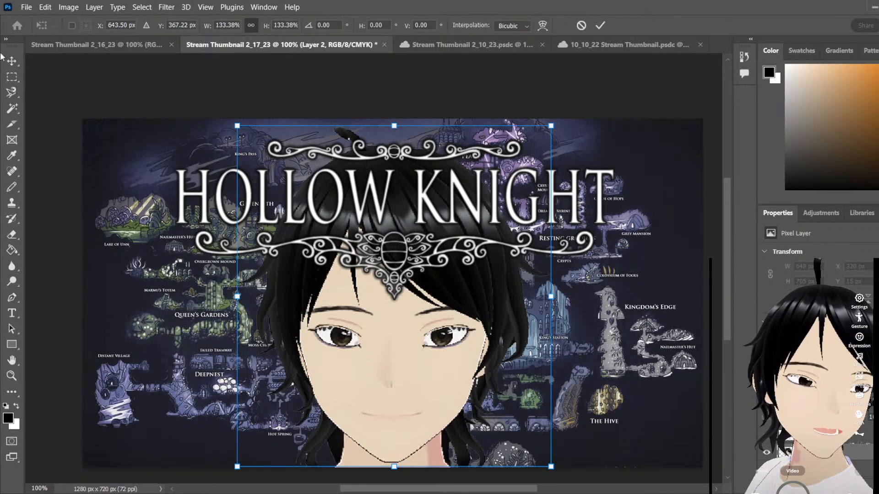
left_click(12, 77)
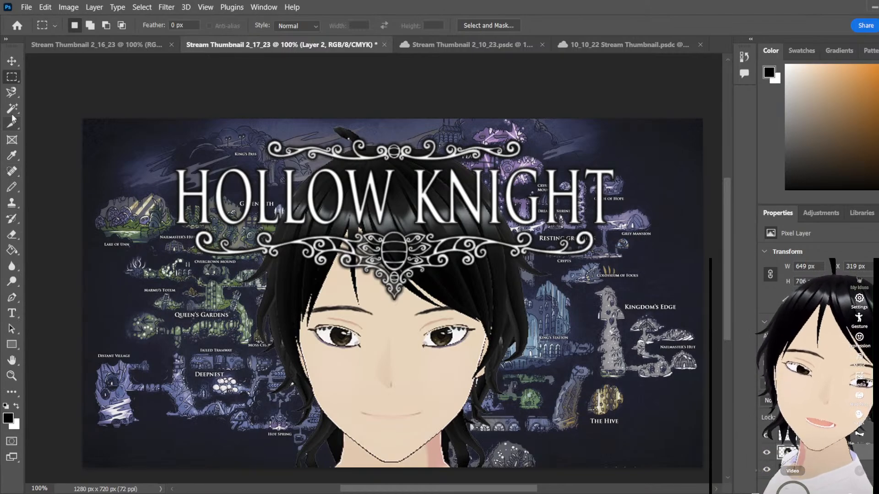
Sample the skin tone just above the mouth and paint over the mouth with a 14 px Pencil
left_click(11, 156)
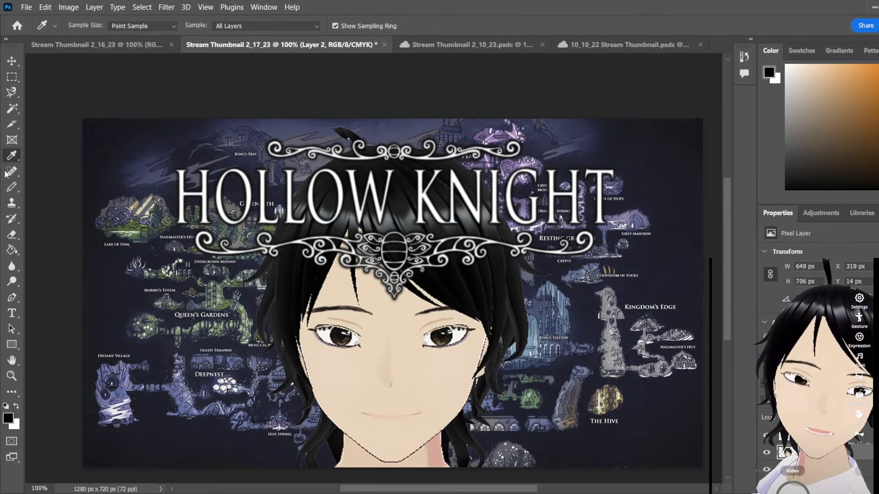
left_click(8, 187)
left_click(11, 156)
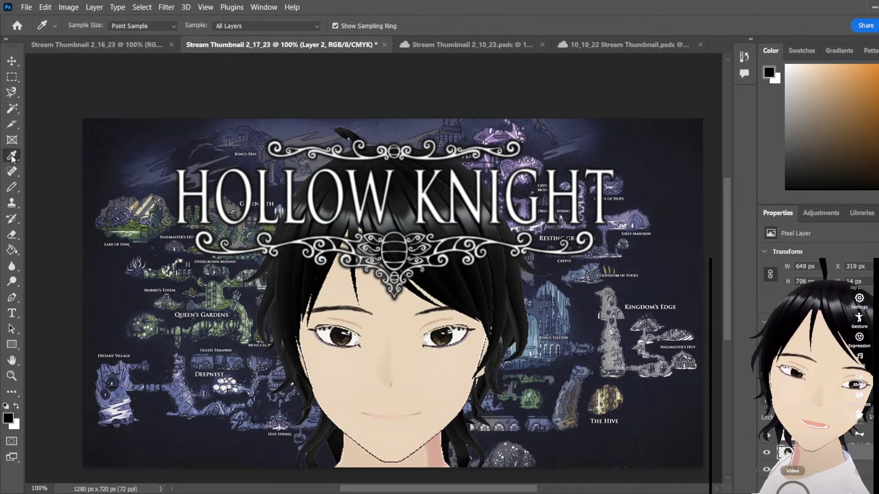
left_click(398, 408)
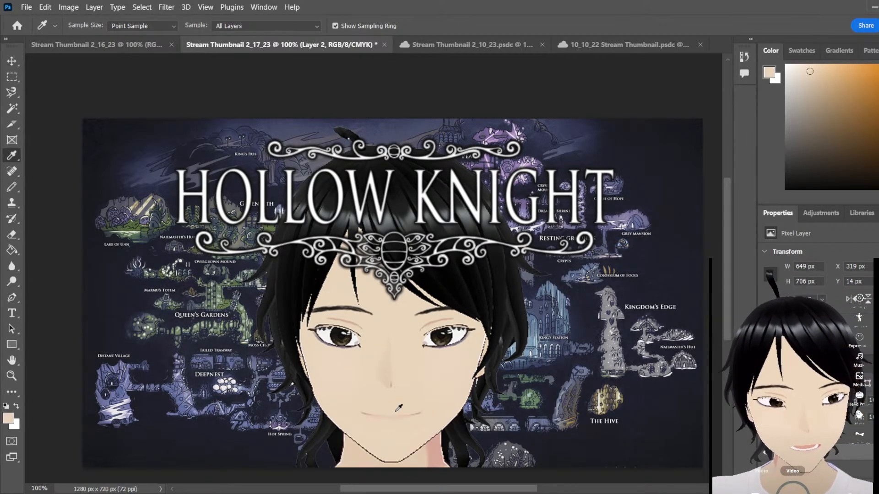
left_click(11, 187)
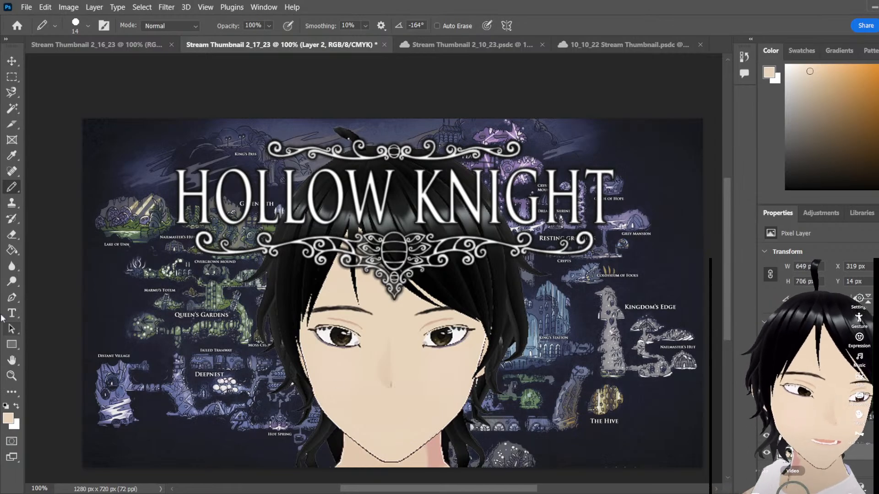
Sample the dark color from the portrait's eye as the foreground and activate the Paint Bucket
left_click(12, 155)
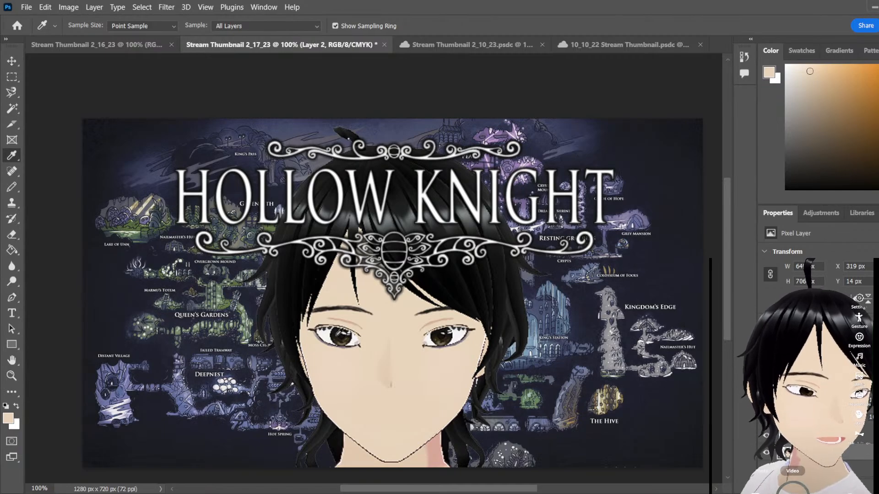
left_click(342, 338)
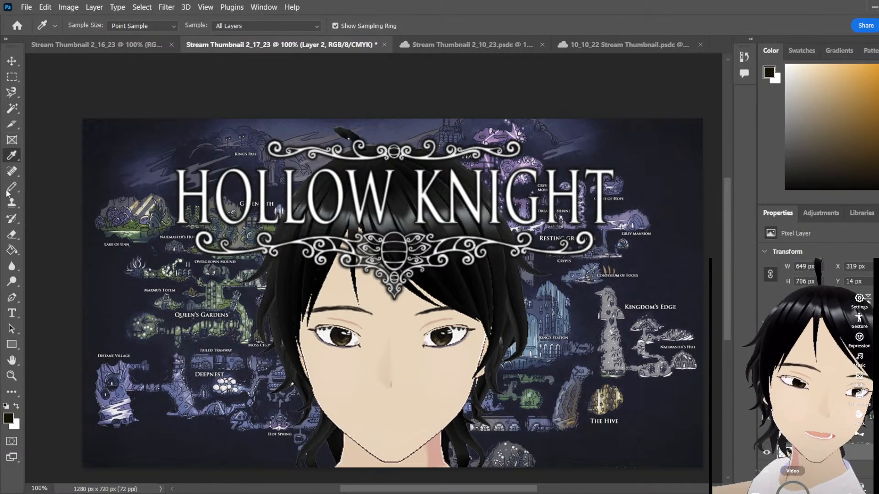
left_click(10, 251)
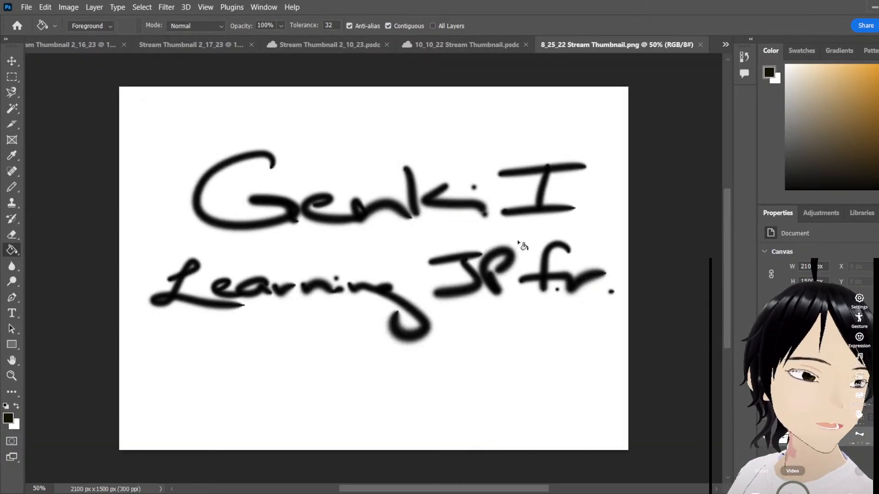
Close 8_25_22 Stream Thumbnail.png and open 12_18_22 Stream Thumbnail.png as a reference
left_click(701, 45)
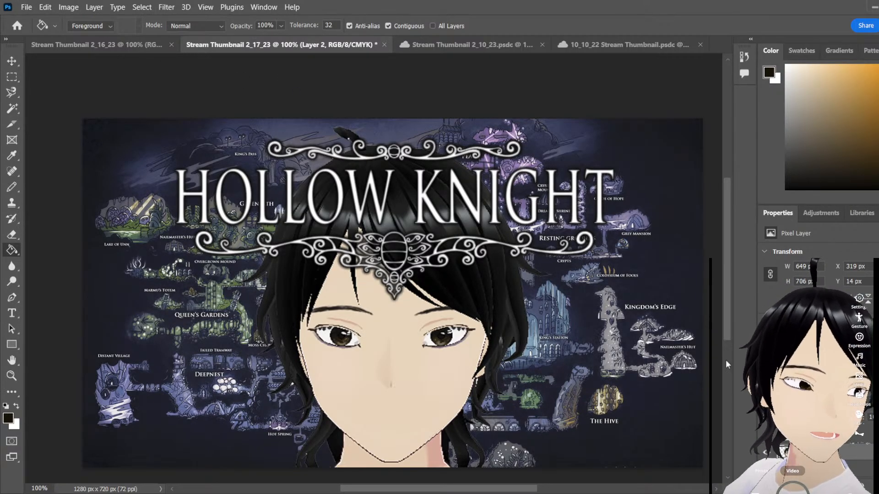
left_click(671, 375)
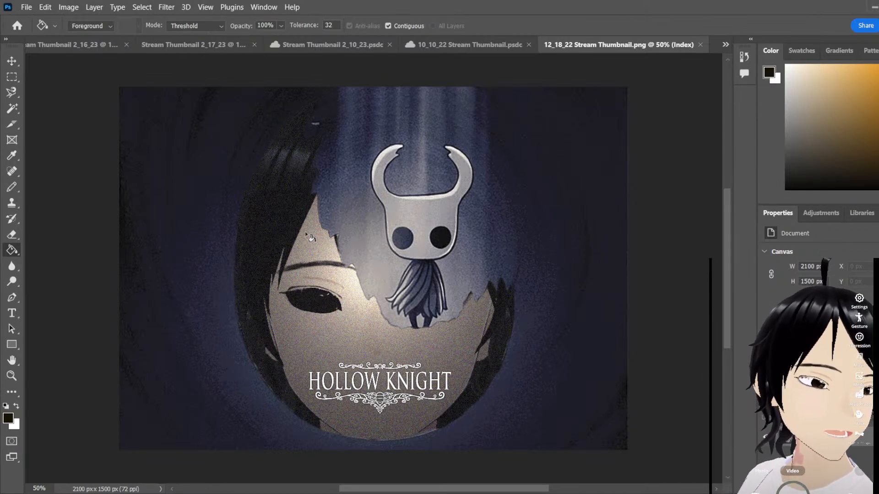
Create a new 1280 x 720 px document and paste the Hollow Knight cover art into it
left_click(35, 27)
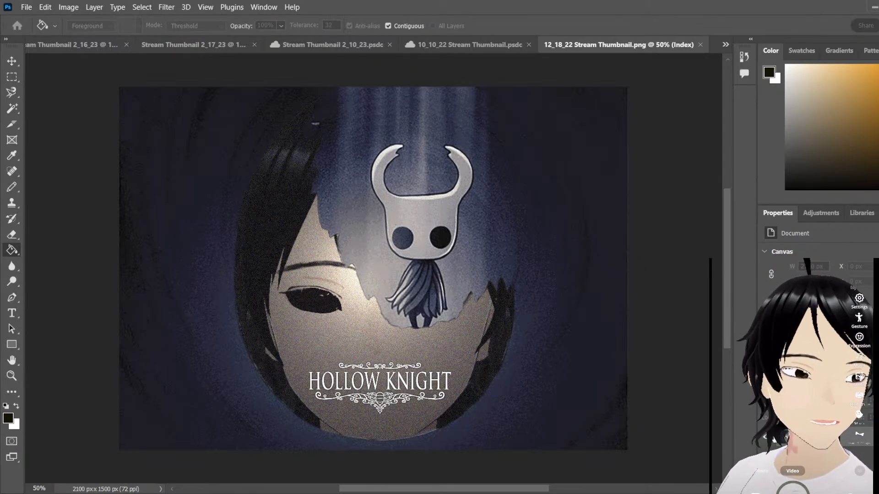
key("Return")
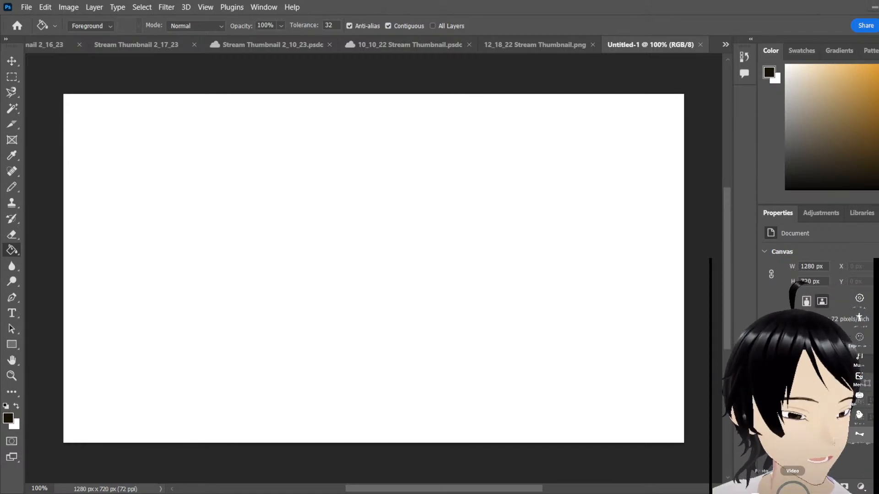
left_click(531, 45)
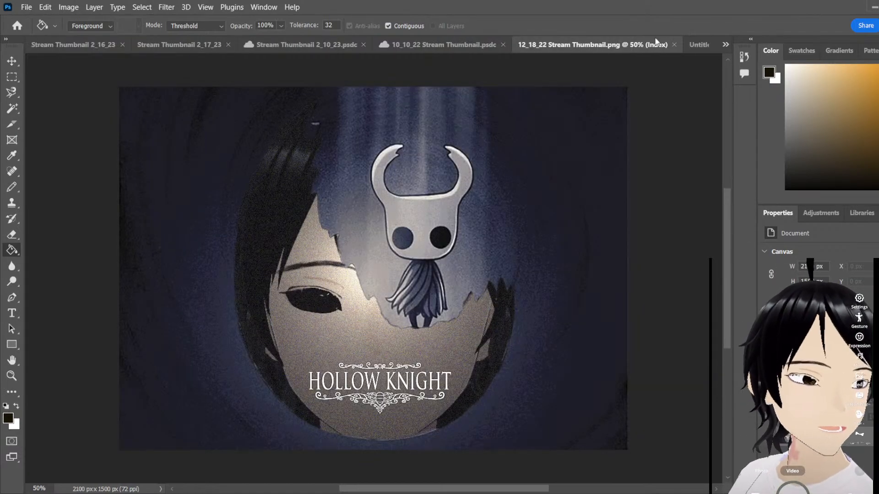
left_click(696, 45)
key("ctrl+v")
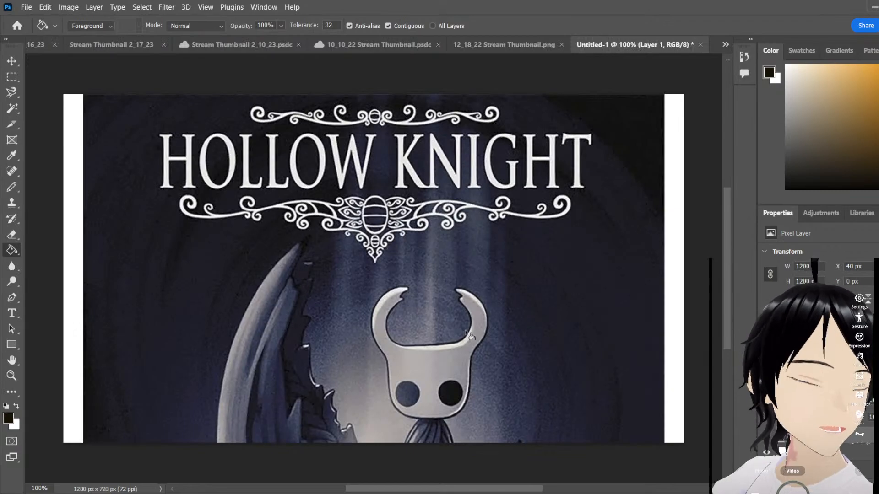
Scale the pasted cover art to 67.29% and move it up to about X 250, Y -15 px
left_click(12, 64)
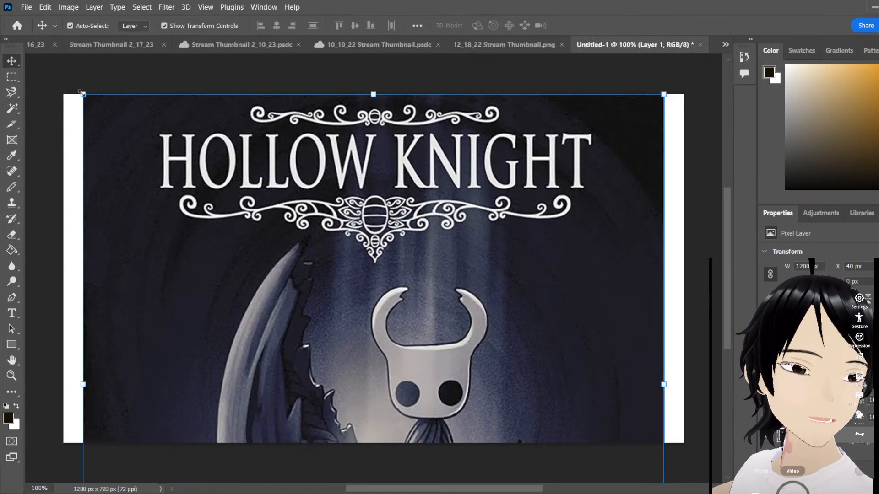
left_click_drag(82, 94, 272, 284)
left_click_drag(506, 407, 417, 209)
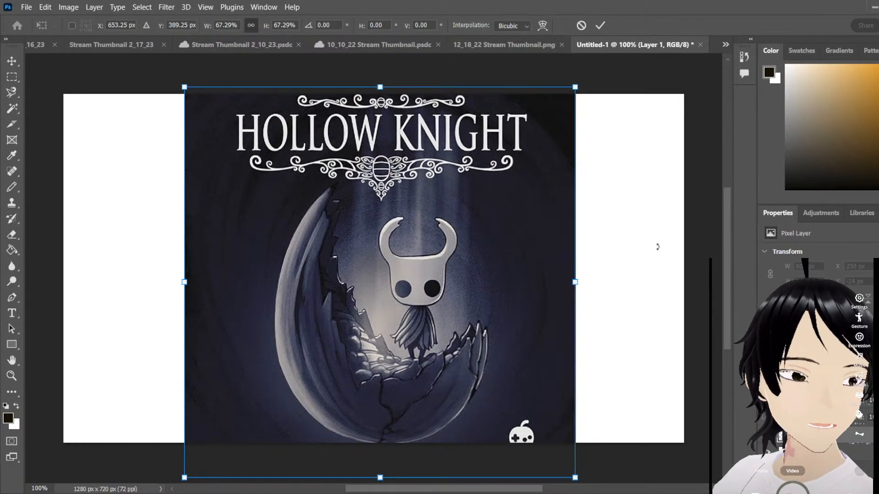
key("Return")
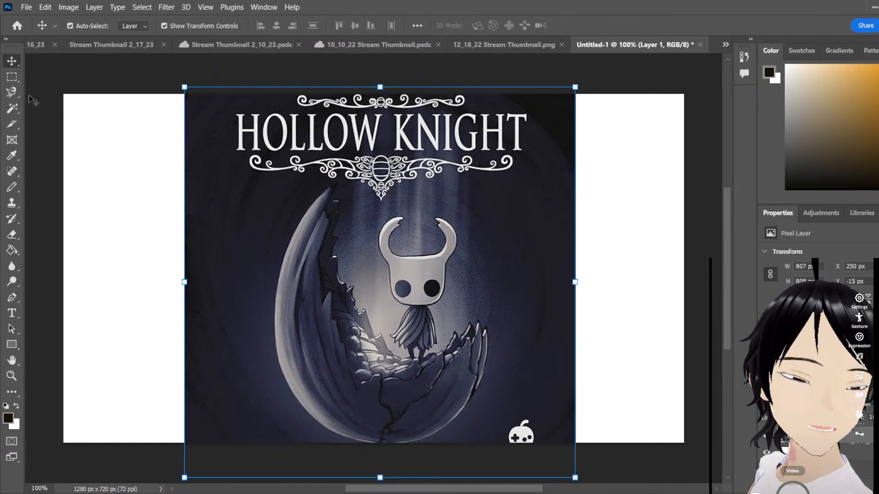
left_click(12, 76)
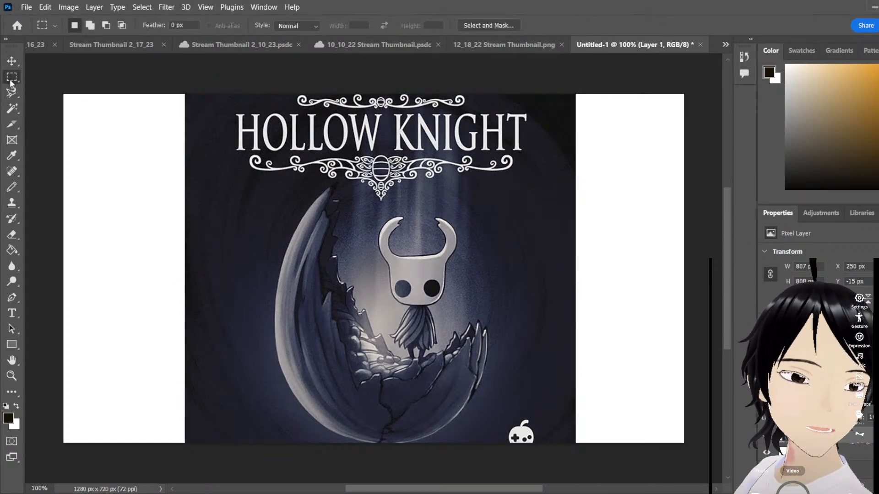
left_click(529, 45)
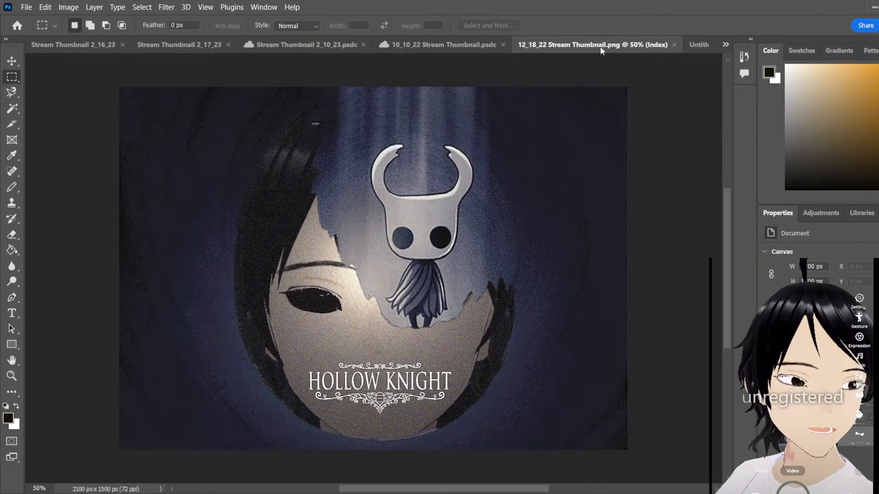
left_click(700, 44)
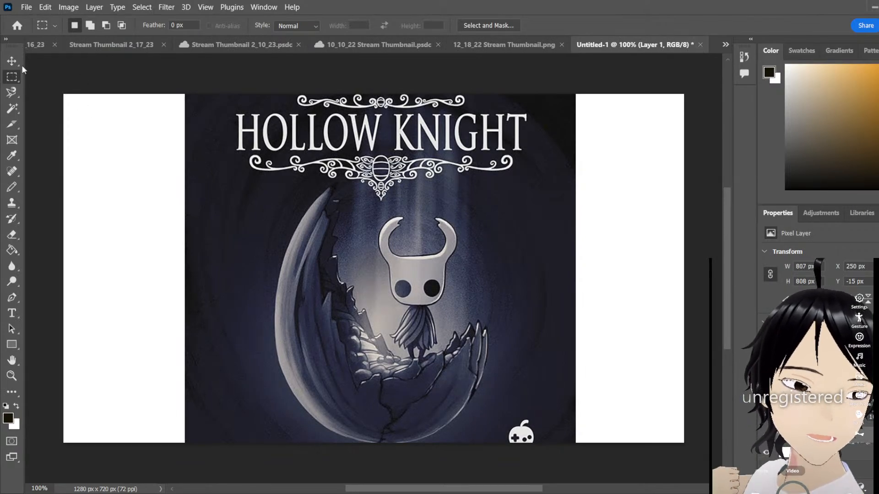
left_click(547, 44)
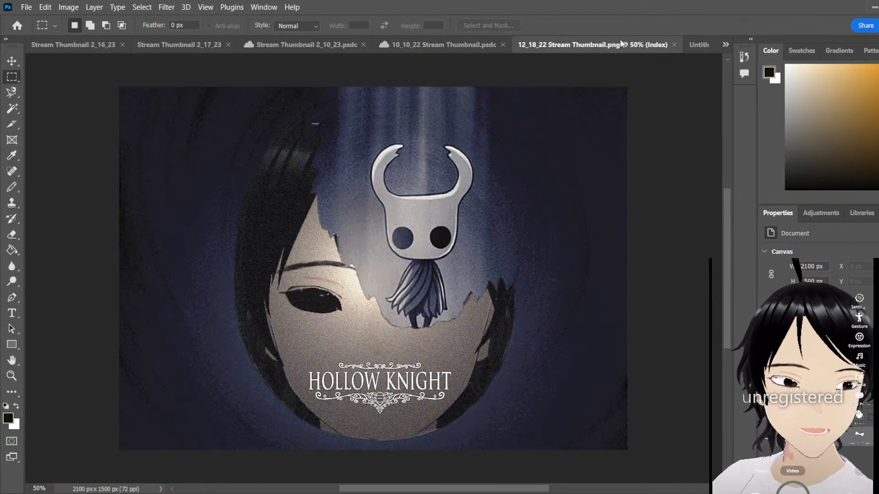
left_click(697, 45)
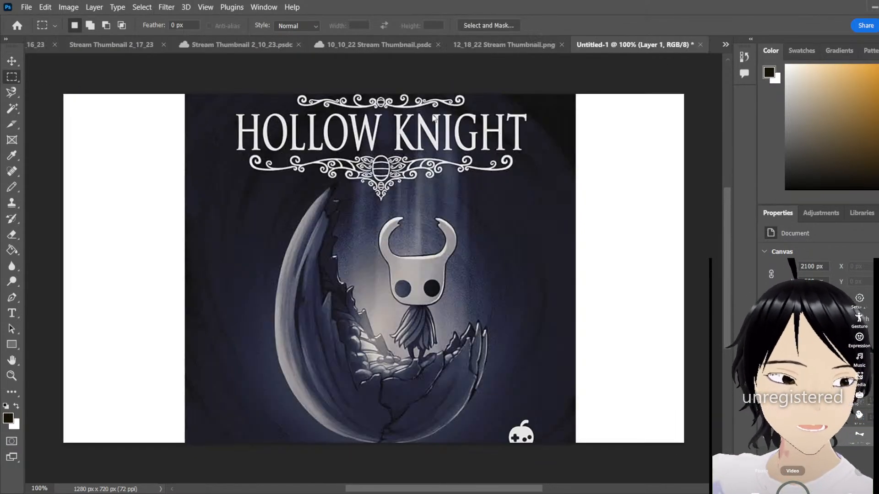
left_click(12, 61)
left_click_drag(185, 87, 77, 58)
scroll(357, 268, "down", 3)
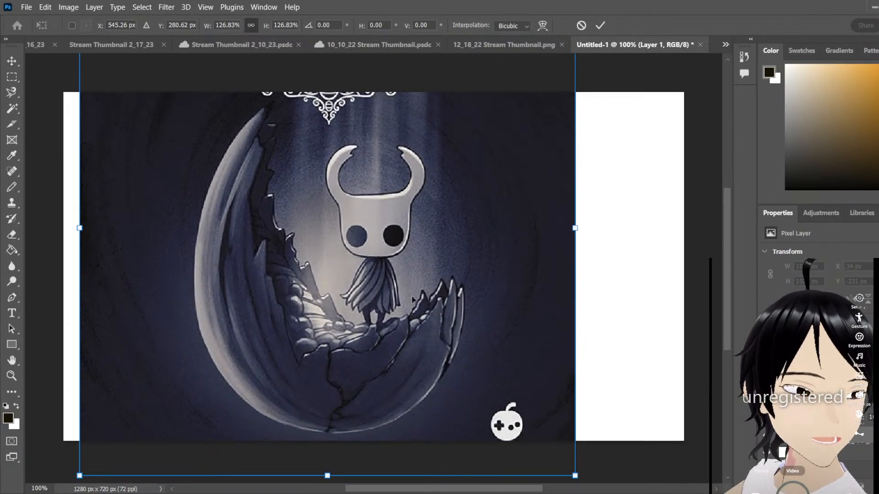
left_click_drag(448, 285, 474, 290)
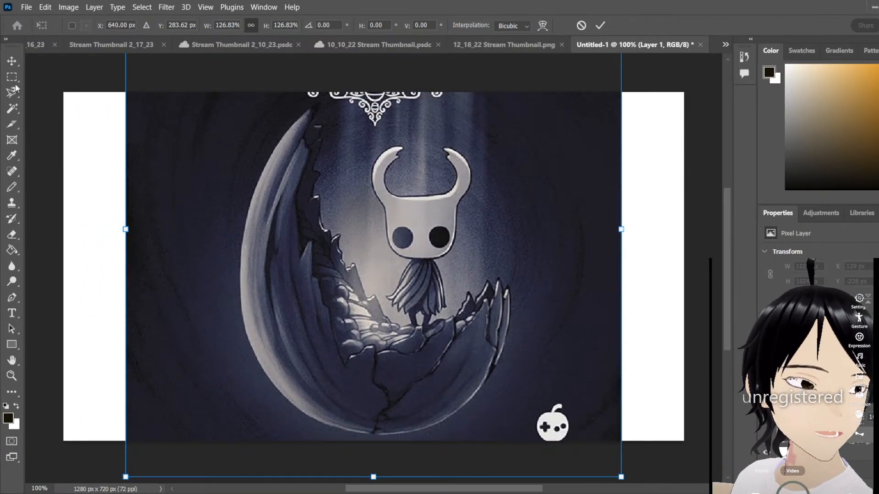
left_click(528, 46)
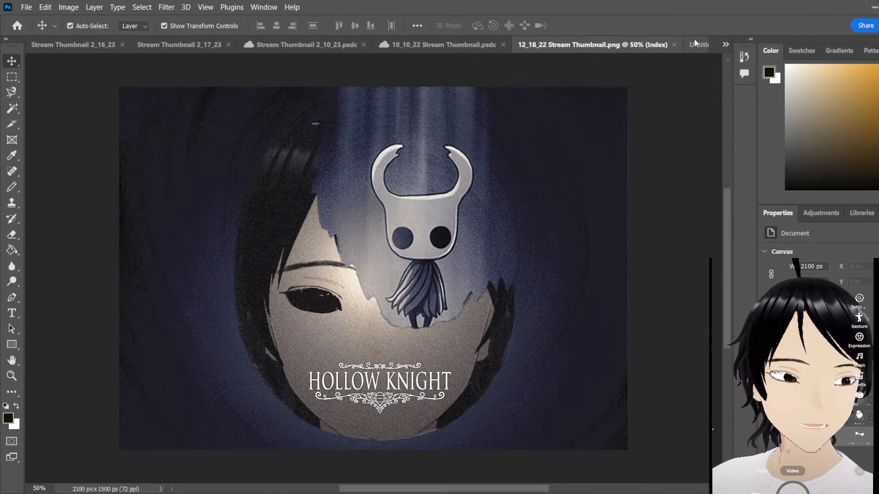
left_click(694, 41)
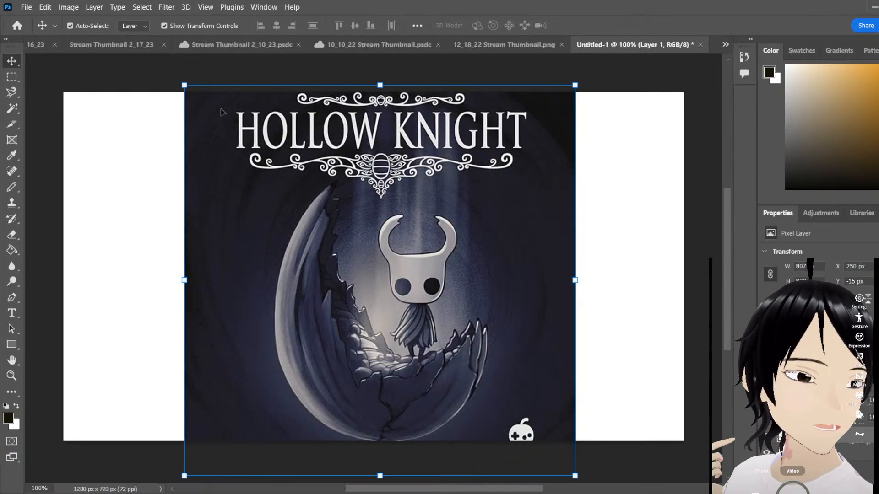
Enlarge the cover art to 136.91% and move it to about X 99, Y -271 px, pushing its title off the canvas
left_click_drag(184, 84, 78, 42)
scroll(463, 227, "down", 2)
scroll(463, 226, "down", 1)
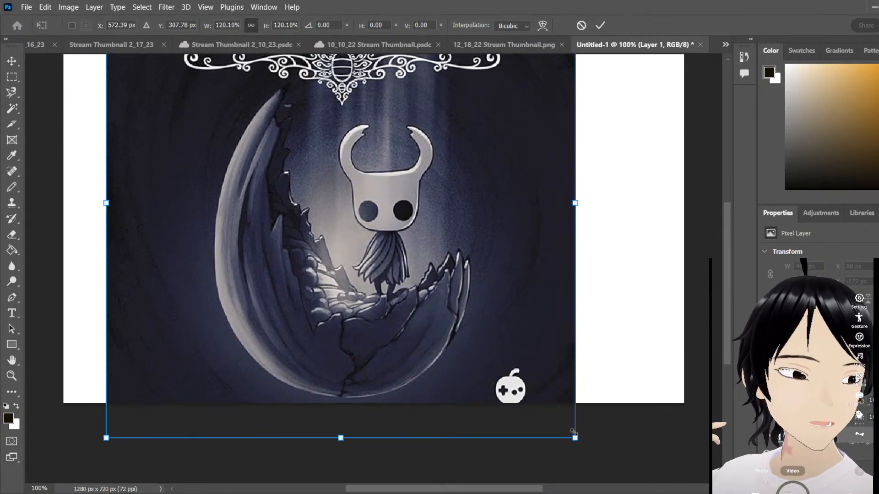
left_click_drag(573, 436, 640, 480)
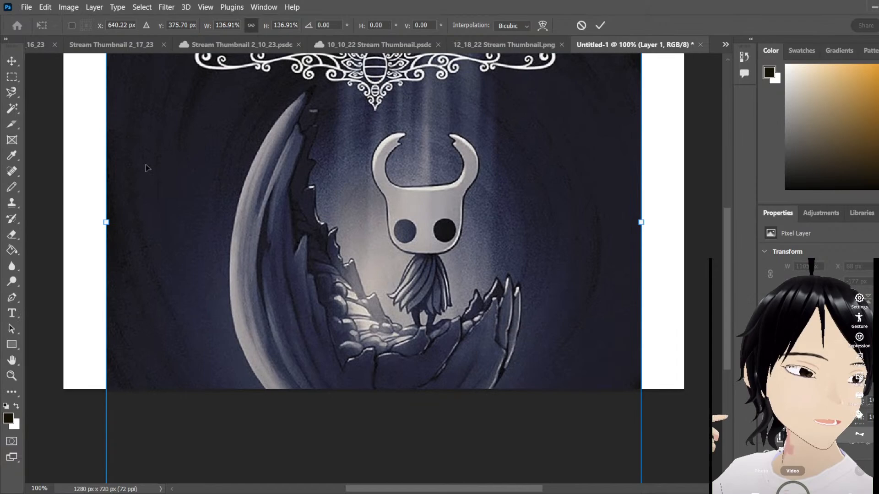
left_click(11, 60)
scroll(385, 321, "up", 3)
left_click_drag(385, 369, 393, 324)
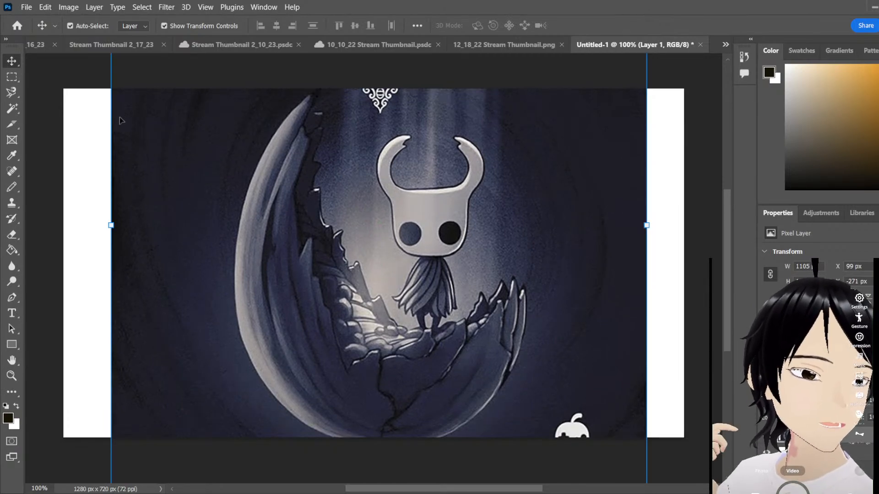
Scale the cover art to 96.74% and move it to about X 131, Y -258 px, fitting the cracked shell within the canvas
scroll(123, 120, "up", 4)
scroll(122, 107, "up", 3)
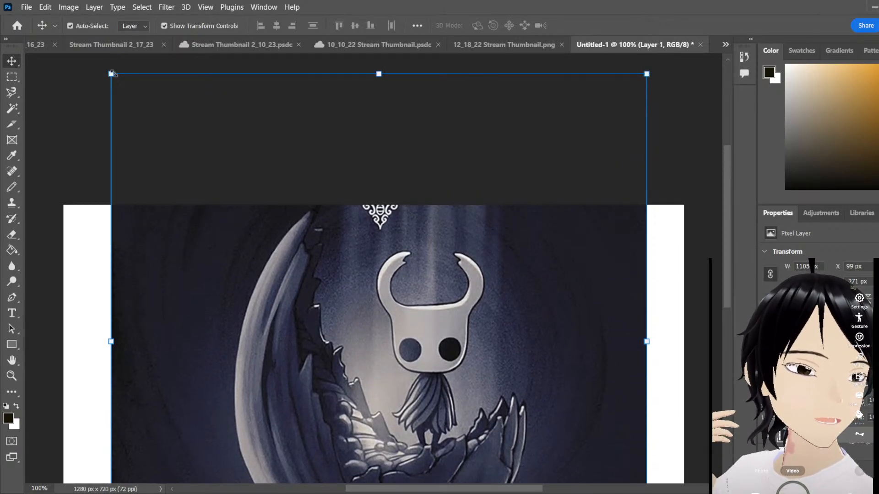
left_click_drag(111, 74, 128, 91)
scroll(412, 288, "down", 6)
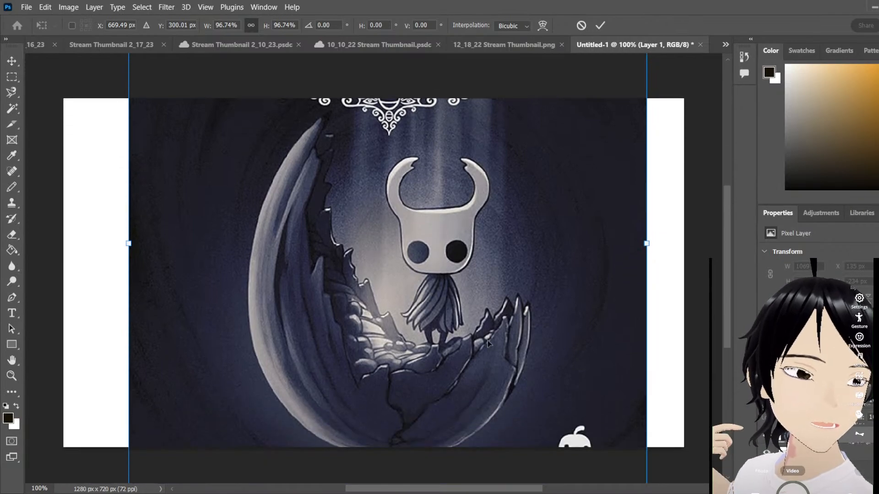
mouse_move(508, 366)
left_mouse_down()
mouse_move(502, 344)
mouse_move(506, 355)
left_mouse_up()
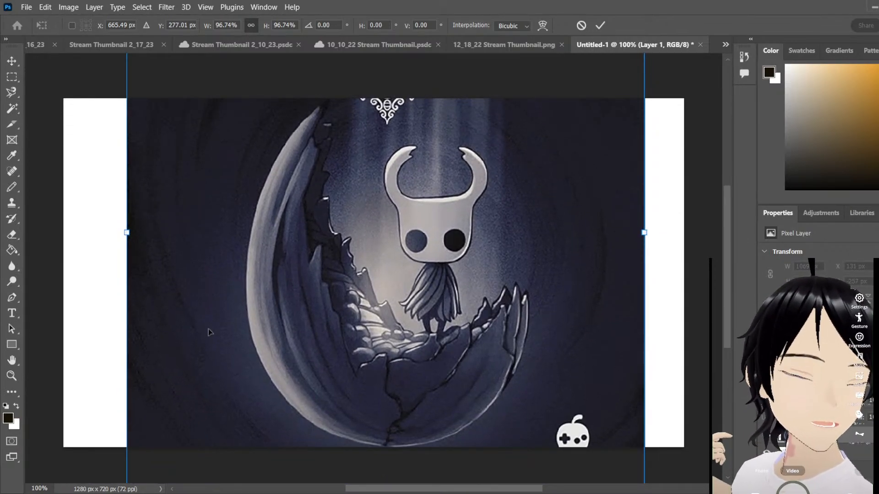
left_click(12, 77)
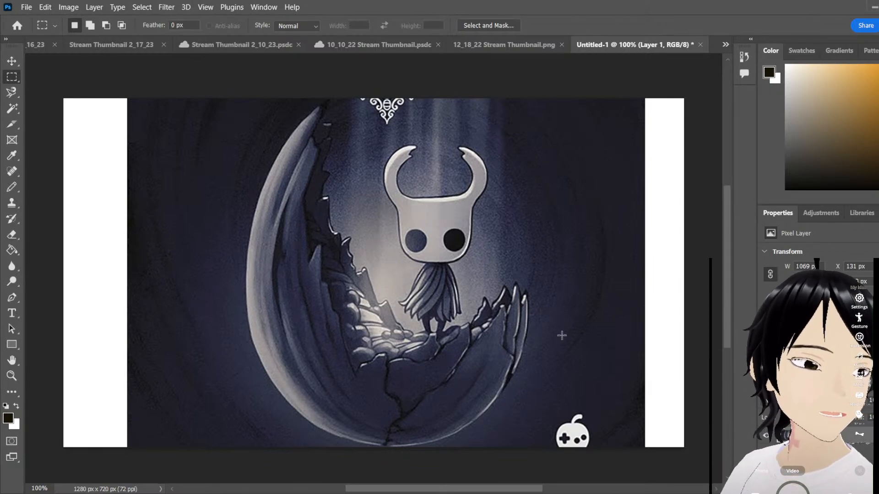
Compare the cover art's size and framing in the new document with the 12_18_22 Stream Thumbnail.png reference
left_click(470, 44)
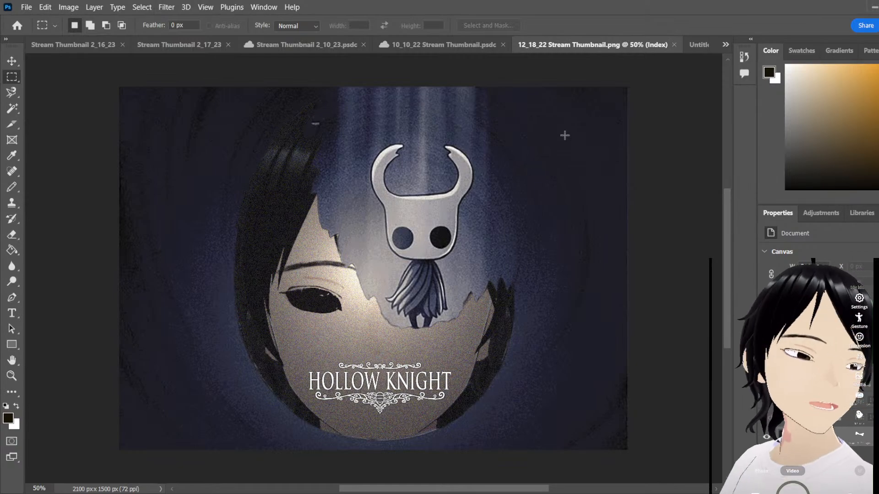
left_click(692, 44)
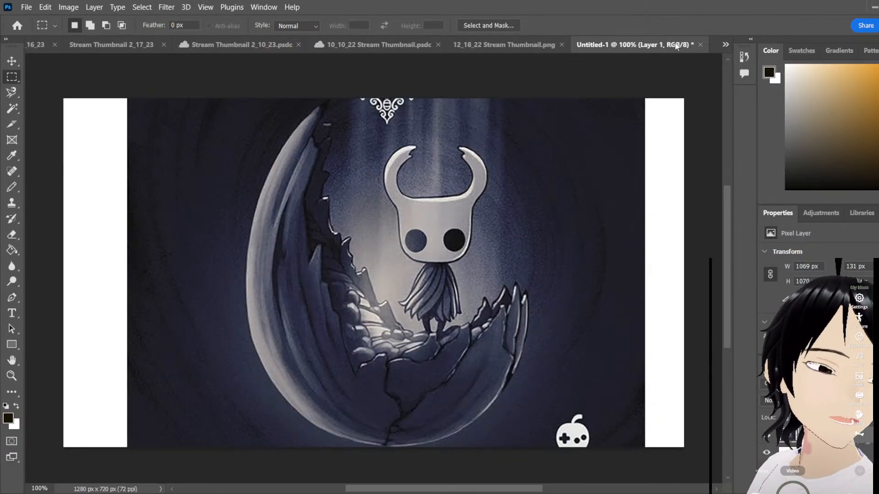
left_click(527, 45)
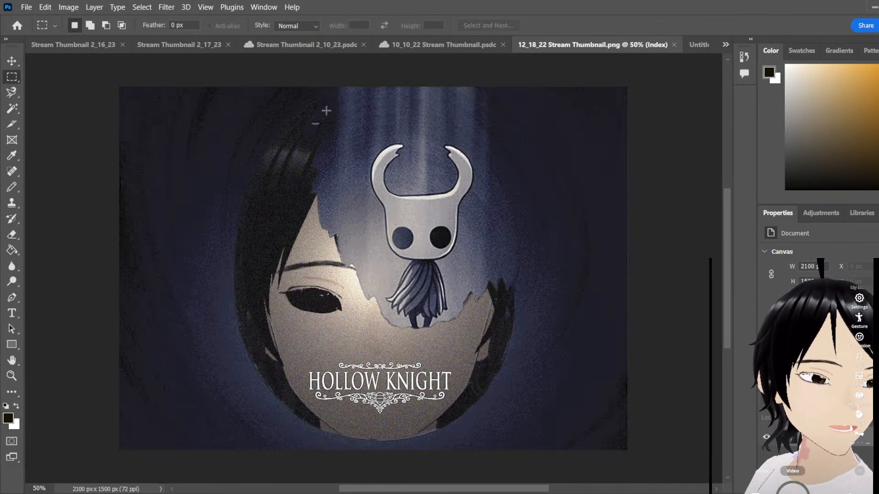
left_click(697, 44)
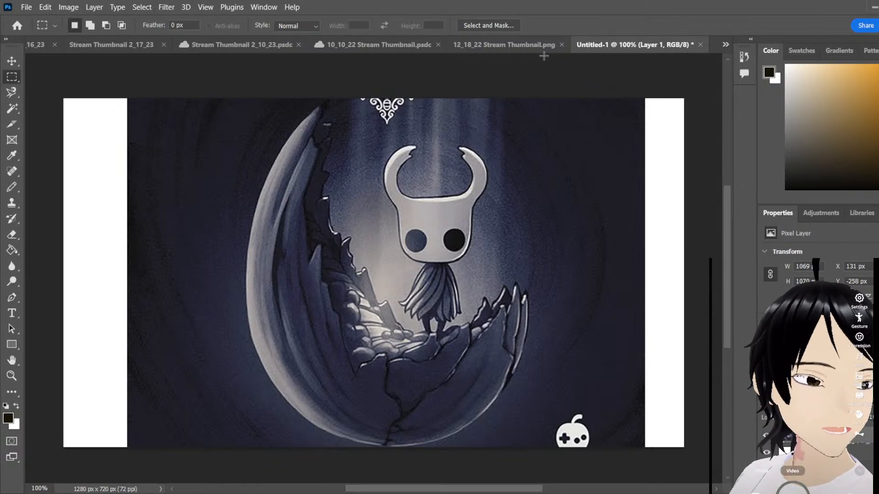
left_click(531, 47)
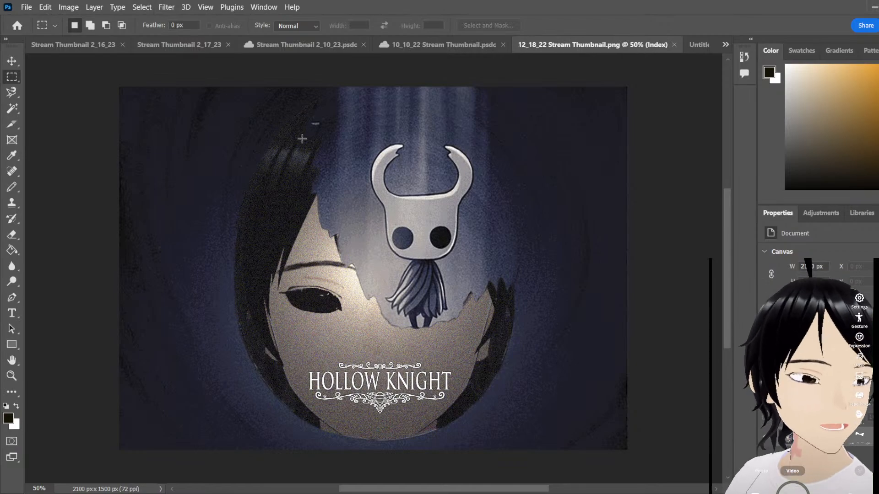
left_click(698, 44)
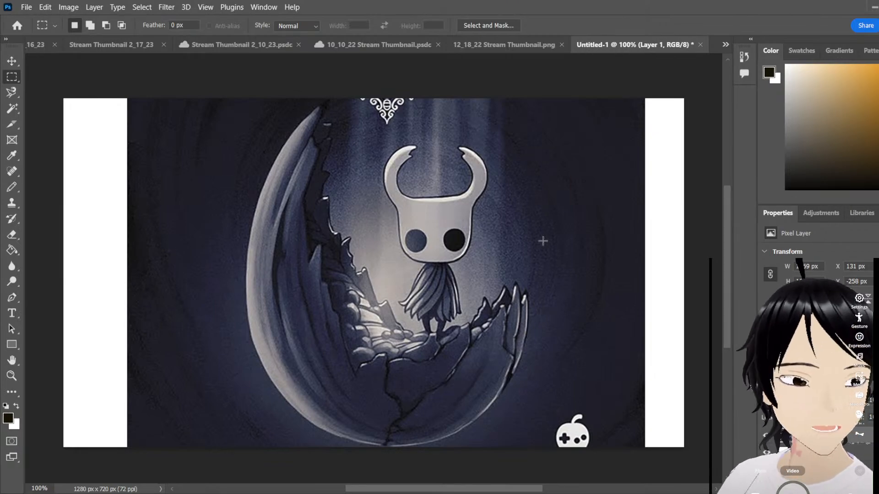
left_click(513, 45)
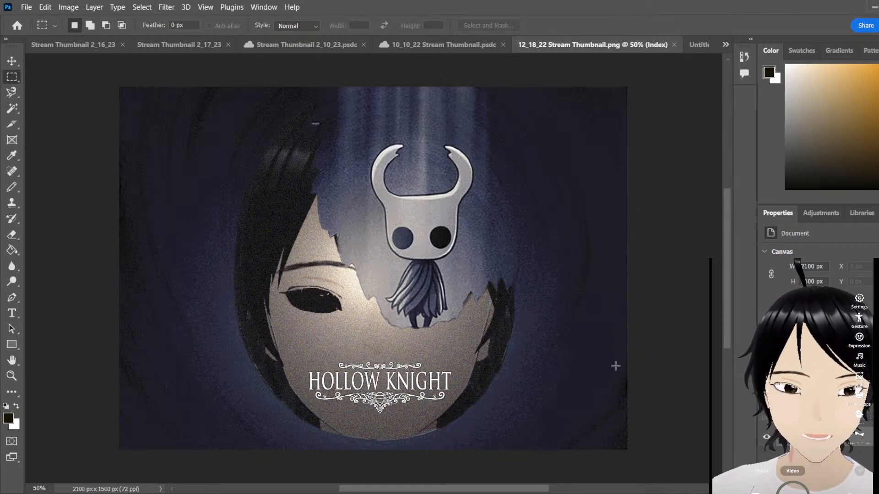
Examine the face, knight figure and background of the 12_18_22 Stream Thumbnail.png reference against the cover art in Untitled-1
left_click(688, 48)
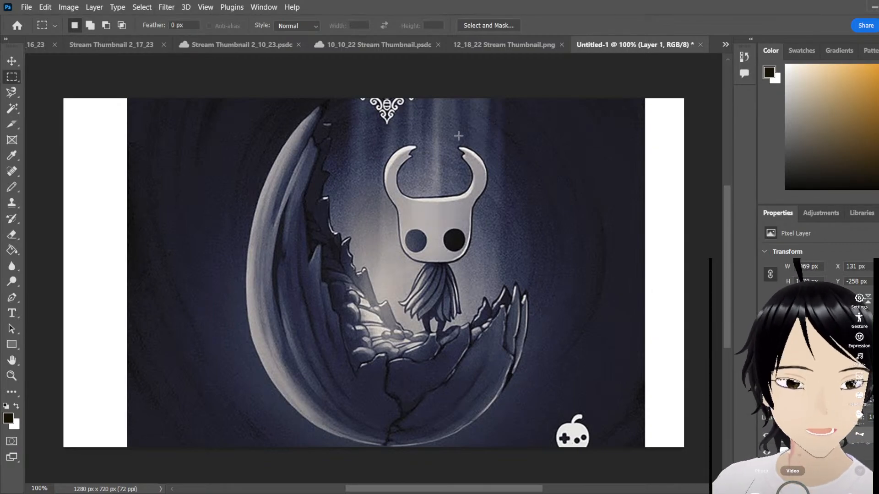
left_click(533, 45)
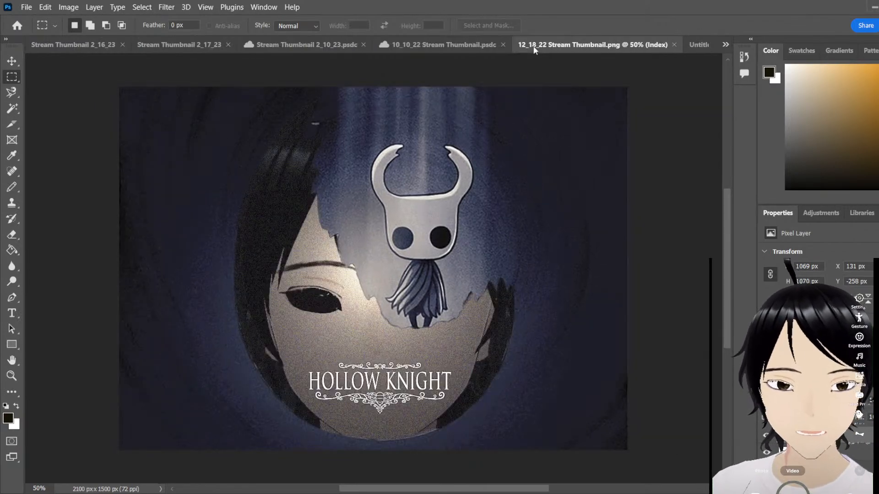
left_click(699, 45)
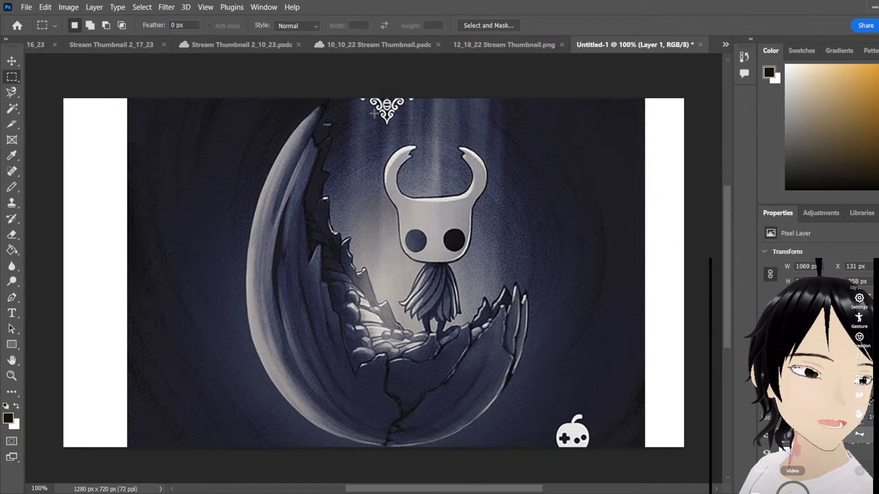
left_click(518, 46)
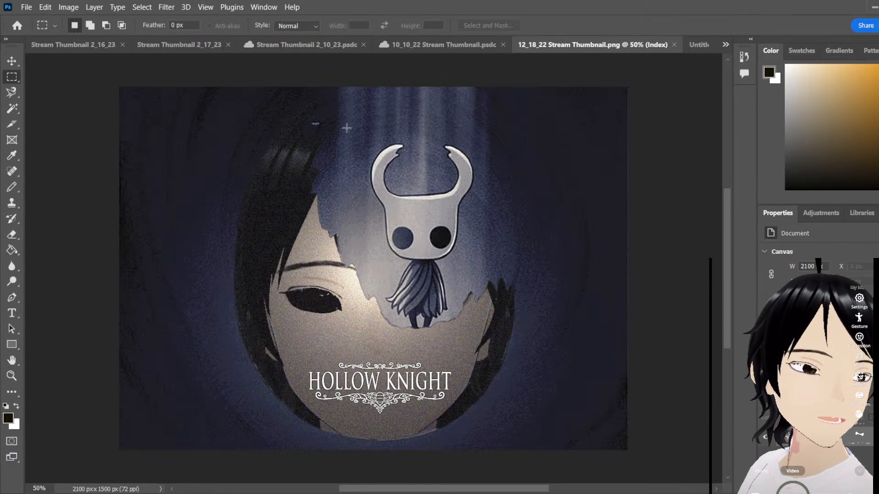
left_click(687, 46)
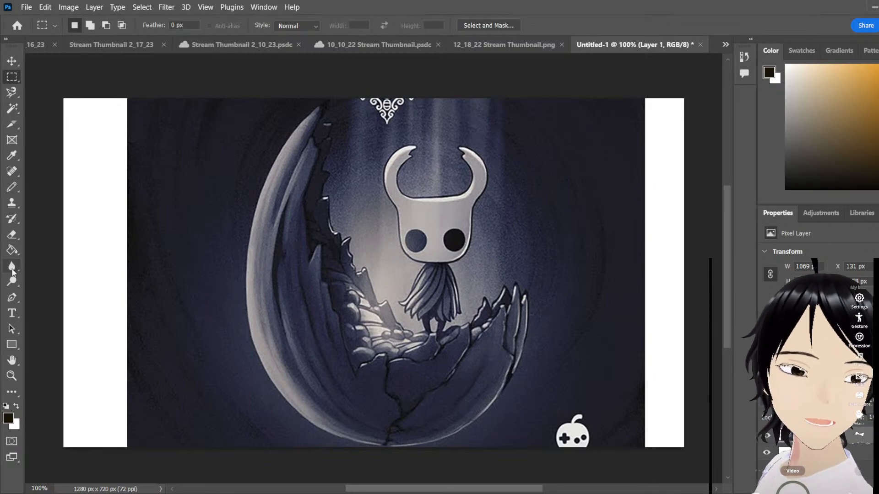
left_click(506, 45)
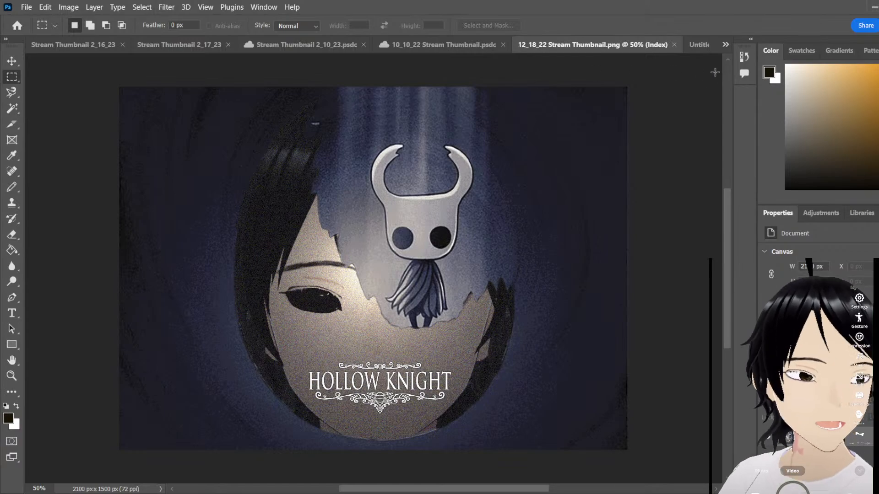
left_click(696, 44)
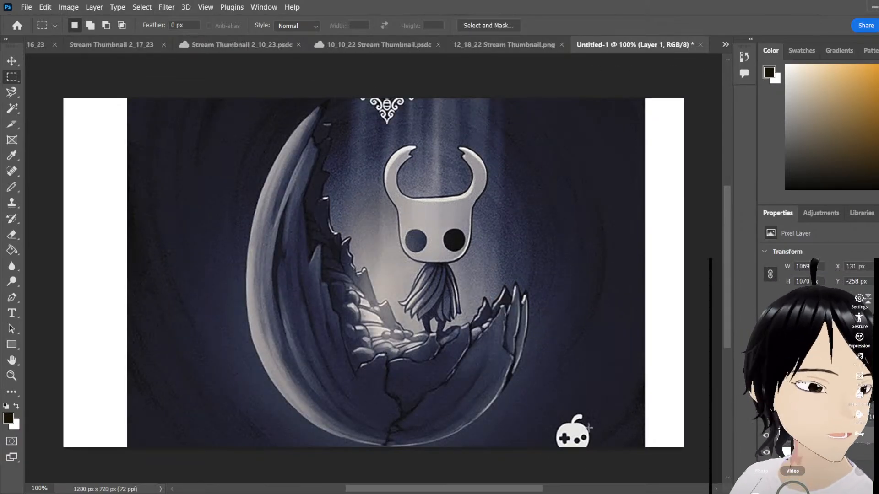
left_click(508, 45)
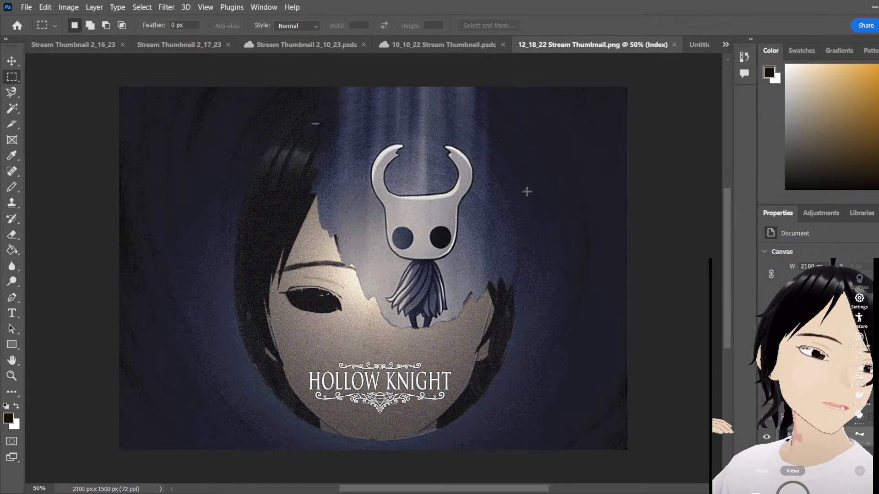
left_click(691, 48)
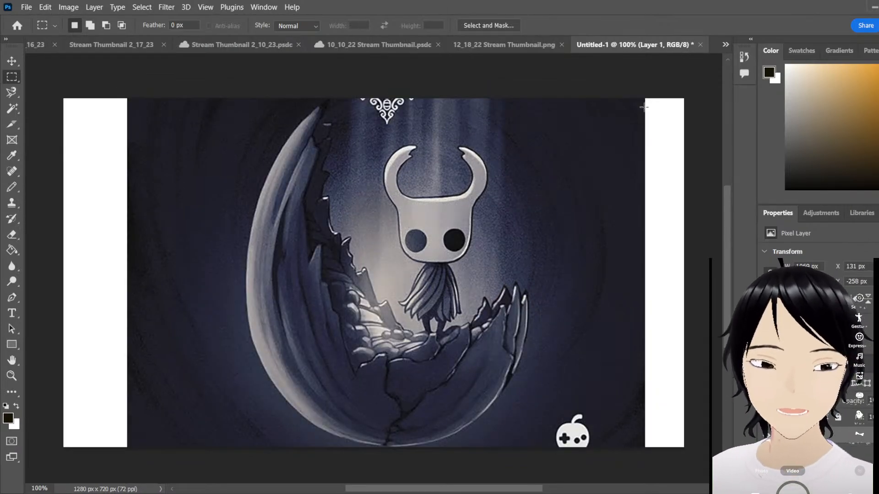
left_click(537, 47)
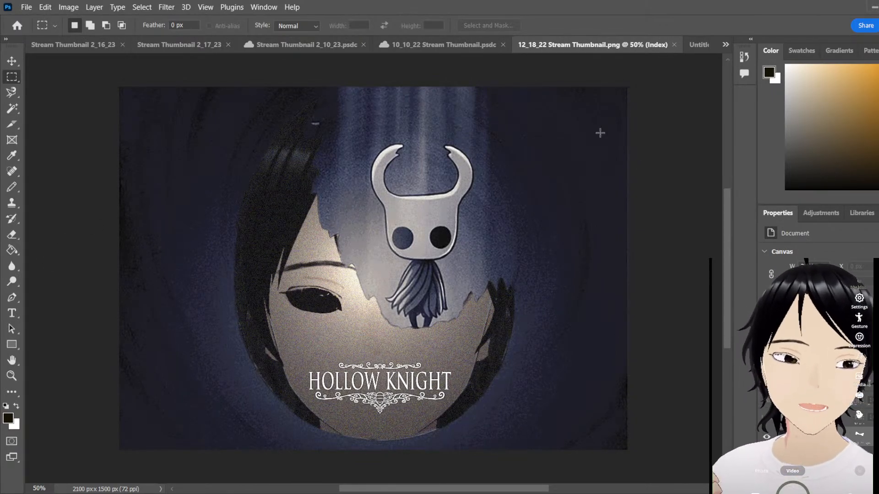
left_click(692, 45)
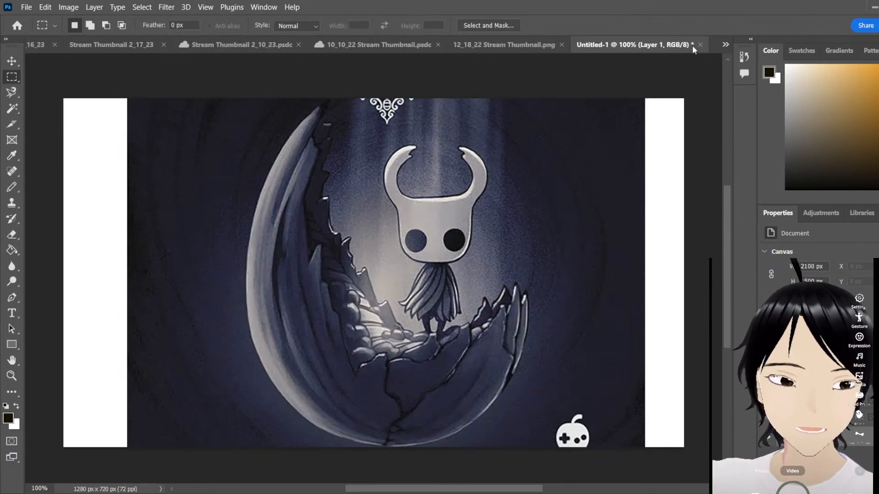
left_click(525, 53)
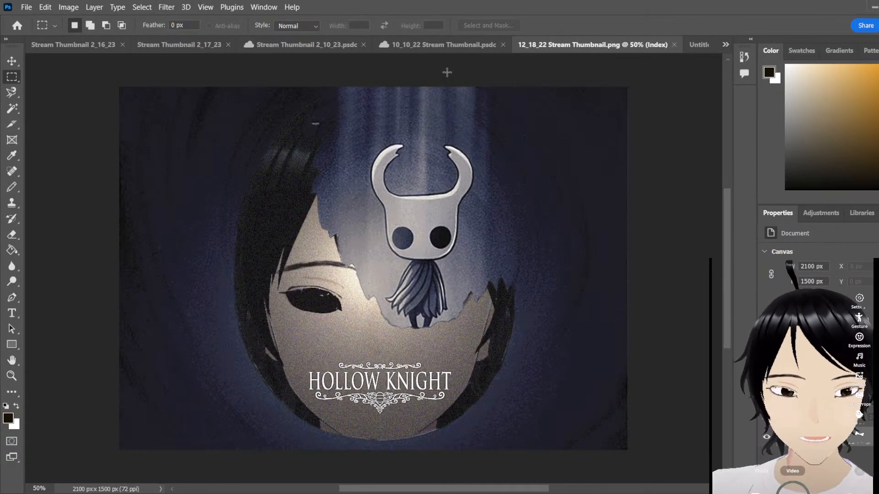
Close the Stream Thumbnail 2_10_23.psdc and 10_10_22 Stream Thumbnail.psdc documents
left_click(323, 45)
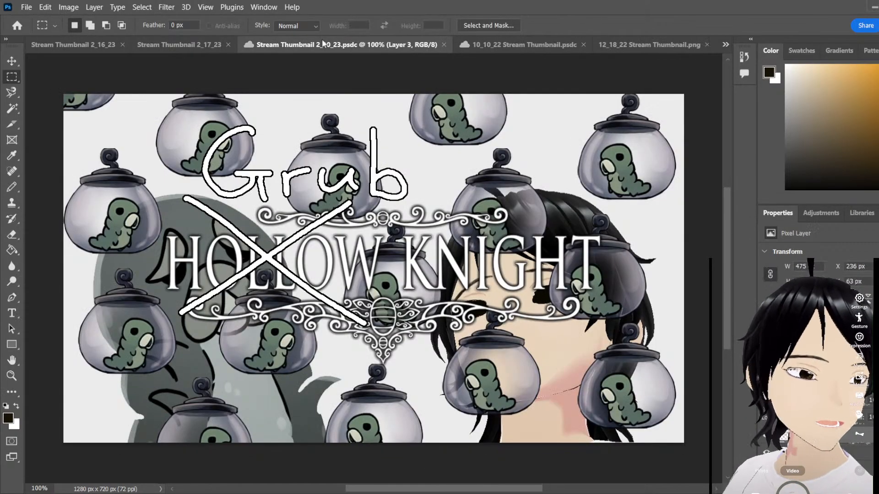
left_click(496, 39)
left_click(214, 48)
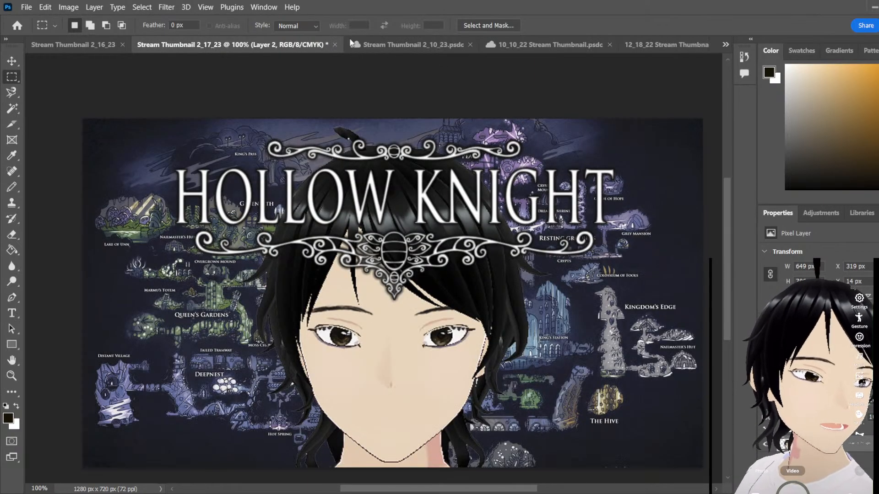
left_click(471, 43)
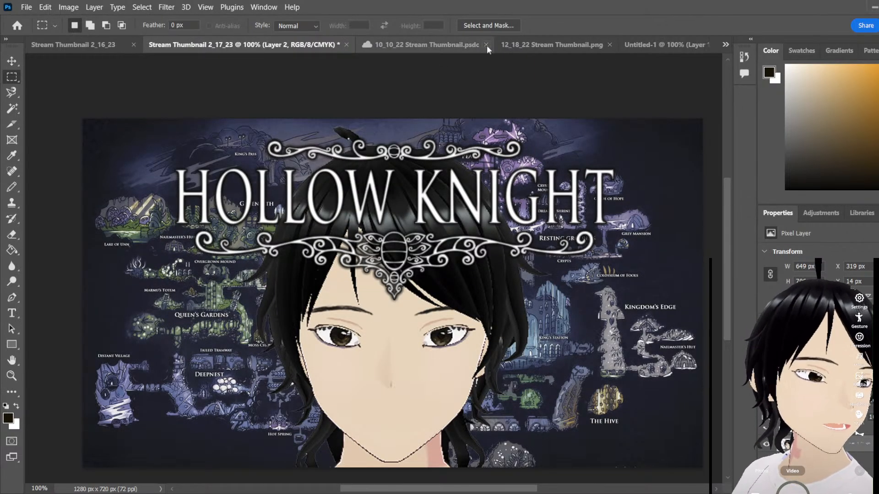
left_click(486, 44)
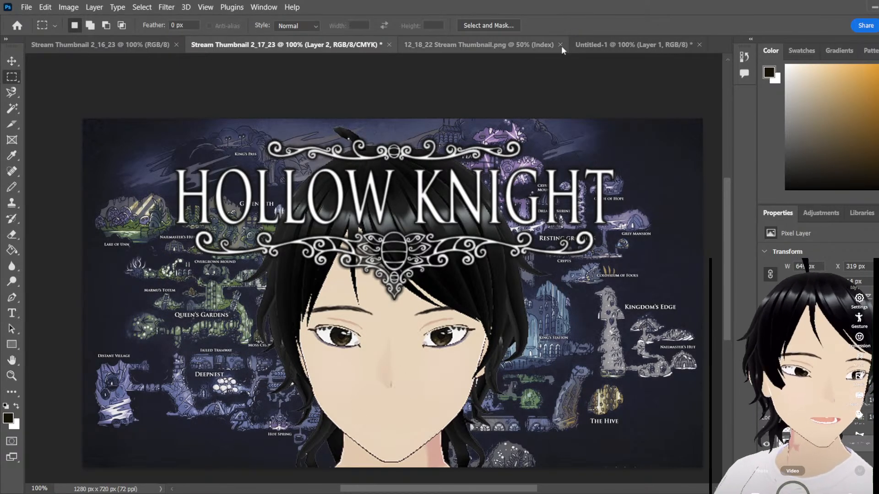
Compare the 12_18_22 reference with the portrait in Stream Thumbnail 2_17_23 and with the cover art in Untitled-1
left_click(496, 49)
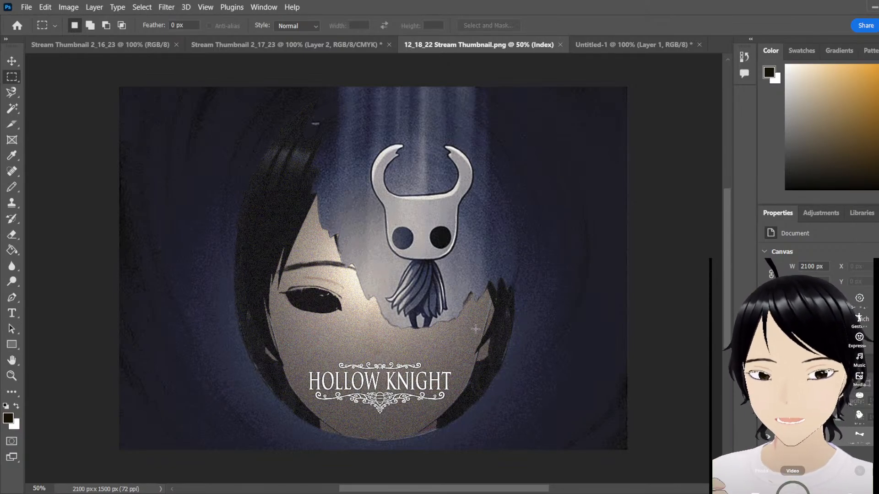
left_click(279, 50)
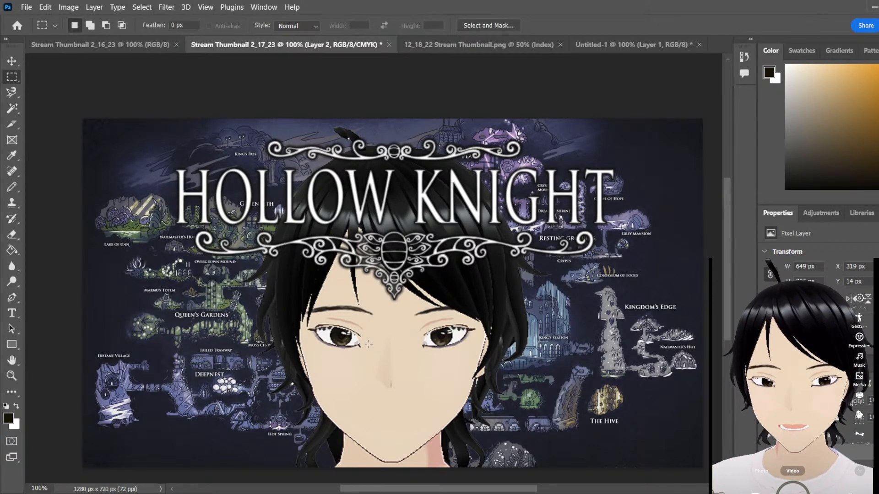
left_click(479, 49)
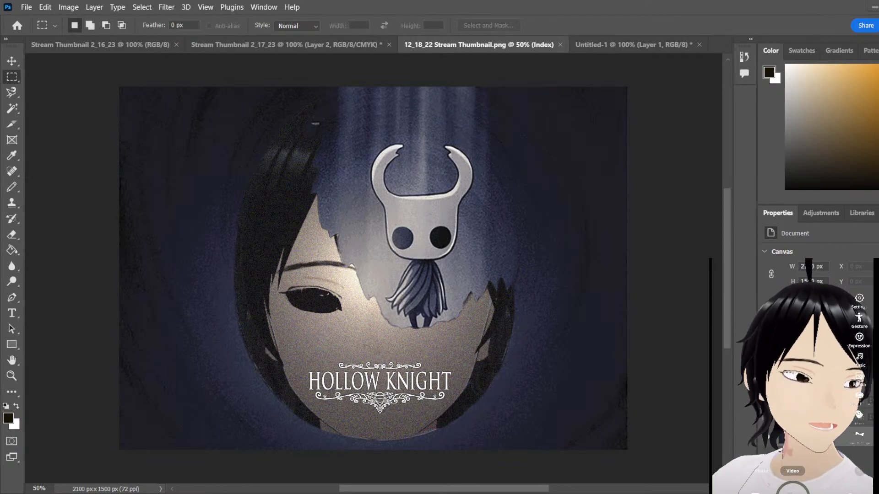
left_click(608, 48)
left_click(539, 49)
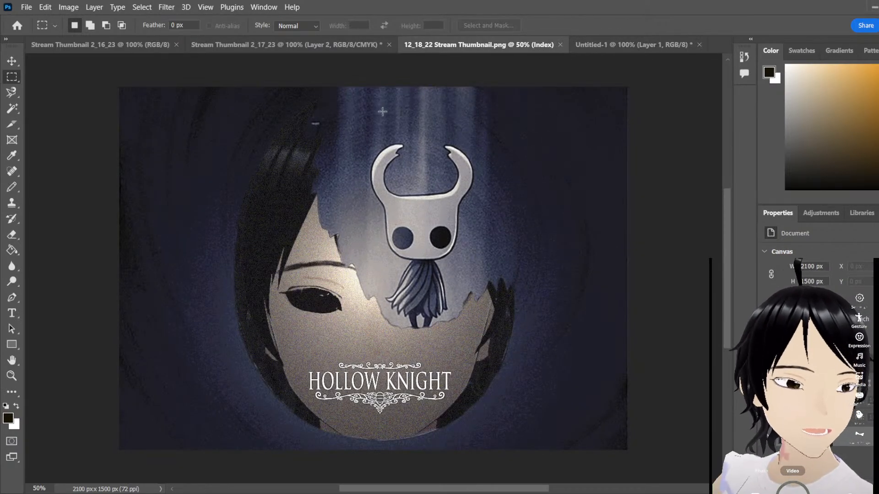
left_click(603, 45)
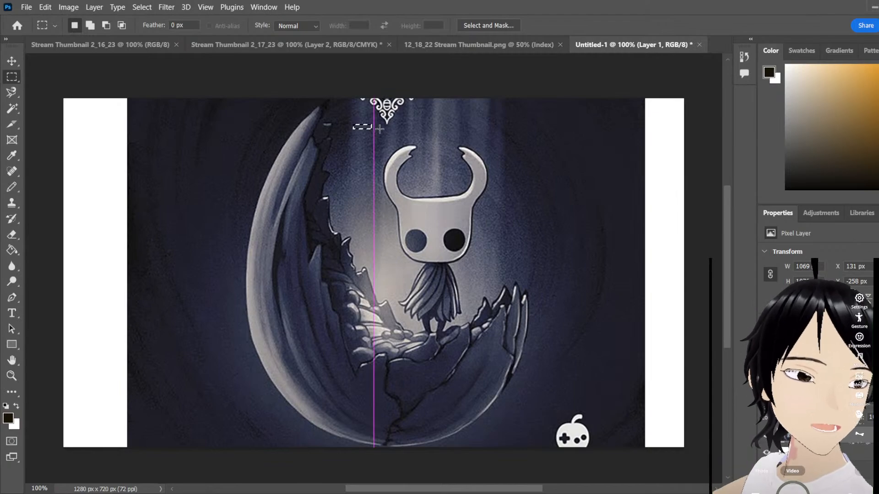
Try rectangular selections about 134 x 31 px and 194 px wide on the cover art, just below the title ornament
left_click_drag(353, 124, 417, 139)
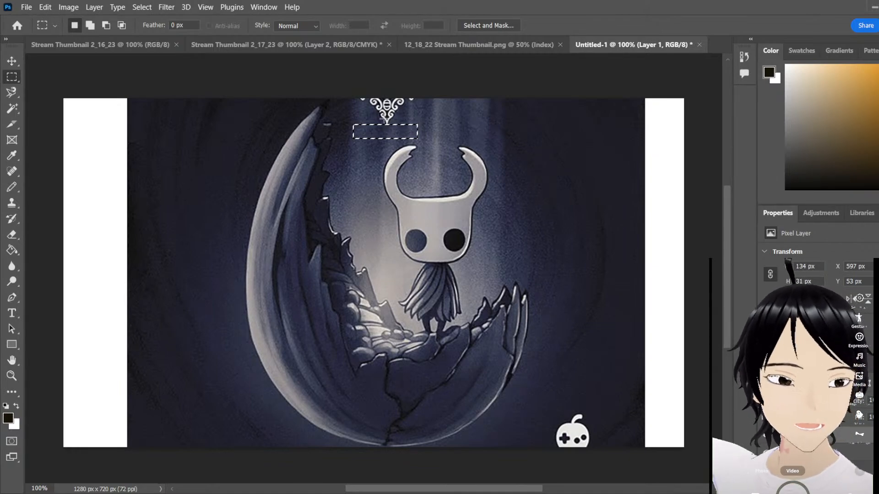
left_click(451, 134)
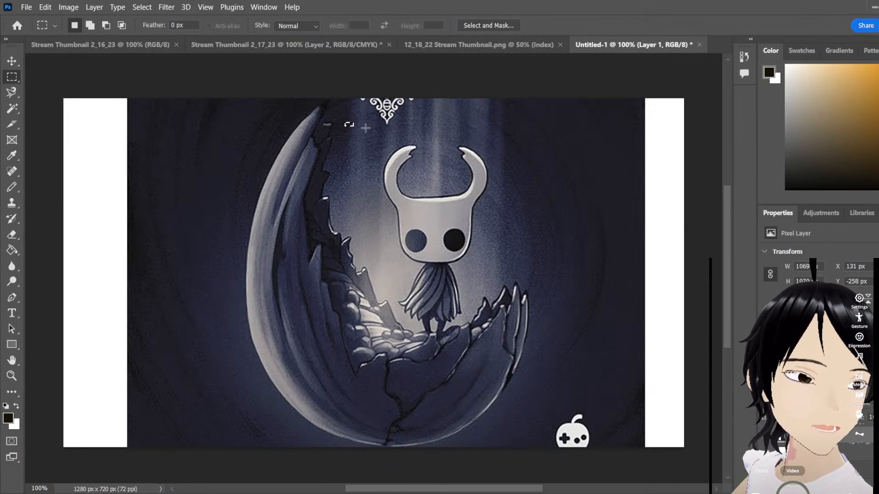
left_click_drag(366, 128, 438, 131)
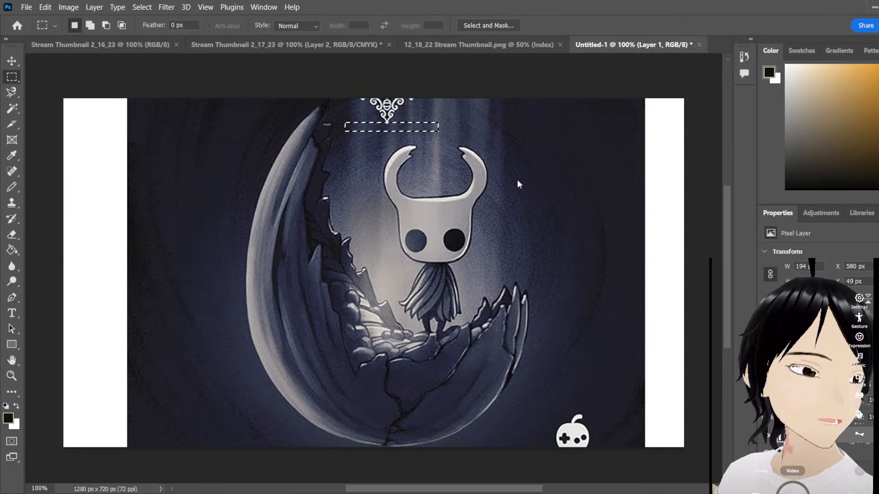
Close the Untitled-1 cover art document and the 12_18_22 Stream Thumbnail.png reference
key("ctrl+w")
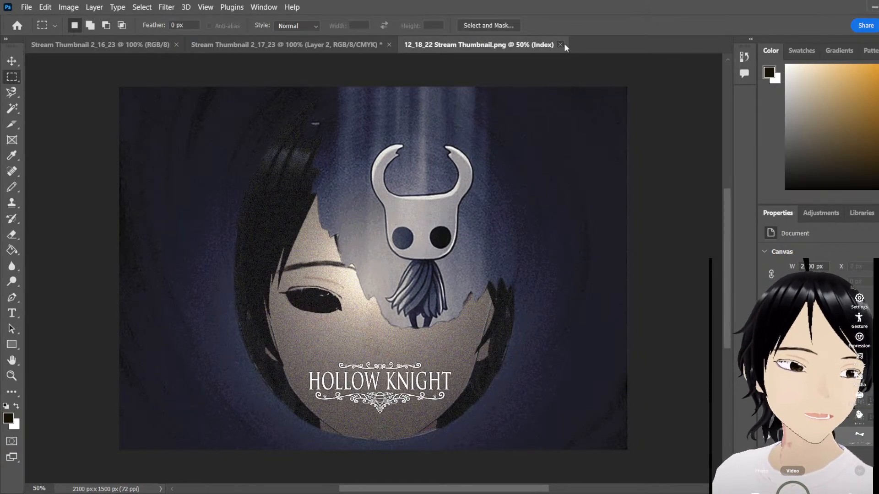
left_click(561, 44)
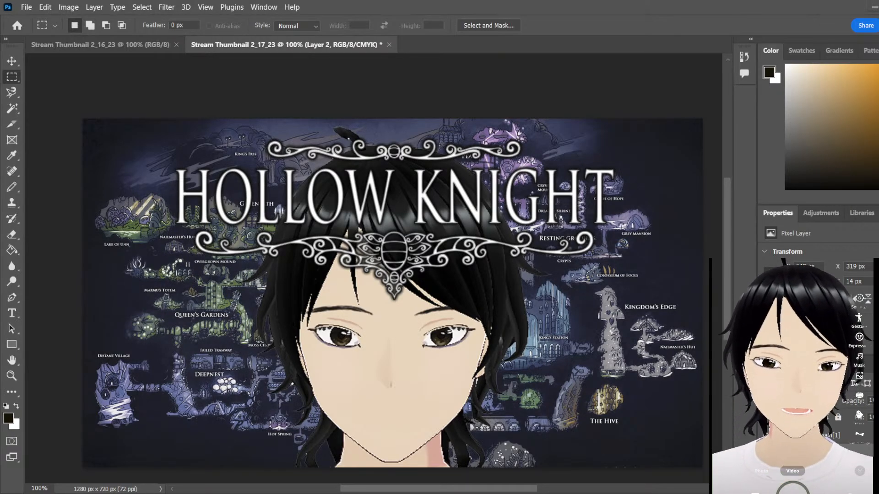
Sample black and fill the white and iris areas of the portrait's left-hand eye with it using the Paint Bucket
left_click(13, 155)
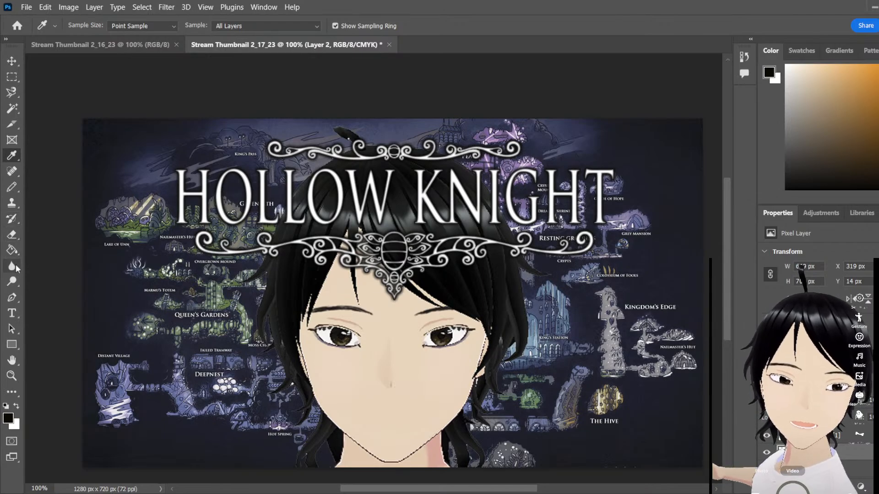
left_click(12, 250)
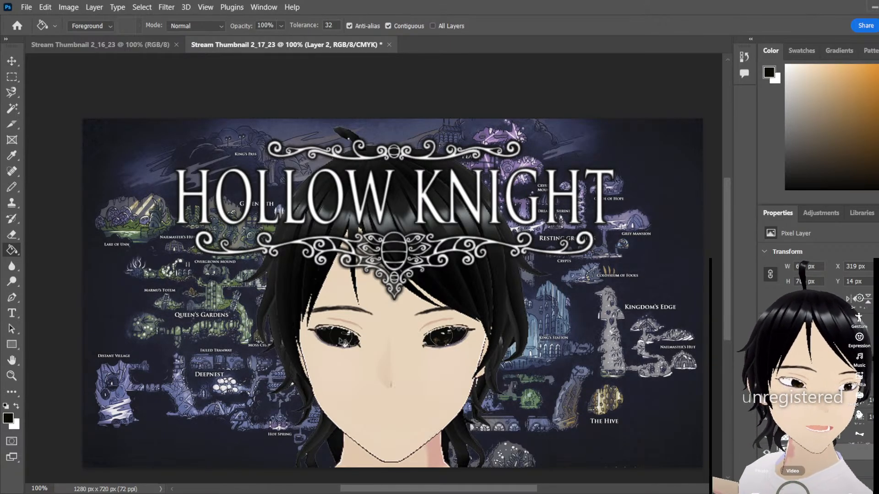
left_click(340, 341)
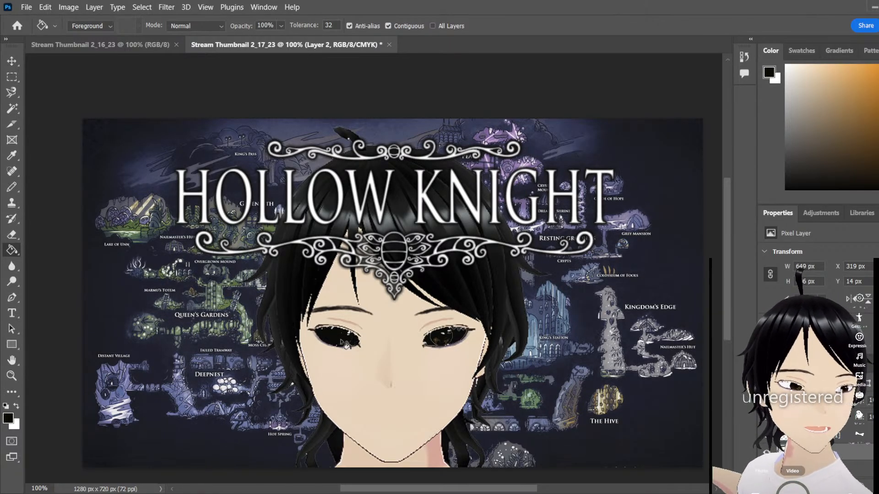
left_click(340, 341)
left_click(341, 340)
left_click(341, 341)
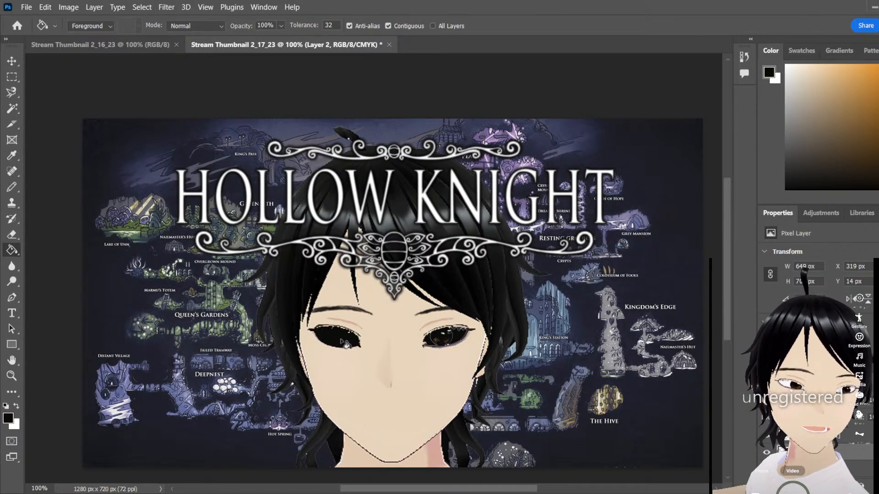
Fill the remaining light areas of the portrait's right-hand eye with black and touch up the left-hand eye
left_click(438, 341)
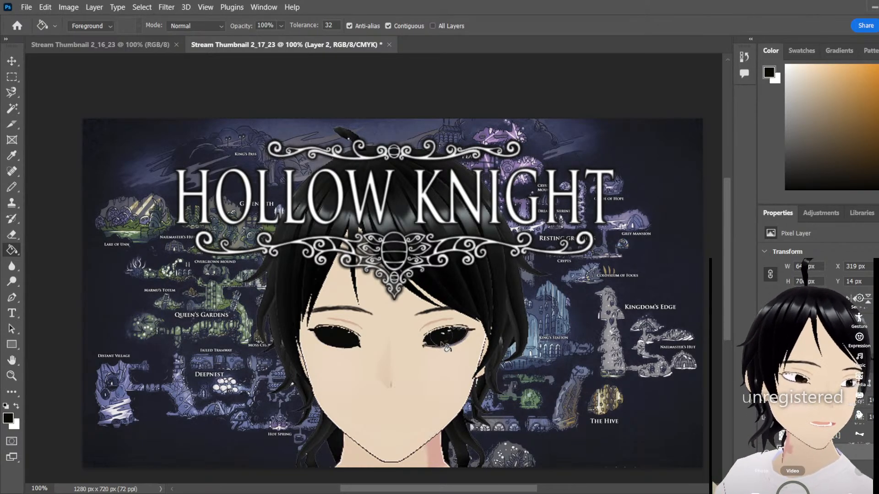
left_click(446, 340)
left_click(447, 340)
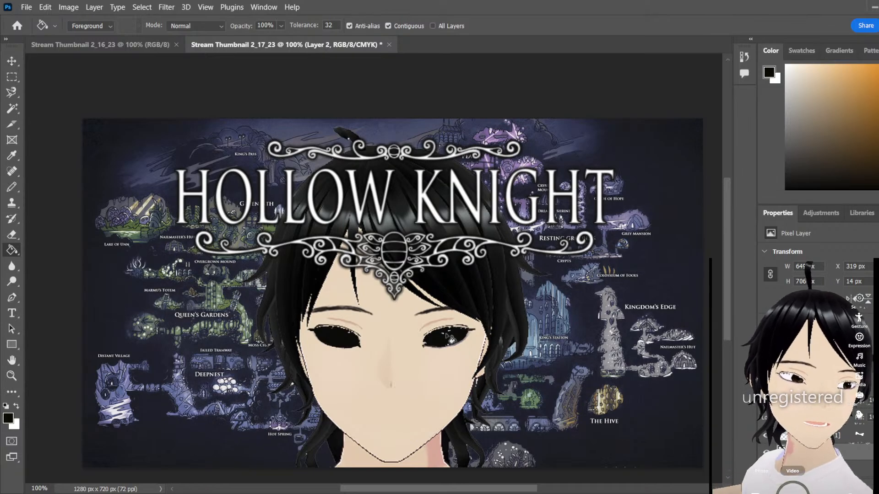
left_click(447, 335)
left_click(448, 339)
left_click(448, 340)
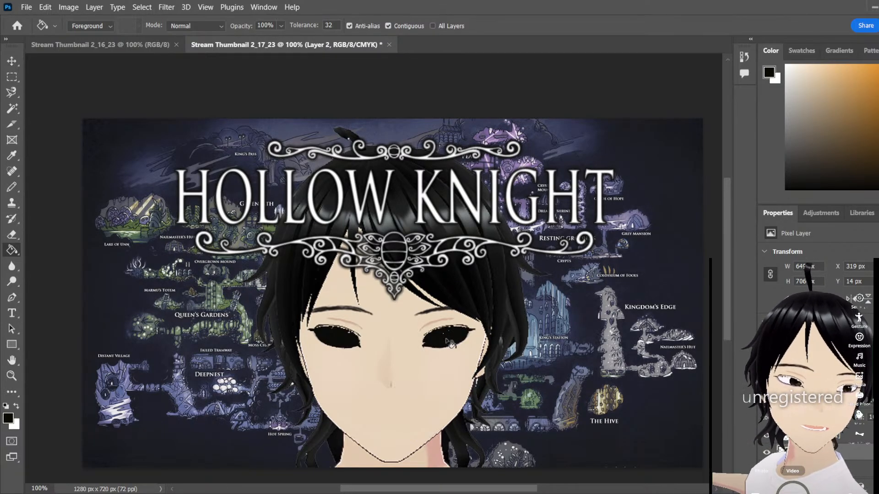
left_click(351, 343)
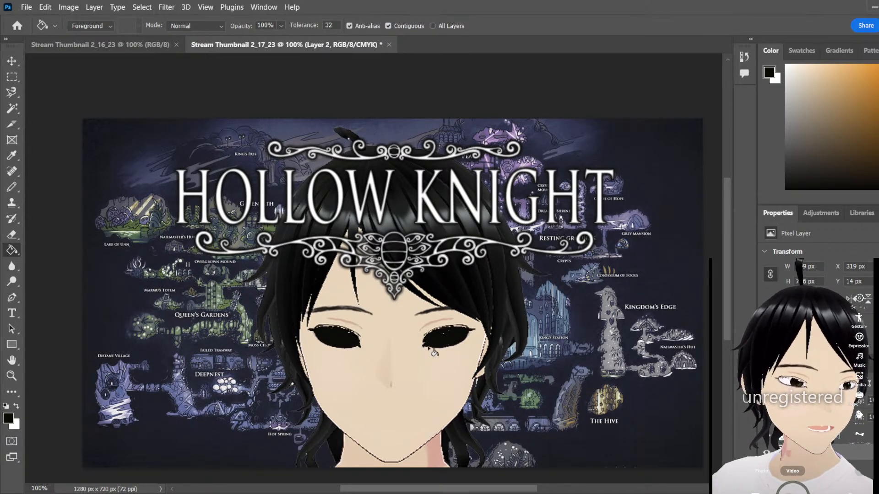
left_click(342, 340)
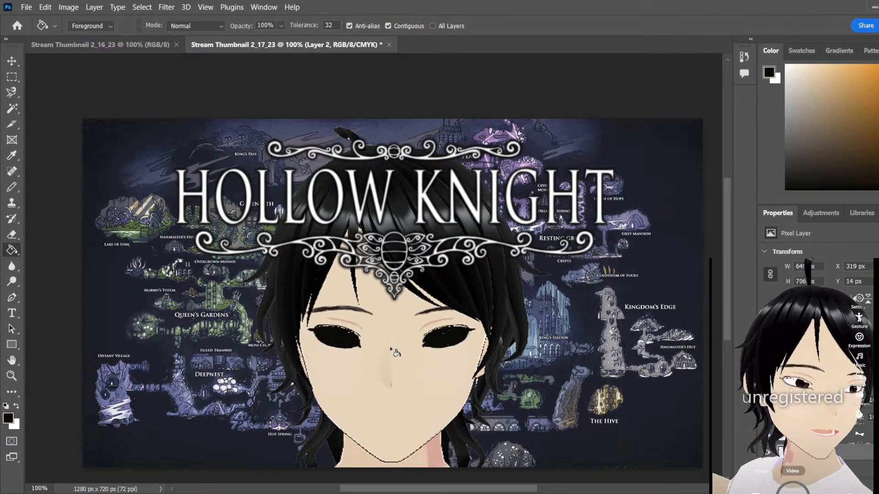
Finish the black fill in the portrait's left-hand eye and close the Stream Thumbnail 2_17_23 document
left_click(342, 340)
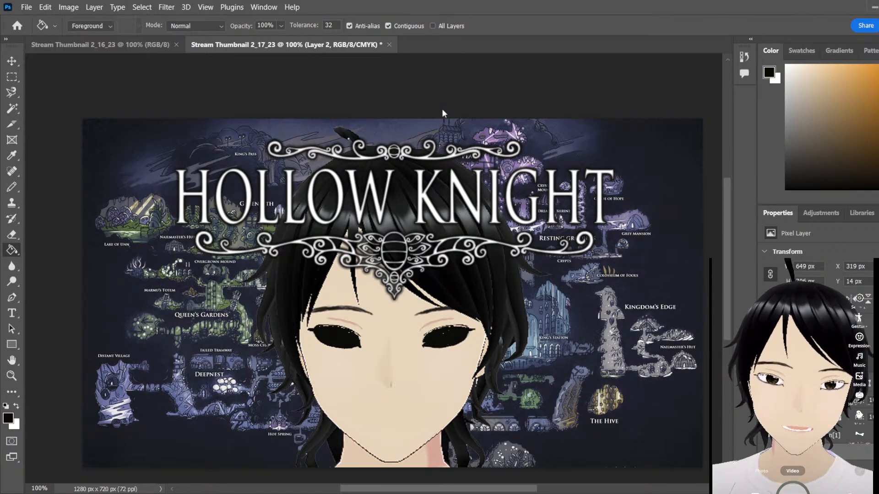
left_click(447, 204)
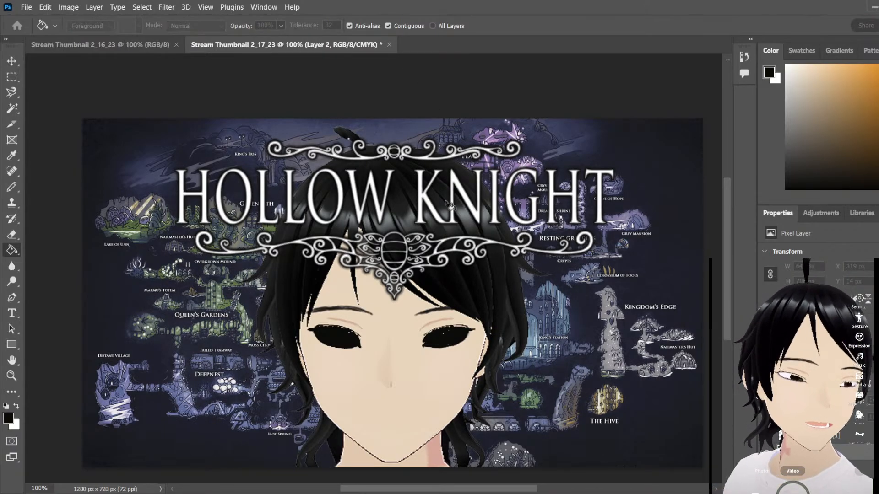
left_click(580, 385)
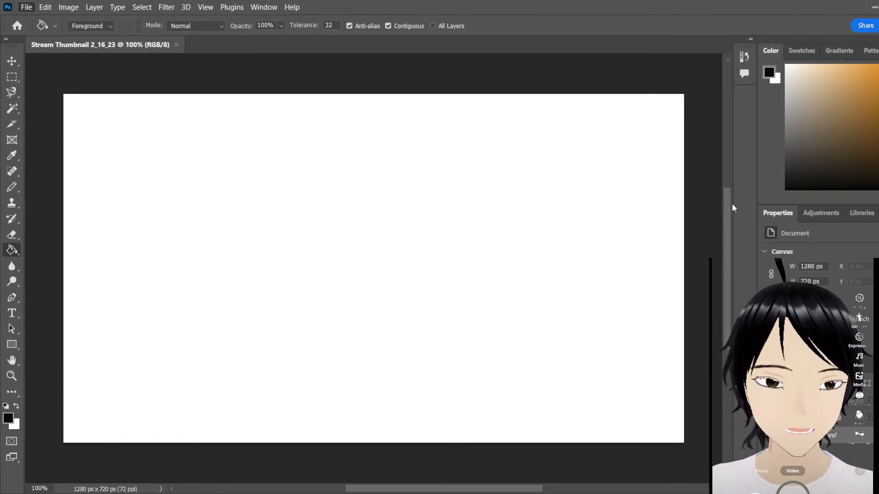
Create a blank white 1280 x 720 px document named Stream Thumbnail 2_18_23
left_click_drag(729, 210, 729, 210)
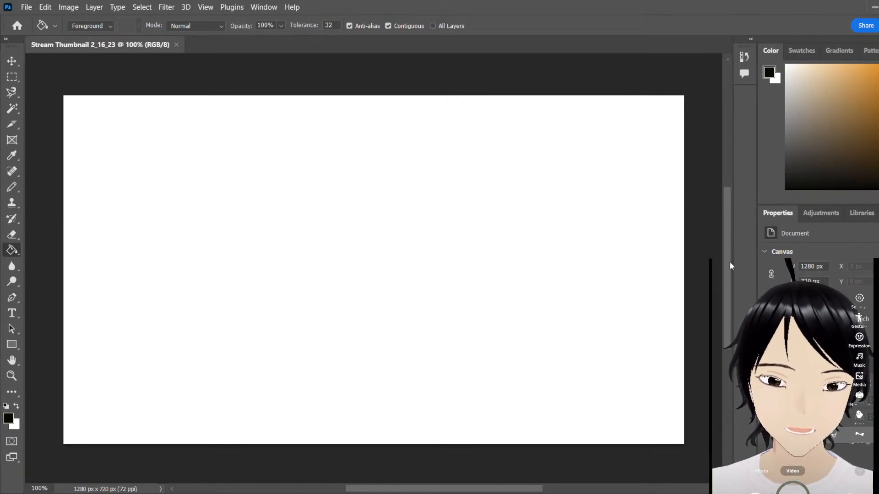
mouse_move(729, 261)
left_mouse_down()
mouse_move(732, 271)
mouse_move(732, 261)
left_mouse_up()
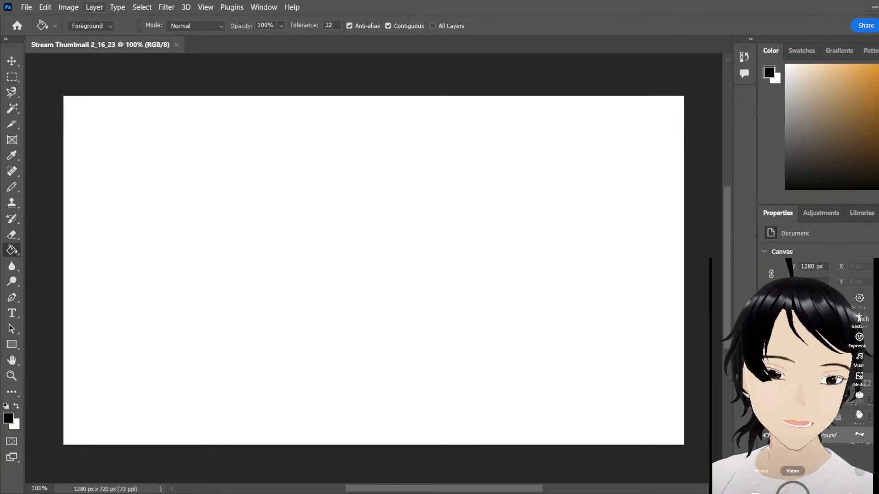
left_click(44, 22)
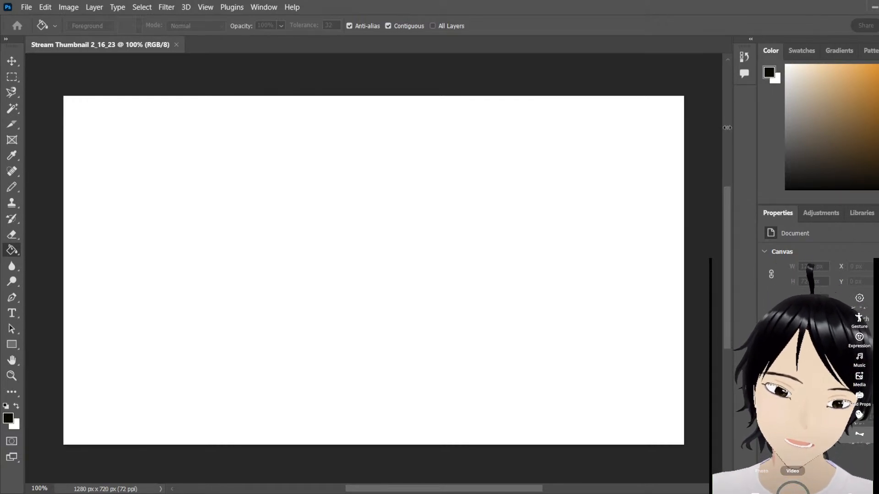
key("Return")
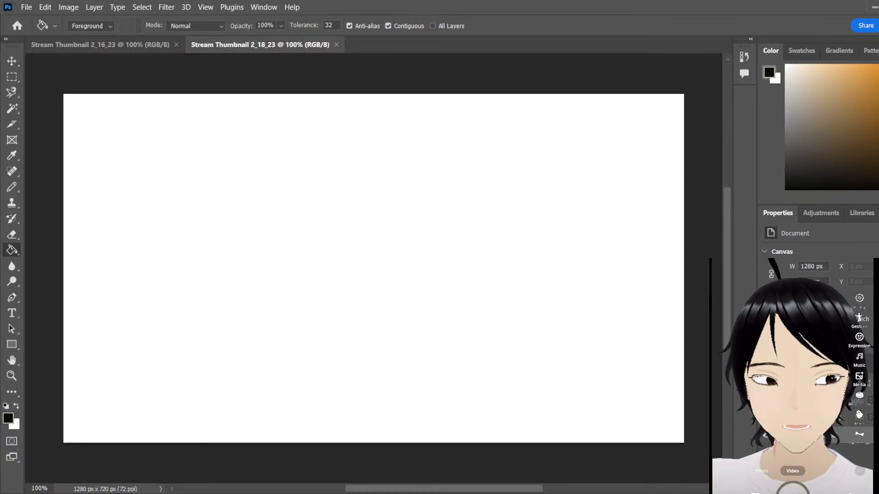
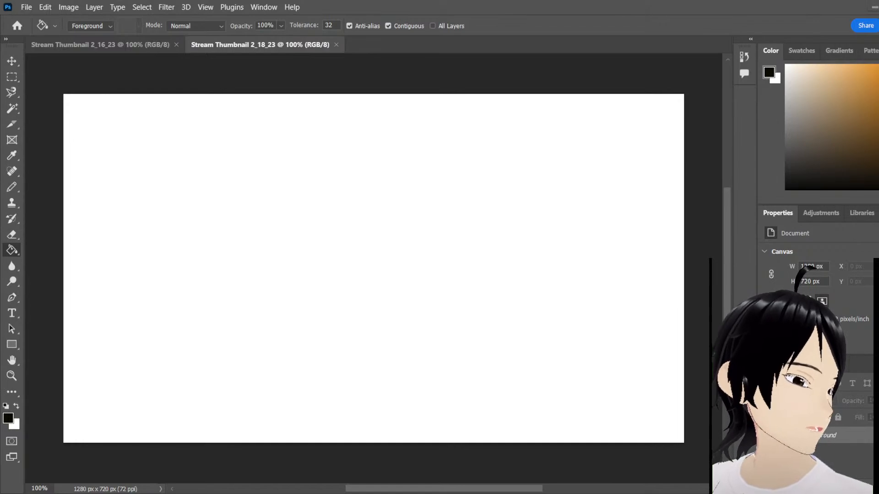
Open 11_13_22 Stream Thumbnail.psdc for reference and try a rectangular selection from its logo across the green-haired character
left_click(28, 5)
left_click(30, 35)
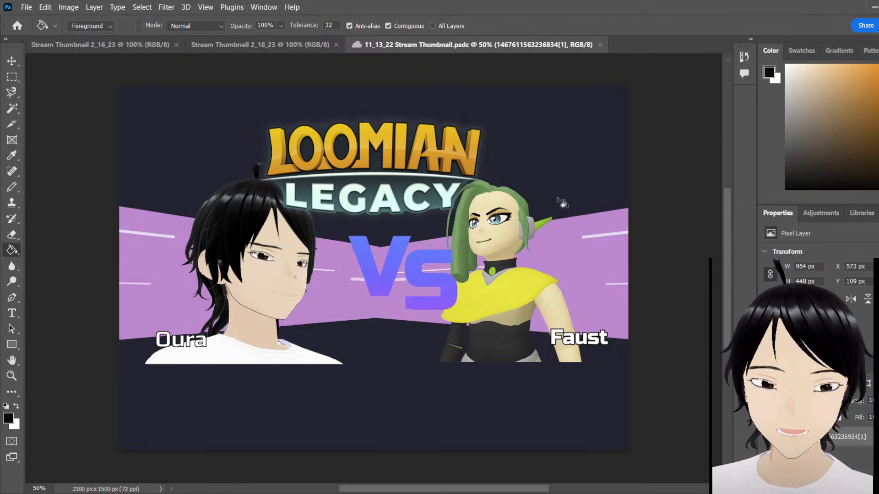
left_click(12, 76)
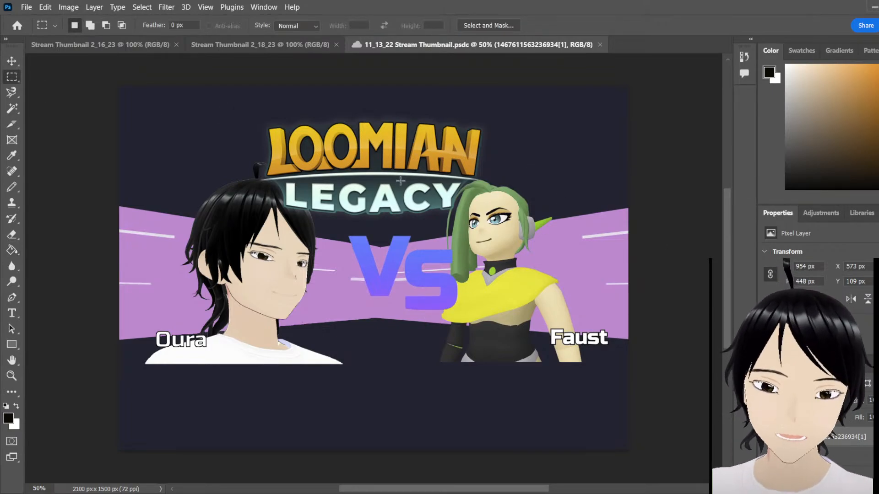
left_click_drag(377, 175, 644, 362)
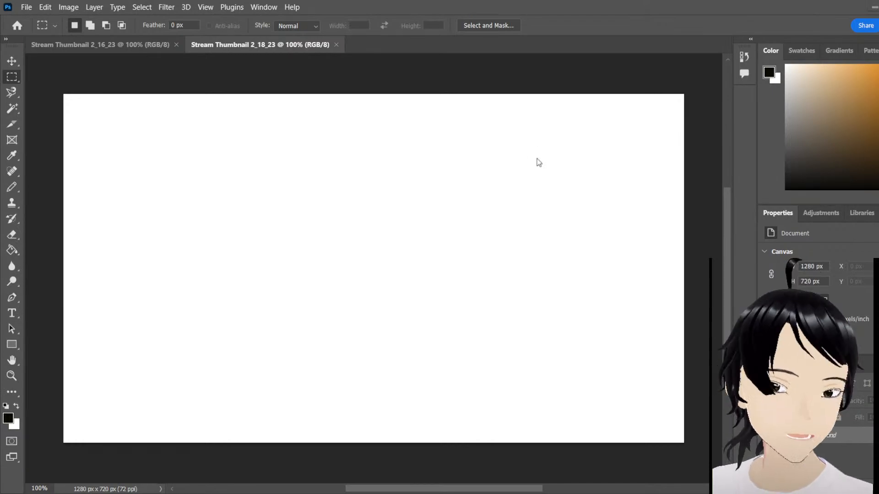
Paste the giant tree landscape into Stream Thumbnail 2_18_23 and scale it to about 68% so it fills the canvas as the background
key("ctrl+v")
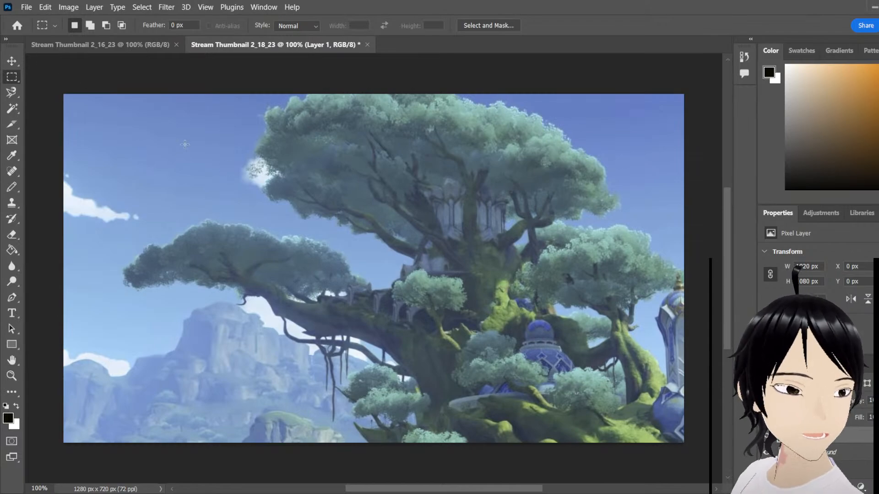
left_click(16, 66)
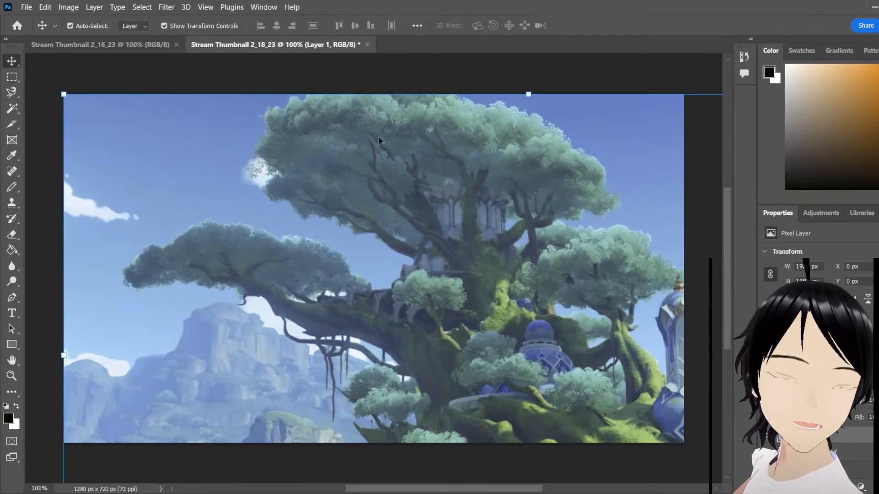
left_click_drag(61, 93, 358, 259)
left_click_drag(604, 377, 293, 210)
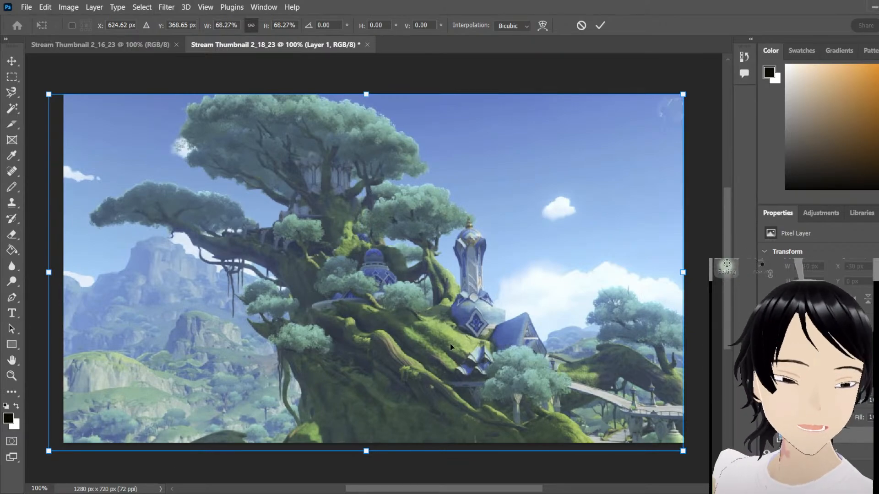
left_click(22, 76)
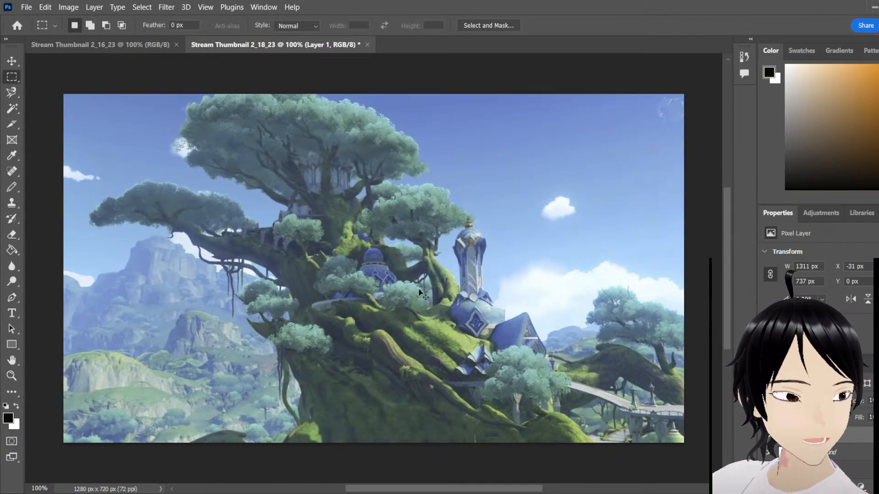
Paste the open-mouthed avatar portrait, enlarge it to about 149% and fit it to full canvas height against the right-hand canvas edge
key("ctrl+v")
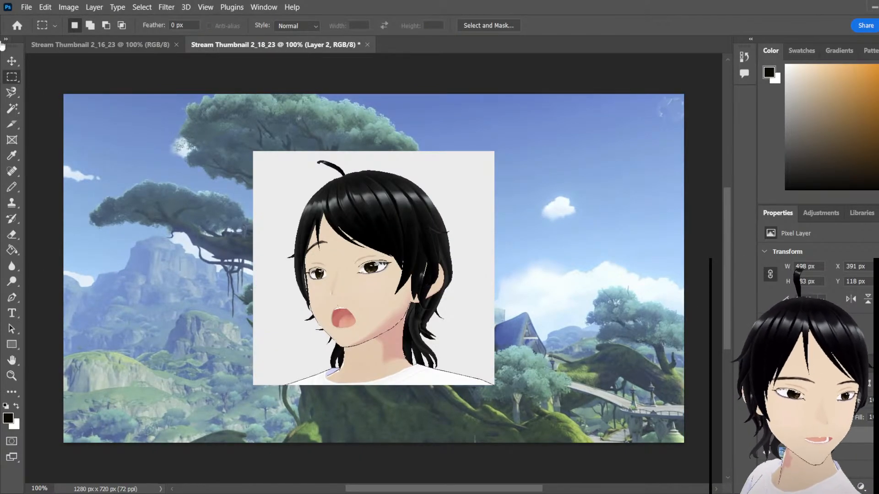
left_click(11, 62)
left_click_drag(342, 237, 536, 303)
left_click_drag(447, 217, 311, 104)
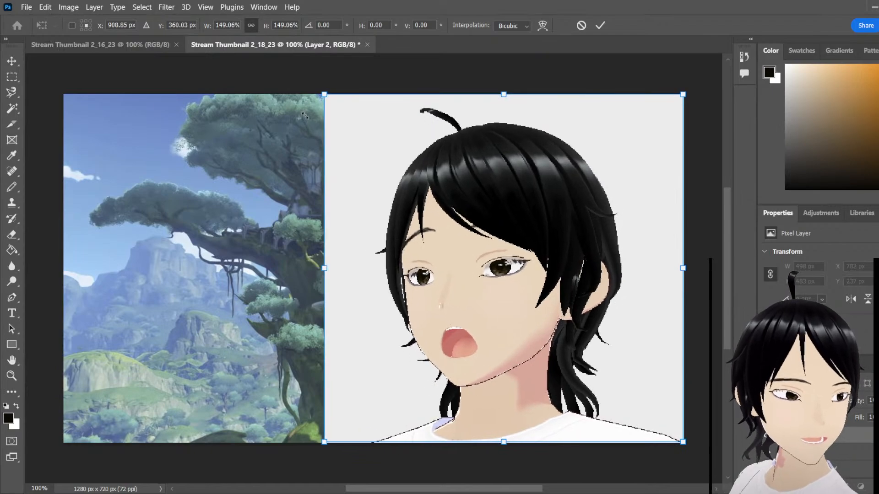
left_click(4, 77)
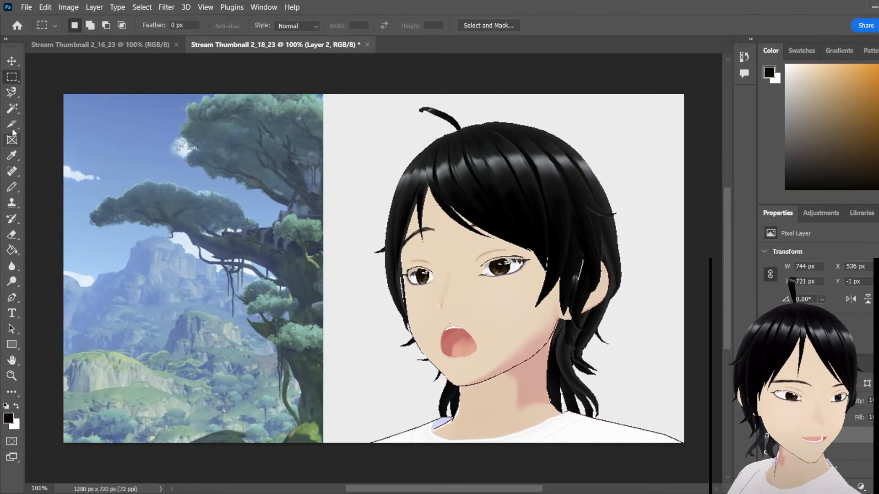
Remove the light grey backdrop around the avatar and in the gaps between its hair strands using the Magic Wand
left_click(12, 108)
left_click(374, 163)
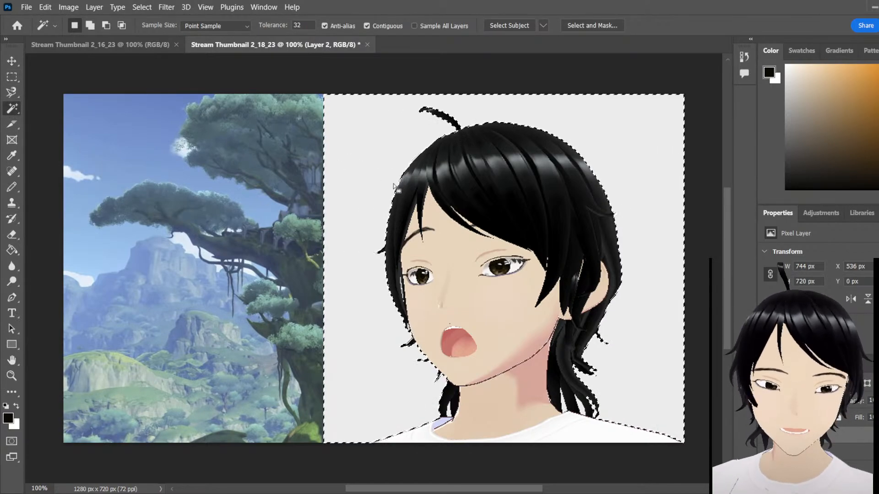
key("Delete")
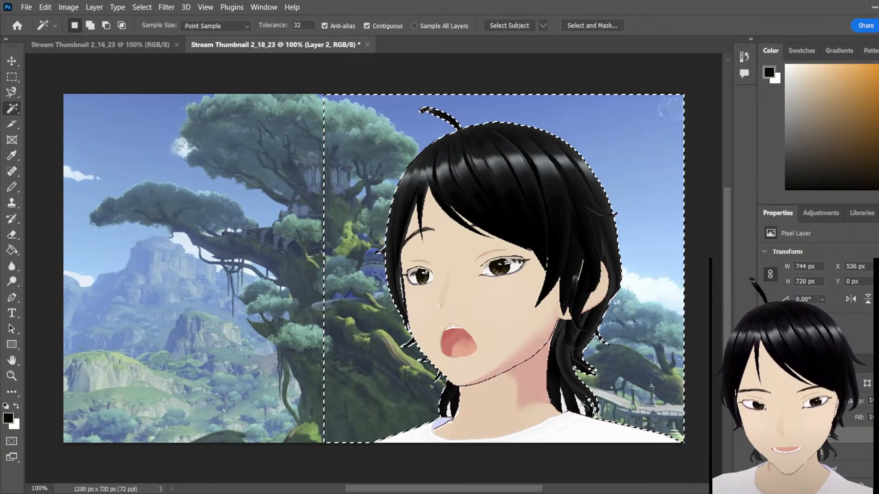
left_click(583, 406)
left_click(563, 411)
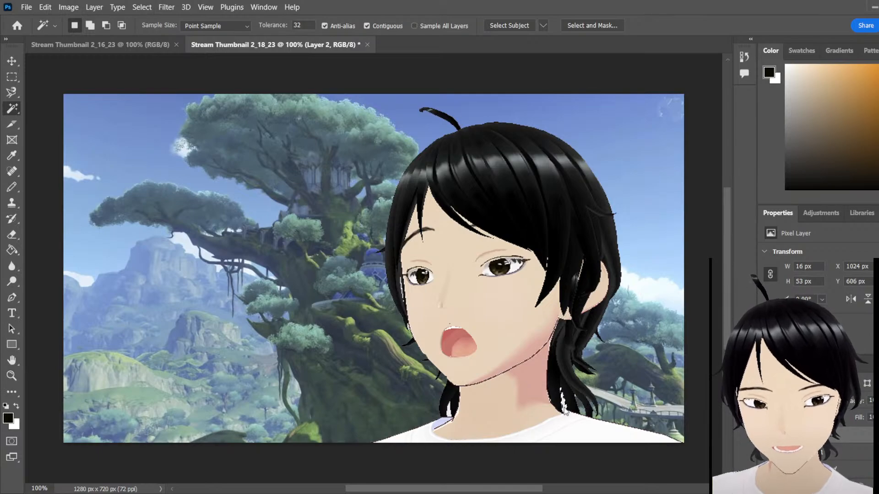
left_click(450, 410)
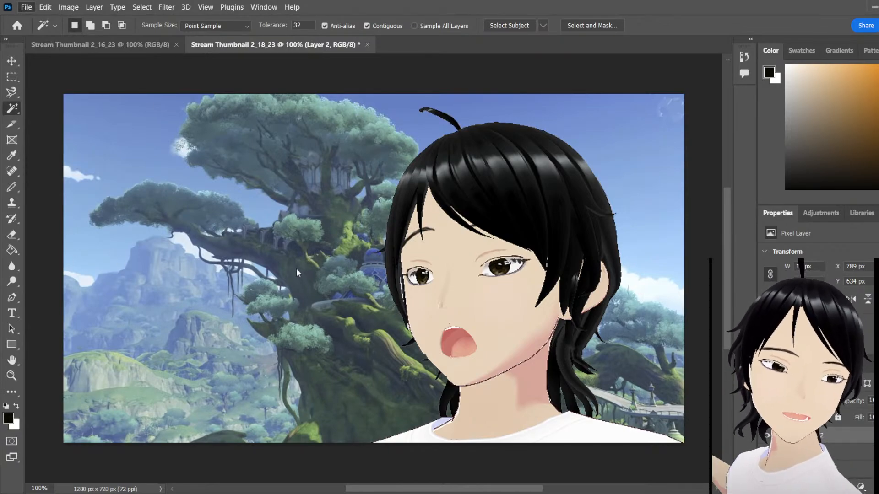
key("ctrl+z")
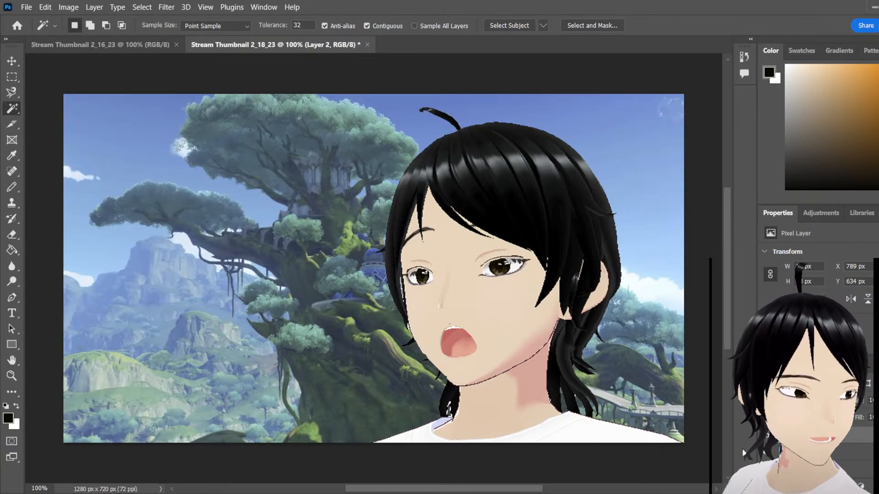
Place Genshin-Impact-Logo[1] as a linked smart object at 40.89% scale and undo the accidental move of the landscape background
key("ctrl+t")
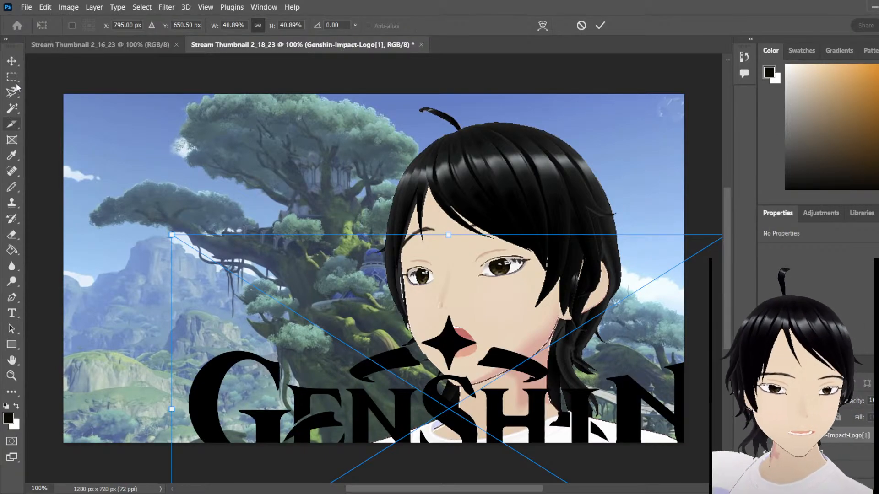
key("Return")
left_click(9, 65)
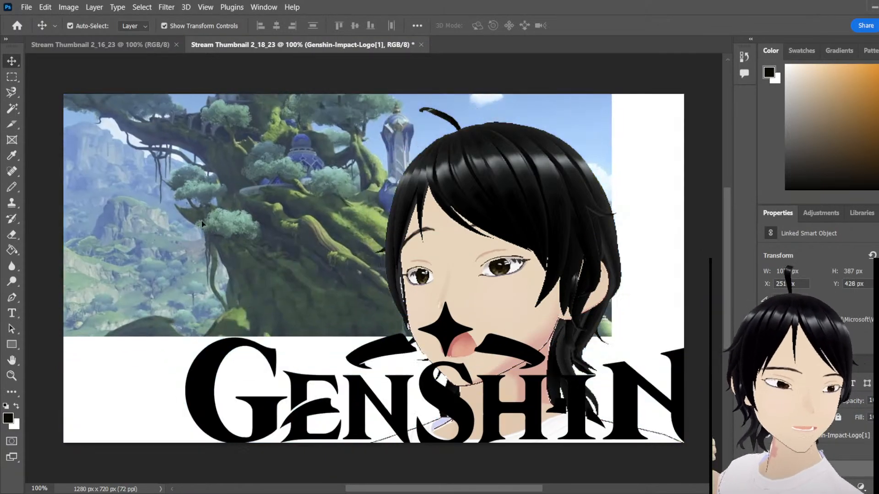
left_click_drag(293, 279, 301, 302)
key("ctrl+z")
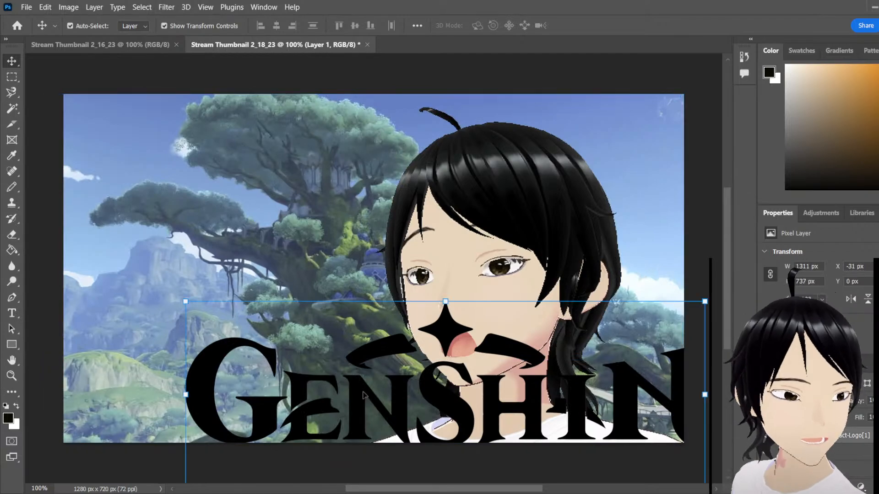
Move the Genshin Impact logo up over the tree to X 33 px, Y -18 px and shift the avatar portrait slightly right
left_click_drag(403, 403, 296, 176)
left_click_drag(453, 353, 492, 350)
left_click(252, 212)
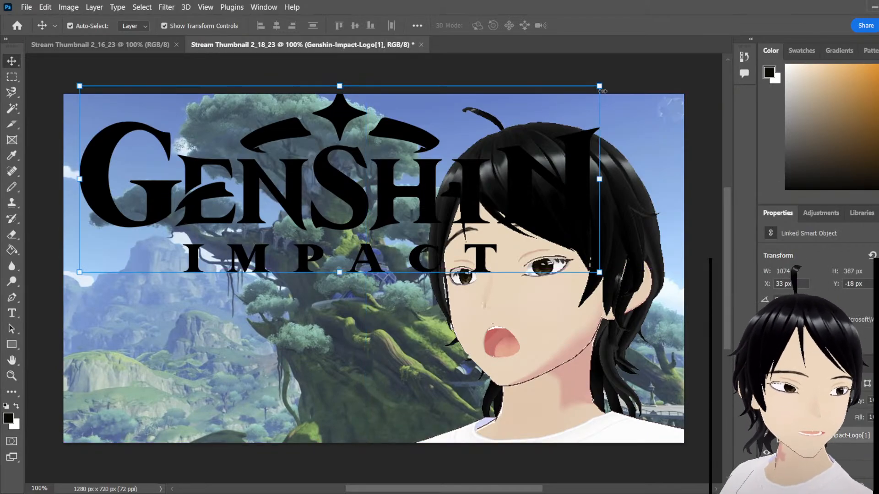
Scale the logo down to 26.19% and position it beside the avatar at X 23 px, Y 194 px
left_click_drag(597, 89, 561, 169)
left_click_drag(596, 69, 404, 163)
left_click_drag(295, 250, 310, 224)
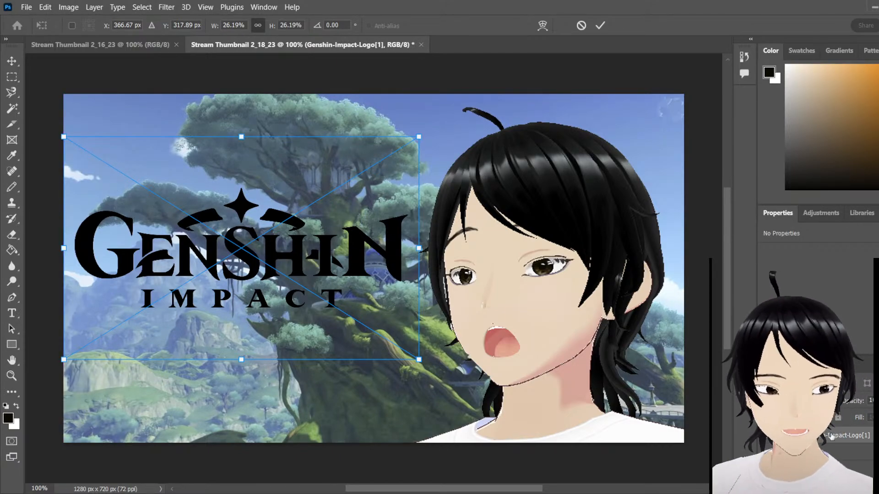
key("Return")
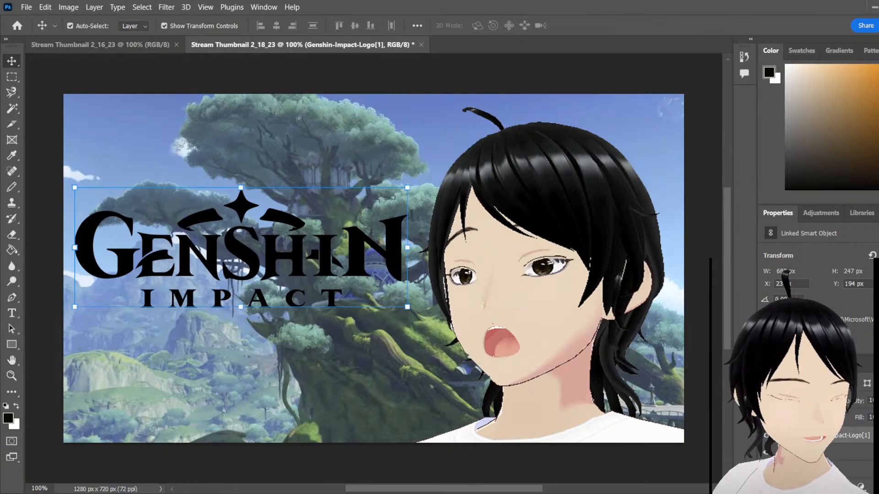
Rasterize the Genshin Impact logo layer and invert its black lettering to white
left_click(748, 280)
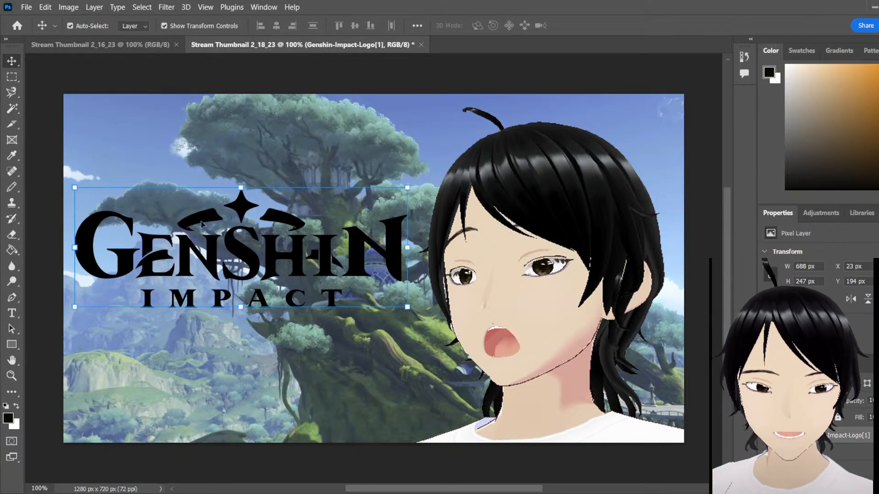
key("ctrl+i")
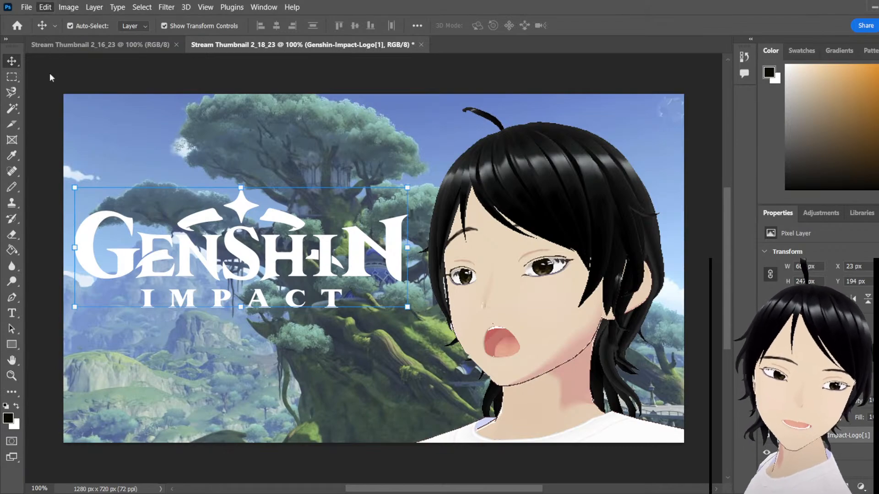
Try a black stroke on the white logo, undo it, and apply a thin black stroke around the outside of the lettering
key("i")
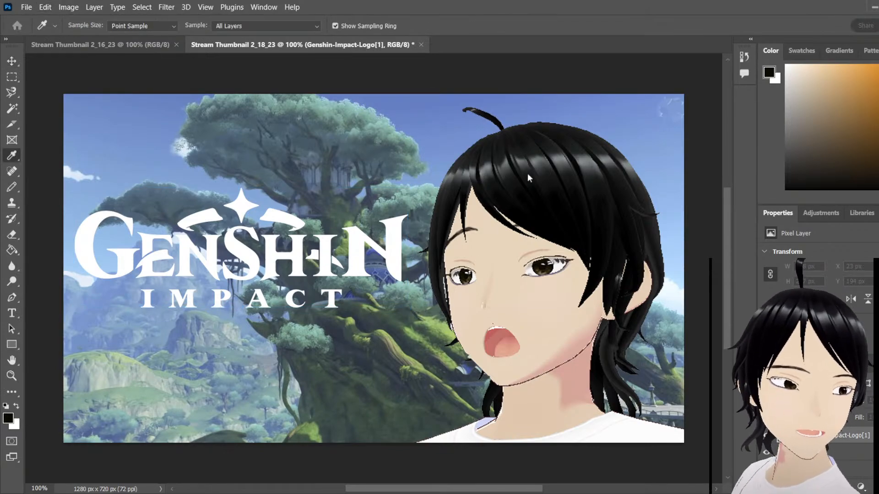
key("v")
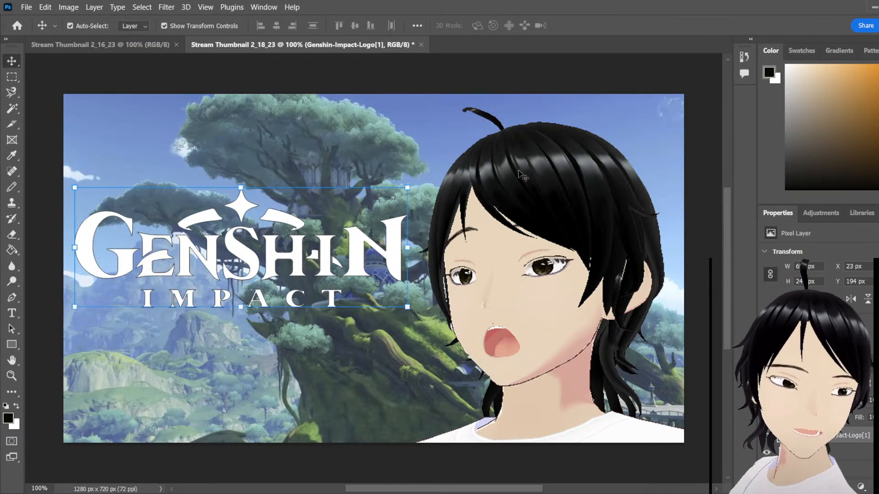
left_click(90, 26)
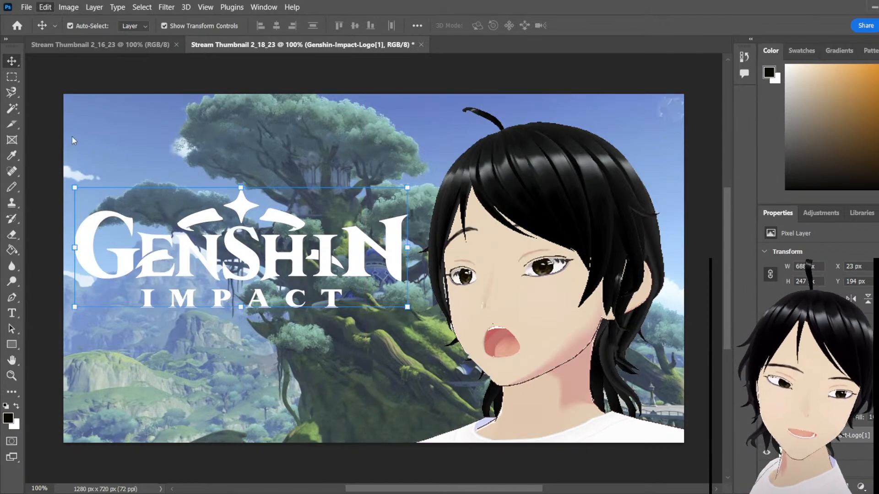
left_click(69, 192)
left_click(535, 154)
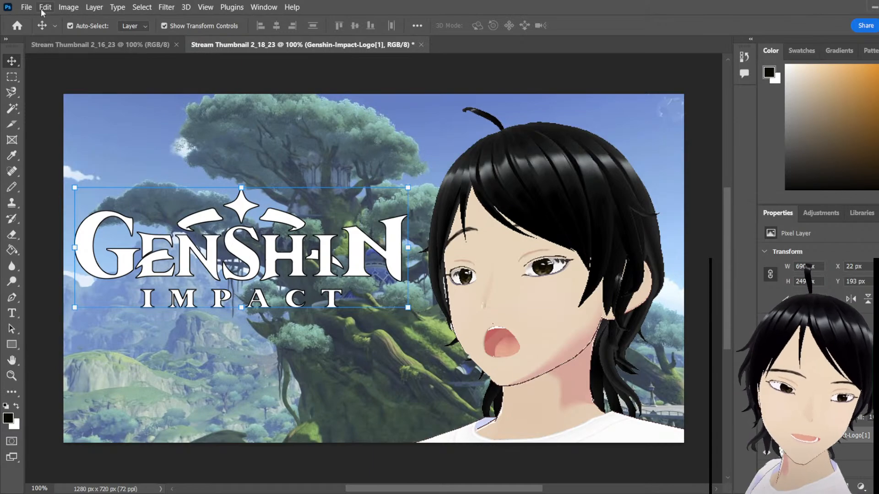
Undo the thin black stroke around the Genshin Impact lettering
key("ctrl")
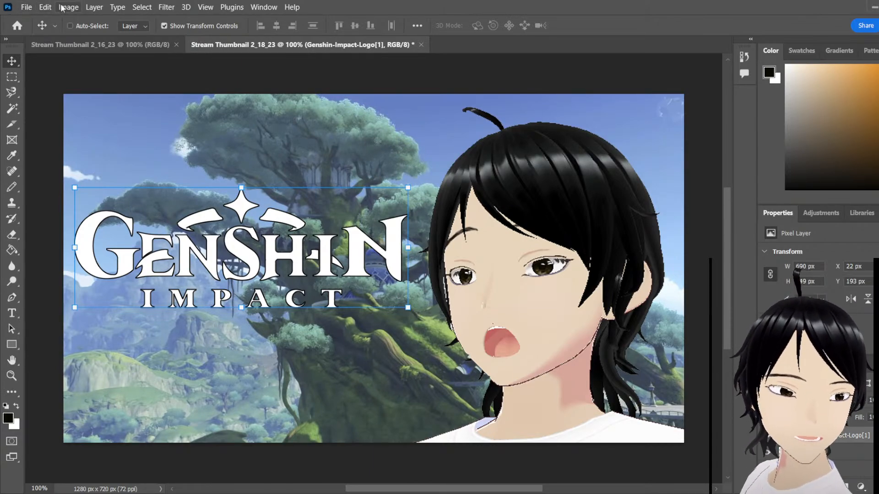
key("ctrl+z")
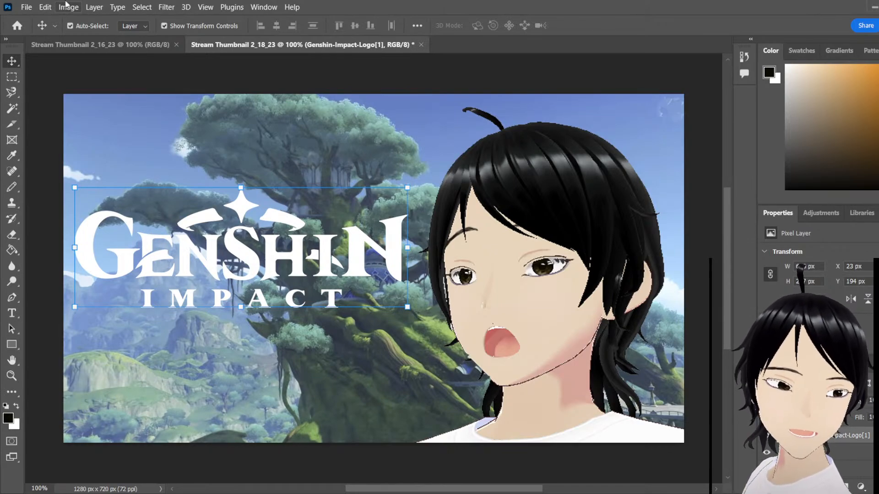
key("i")
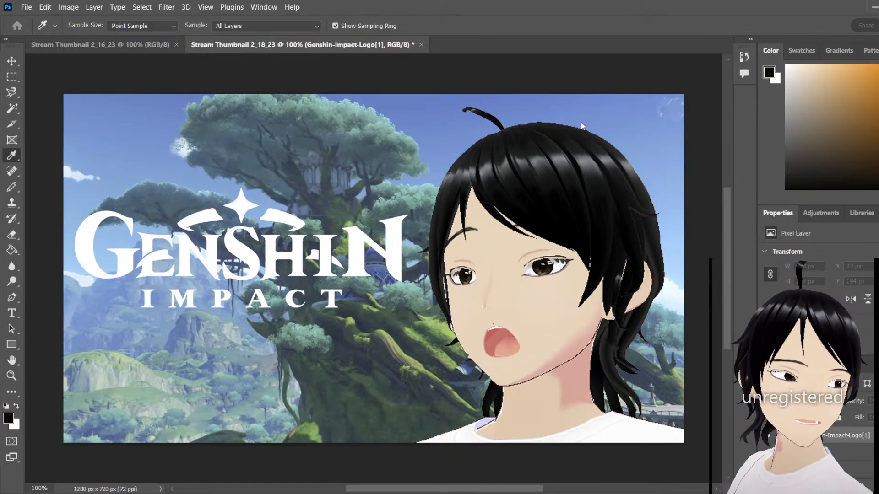
key("v")
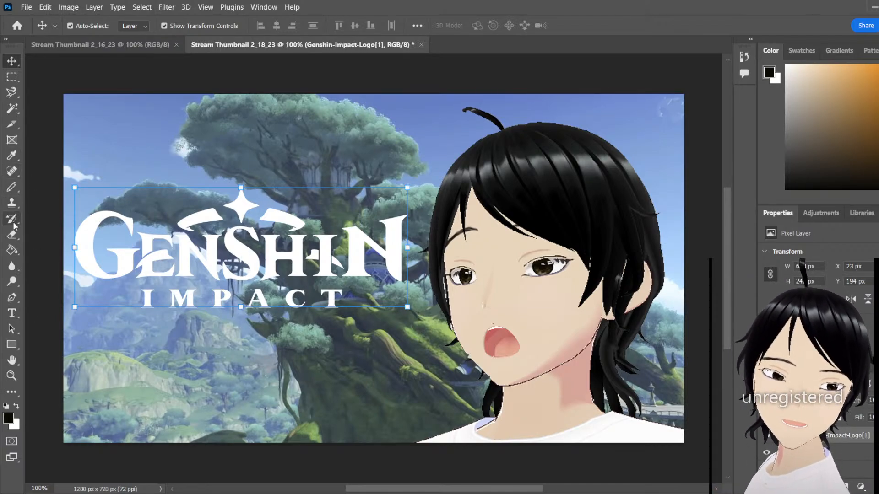
Try dark slate strokes around the logo lettering using a color sampled from the background, undoing each attempt
left_click(11, 159)
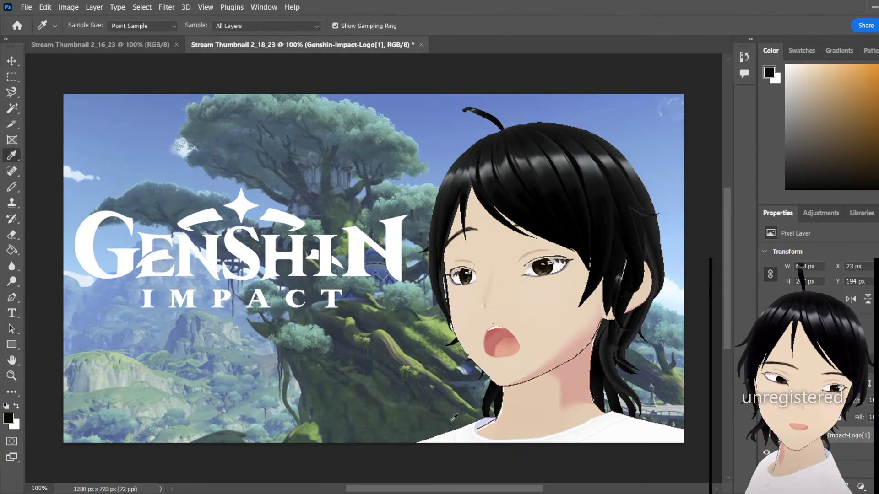
left_click(323, 326)
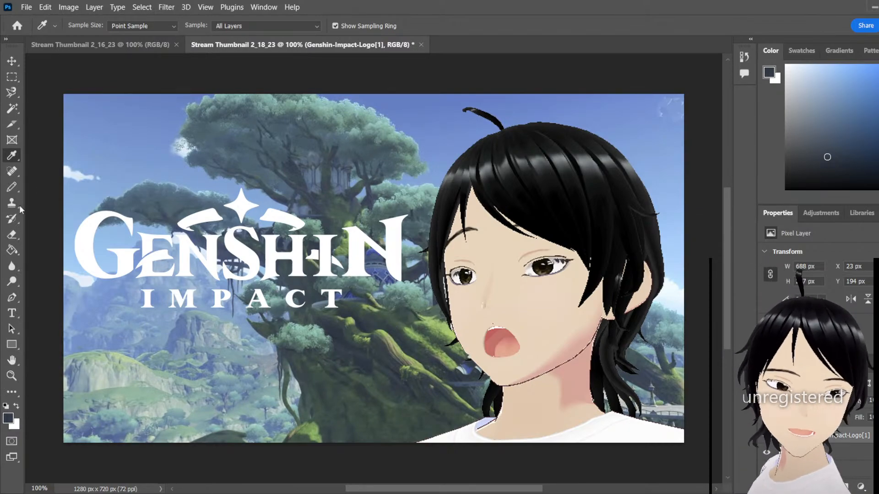
left_click(12, 61)
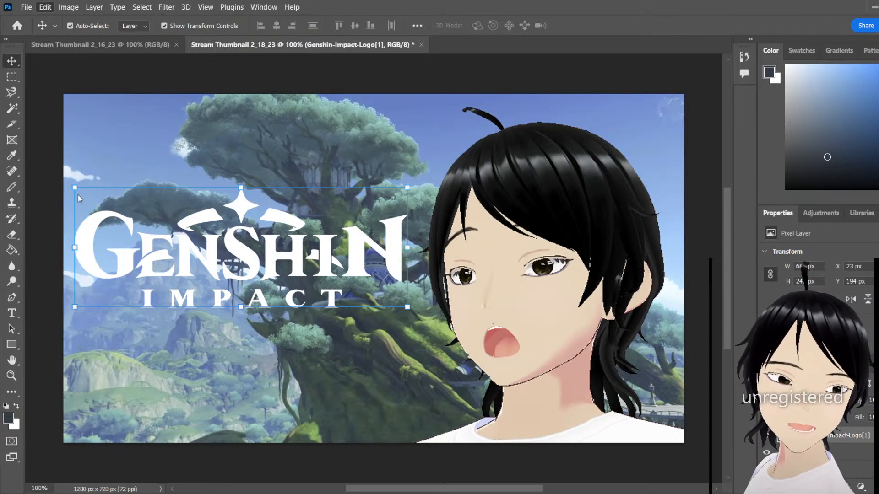
key("i")
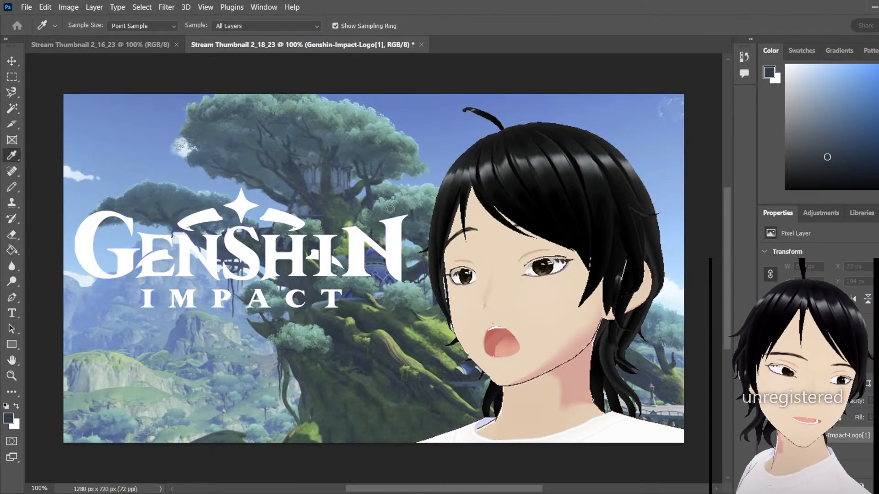
key("v")
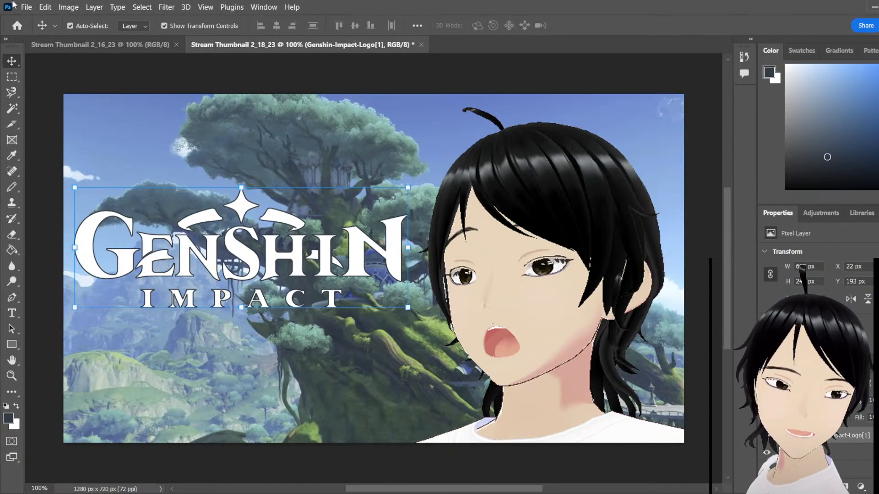
key("ctrl+z")
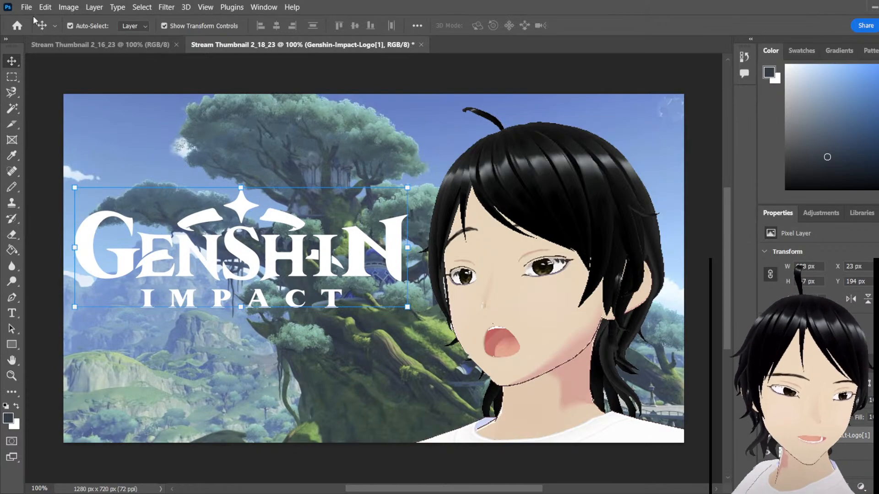
left_click(61, 199)
left_click(536, 154)
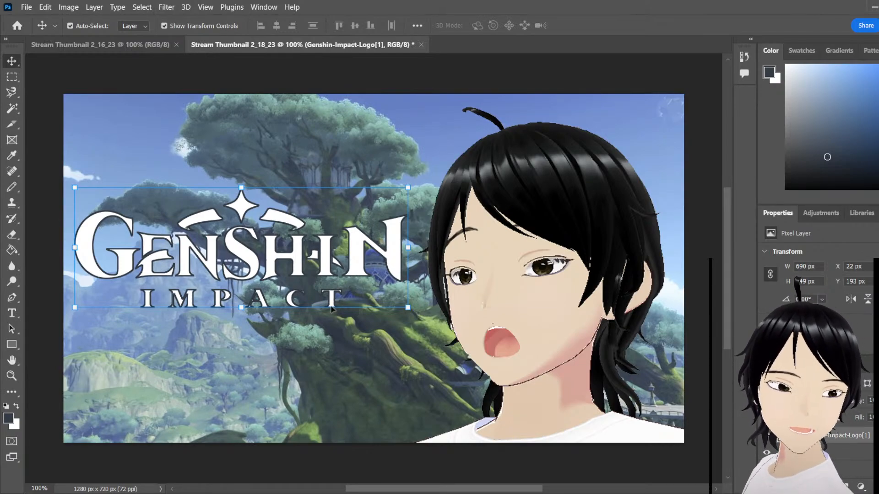
key("ctrl+z")
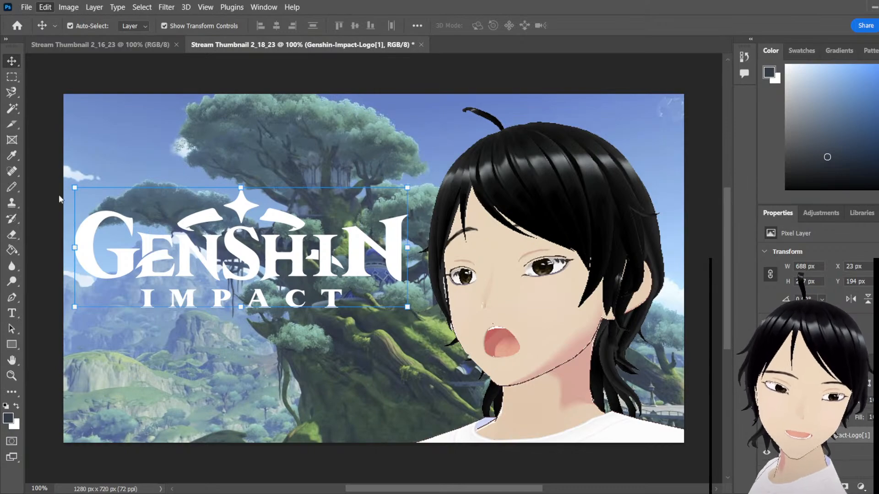
Try a muted blue stroke around the white logo lettering, then undo it
key("i")
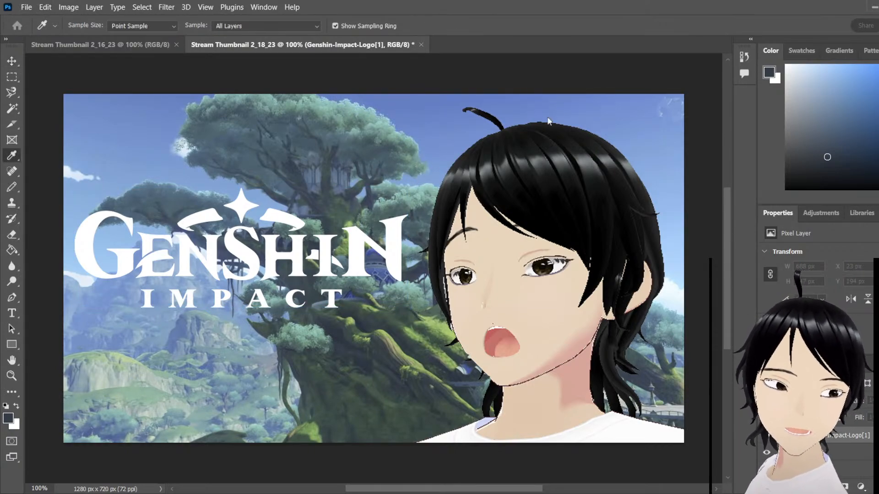
left_click(564, 95)
key("v")
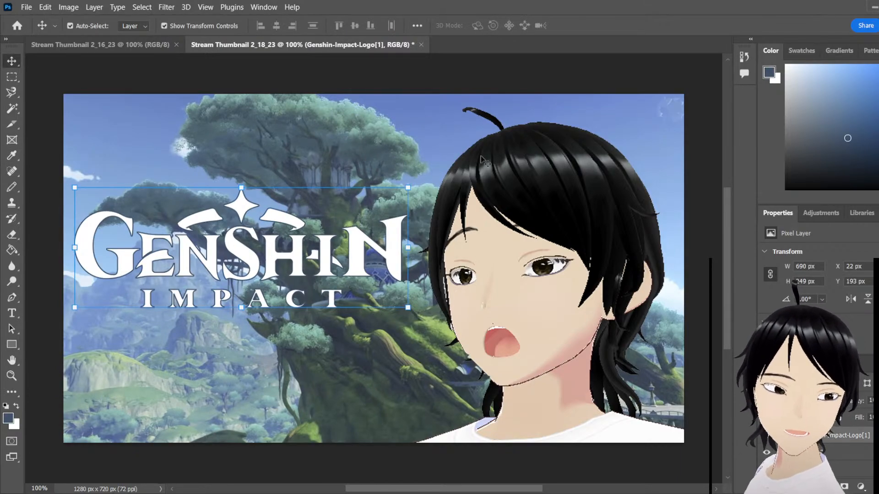
key("ctrl+z")
Apply a thin light blue stroke around the outside of the Genshin Impact lettering
left_click(53, 7)
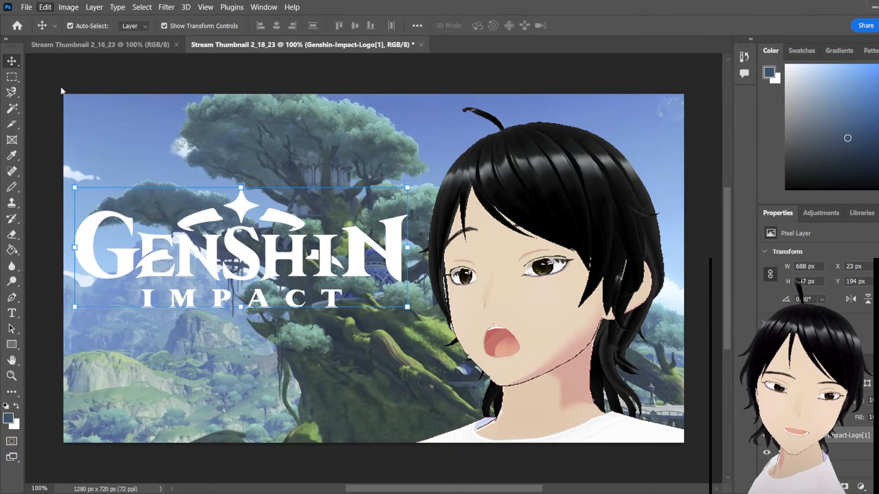
key("i")
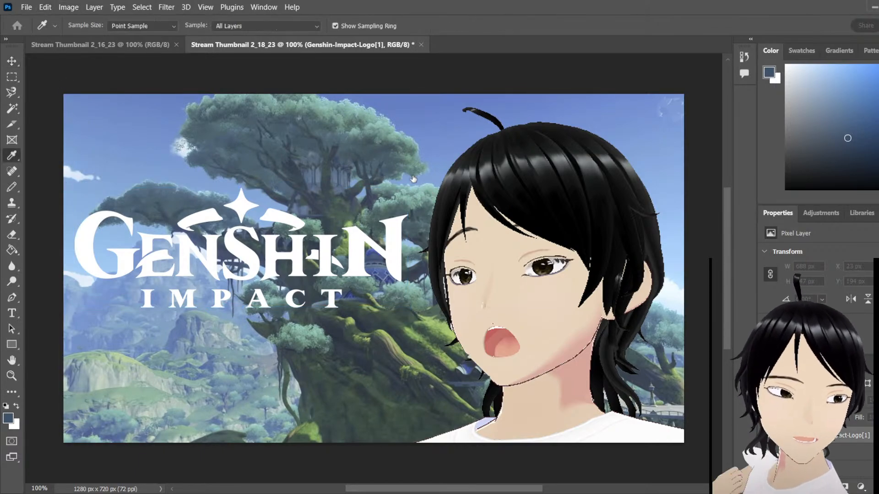
left_click(585, 90)
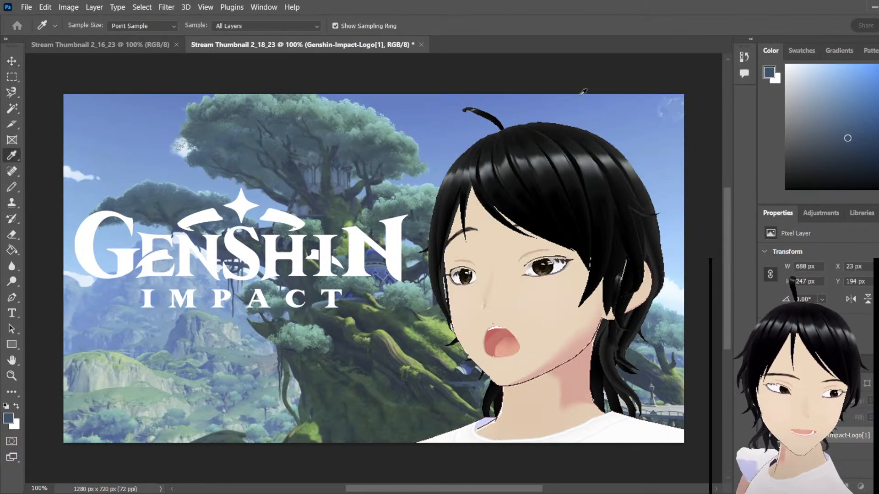
left_click(527, 148)
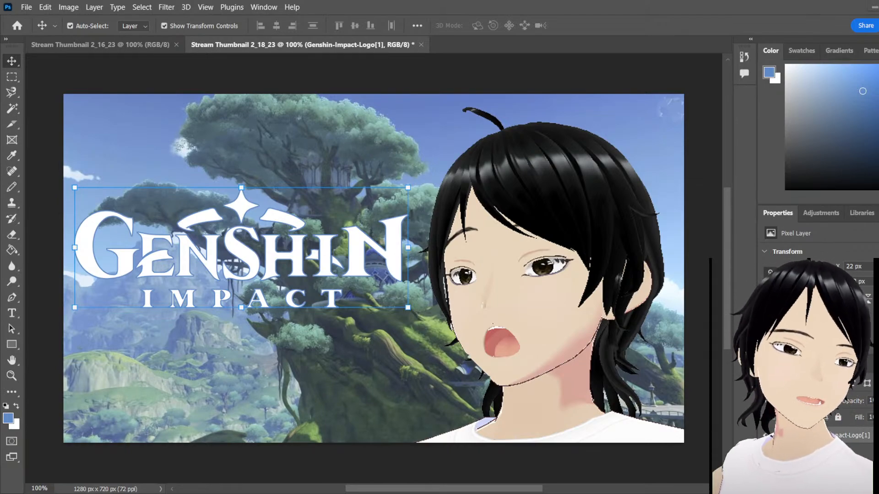
left_click(221, 102)
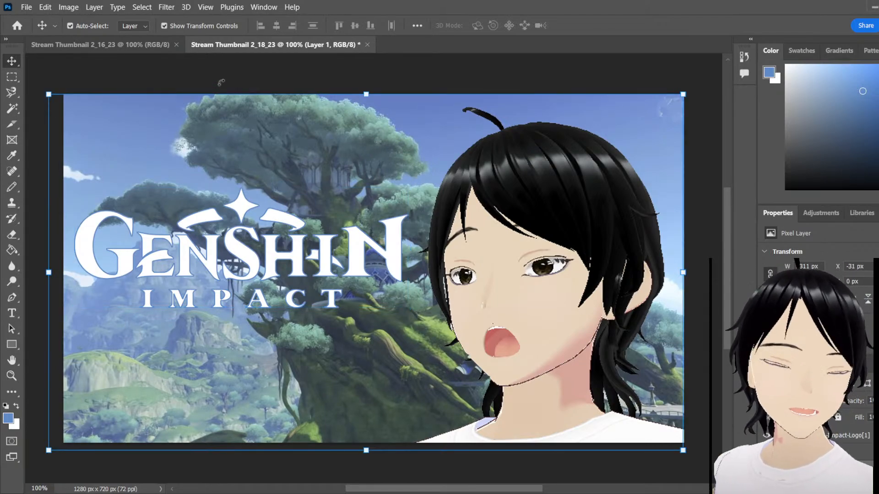
key("ctrl+t")
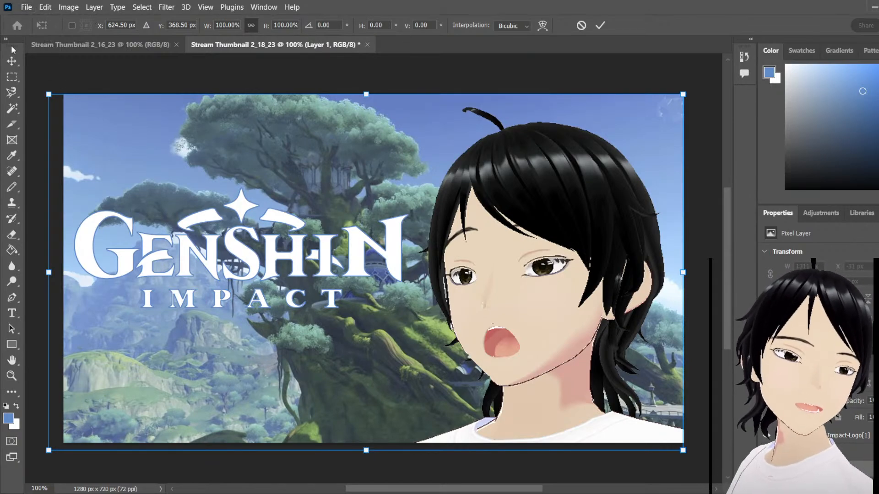
left_click(11, 61)
left_click(12, 76)
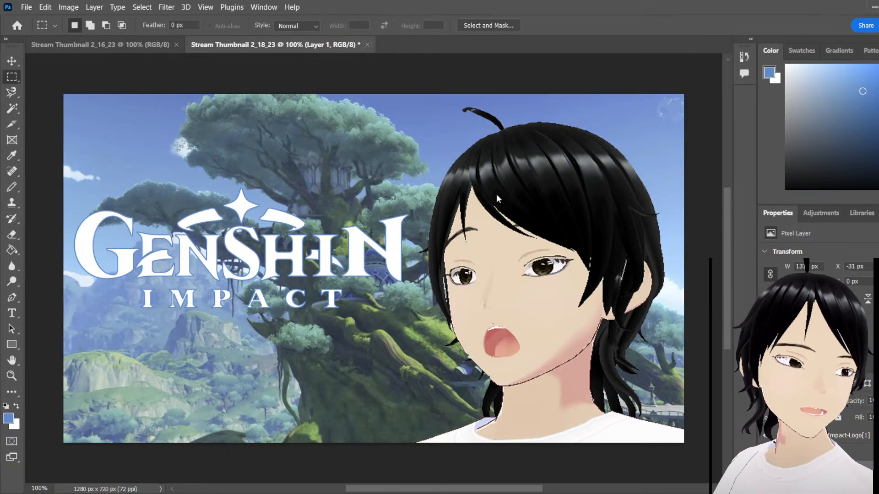
Save and close the Genshin Impact thumbnail and create a new 1280 x 720 px document named Stream Thumbnail 2_19_23
key("ctrl+s")
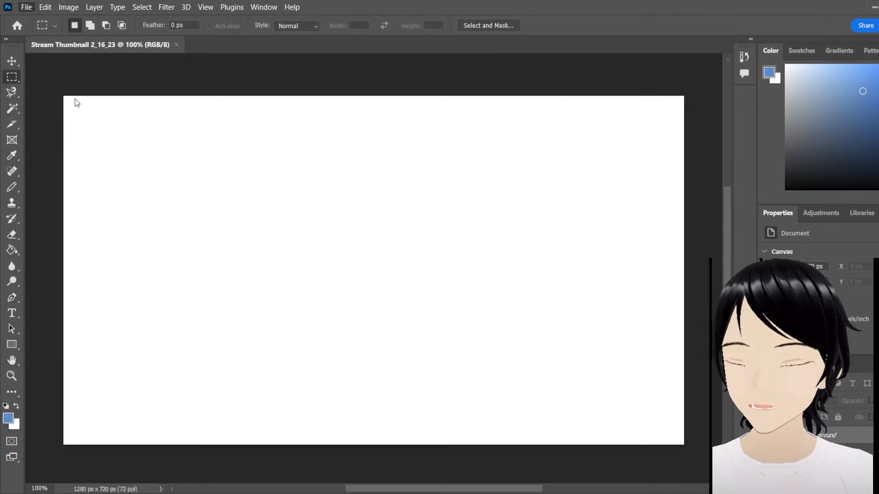
left_click(18, 25)
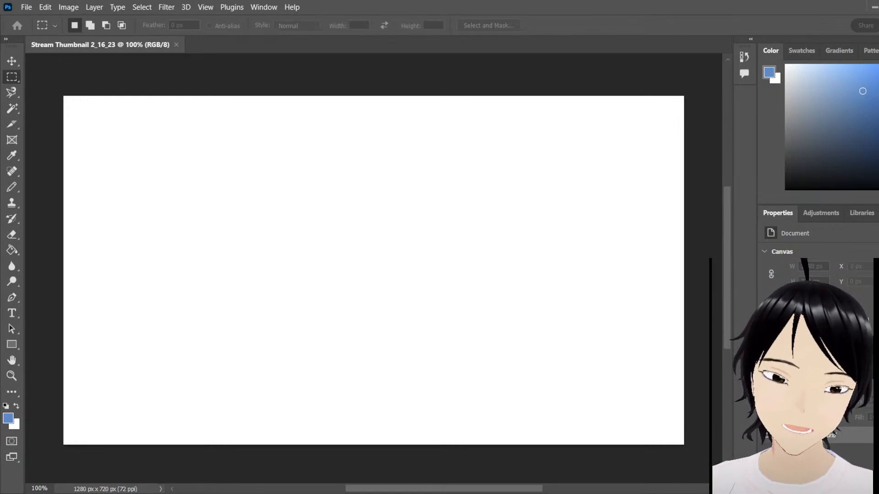
key("Return")
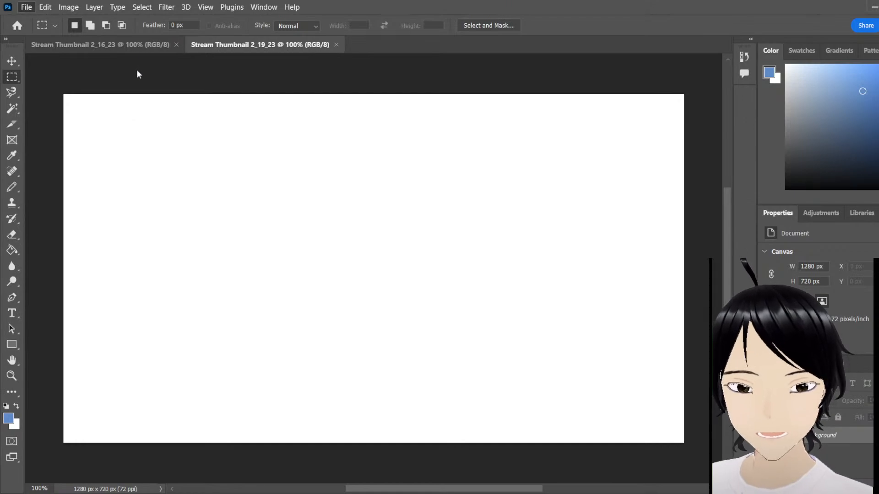
Open the cloud document 12_17_22 Stream Thumbnail.psdc
left_click(144, 33)
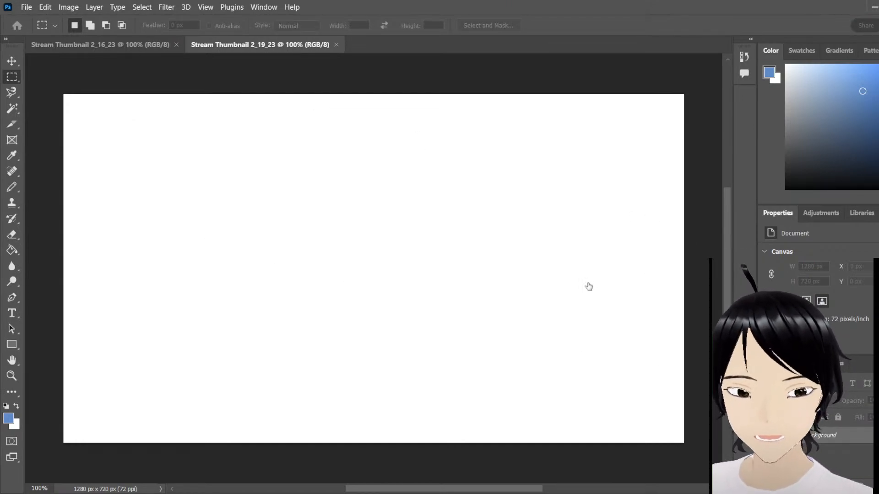
left_click(504, 297)
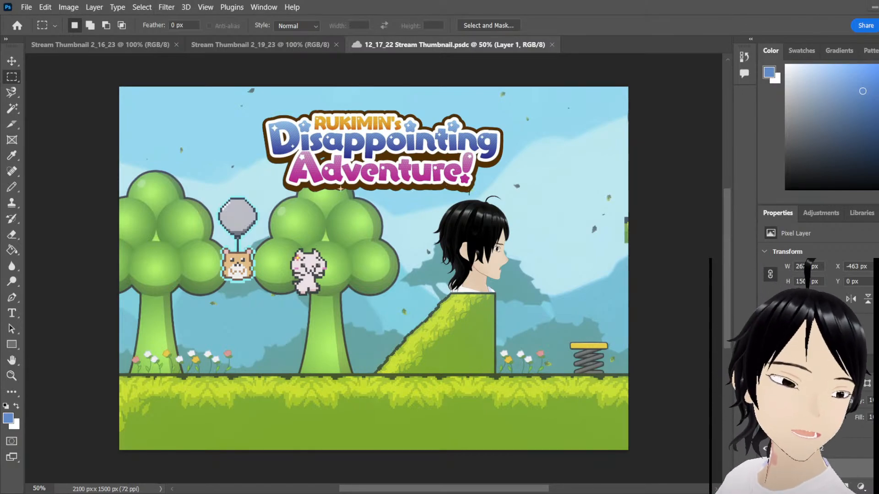
scroll(373, 263, "down", 1)
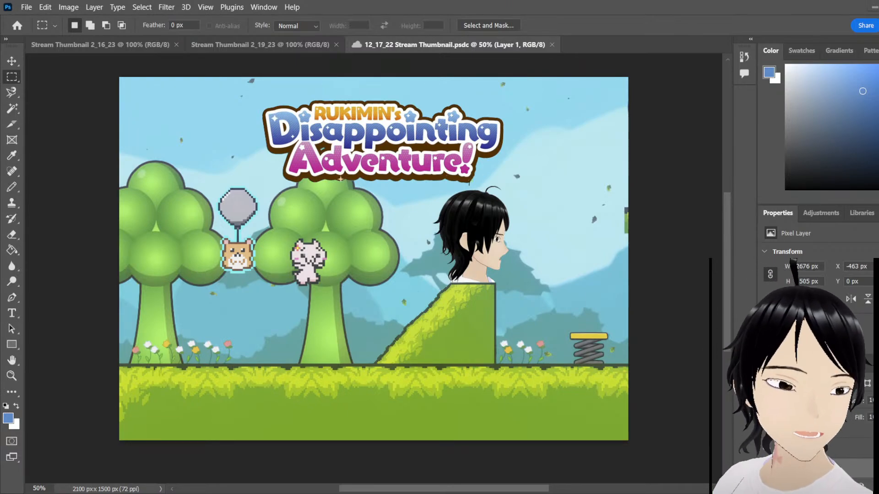
Return to Stream Thumbnail 2_19_23 and paste the mushroom platformer game screenshot as its full-canvas background
left_click(260, 45)
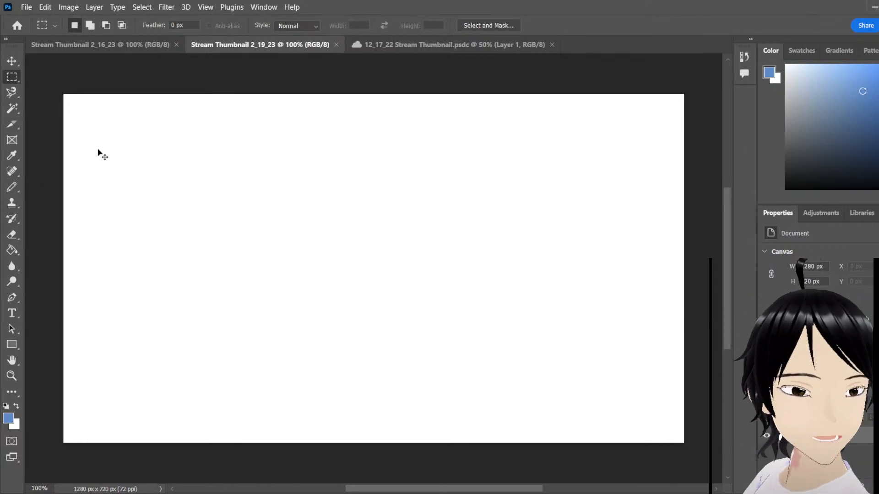
key("ctrl+v")
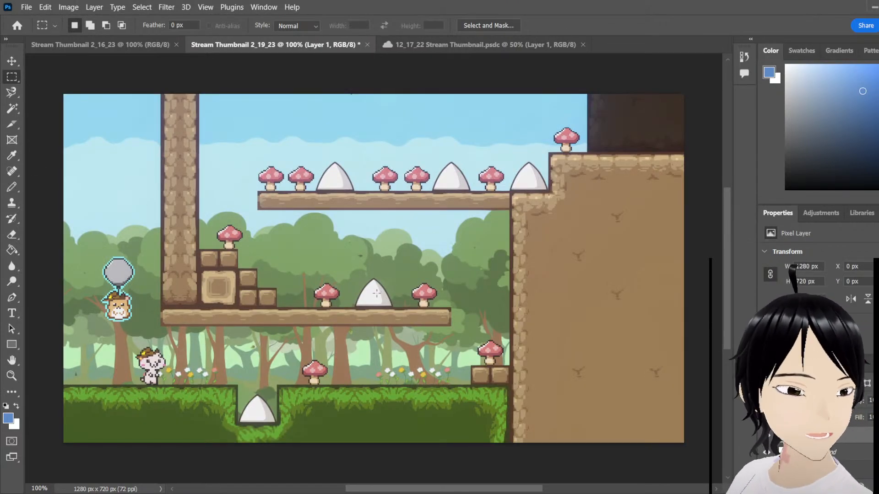
left_click(18, 59)
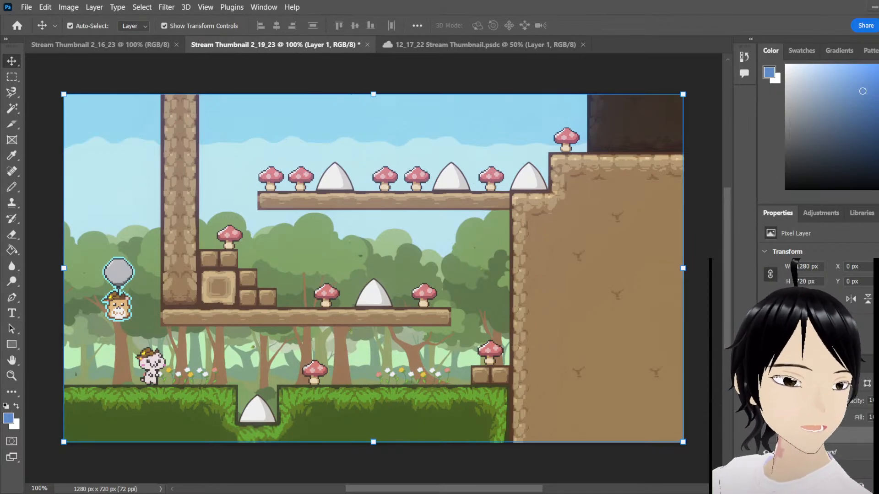
left_click(12, 77)
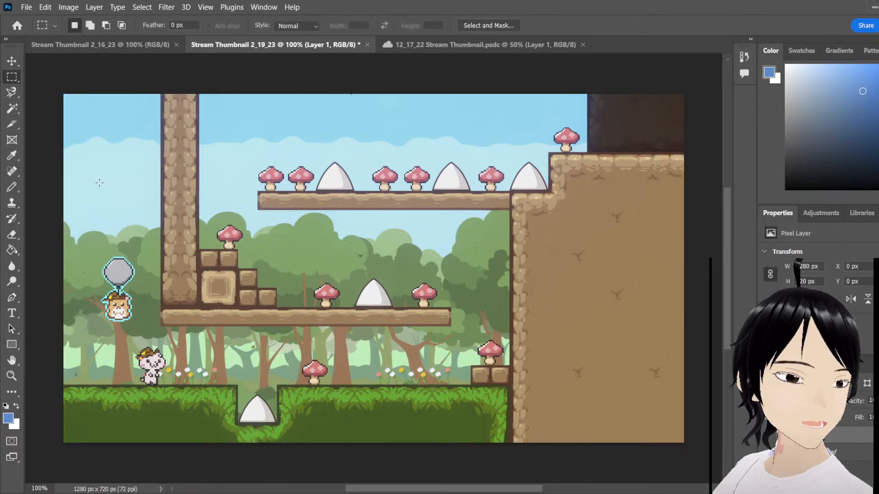
Paste the avatar portrait and delete its light grey background with the Magic Wand, including the leftover patches beside the neck
key("ctrl+v")
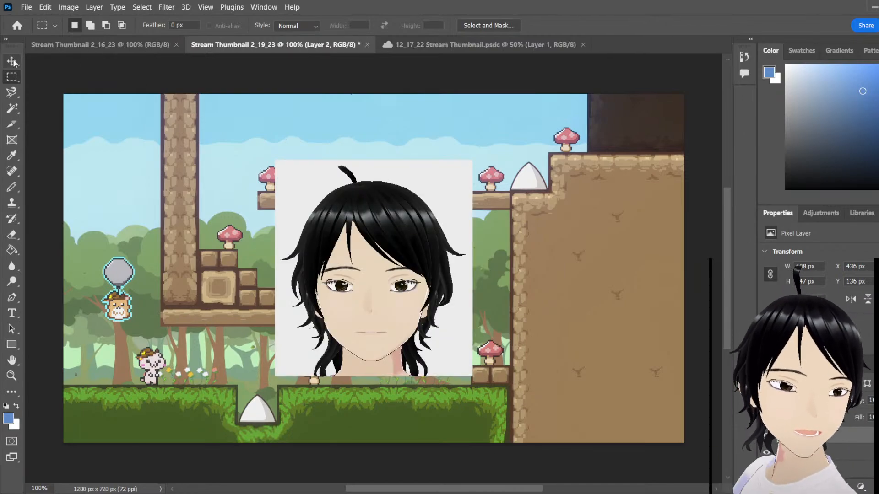
left_click(12, 110)
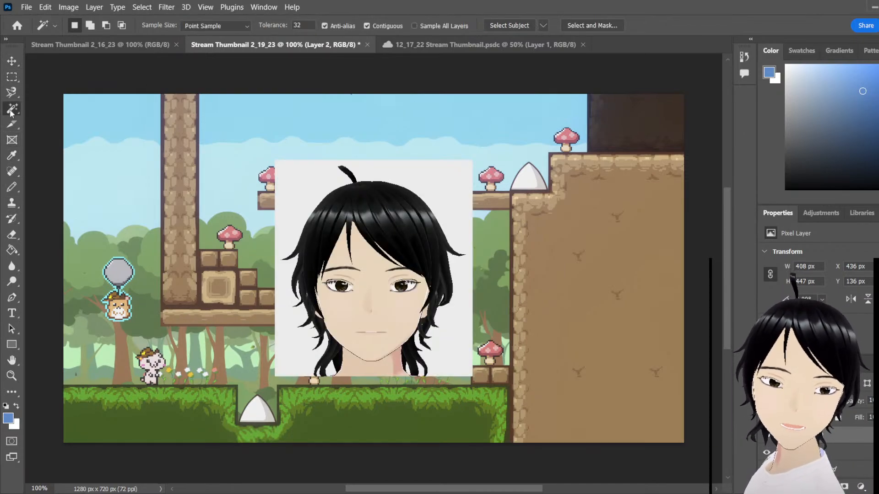
left_click(310, 191)
key("Delete")
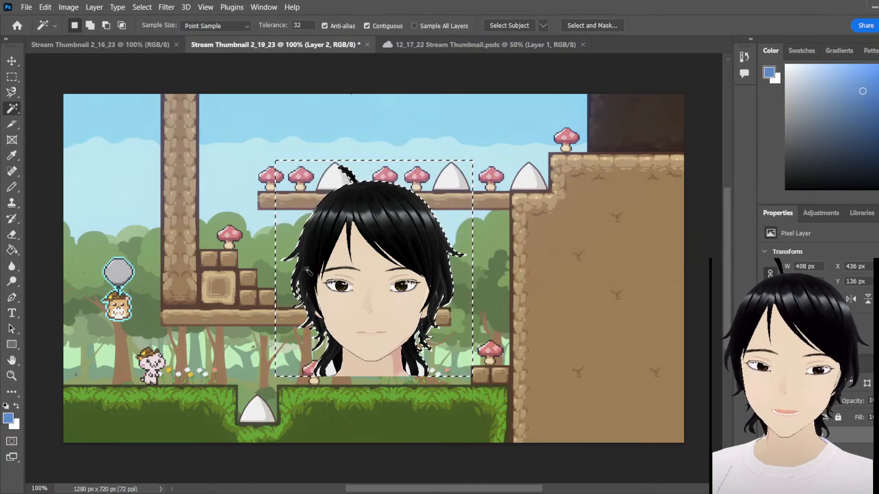
left_click(319, 374)
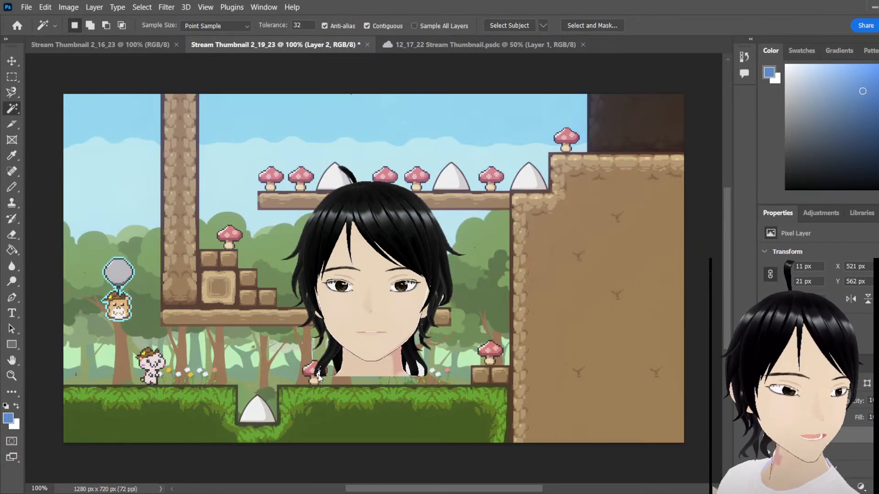
left_click(408, 369)
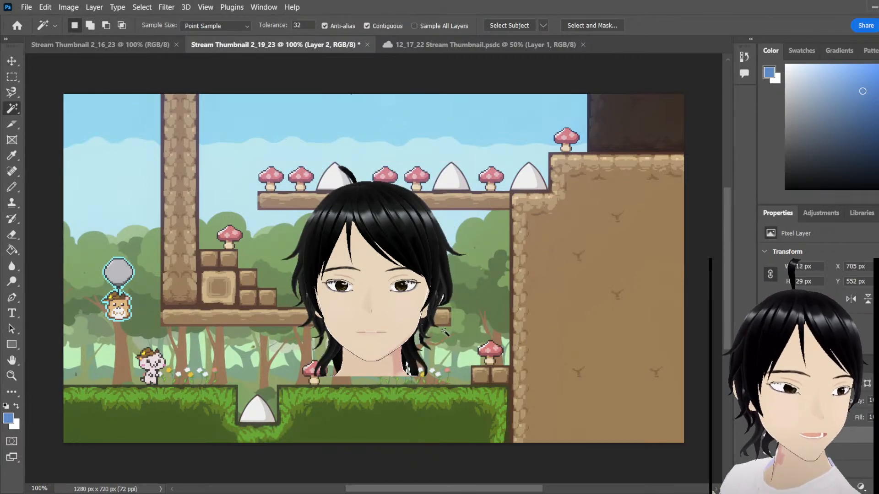
left_click(443, 298)
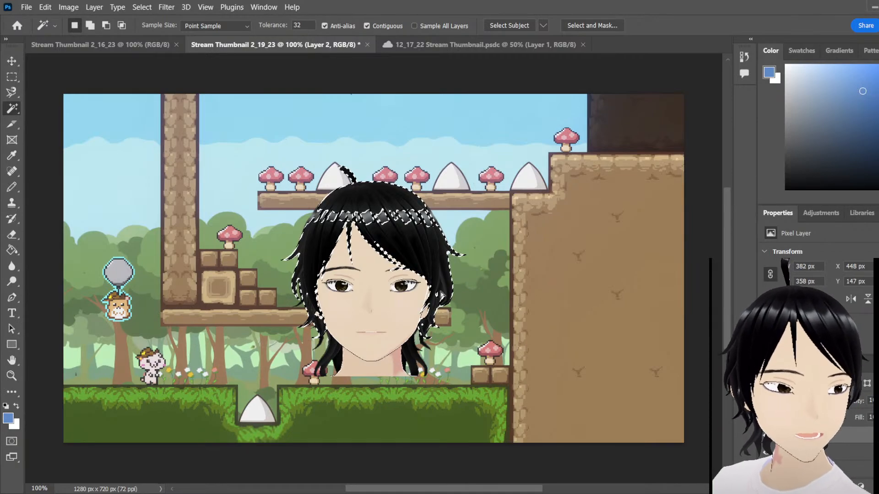
key("ctrl+d")
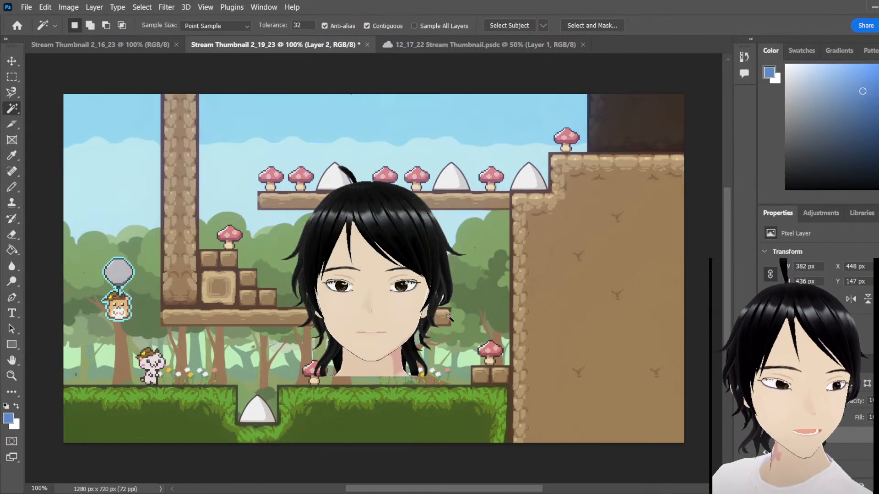
left_click(437, 343)
left_click(450, 326)
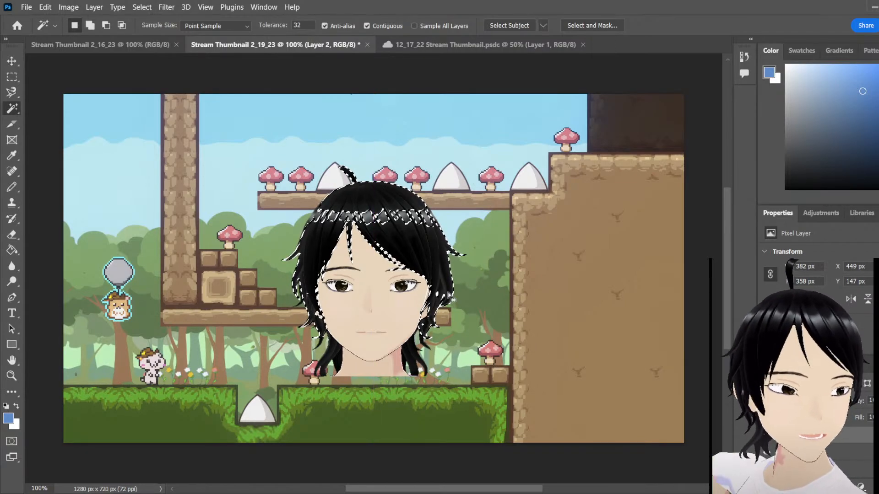
key("ctrl+d")
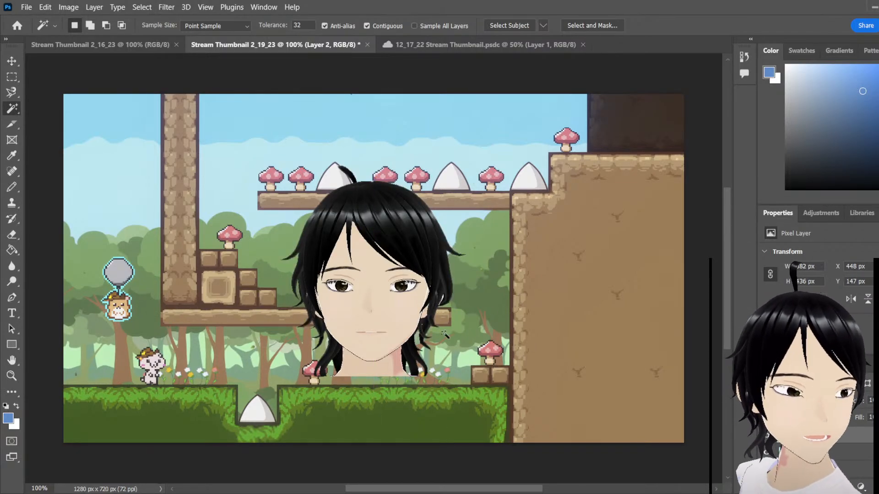
left_click(444, 302)
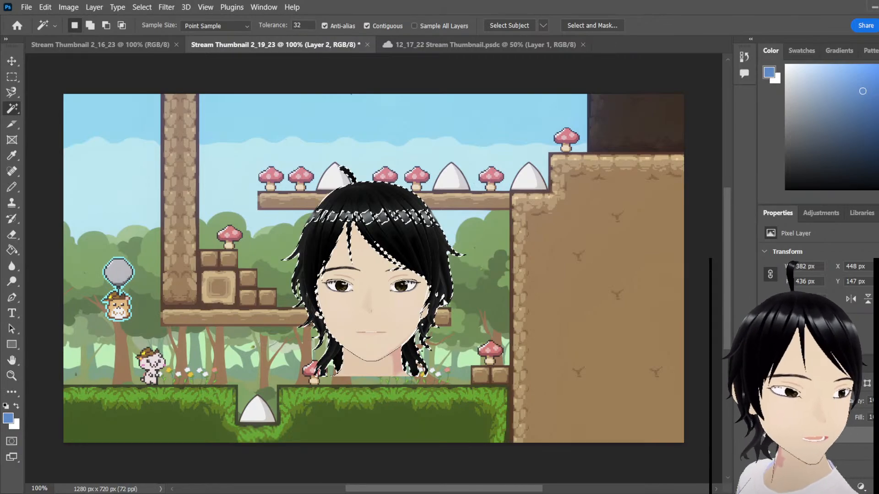
key("ctrl+d")
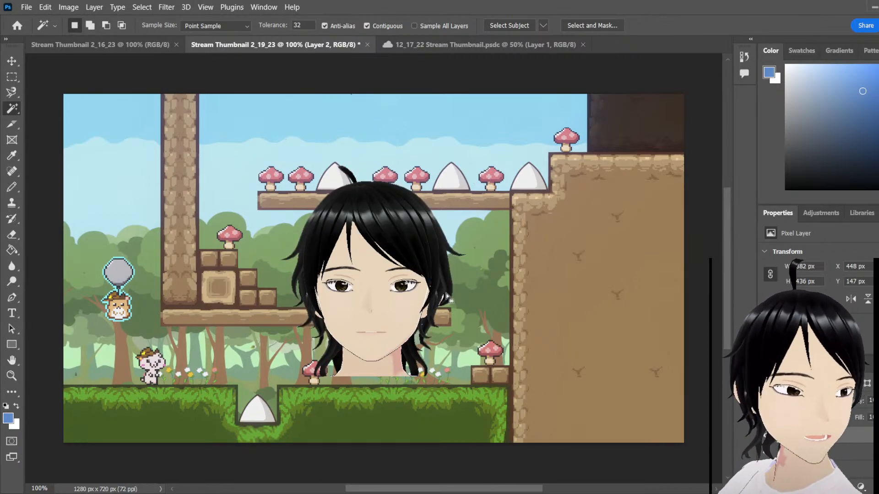
Remove the small light background patch between the avatar's hair strands beside the ear with the Magic Wand, working at 500% zoom
left_click(13, 376)
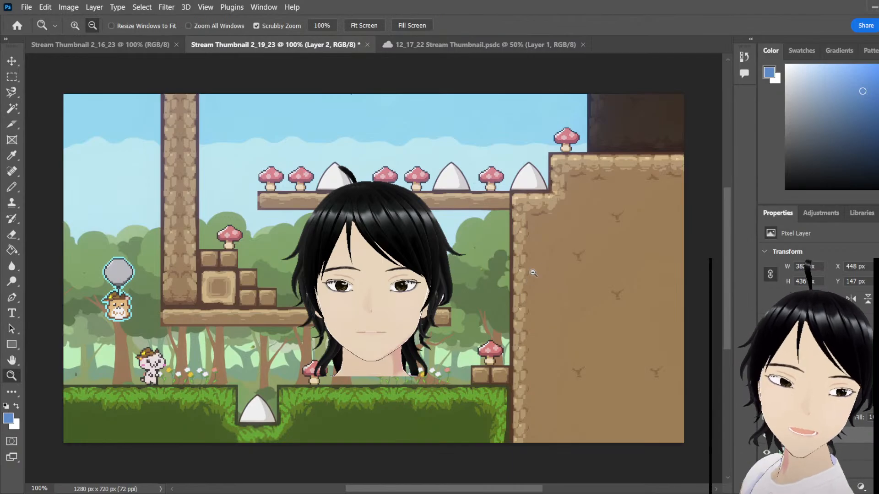
left_click(74, 25)
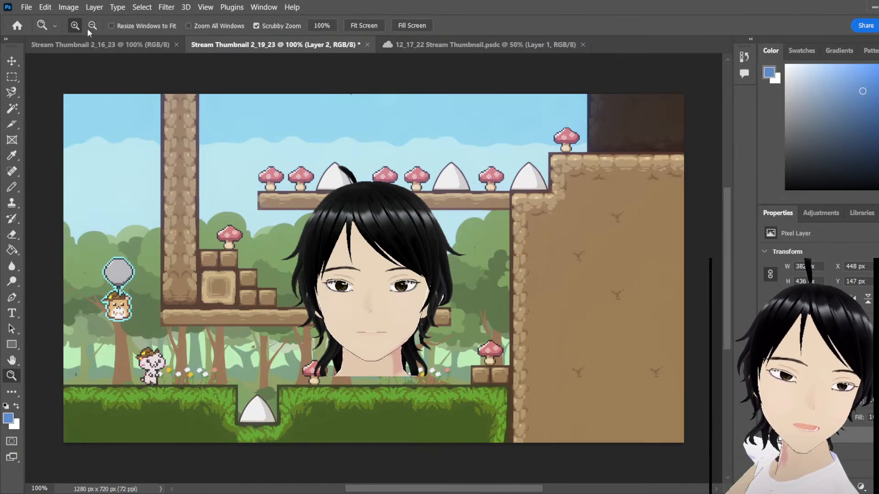
left_click(446, 307)
left_click(447, 307)
left_click(447, 306)
left_click(447, 307)
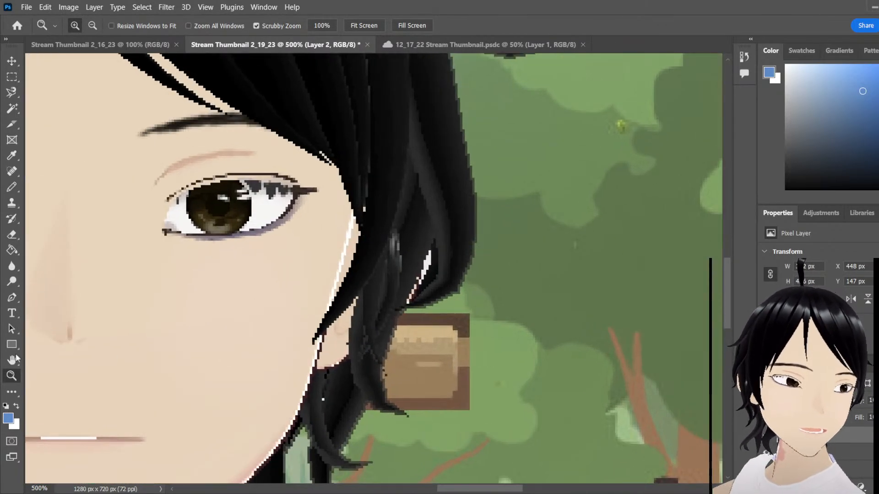
left_click(12, 155)
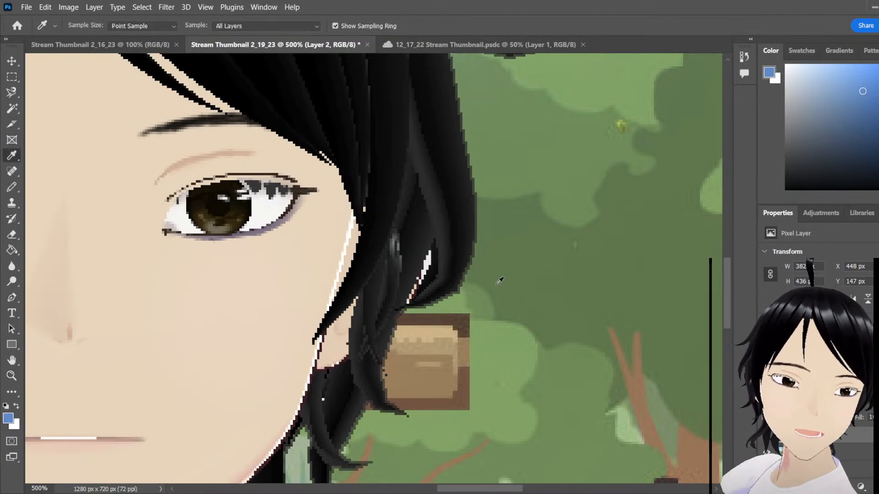
left_click(12, 108)
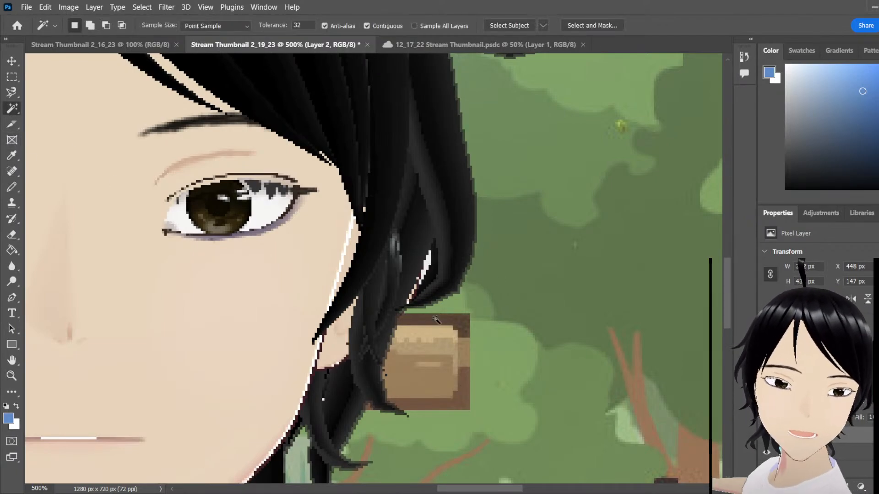
left_click(430, 261)
left_click(426, 267)
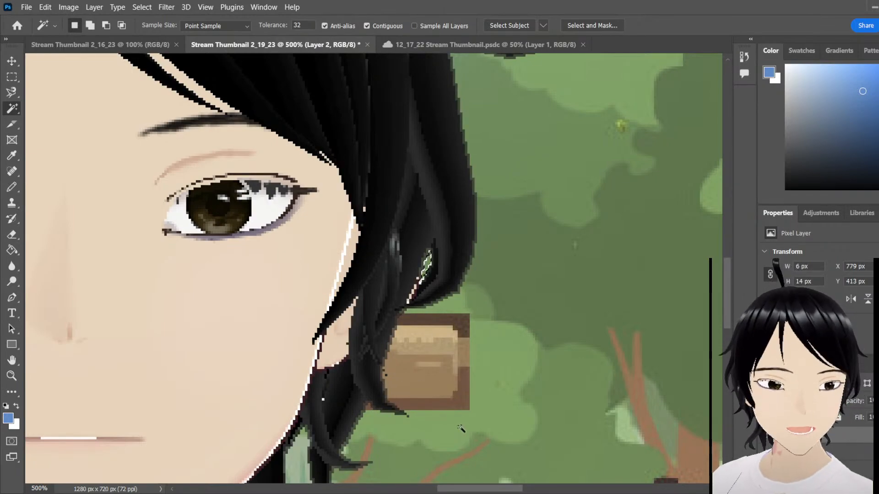
Examine the avatar cut-out at 500% zoom for background remnants along the hair, chin, neck and top of the head
left_click_drag(511, 490, 445, 490)
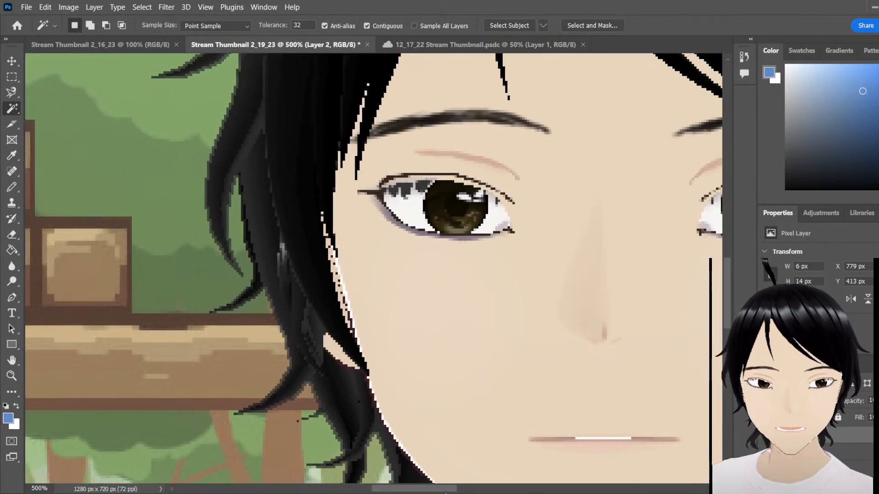
scroll(399, 440, "down", 3)
scroll(399, 440, "down", 3)
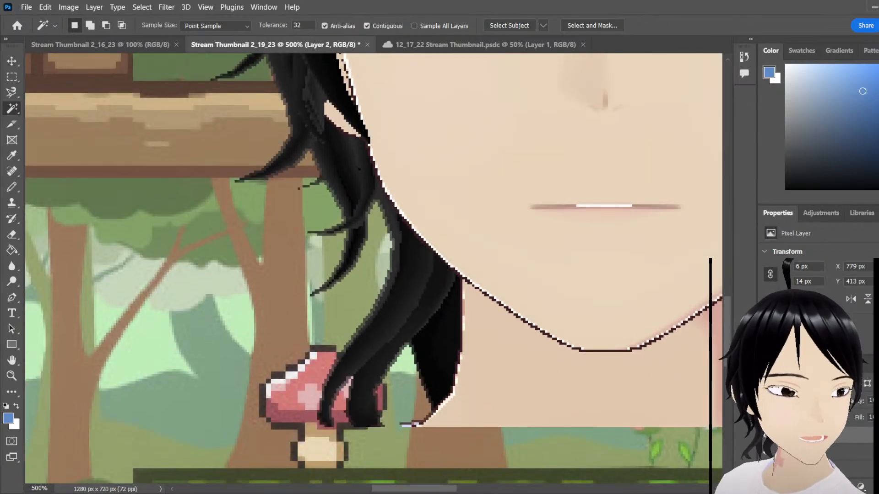
scroll(373, 273, "right", 5)
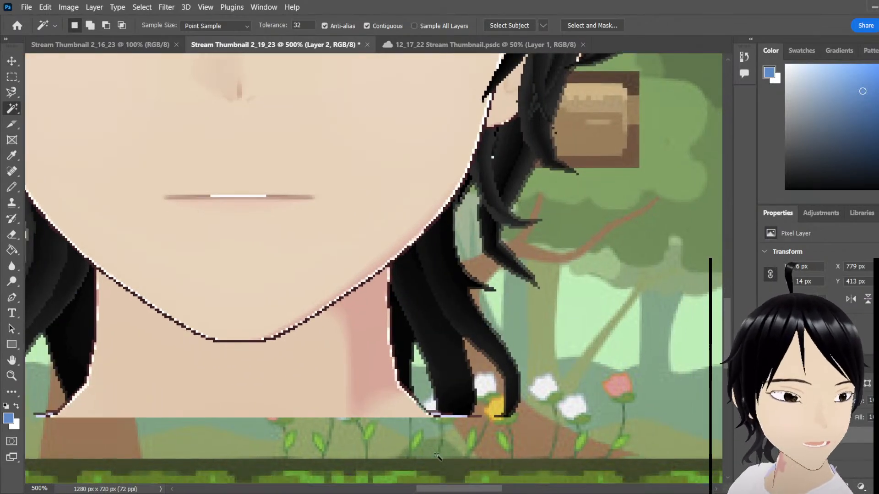
scroll(431, 365, "up", 9)
scroll(431, 365, "up", 10)
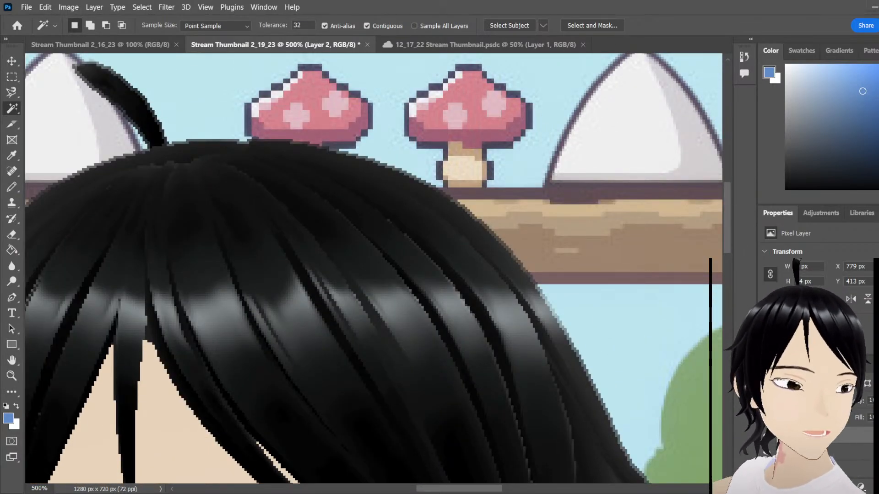
scroll(435, 490, "left", 5)
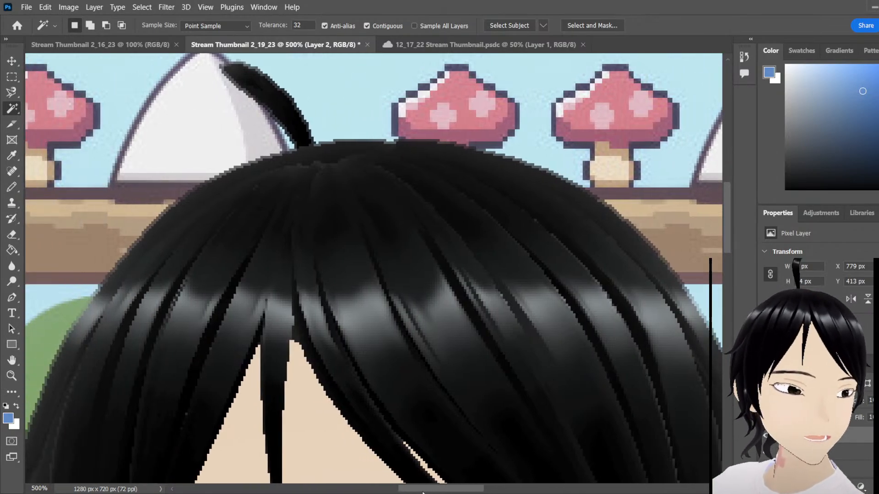
scroll(435, 489, "down", 2)
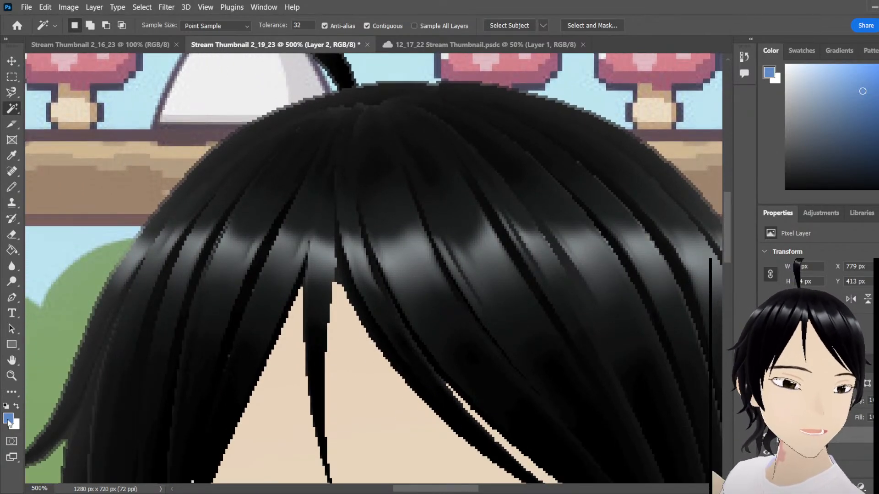
Clear the selection and move the avatar cut-out over the brown wall at X 898 px, Y 218 px, flush with the canvas's right edge
left_click(12, 375)
left_click(359, 26)
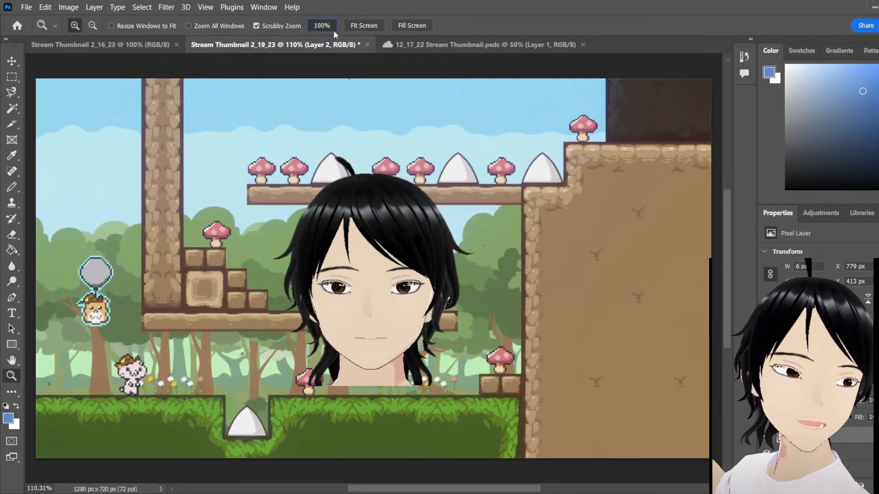
left_click(332, 29)
left_click(17, 61)
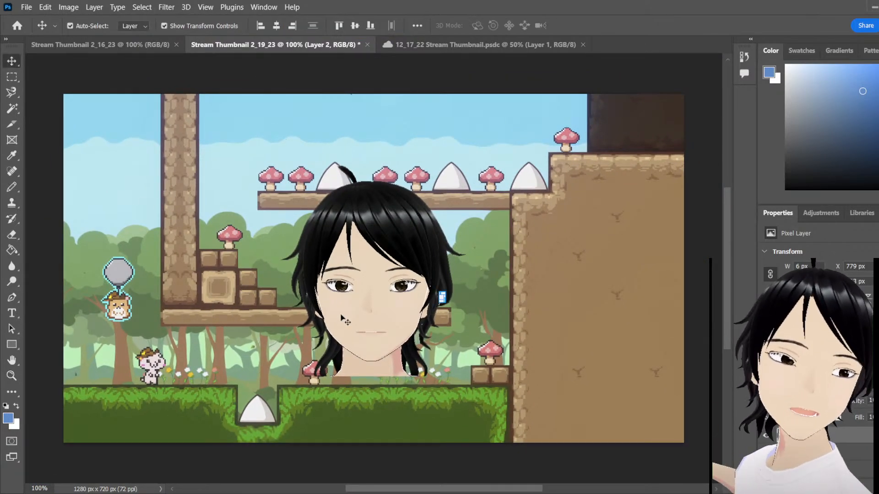
left_click(14, 77)
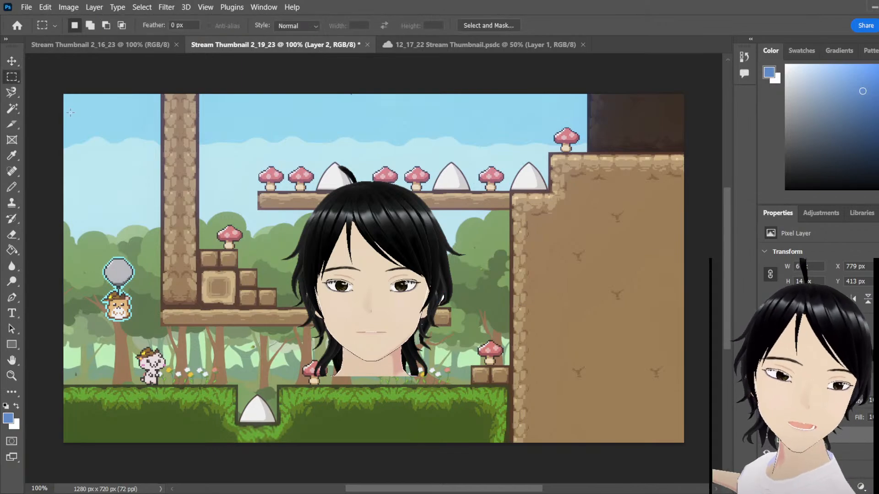
left_click(12, 62)
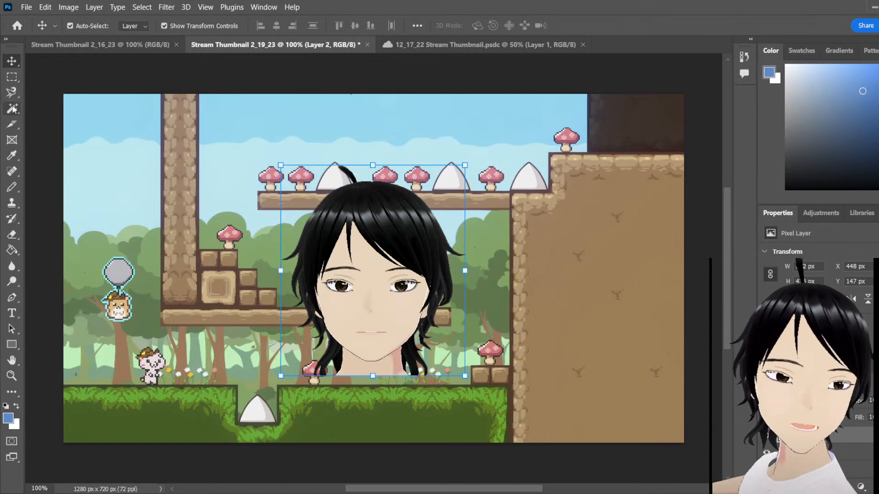
left_click_drag(344, 288, 565, 312)
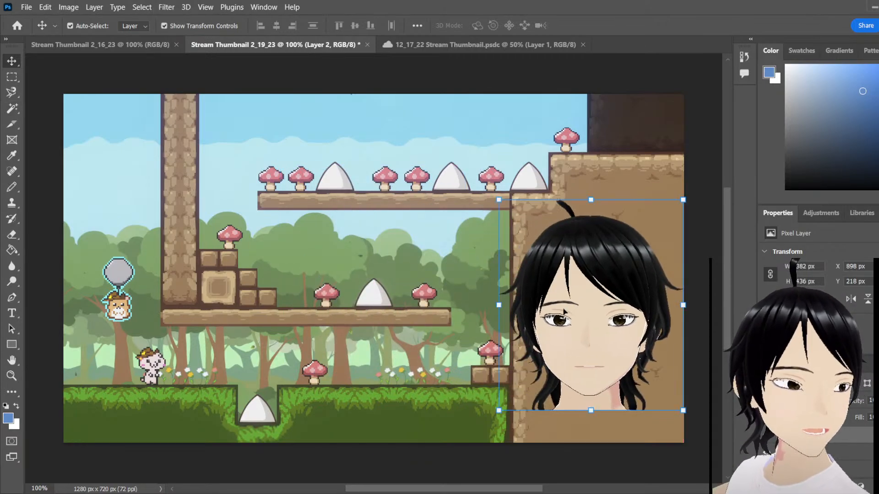
Select the transparent area around the avatar cut-out on its layer with the Magic Wand
left_click(10, 110)
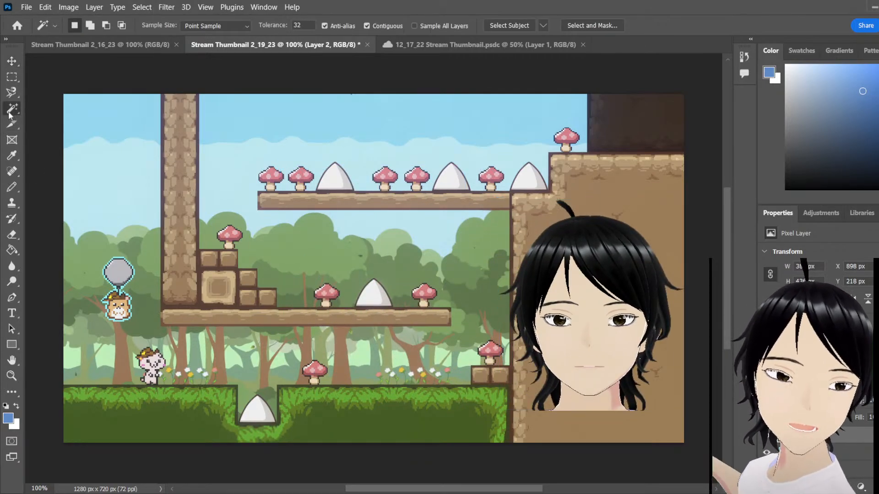
left_click(262, 426)
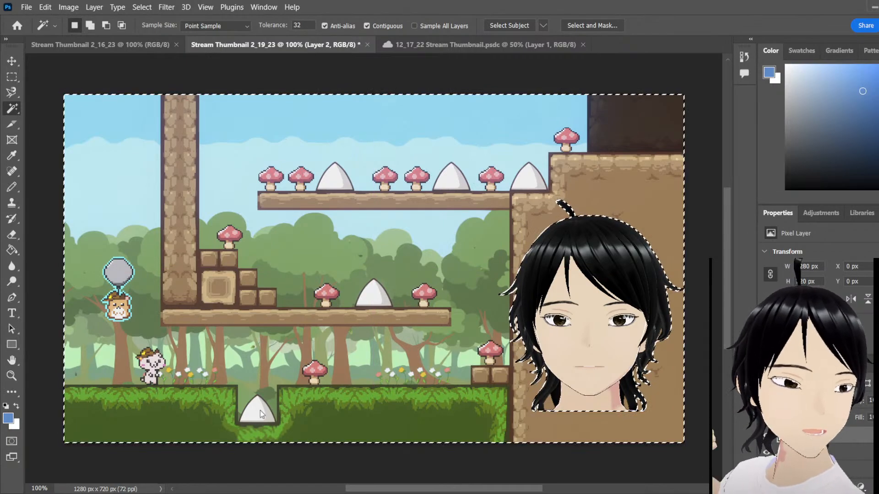
key("ctrl+d")
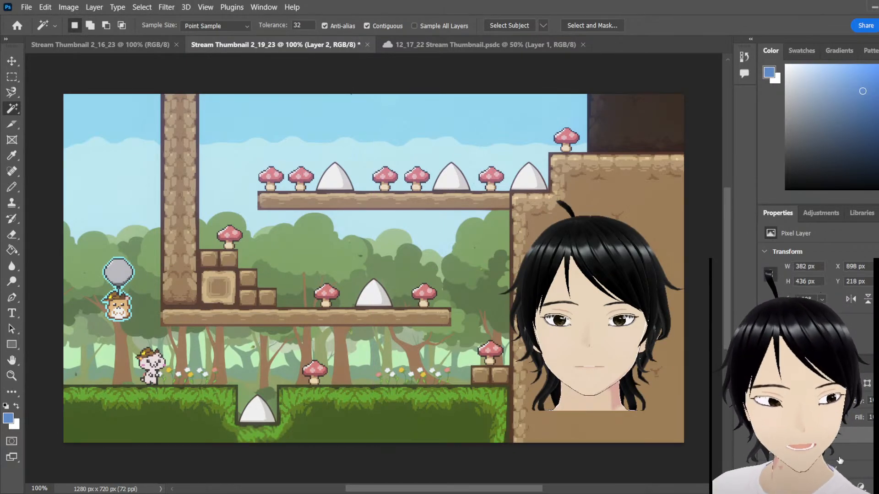
left_click(445, 269)
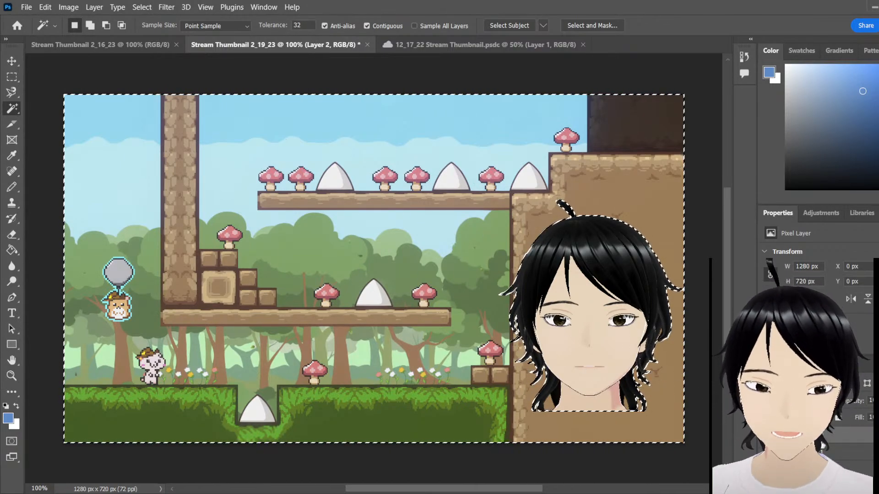
Clear the selection around the character's head and make Layer 1 active
left_click(839, 453)
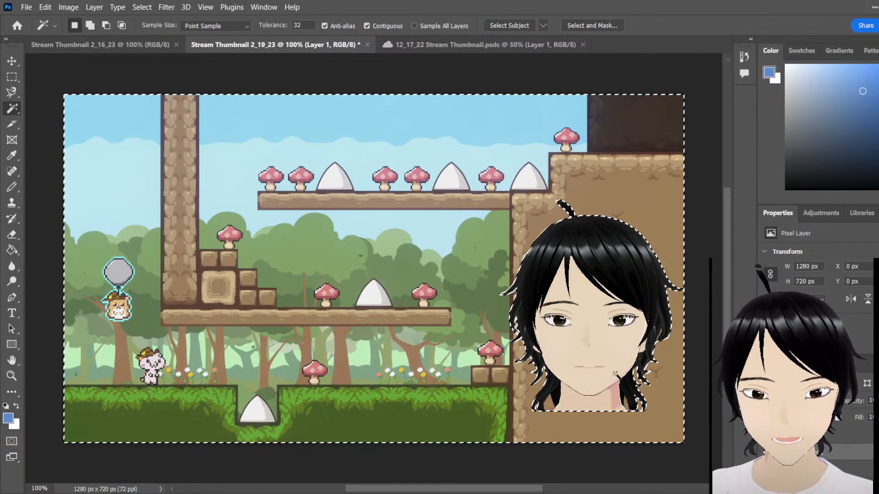
left_click(839, 435)
left_click(11, 77)
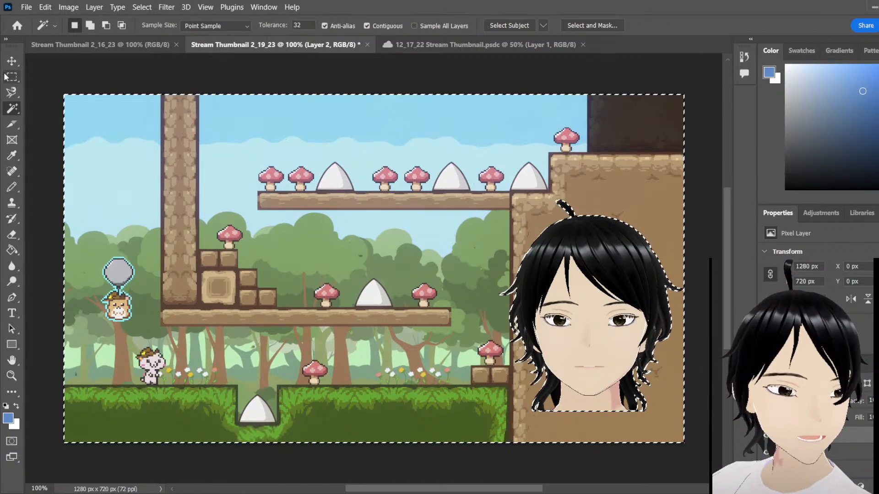
left_click(126, 164)
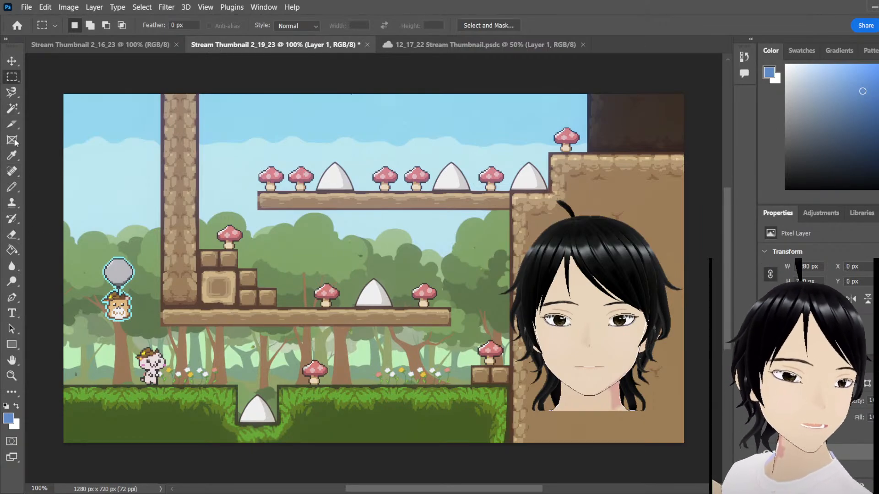
Select the grey fill of the spike in the grass pit with the Magic Wand on Layer 1 and delete it
left_click(12, 108)
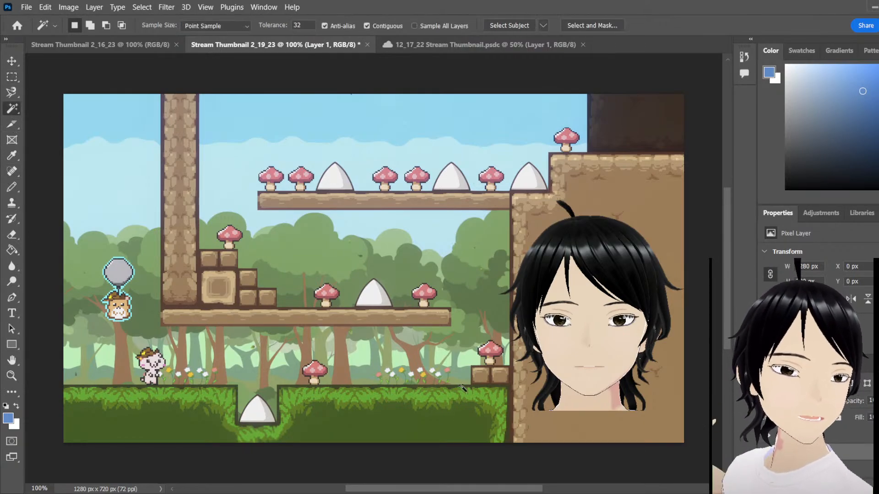
left_click(268, 414)
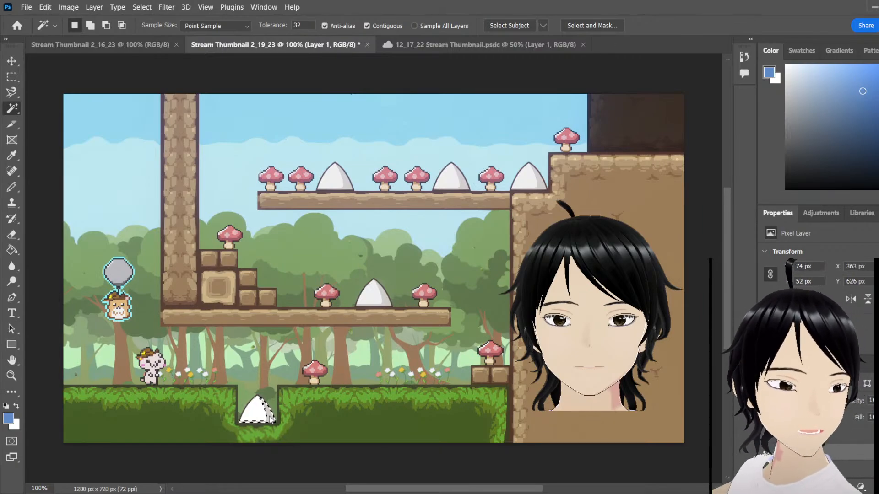
left_click(252, 407)
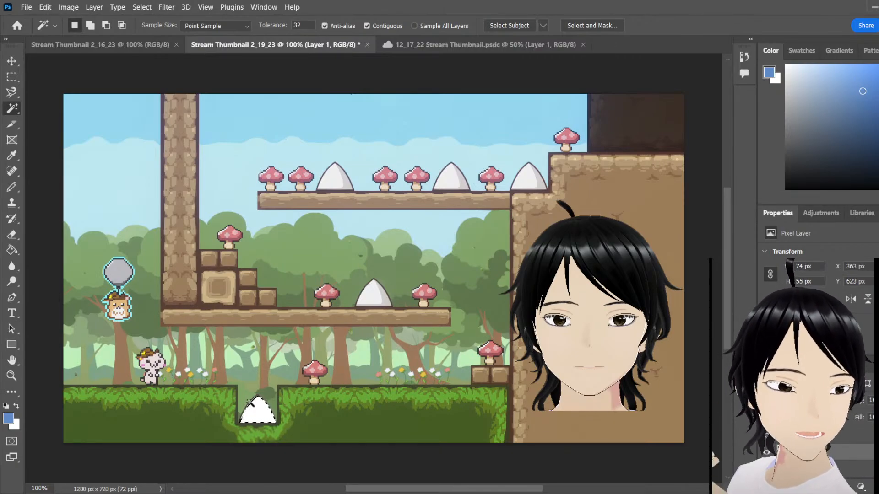
left_click(245, 402)
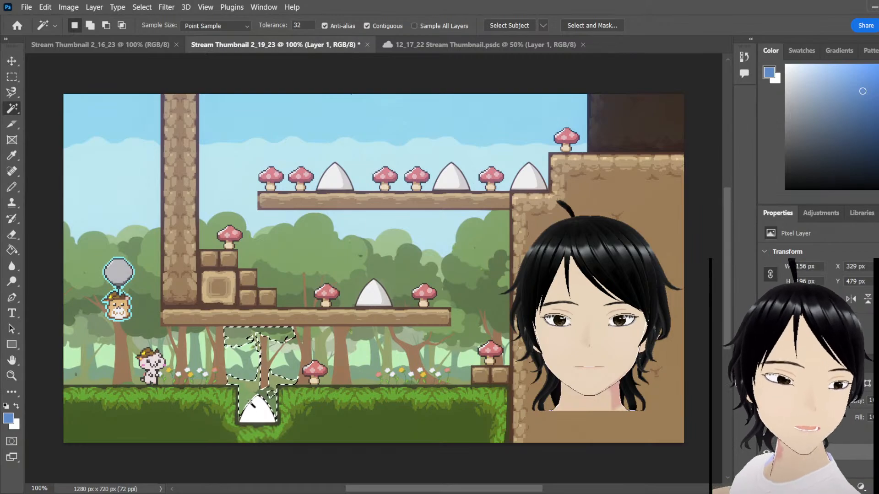
left_click(256, 409)
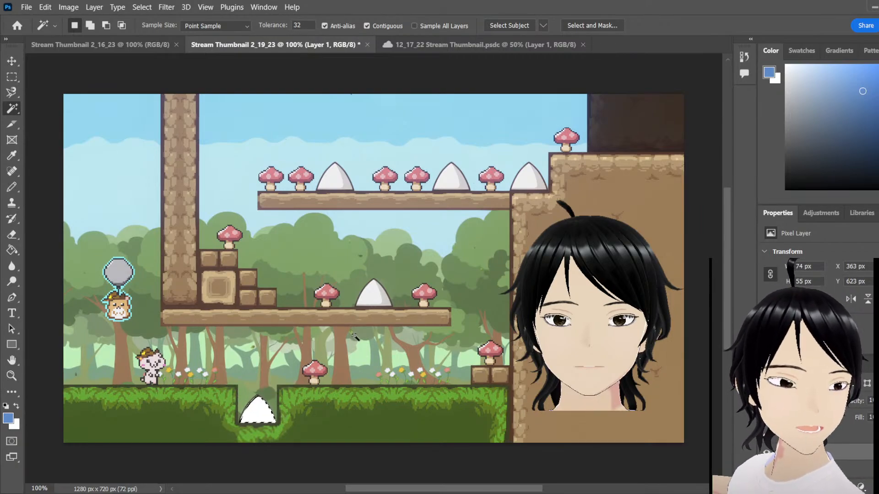
Delete the grey fill of the spike on the middle platform and drop the remaining selection
left_click(383, 299)
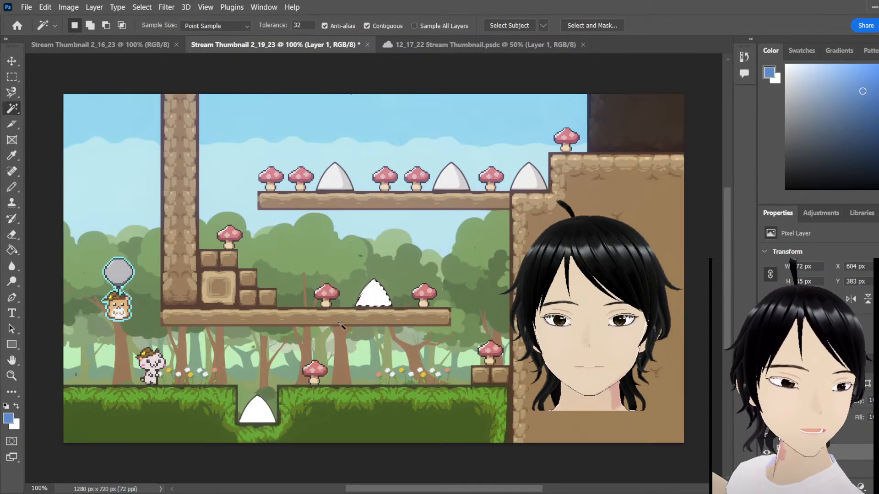
left_click(254, 401)
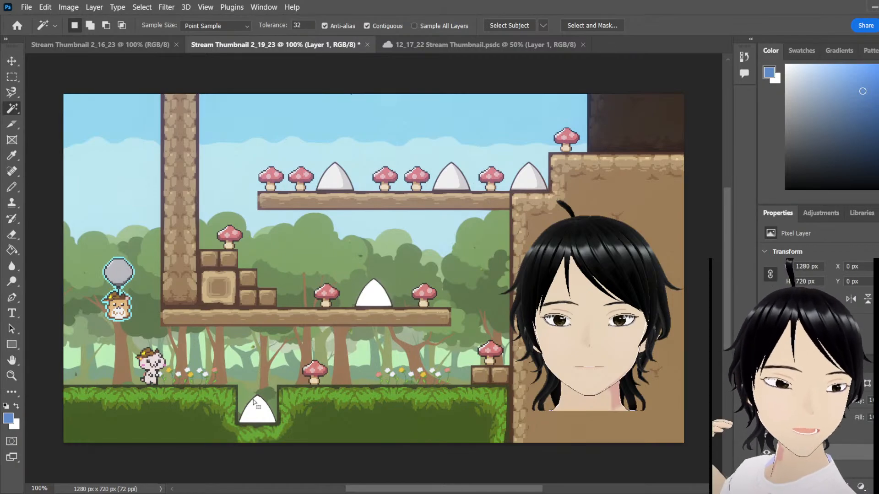
left_click(259, 415)
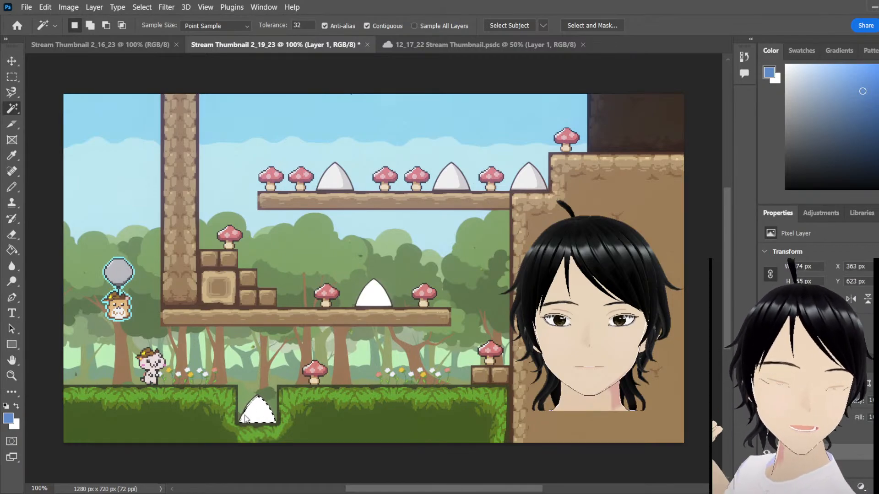
key("ctrl+d")
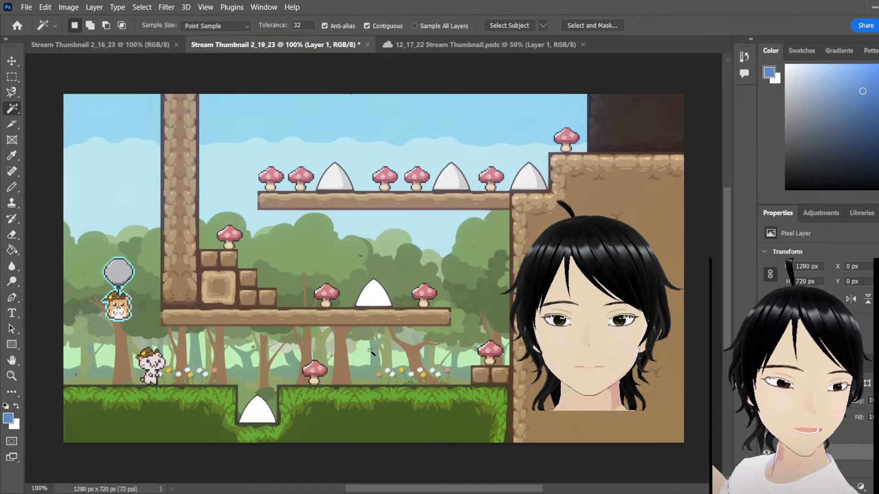
Delete the grey fill of the three spikes on the upper platform with the Magic Wand, then deselect
left_click(337, 185)
left_click(353, 194)
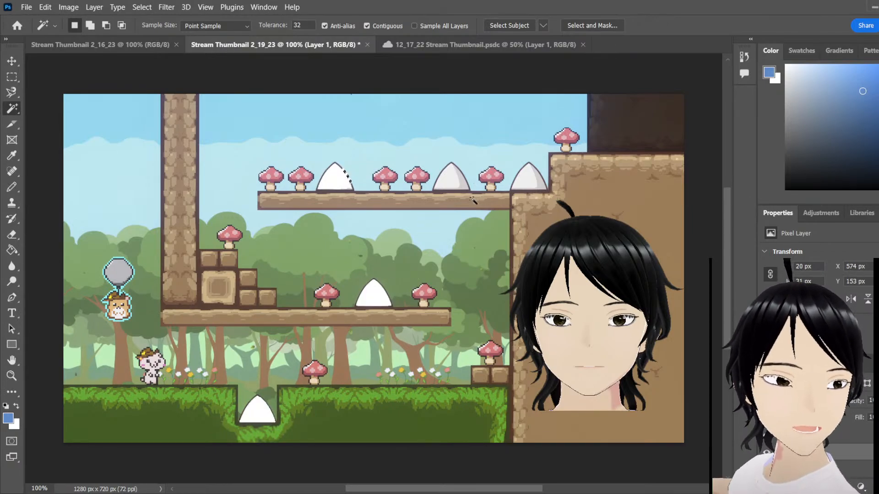
left_click(455, 185)
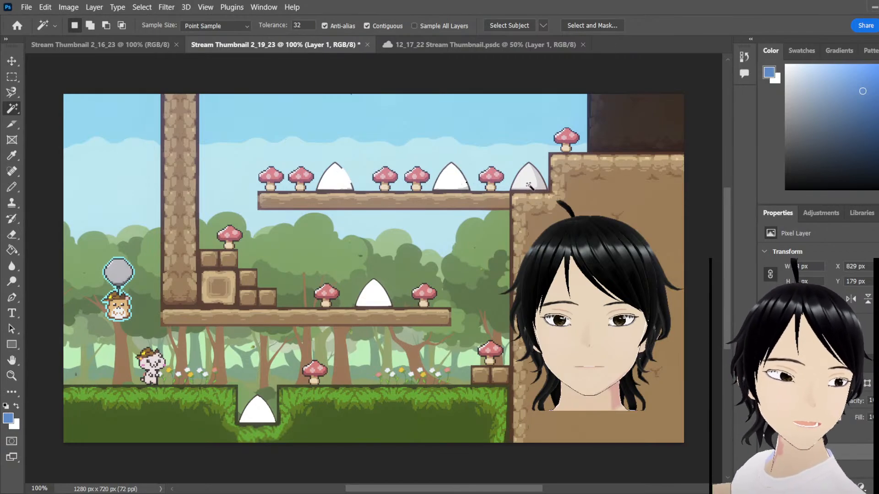
left_click(528, 185)
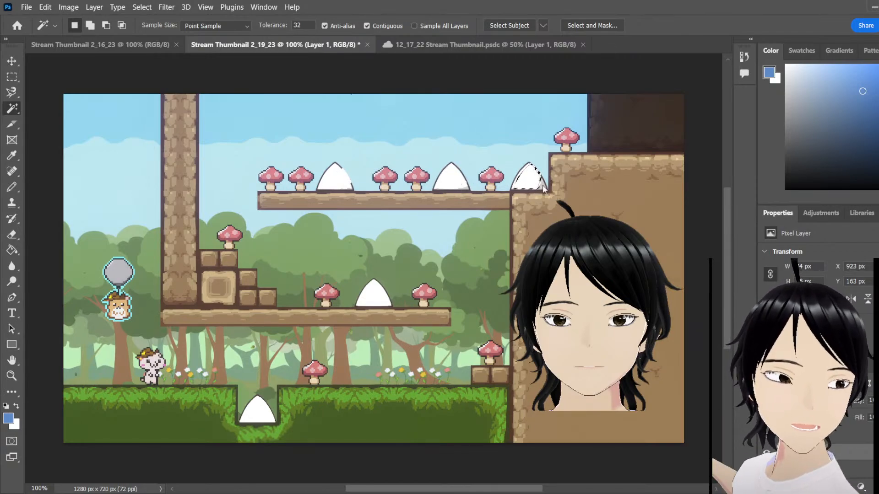
left_click(12, 77)
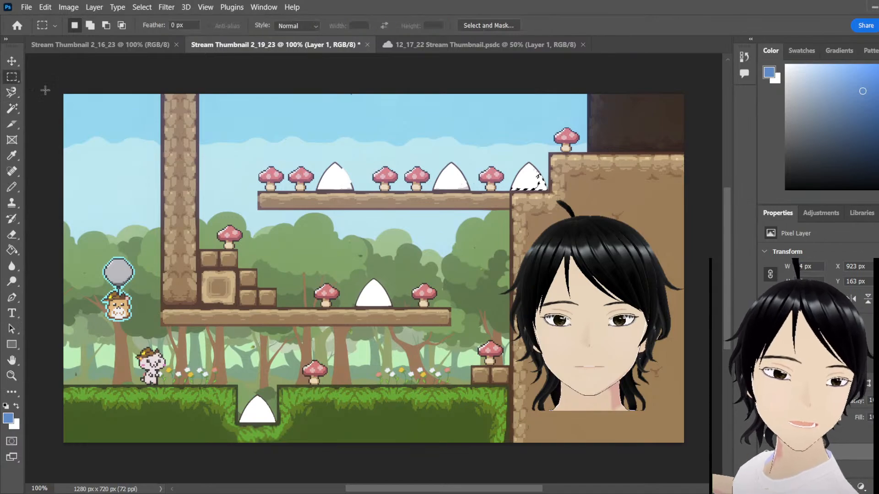
left_click(44, 90)
Scale the character's head on Layer 2 down to 21.79%, place it on the brown dirt wall, and return to Layer 1
left_click(11, 61)
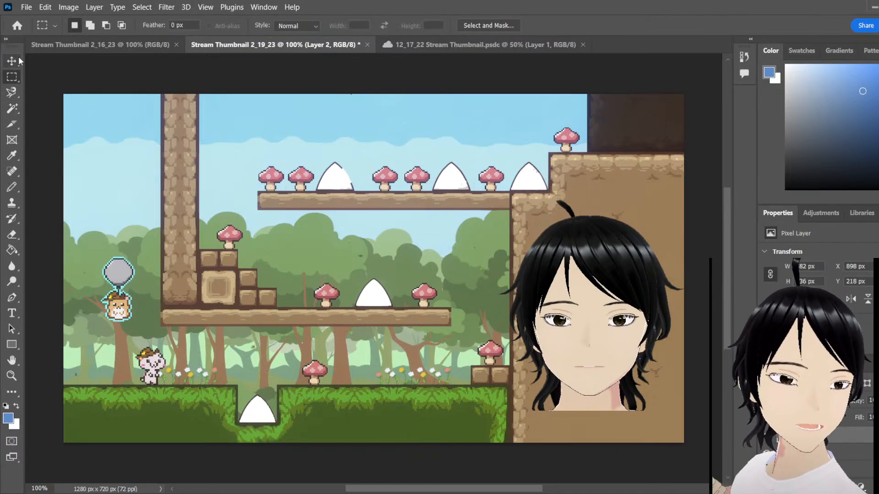
left_click_drag(505, 217, 454, 414)
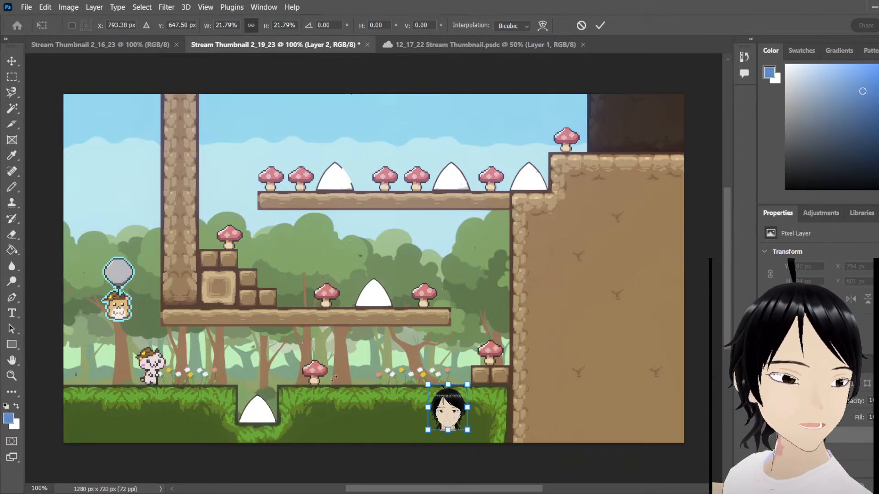
left_click_drag(452, 414, 571, 354)
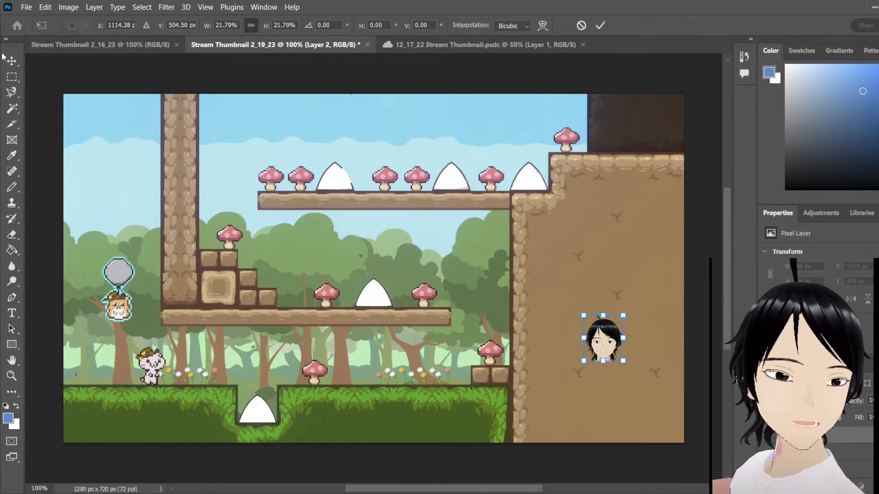
left_click(12, 63)
left_click(11, 78)
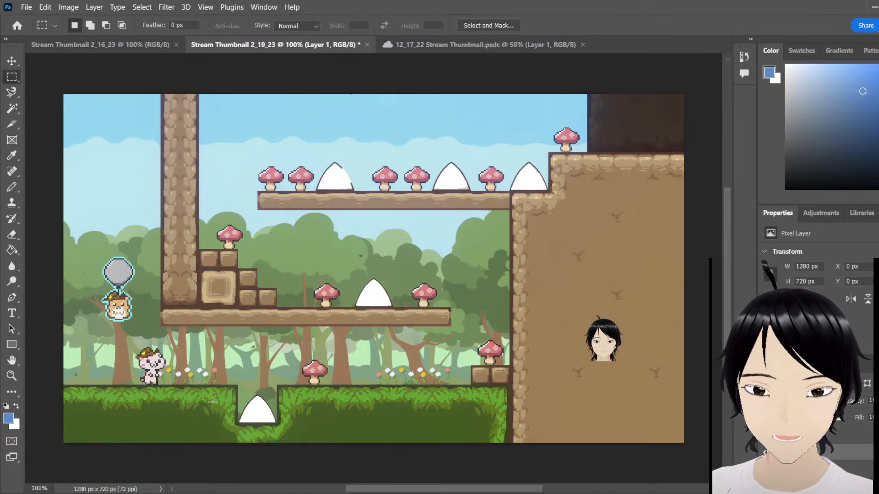
Examine the cleared spikes in the grass pit and on the upper platform at 500% zoom for leftover pixels
left_click(12, 375)
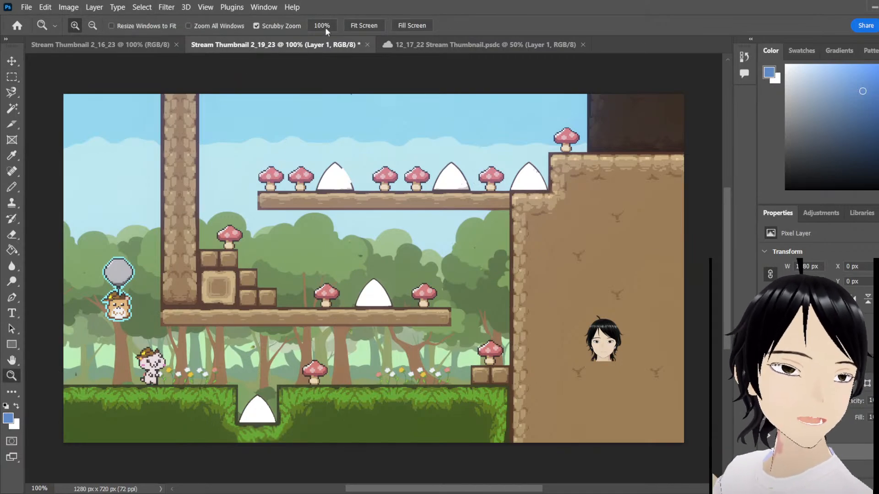
left_click(251, 415)
left_click(251, 416)
left_click(252, 415)
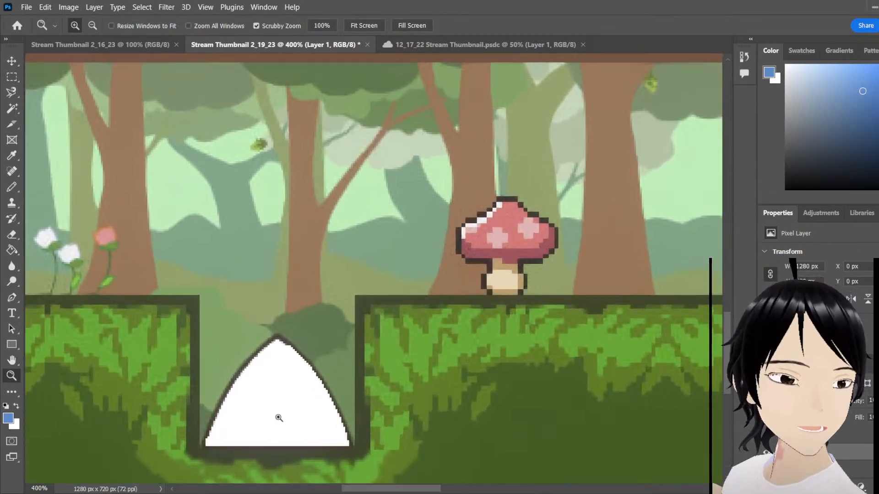
scroll(290, 411, "down", 1)
left_click(270, 383)
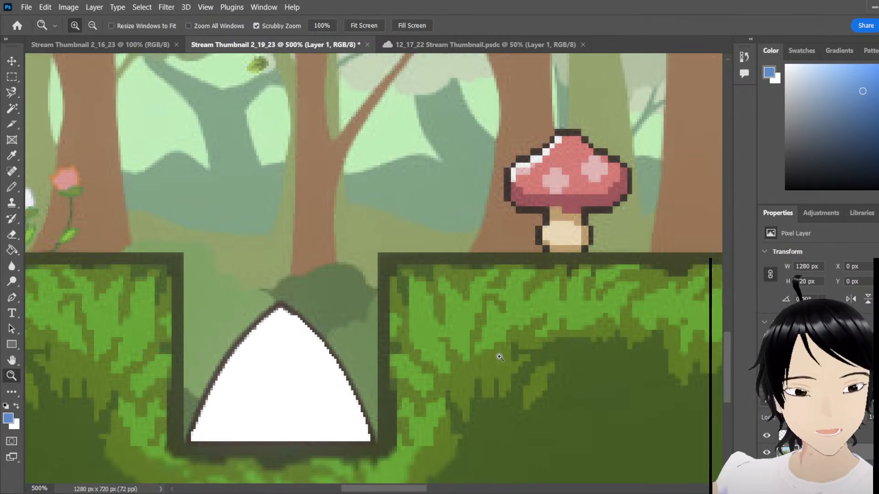
scroll(49, 361, "up", 2)
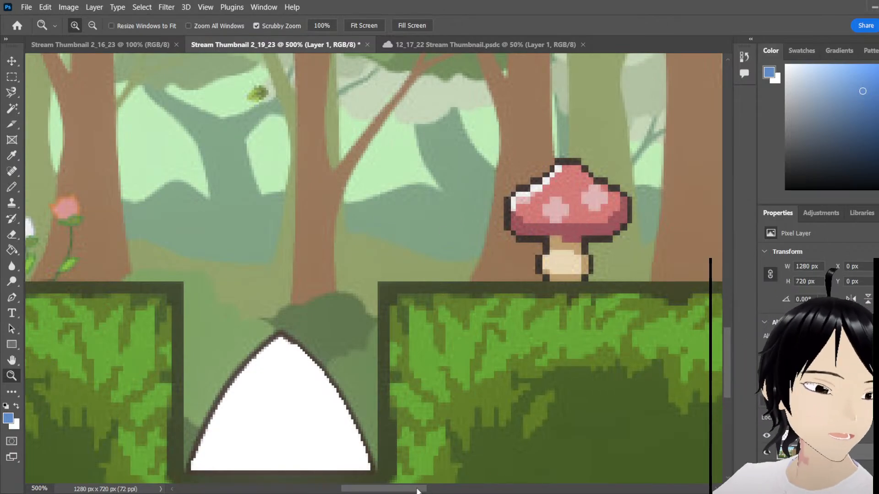
scroll(455, 465, "right", 10)
scroll(492, 405, "up", 5)
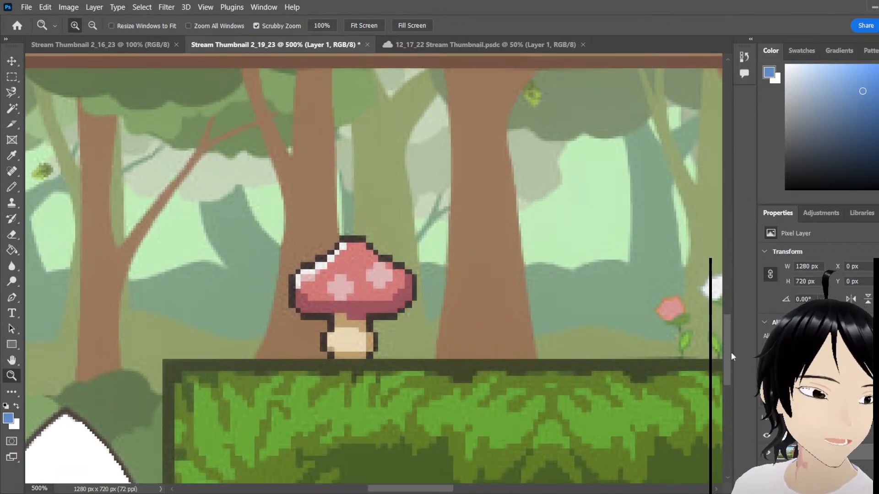
left_click_drag(727, 353, 728, 279)
scroll(622, 344, "right", 20)
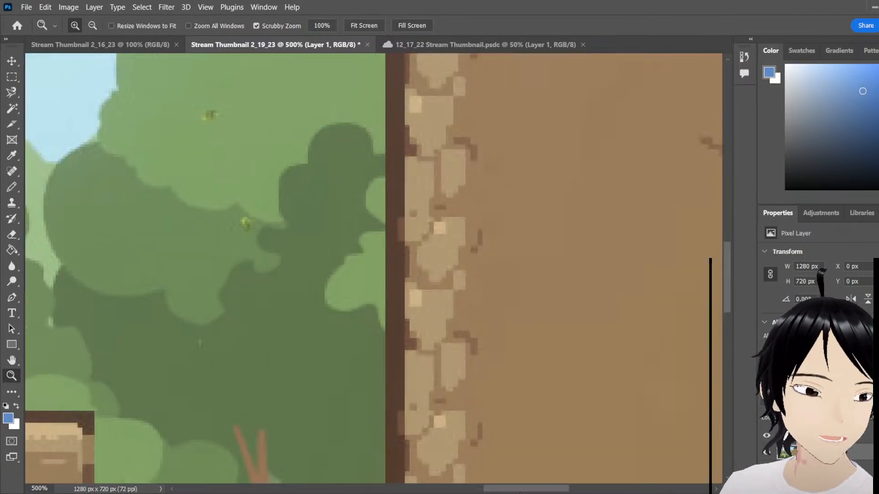
scroll(451, 388, "up", 2)
scroll(451, 387, "up", 20)
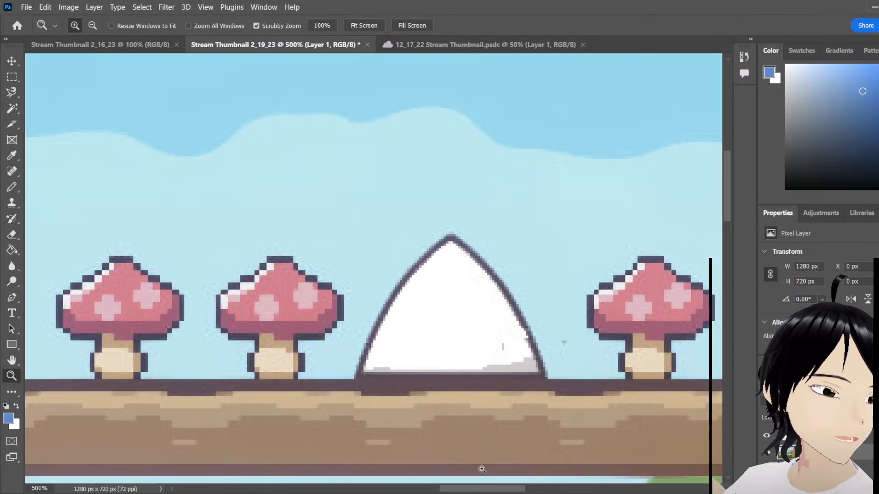
left_click_drag(463, 489, 323, 489)
scroll(728, 270, "down", 1)
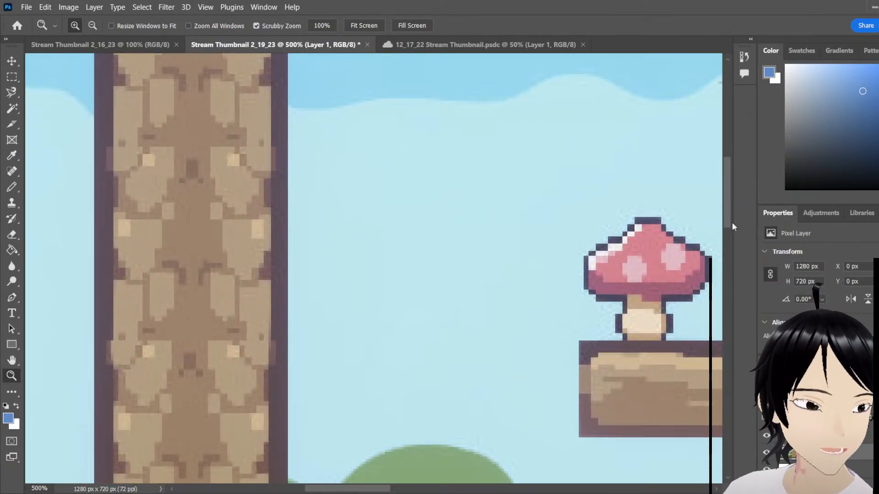
Sample the light green bush colour above the pit spike and set up the Pencil at size 3
left_click_drag(732, 222, 715, 411)
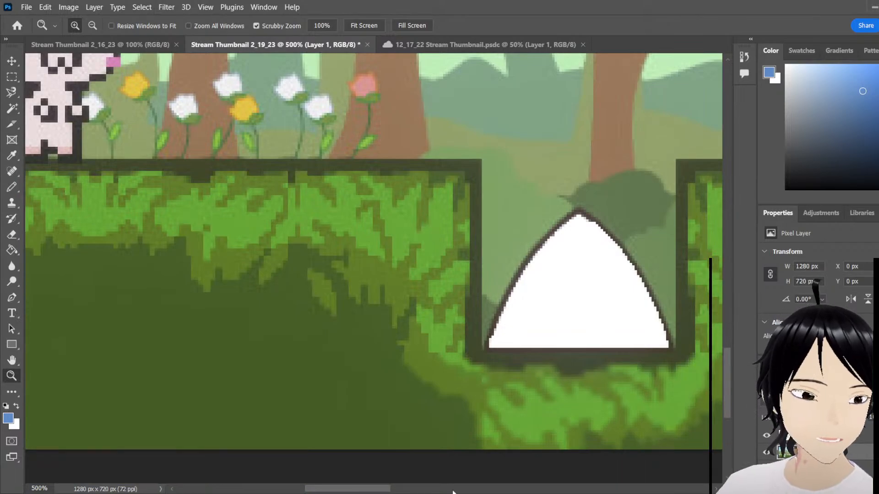
left_click_drag(367, 491, 393, 490)
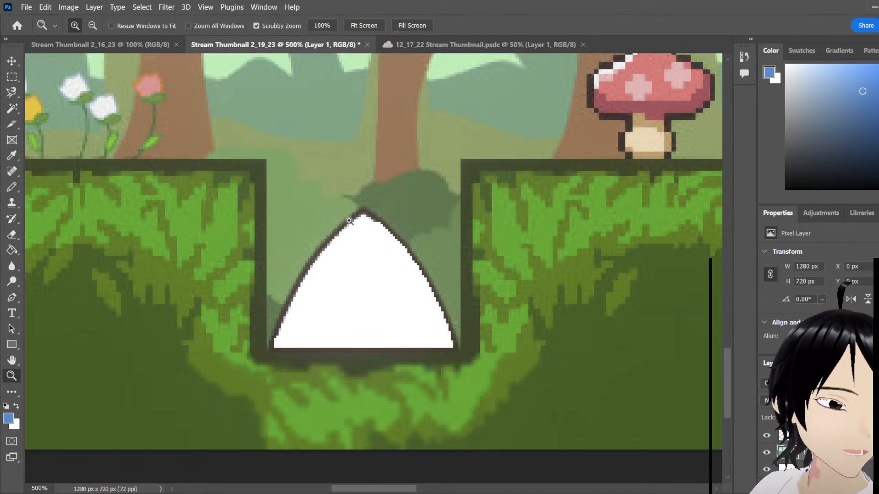
left_click(11, 187)
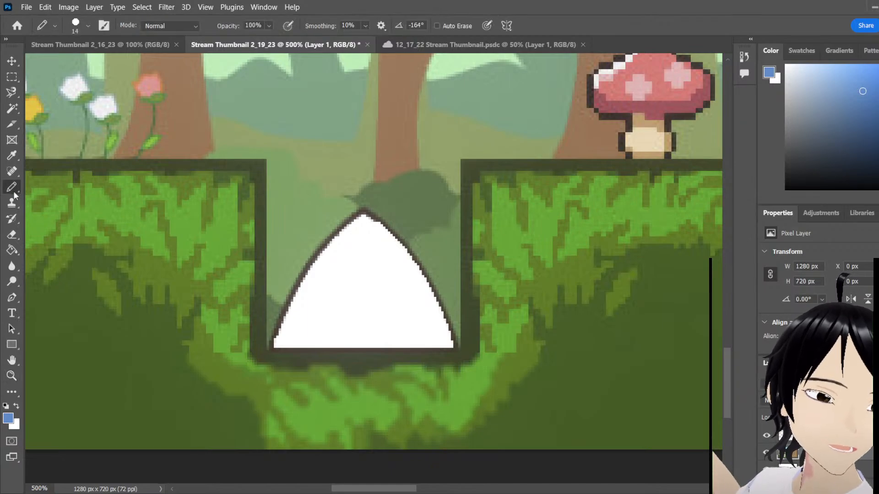
left_click(12, 158)
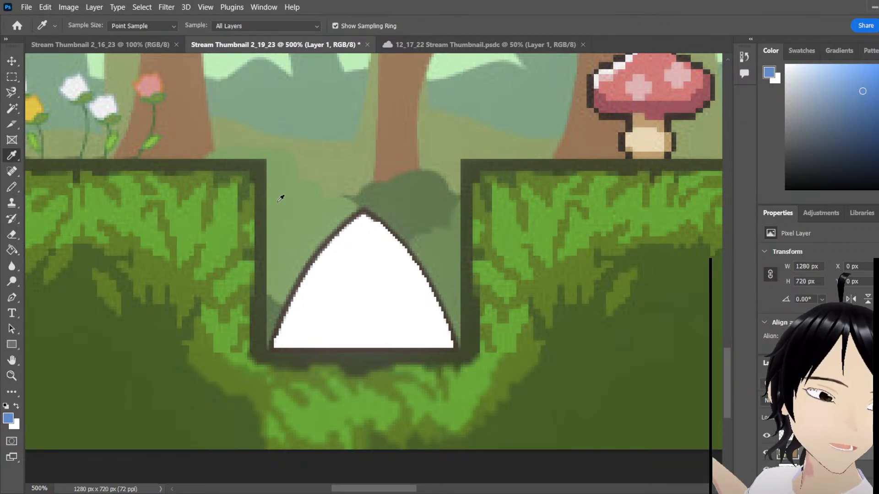
left_click(333, 197)
left_click(12, 187)
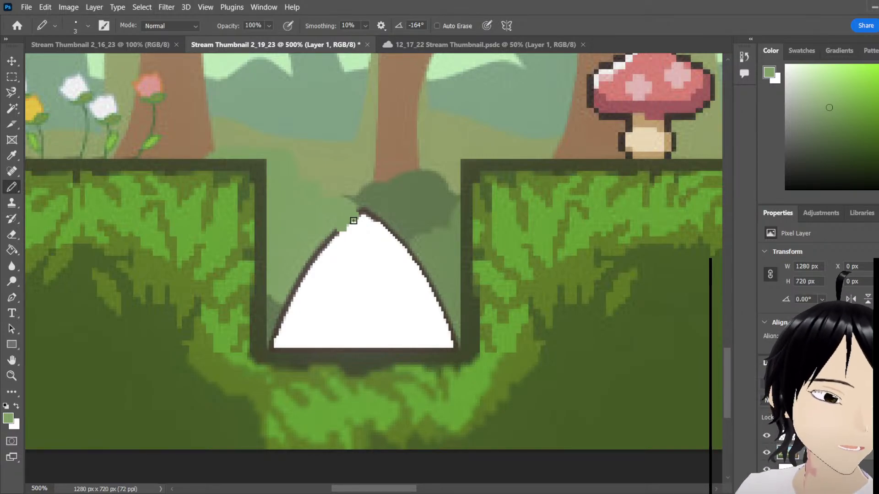
Paint light green over the dark outline and white fill on the left side of the pit spike
left_click_drag(354, 226, 307, 266)
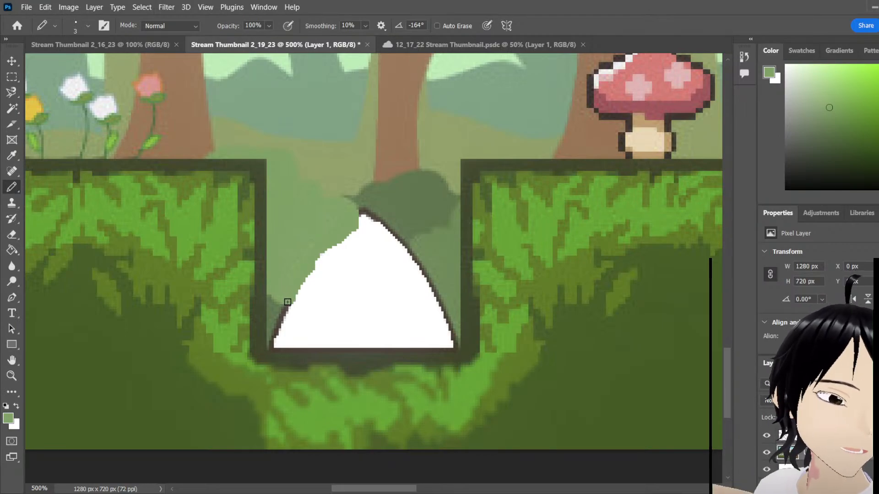
mouse_move(306, 308)
left_mouse_down()
mouse_move(297, 291)
mouse_move(344, 232)
left_mouse_up()
mouse_move(342, 243)
left_mouse_down()
mouse_move(304, 301)
mouse_move(322, 281)
left_mouse_up()
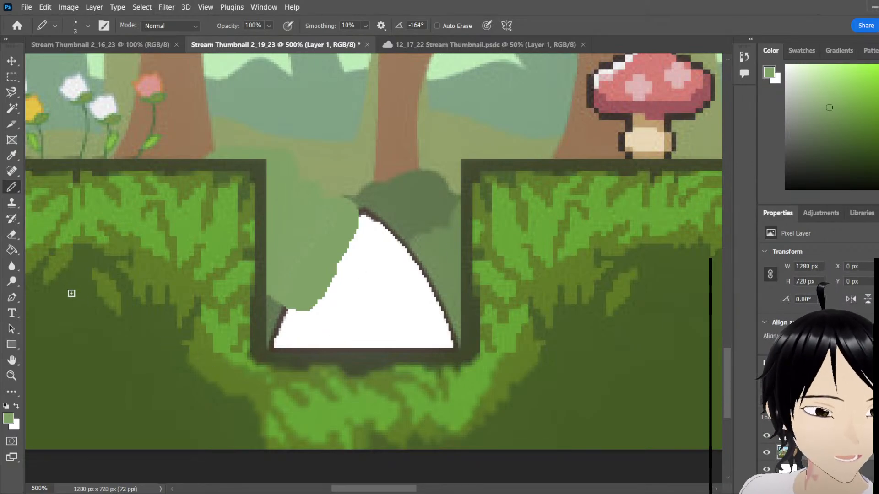
Sample the dark green bush colour at the pit's left wall and pencil the bush over the spike's lower-left corner
left_click(11, 155)
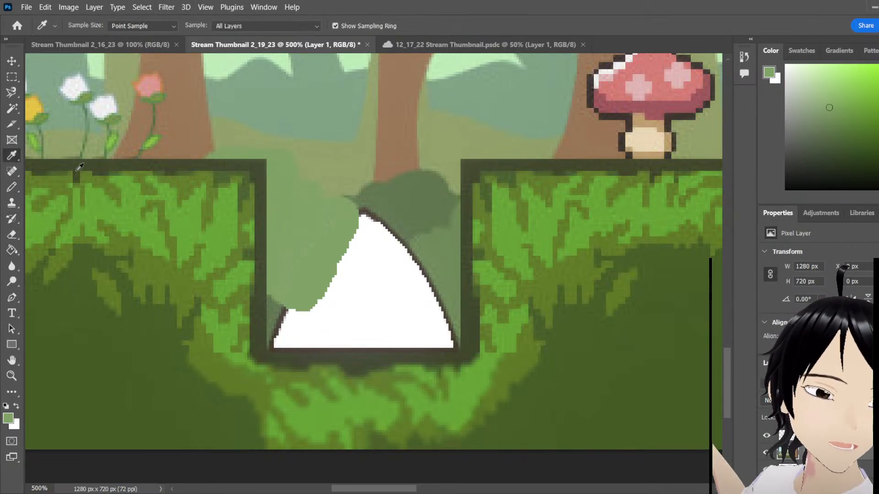
left_click(265, 315)
left_click(11, 187)
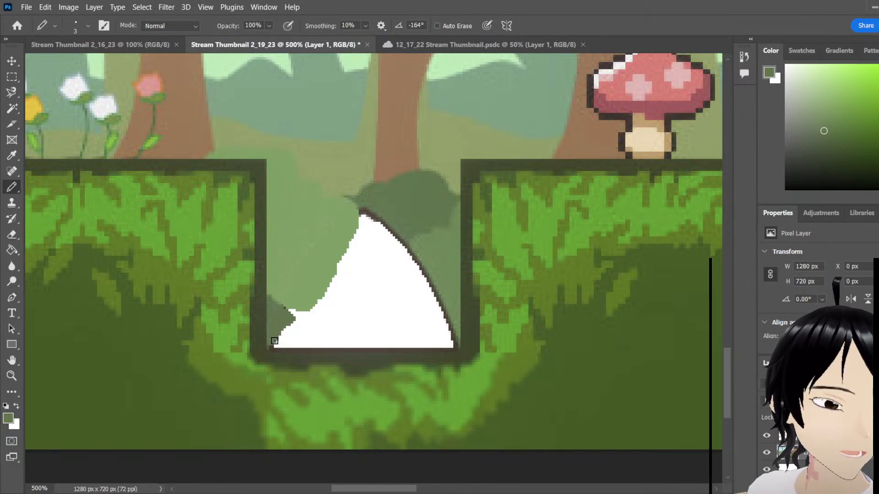
left_click_drag(284, 337, 287, 329)
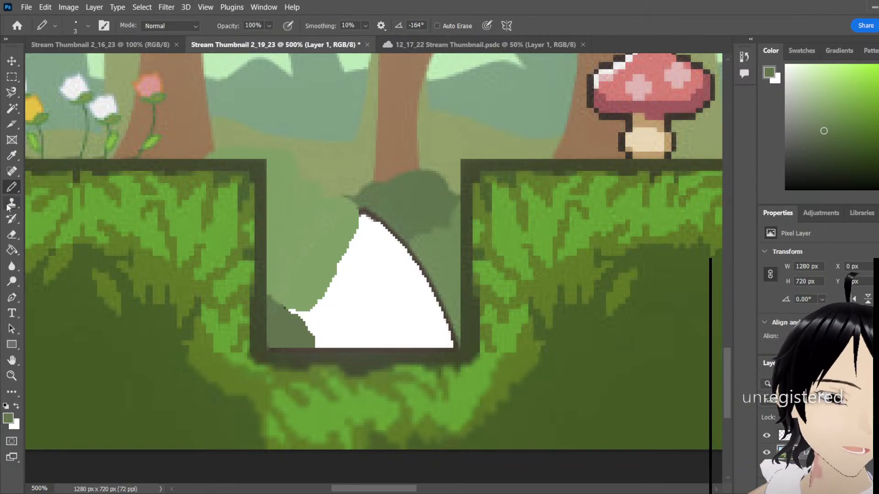
Resample the light green and pencil over the white gap above the dark bush in the pit
left_click(12, 156)
left_click(275, 280)
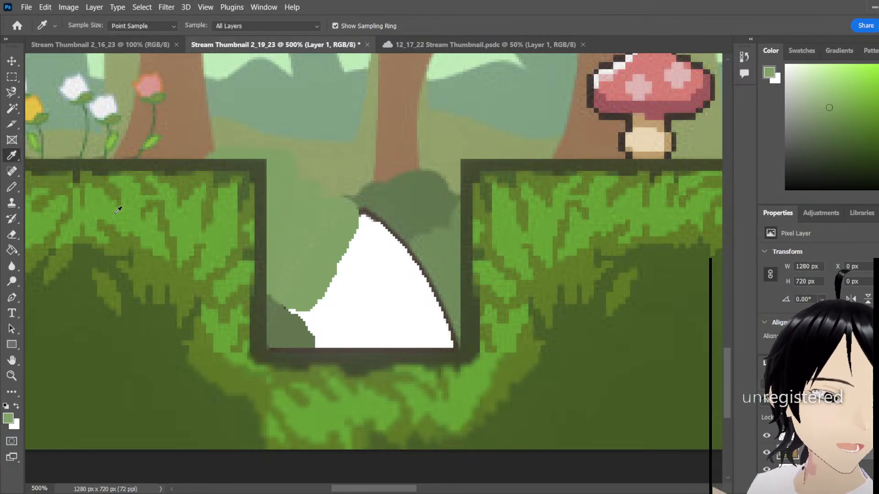
left_click(12, 187)
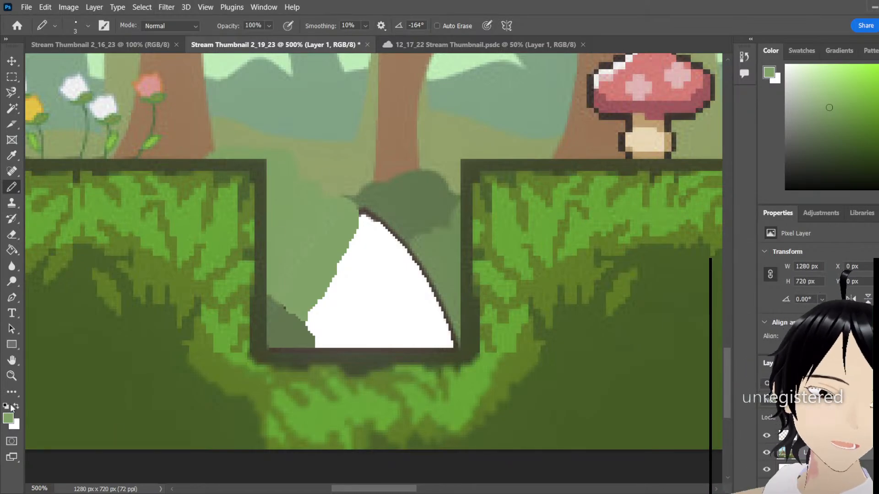
Move the character's head from the dirt wall into the grass pit and scale it to 90.76% so it fits between the walls
left_click(12, 376)
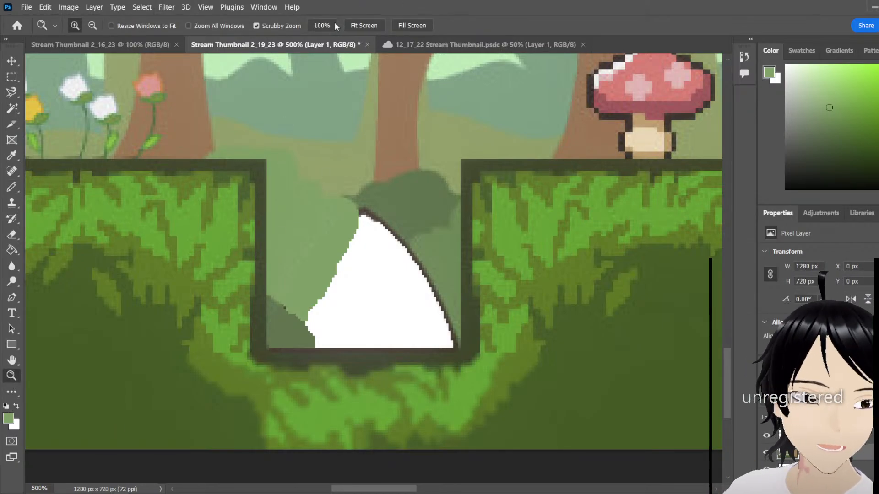
left_click(335, 25)
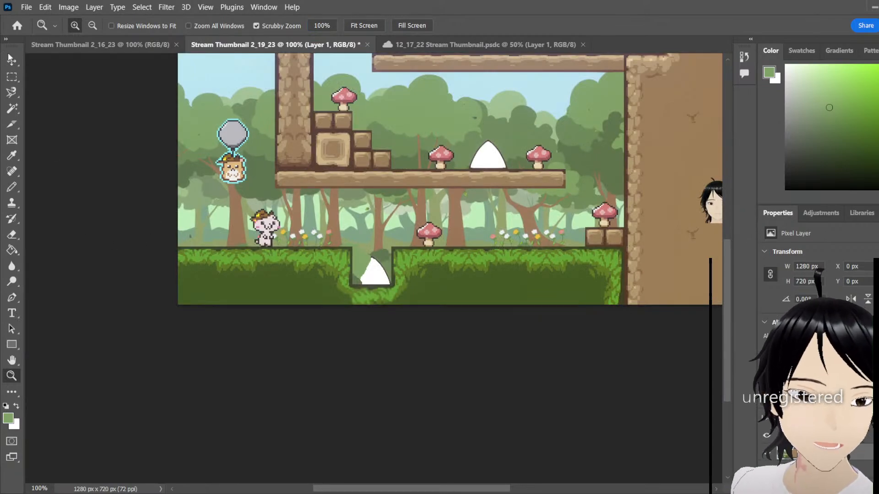
key("v")
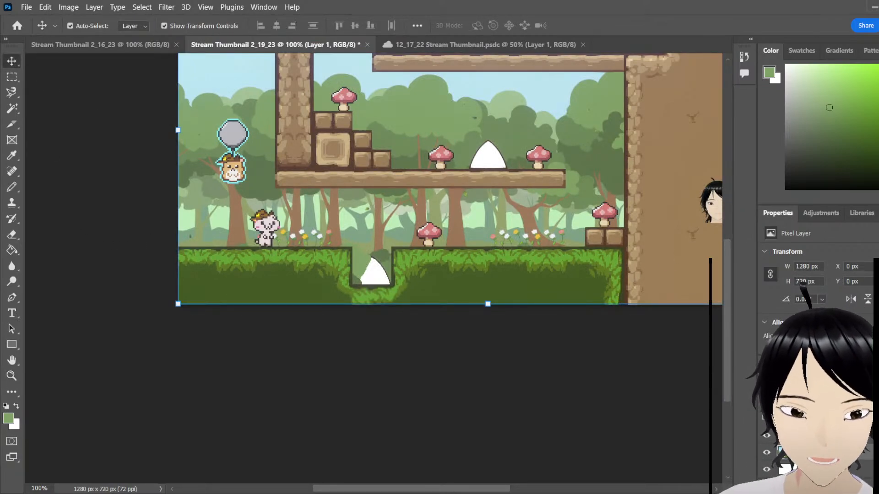
left_click(711, 202)
left_click_drag(716, 206, 367, 267)
left_click(351, 238)
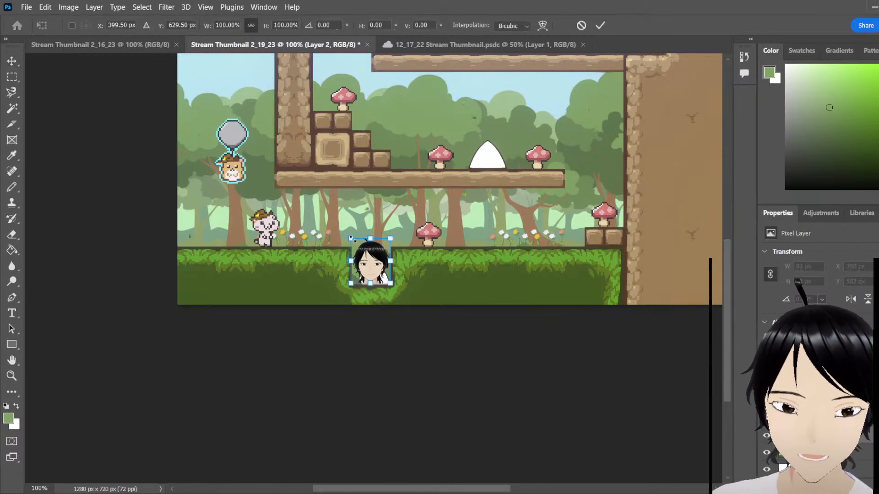
left_click_drag(351, 238, 355, 242)
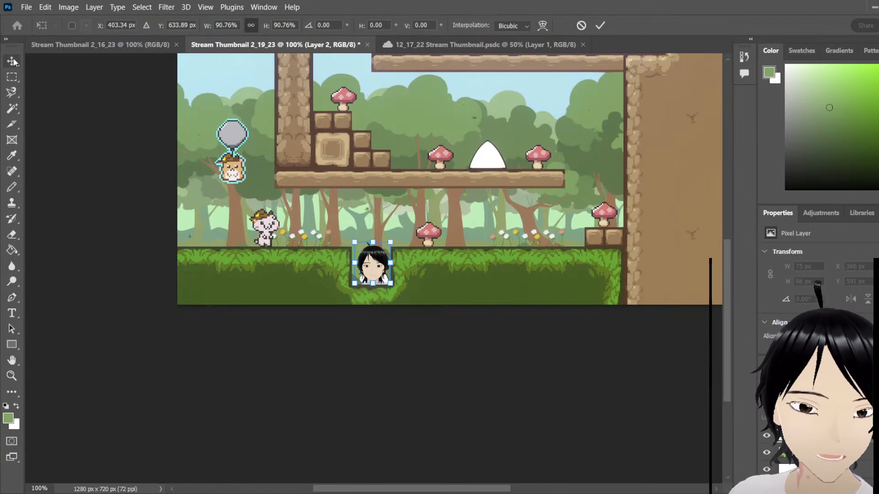
left_click(12, 77)
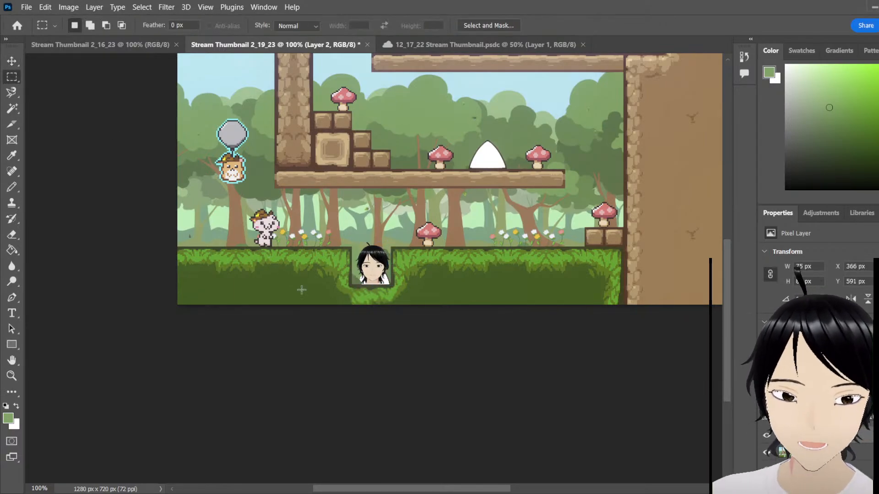
Lower the character's head slightly so the neck meets the pit floor, and return to Layer 1
left_click(805, 452)
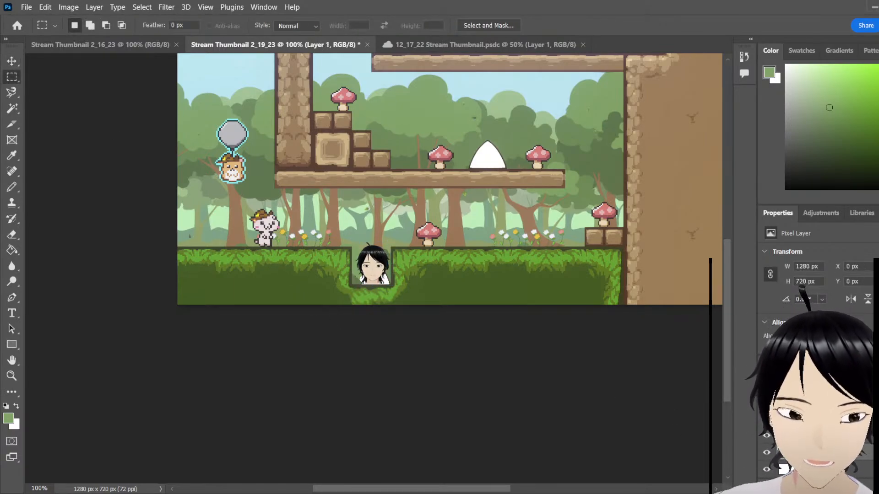
left_click(12, 376)
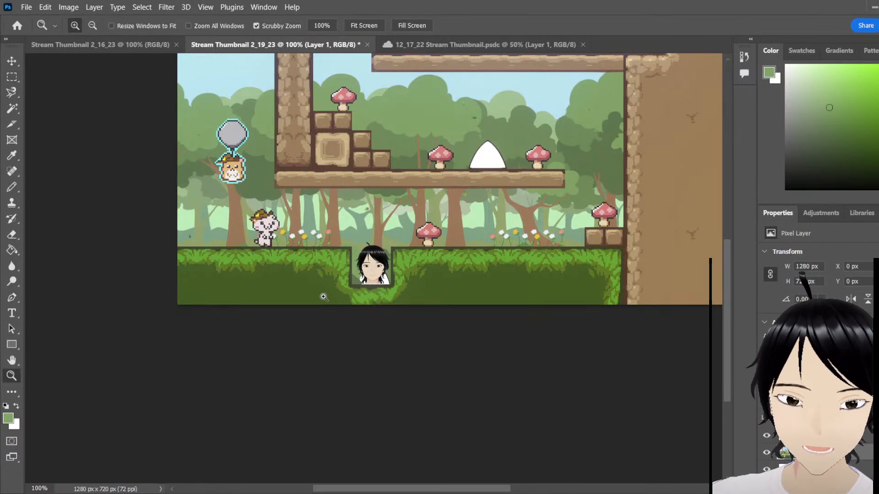
left_click_drag(373, 281, 352, 278)
scroll(352, 277, "up", 3)
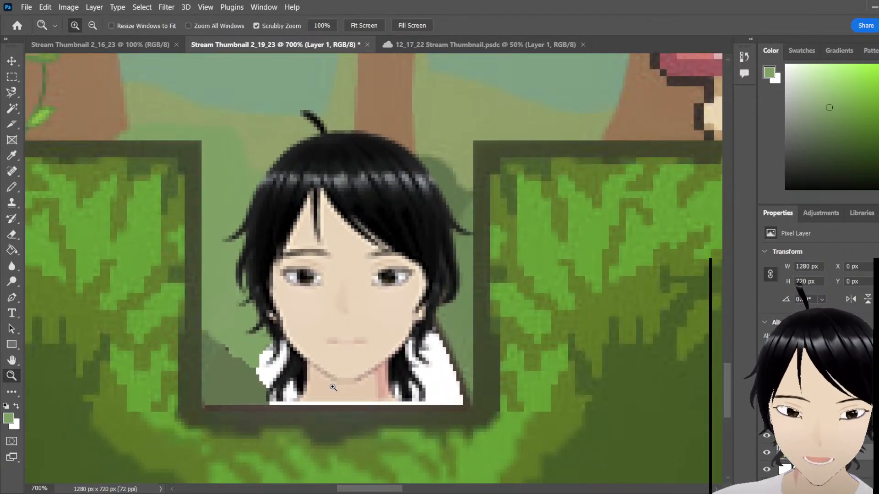
key("v")
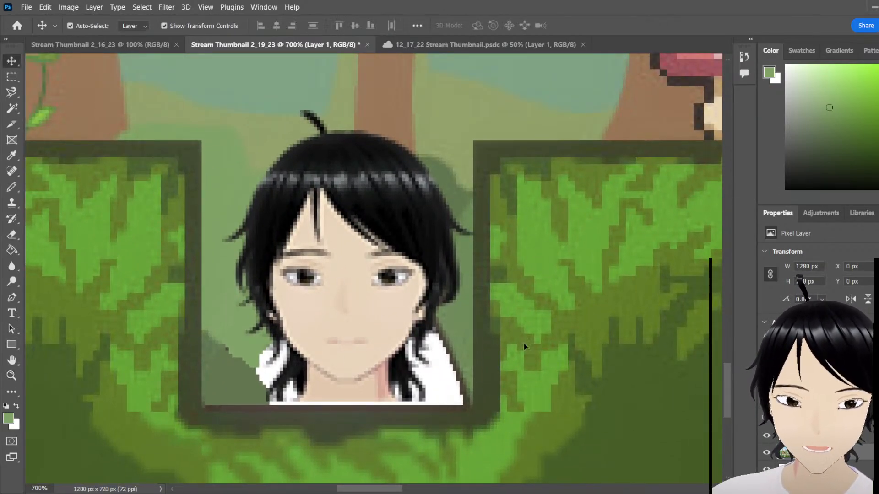
left_click(355, 233)
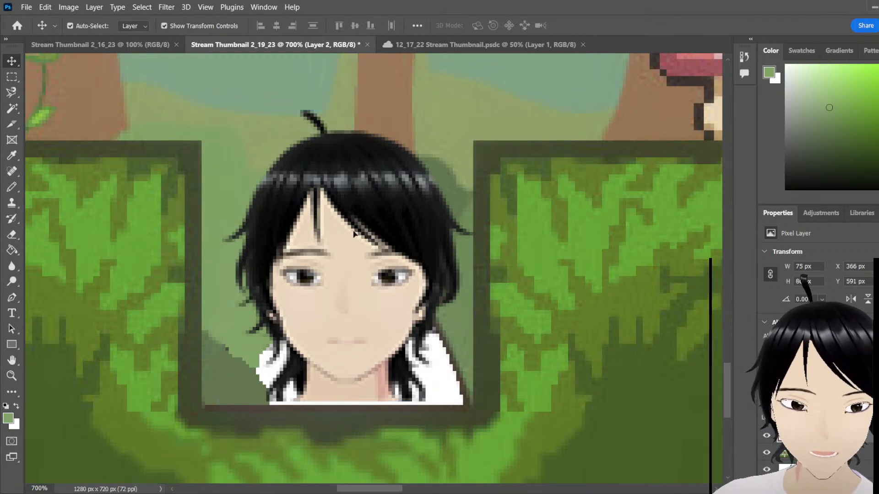
left_click_drag(353, 233, 353, 240)
left_click(411, 444)
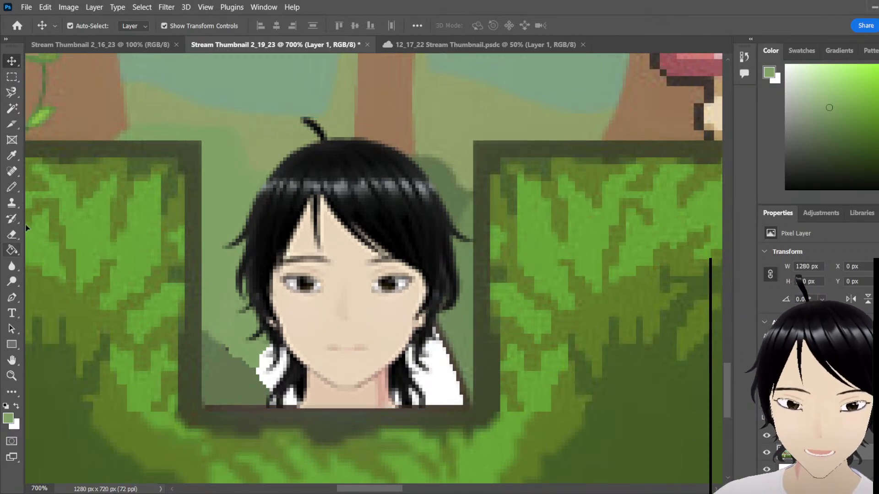
Sample the light green beside the head and pencil over the white area left of the neck on Layer 1
left_click(11, 155)
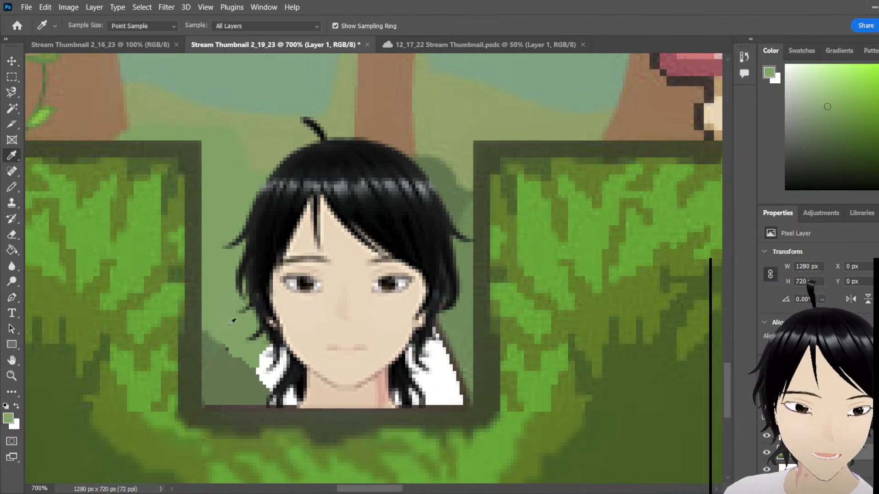
left_click(12, 187)
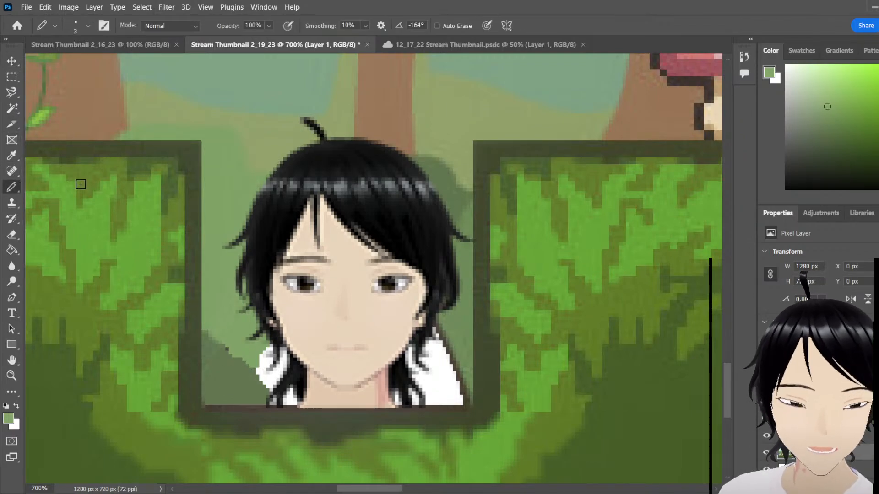
mouse_move(260, 355)
left_mouse_down()
mouse_move(282, 361)
mouse_move(274, 362)
left_mouse_up()
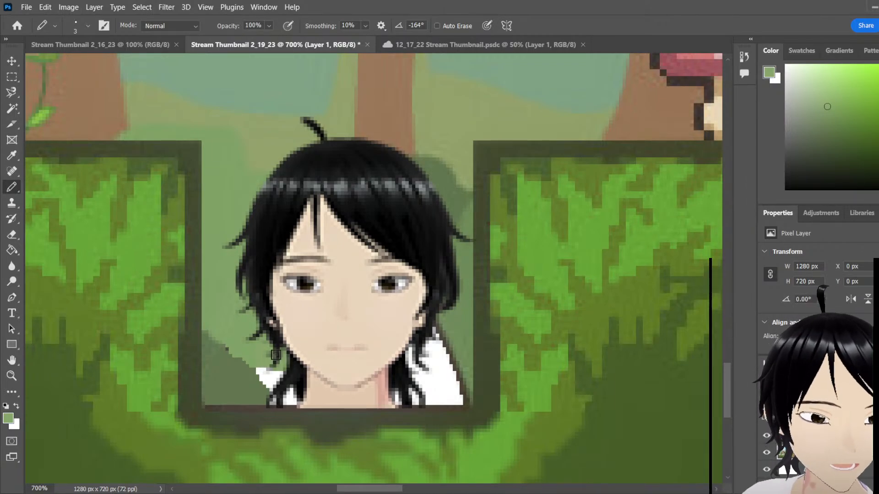
mouse_move(263, 362)
left_mouse_down()
mouse_move(269, 380)
mouse_move(287, 379)
left_mouse_up()
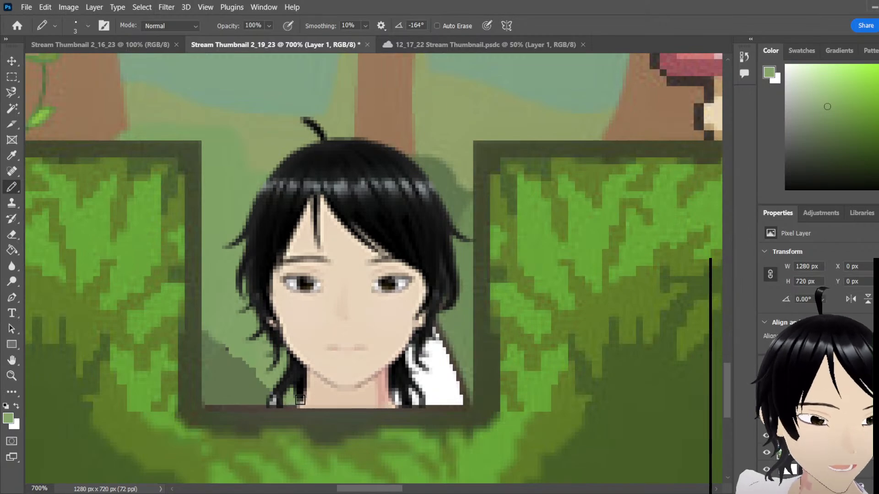
Sample the mid green right of the head and pencil over the remaining spike there, undoing the stroke that spills past the pit floor
key("i")
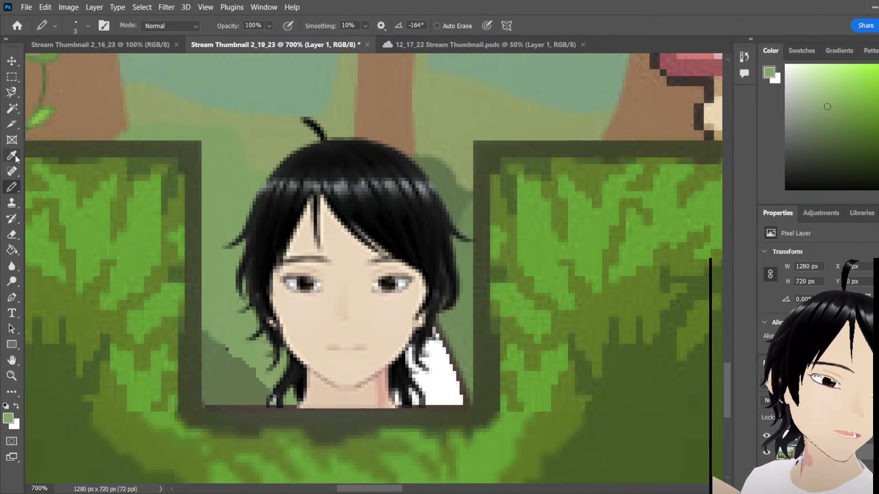
left_click(446, 326)
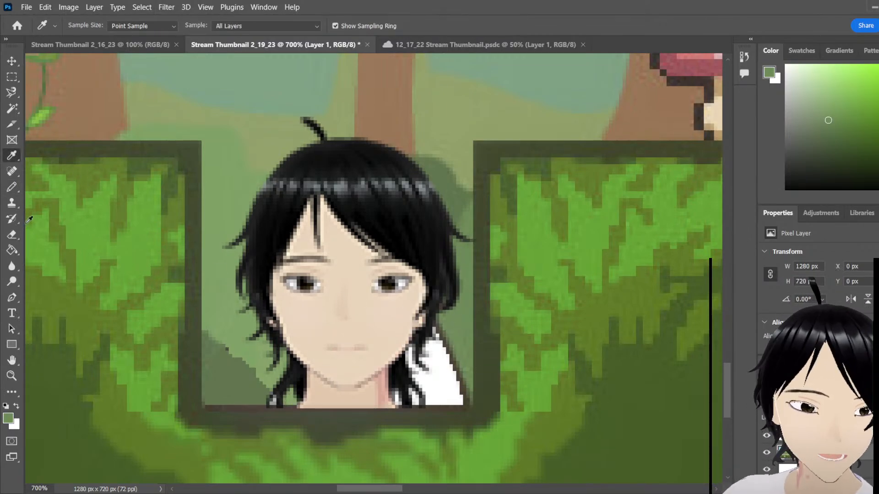
left_click(12, 187)
mouse_move(457, 352)
left_mouse_down()
mouse_move(438, 326)
mouse_move(447, 330)
mouse_move(463, 399)
mouse_move(454, 399)
mouse_move(459, 386)
mouse_move(443, 386)
mouse_move(448, 373)
mouse_move(435, 364)
mouse_move(436, 344)
mouse_move(412, 365)
left_mouse_up()
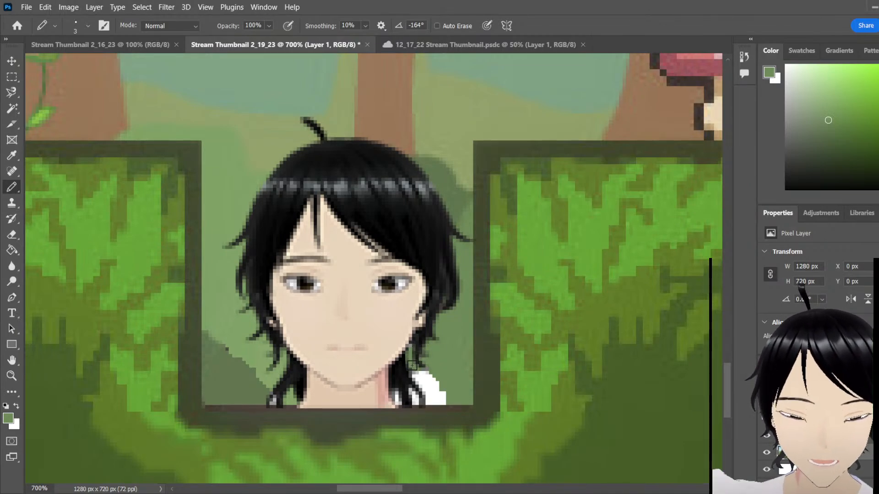
left_click_drag(447, 391, 465, 418)
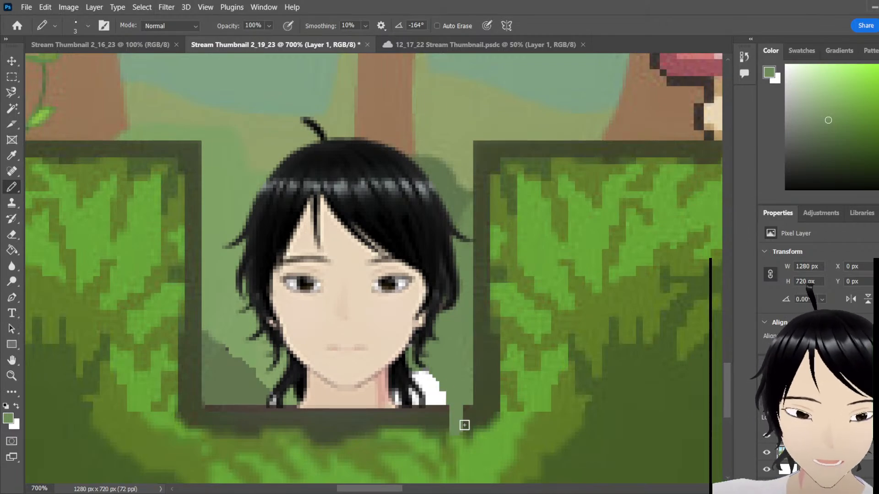
key("ctrl+z")
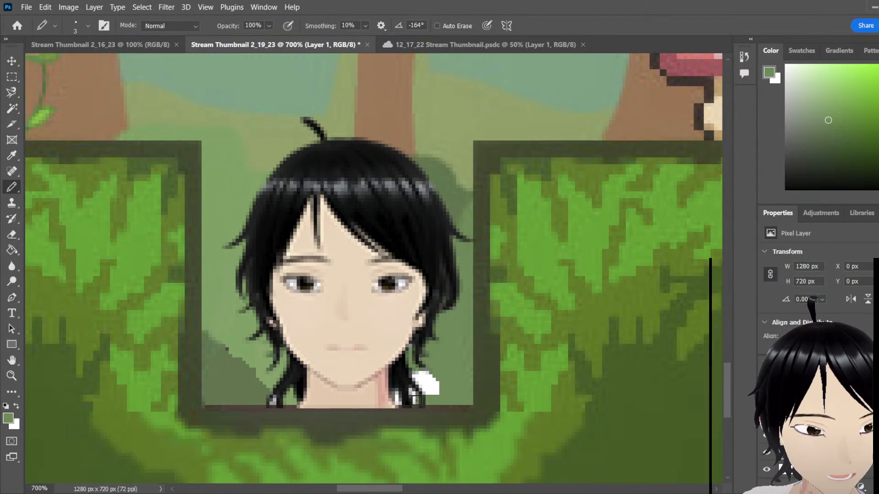
mouse_move(400, 399)
left_mouse_down()
mouse_move(422, 379)
mouse_move(433, 387)
left_mouse_up()
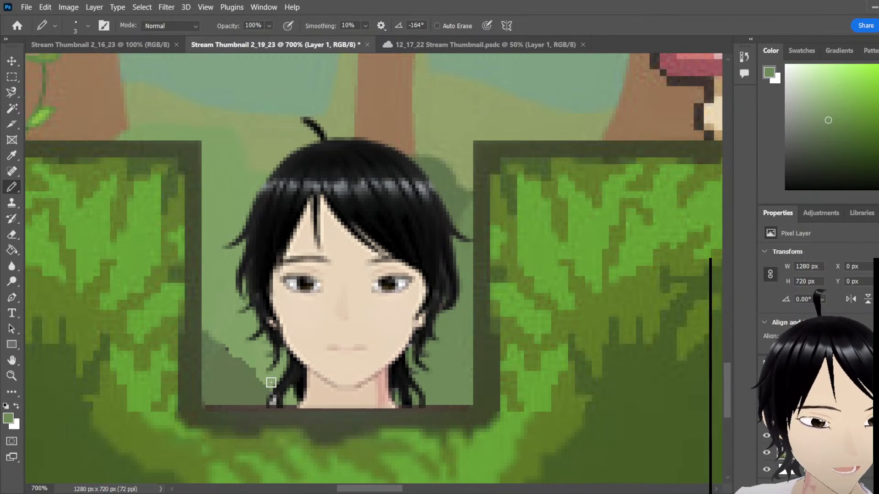
Sample the dark bush green and pencil over the white specks between the hair strands at the pit's lower left
key("i")
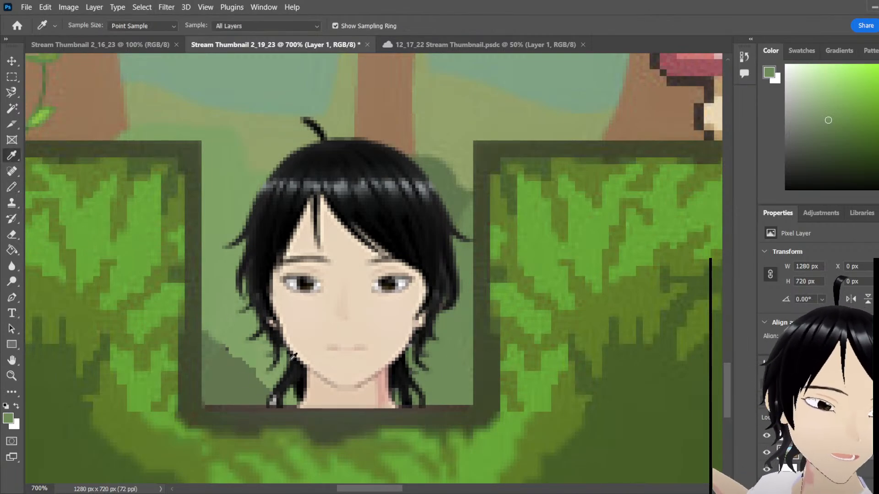
left_click(244, 378)
key("b")
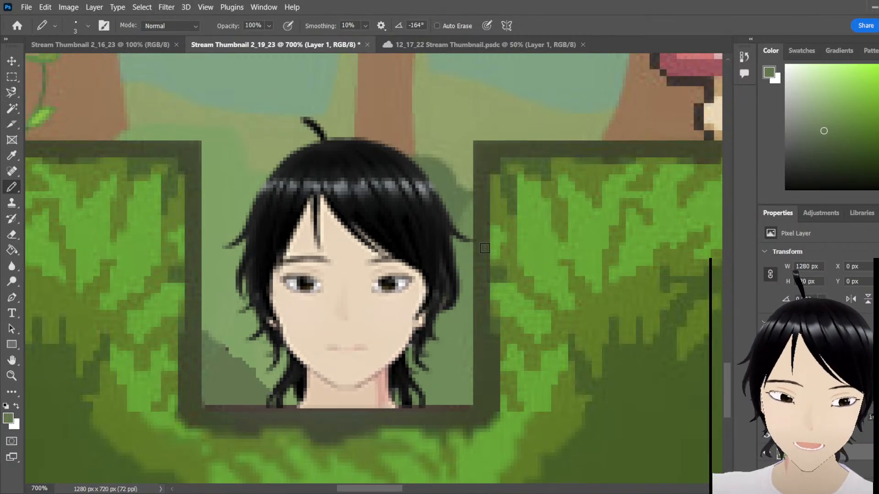
Duplicate the character's head from the pit and move the copy out over the ground to the right of it
left_click(12, 61)
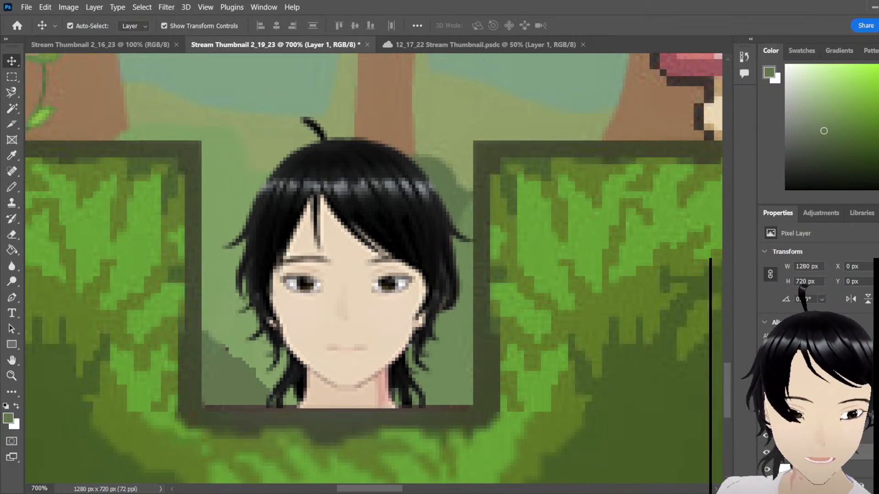
left_click(342, 281)
key("ctrl+c")
key("ctrl+v")
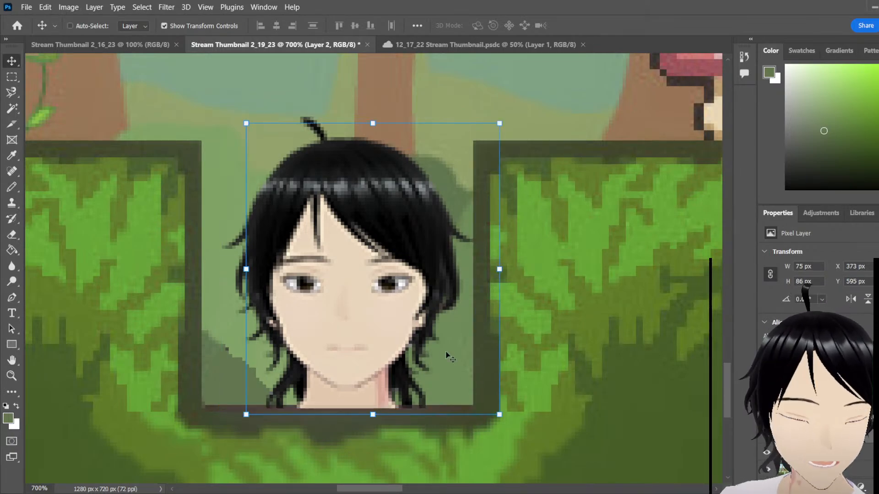
left_click_drag(367, 299, 587, 161)
left_click_drag(726, 382, 727, 359)
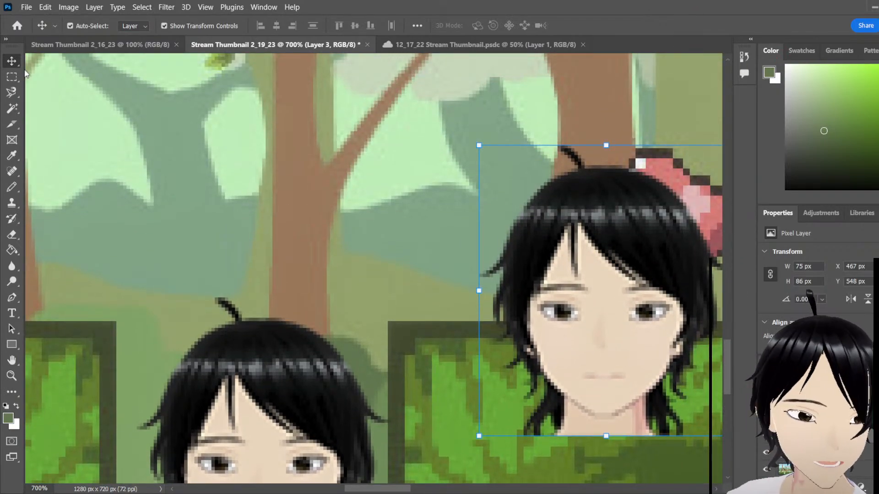
Place head copies over the white spike on the lower wooden platform and the first spike on the upper platform
left_click(11, 376)
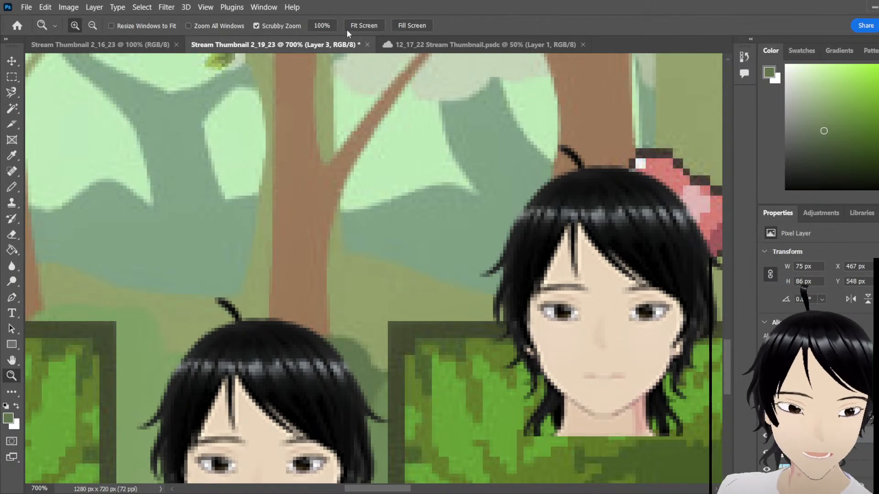
left_click(322, 26)
scroll(386, 277, "up", 3)
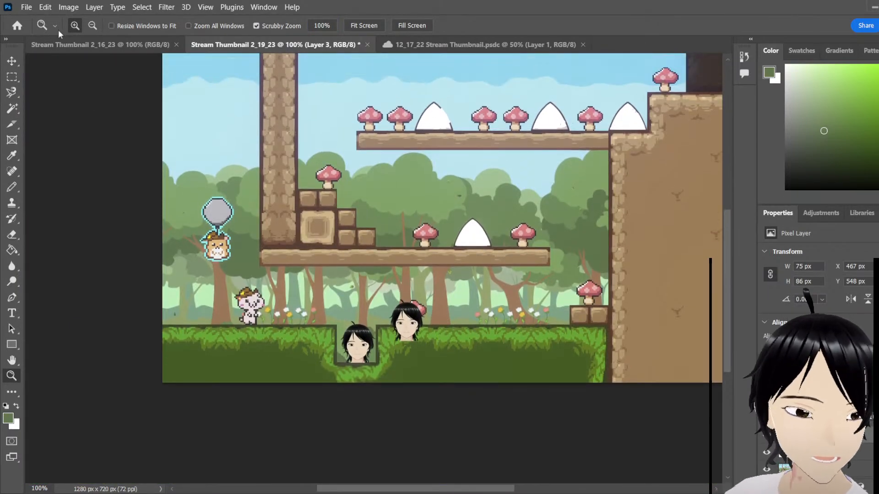
key("v")
left_click_drag(410, 333, 439, 111)
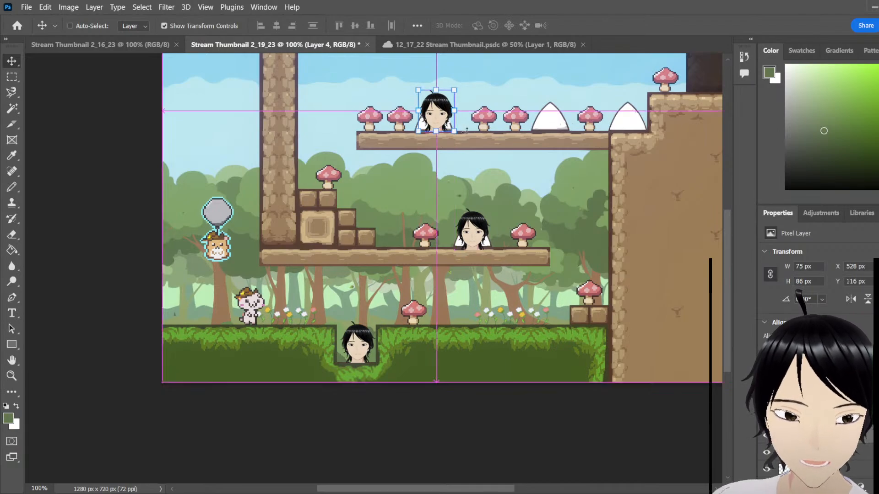
Paste two more head copies and place them over the middle and rightmost white spikes along the upper platform
key("ctrl+v")
left_click_drag(447, 222, 551, 114)
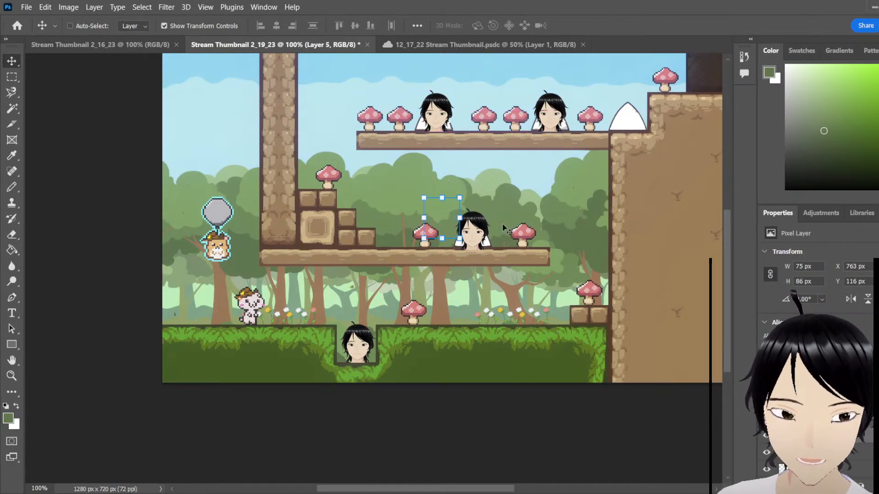
key("ctrl+v")
left_click_drag(447, 222, 637, 118)
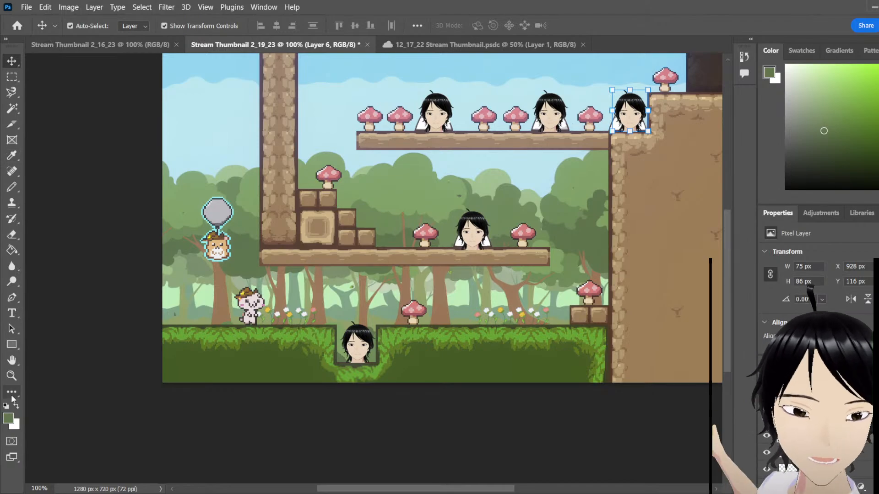
Sample the mid green background just right of the head on the lower platform
left_click(12, 376)
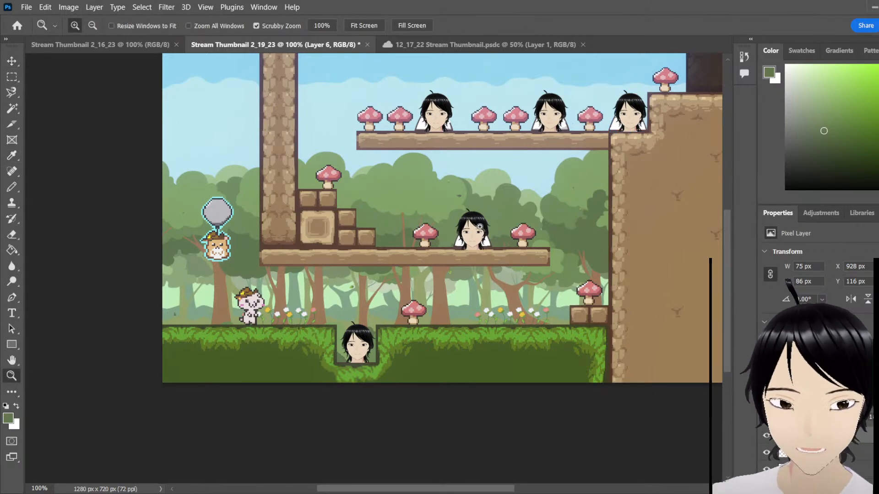
left_click_drag(479, 227, 506, 295)
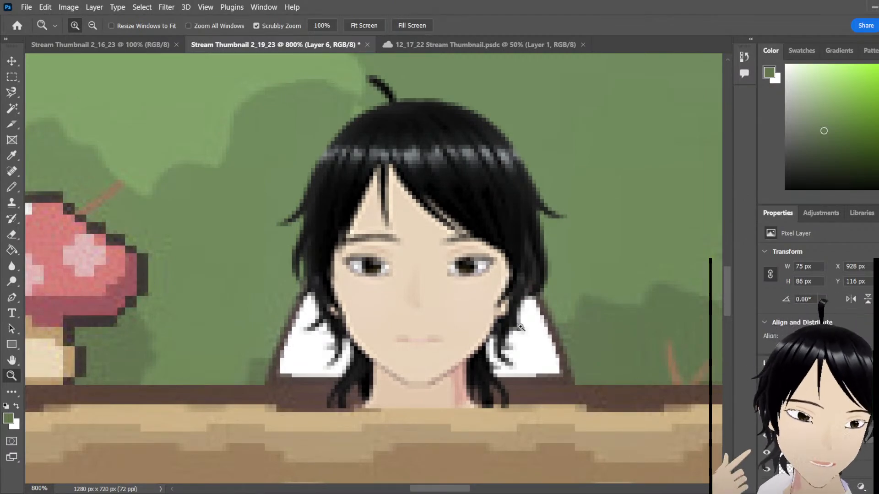
left_click(12, 155)
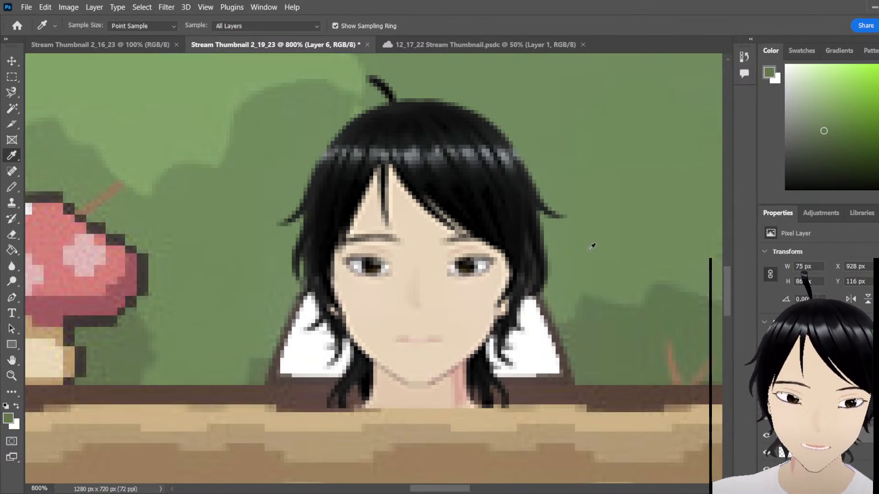
left_click(576, 256)
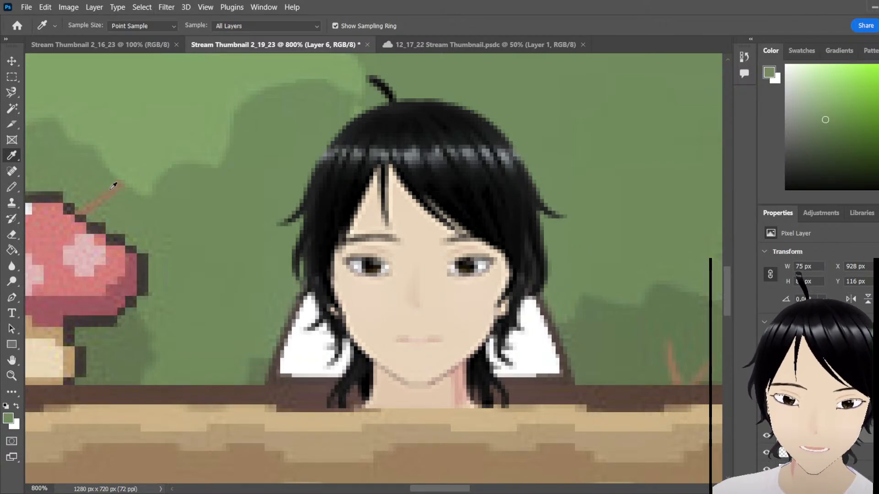
Try to pencil green over the spike around the lower platform's head on Layer 6, and undo the strokes
left_click(12, 186)
mouse_move(554, 315)
left_mouse_down()
mouse_move(523, 308)
mouse_move(528, 317)
left_mouse_up()
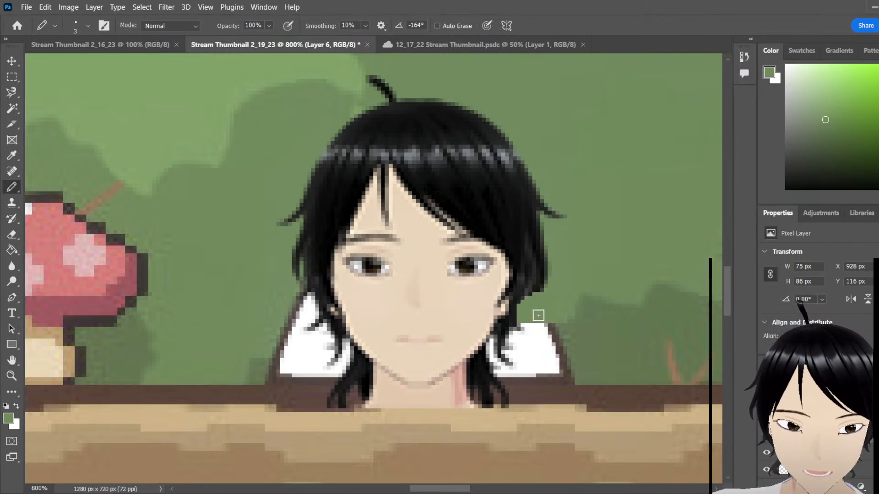
mouse_move(515, 298)
left_mouse_down()
mouse_move(550, 306)
mouse_move(542, 315)
mouse_move(544, 301)
mouse_move(552, 310)
mouse_move(543, 314)
mouse_move(525, 298)
mouse_move(556, 354)
left_mouse_up()
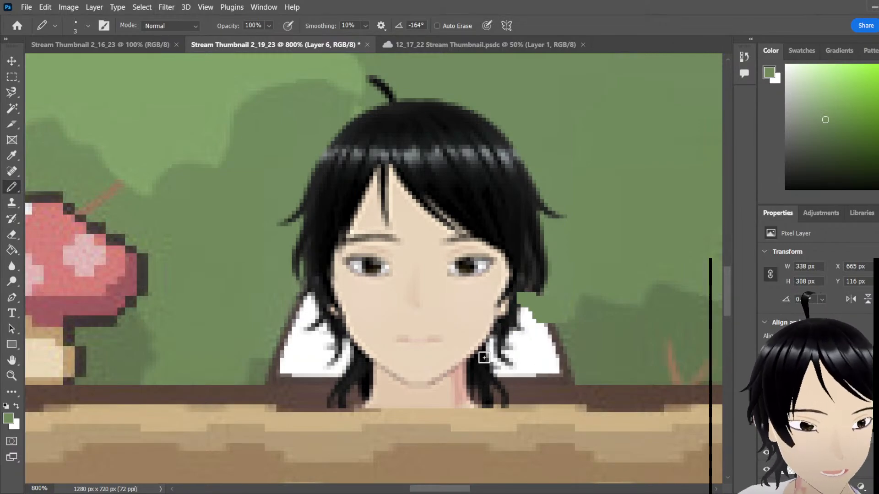
mouse_move(286, 313)
left_mouse_down()
mouse_move(292, 316)
mouse_move(311, 293)
mouse_move(304, 310)
mouse_move(322, 282)
left_mouse_up()
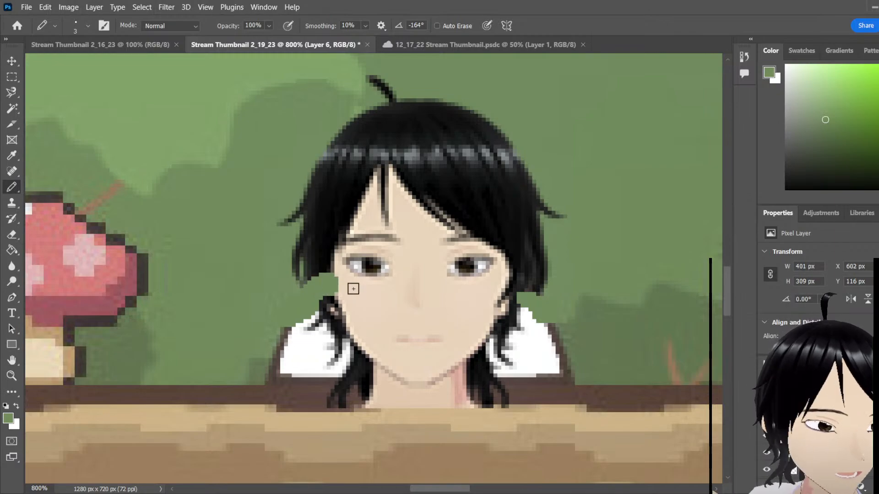
key("ctrl+z")
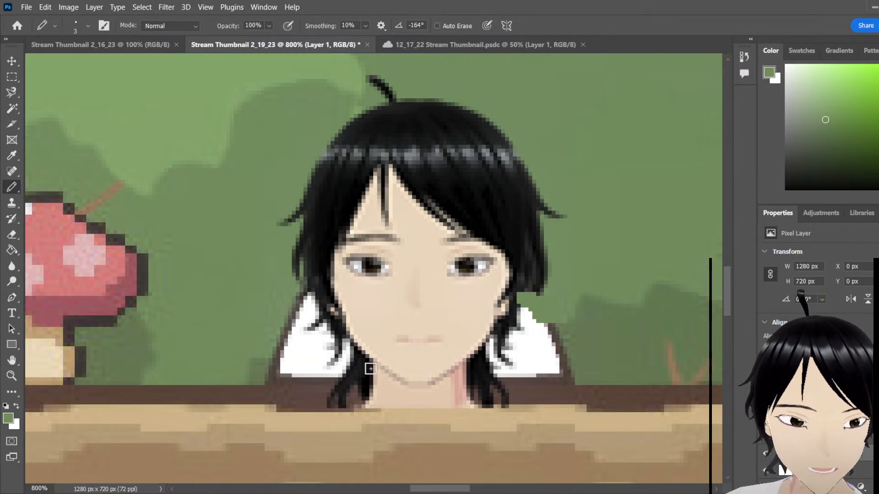
key("ctrl+z")
key("ctrl+z")
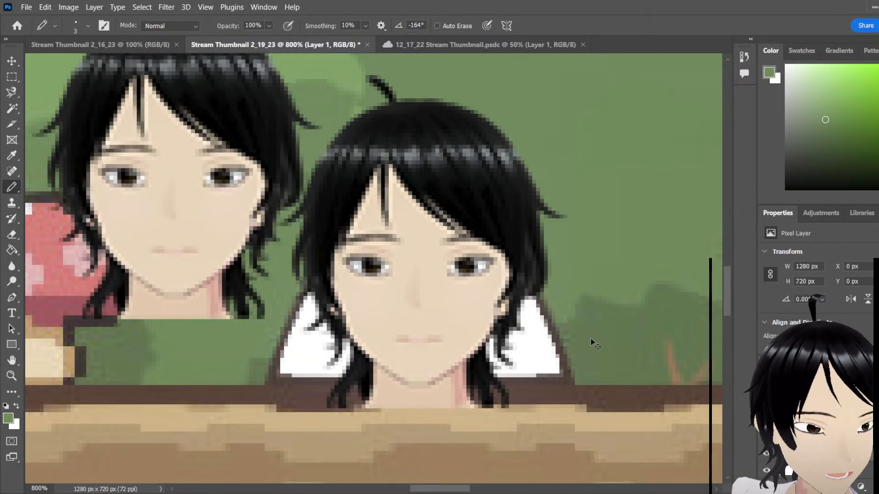
key("ctrl+y")
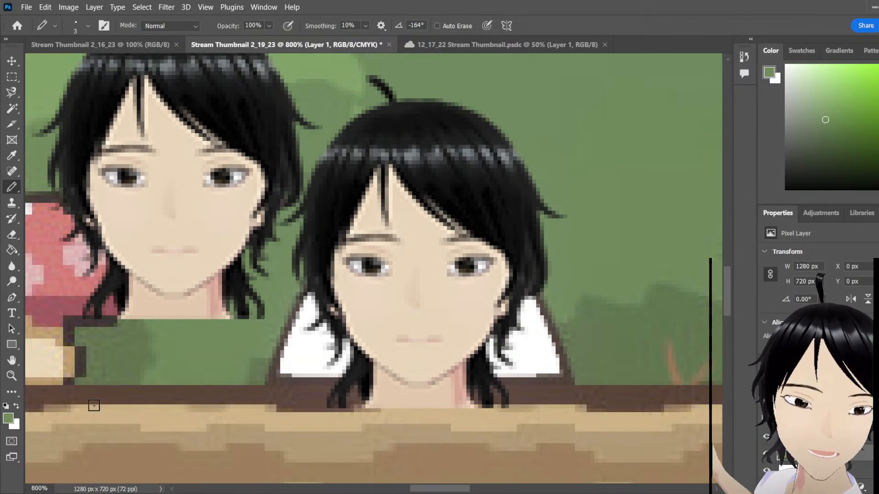
Move the extra head copy beside the lower platform's head back over the rightmost spike at the upper platform's end
key("z")
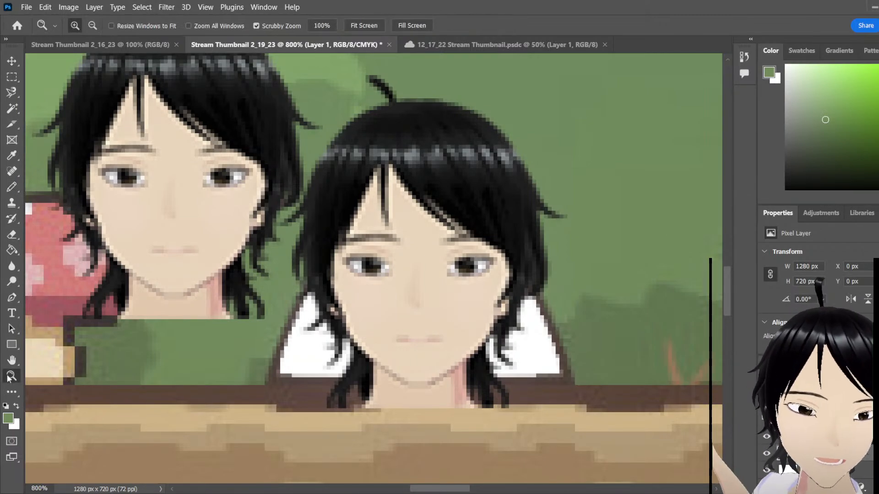
left_click(336, 27)
left_click(11, 60)
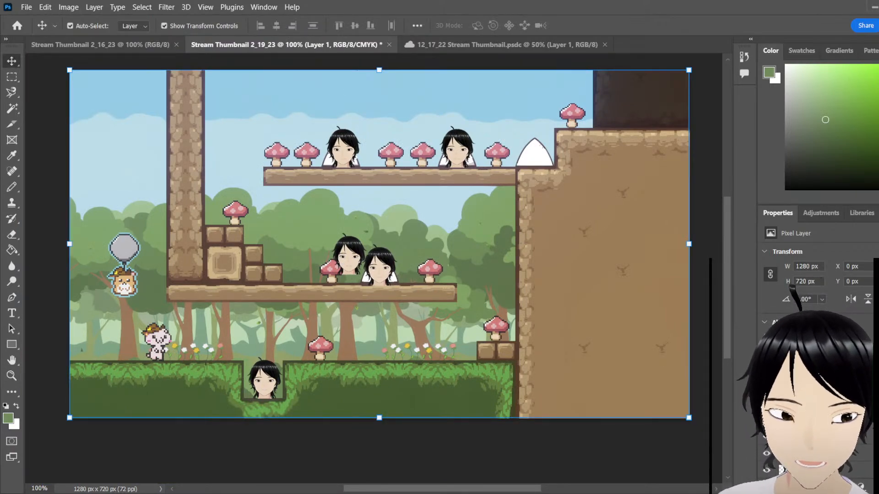
left_click(360, 247)
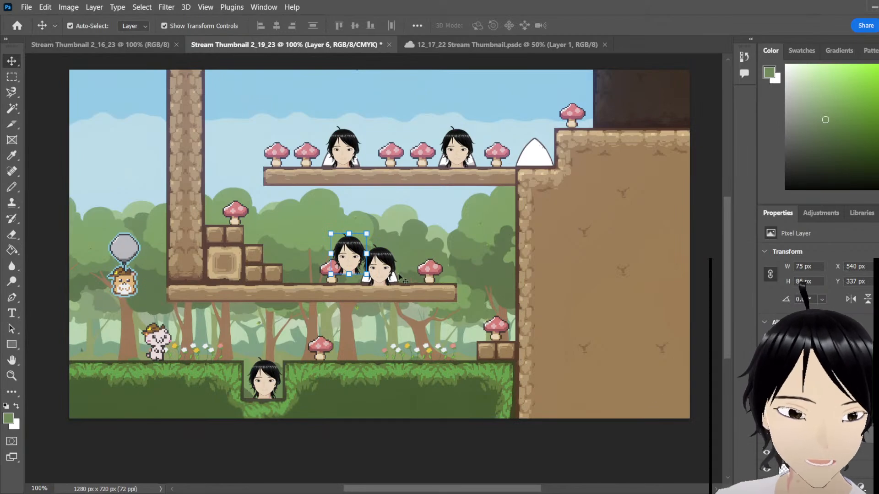
left_click_drag(360, 247, 546, 135)
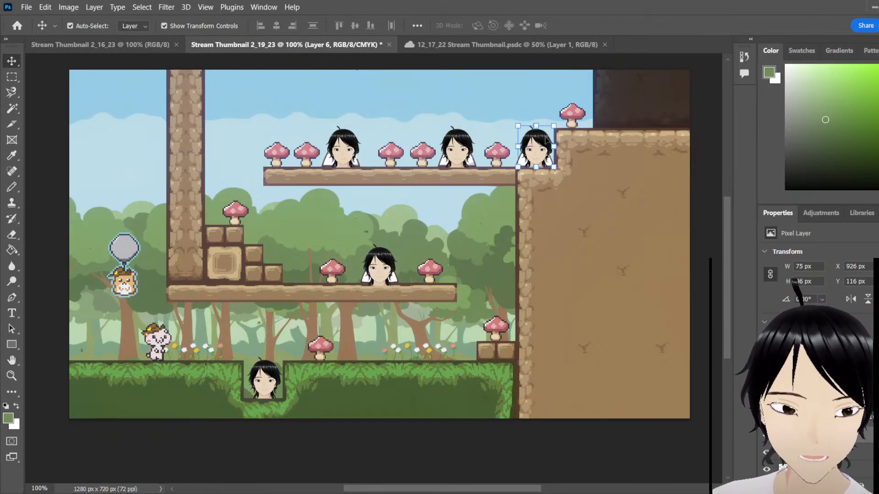
Raise the lower platform's head on Layer 3 slightly so its neck rests on the platform's dark top edge
left_click(306, 295)
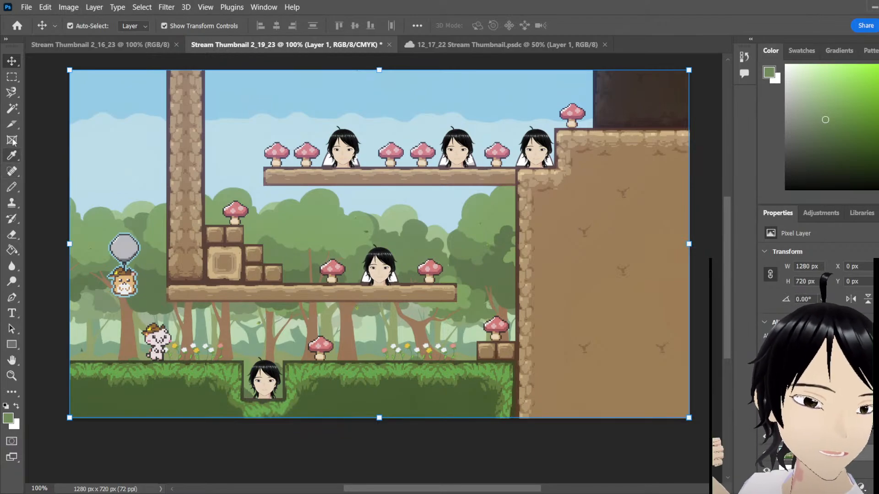
left_click(11, 375)
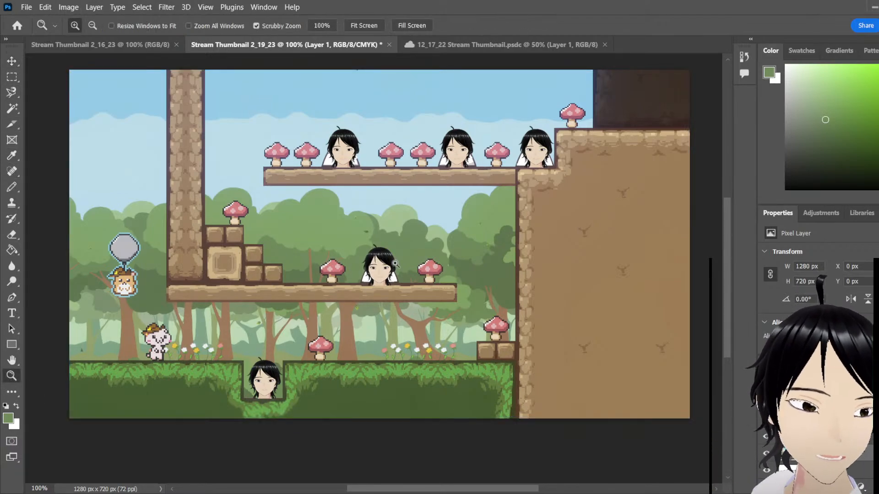
left_click(390, 266)
left_click(389, 266)
left_click(337, 302)
left_click(312, 319)
left_click(311, 320)
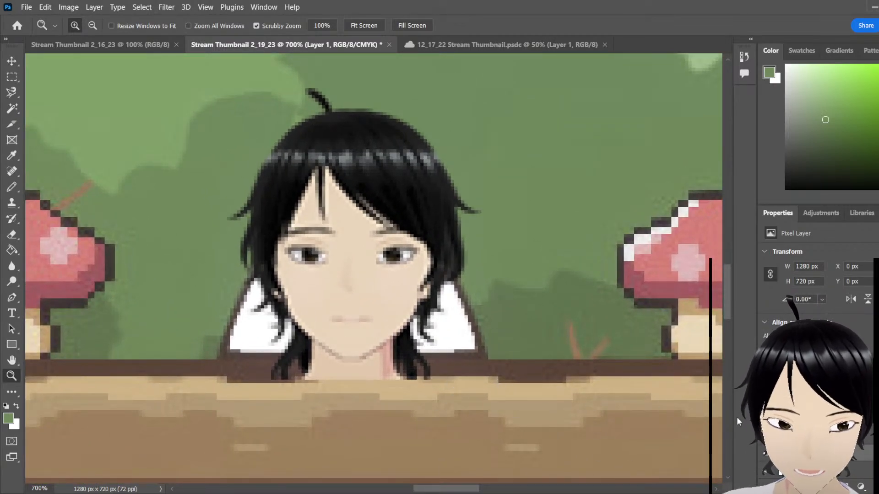
left_click(815, 453)
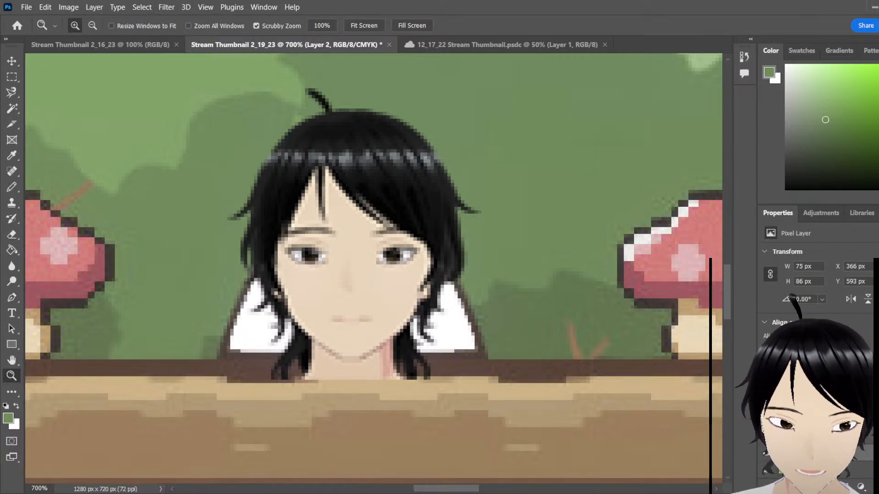
left_click(814, 436)
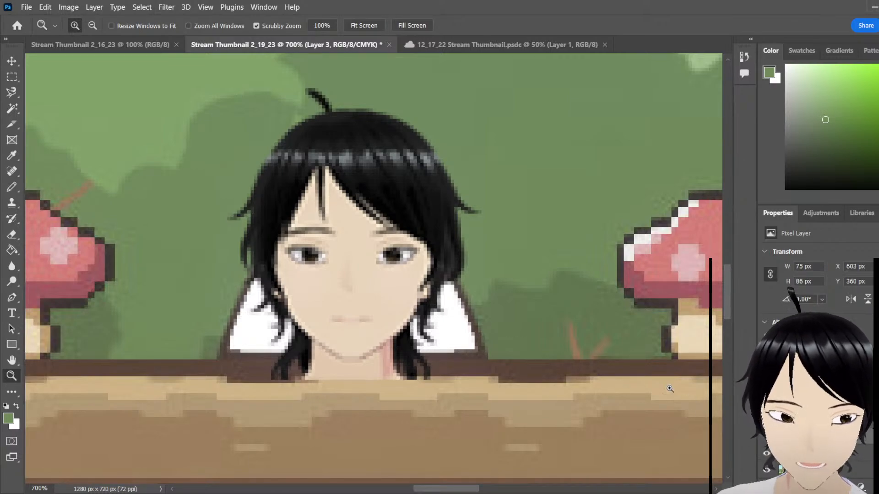
key("v")
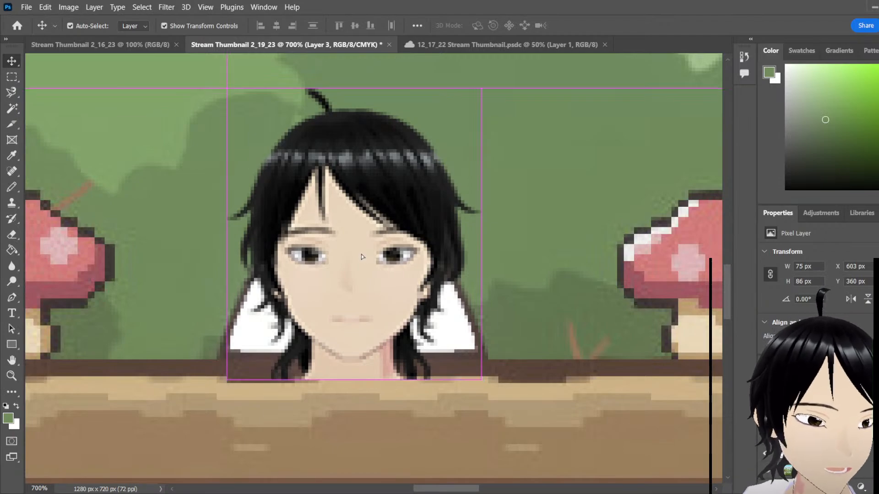
mouse_move(358, 258)
left_mouse_down()
mouse_move(361, 236)
mouse_move(368, 250)
left_mouse_up()
Pencil the sampled mid green on Layer 1 over the upper spike remnants on both sides of the lower platform's head
left_click(375, 369)
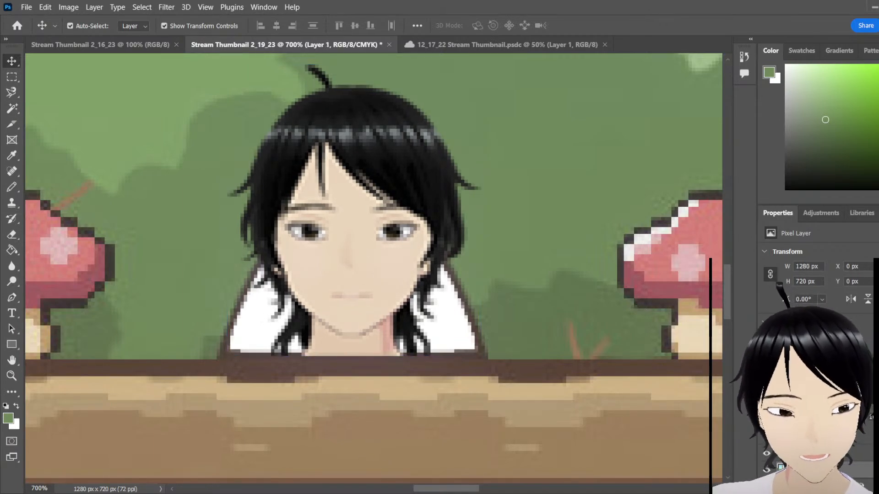
left_click(12, 375)
left_click(348, 253)
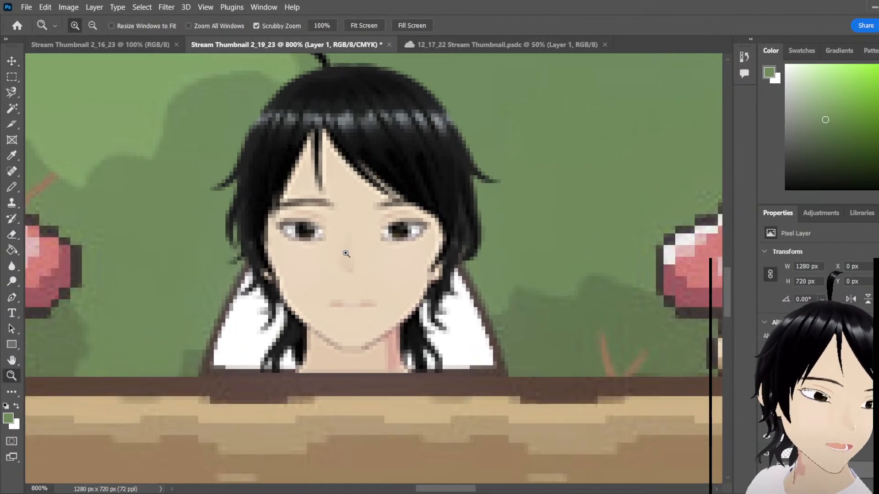
left_click(348, 253)
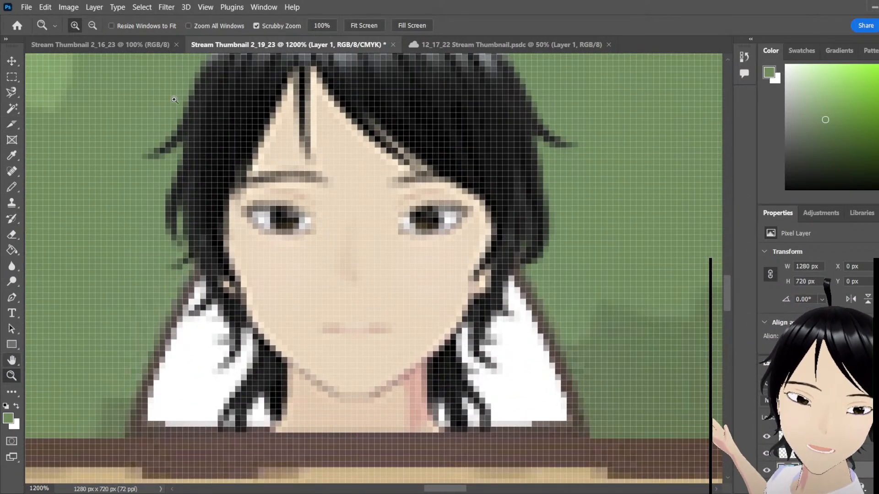
left_click(92, 25)
left_click(243, 286)
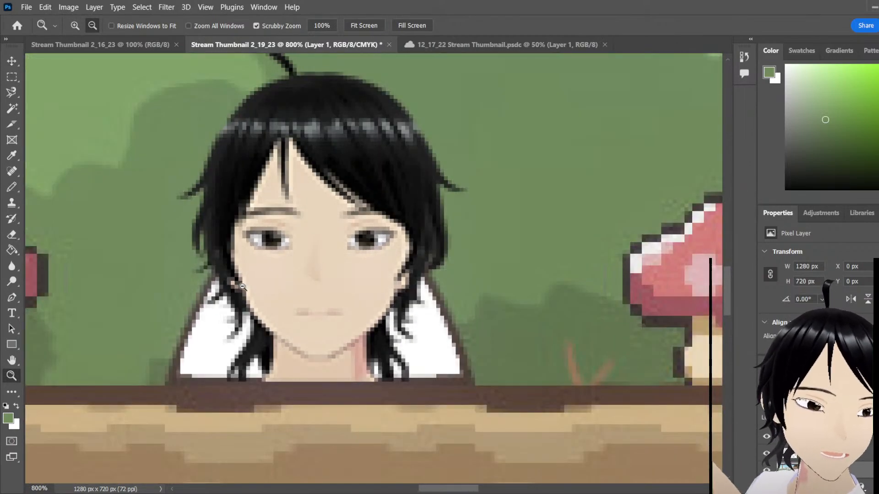
left_click(11, 108)
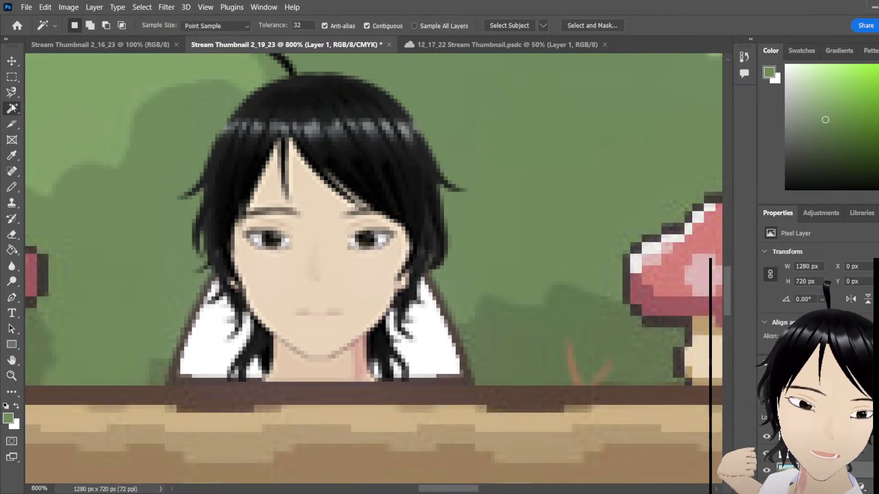
left_click(11, 155)
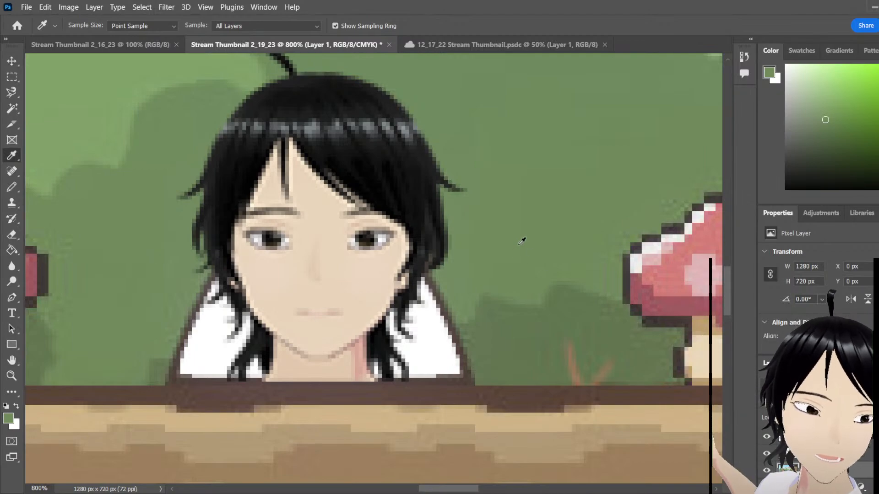
left_click(11, 188)
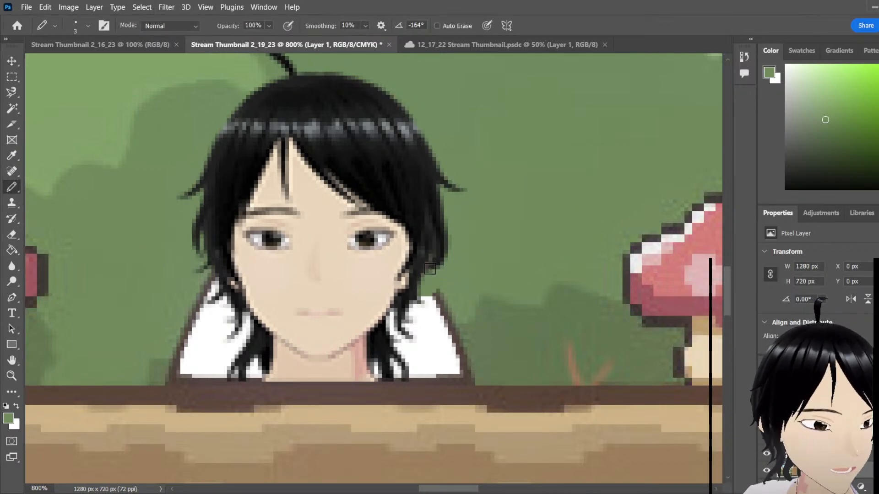
mouse_move(433, 290)
left_mouse_down()
mouse_move(450, 315)
mouse_move(427, 297)
left_mouse_up()
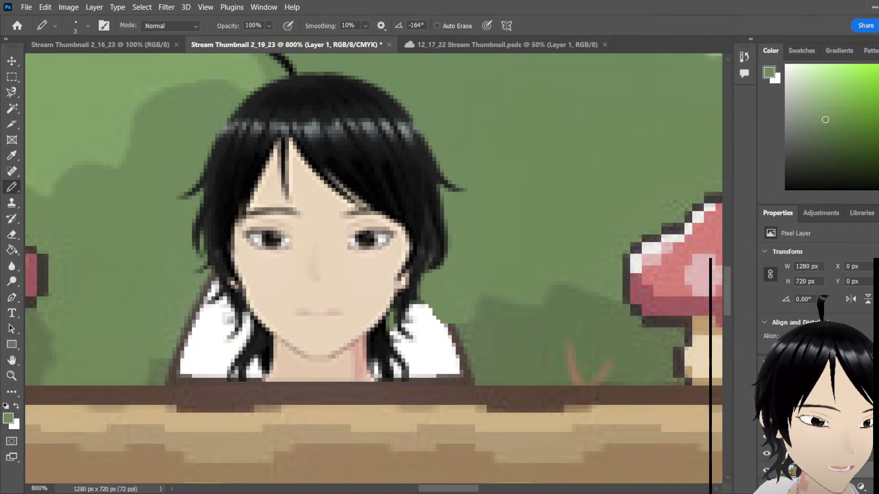
mouse_move(229, 319)
left_mouse_down()
mouse_move(205, 290)
mouse_move(213, 288)
mouse_move(191, 310)
mouse_move(221, 300)
mouse_move(182, 335)
mouse_move(179, 352)
mouse_move(209, 326)
mouse_move(205, 345)
mouse_move(237, 305)
mouse_move(246, 320)
mouse_move(224, 332)
mouse_move(219, 336)
left_mouse_up()
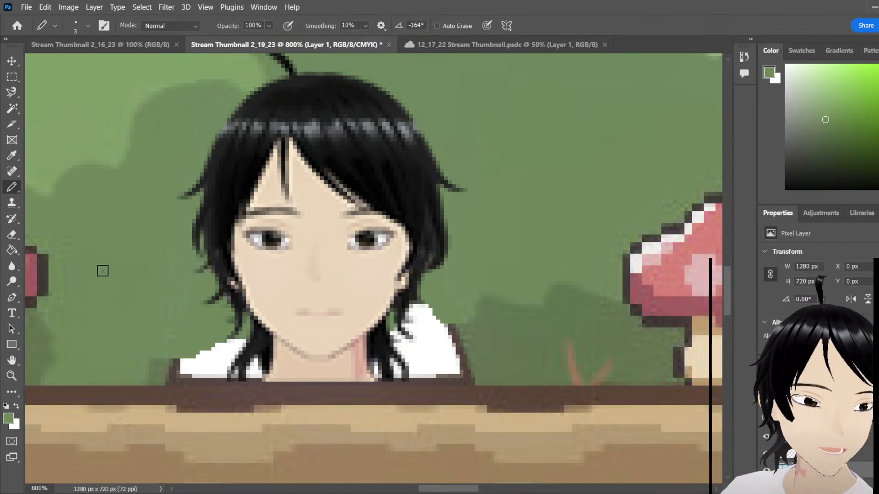
Sample the darker bush green, pencil it over the remaining spike remnants beside the lower platform's head, and blur the painted edges
key("i")
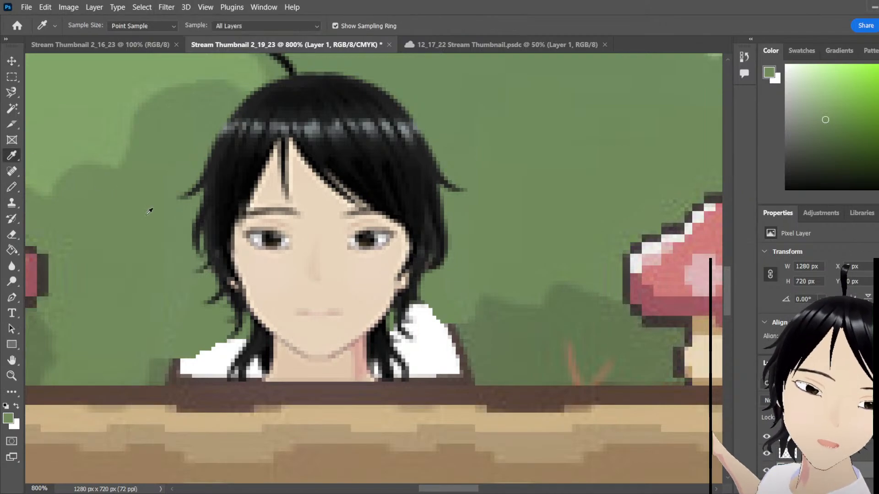
left_click(499, 320)
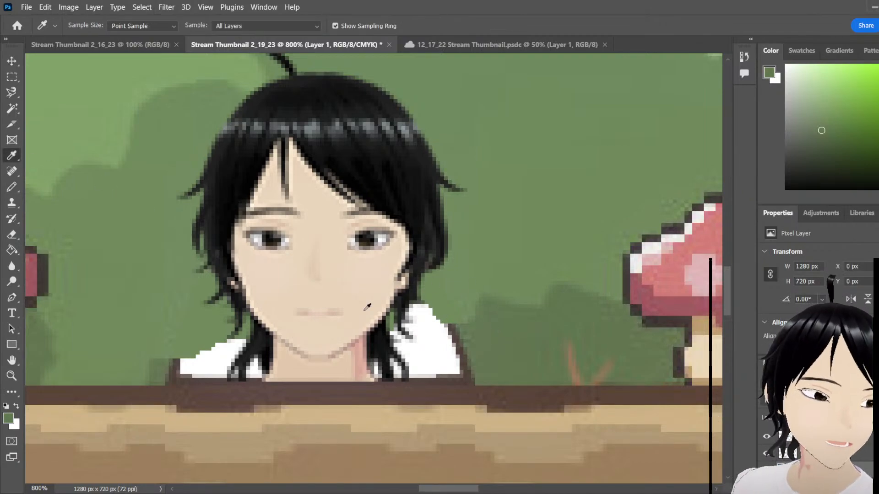
left_click(12, 187)
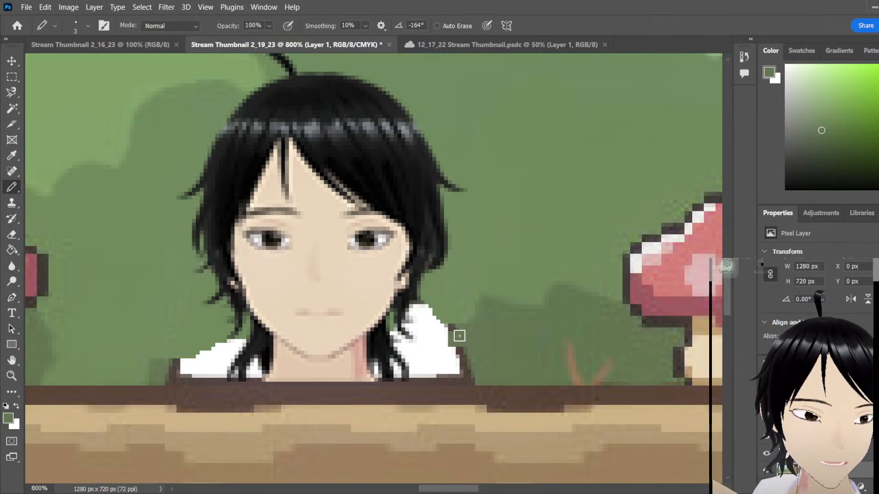
mouse_move(450, 330)
left_mouse_down()
mouse_move(462, 351)
mouse_move(455, 358)
mouse_move(471, 361)
mouse_move(474, 378)
mouse_move(433, 370)
mouse_move(447, 356)
mouse_move(430, 339)
mouse_move(407, 334)
mouse_move(417, 308)
mouse_move(442, 337)
mouse_move(421, 328)
left_mouse_up()
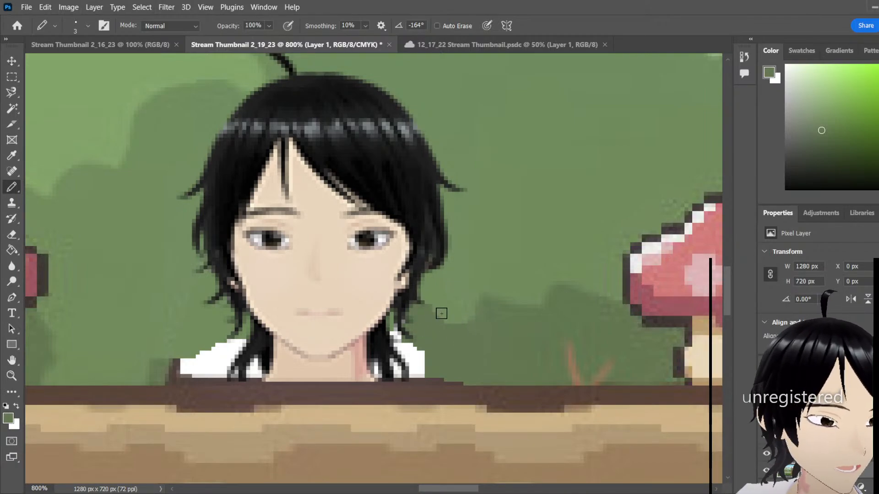
mouse_move(426, 351)
left_mouse_down()
mouse_move(421, 368)
mouse_move(380, 371)
mouse_move(407, 356)
mouse_move(394, 341)
mouse_move(402, 336)
left_mouse_up()
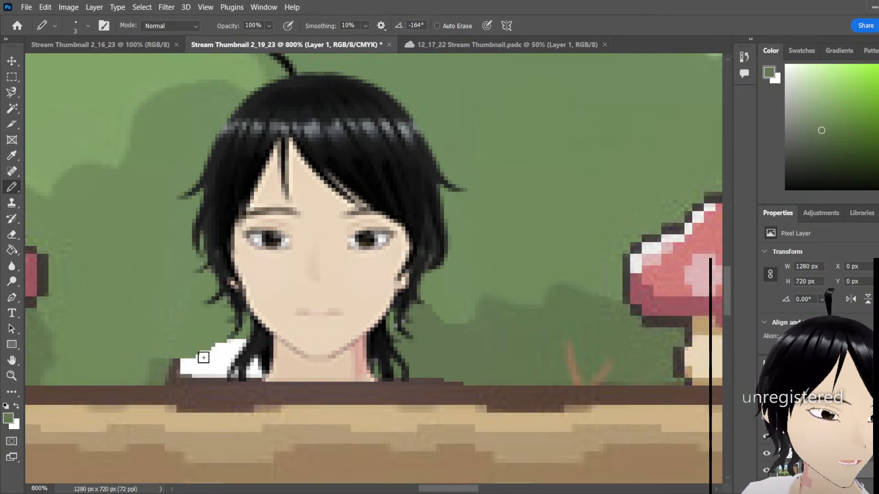
mouse_move(177, 370)
left_mouse_down()
mouse_move(206, 365)
mouse_move(233, 346)
mouse_move(263, 365)
left_mouse_up()
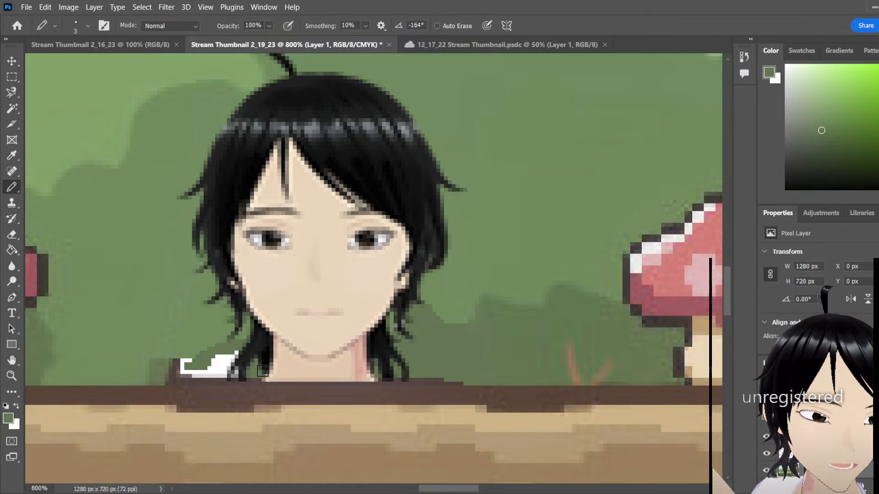
mouse_move(232, 361)
left_mouse_down()
mouse_move(183, 367)
mouse_move(231, 371)
left_mouse_up()
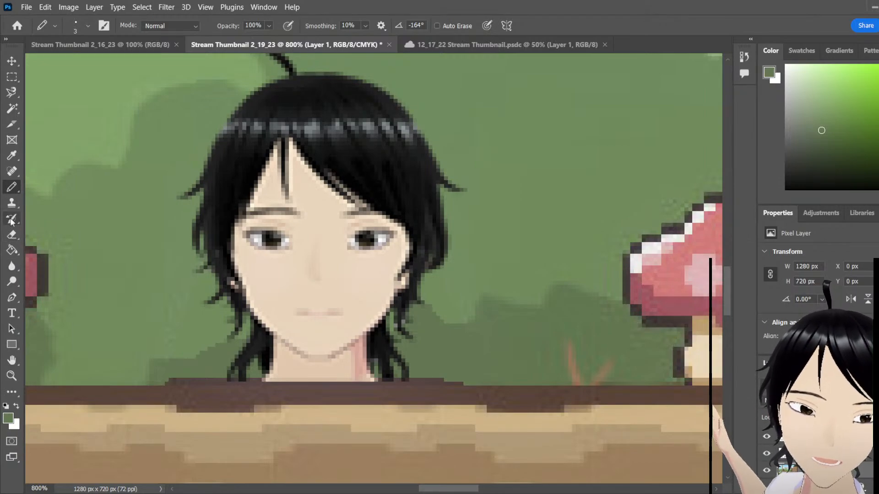
left_click(12, 267)
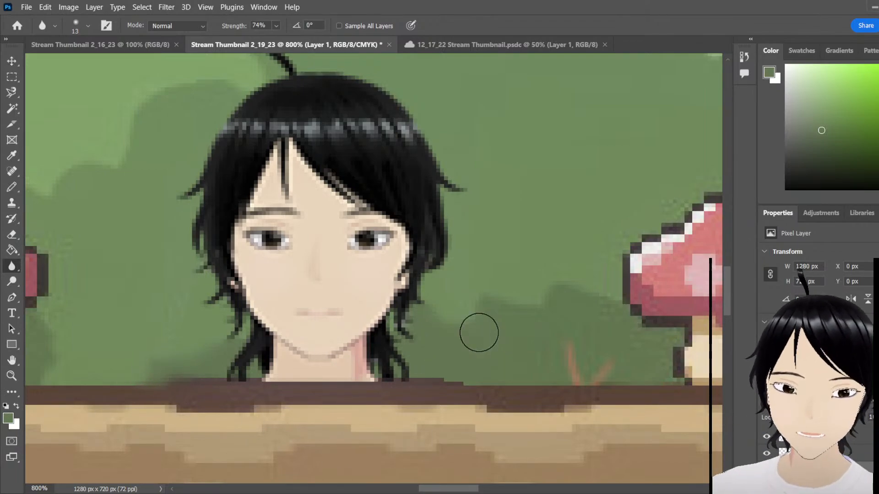
Sample the light blue sky beside the upper platform's head between mushrooms and pencil it over the spike remnants on both sides
scroll(479, 333, "up", 10)
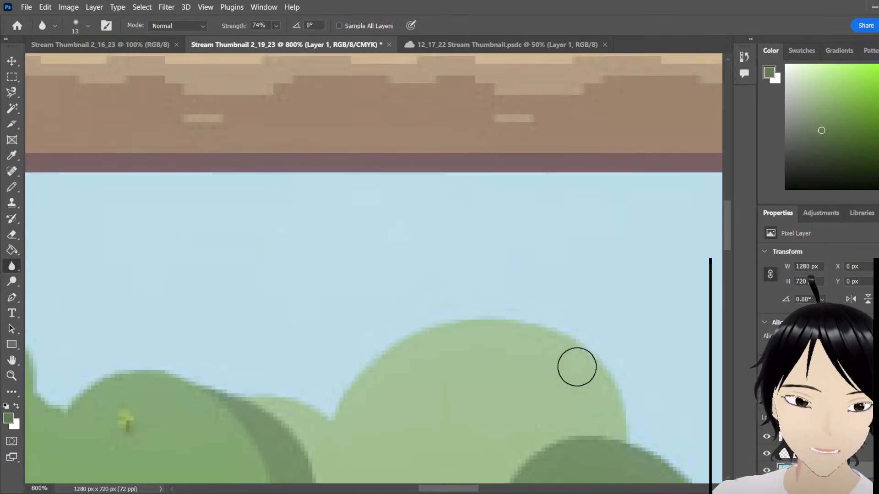
scroll(577, 367, "up", 6)
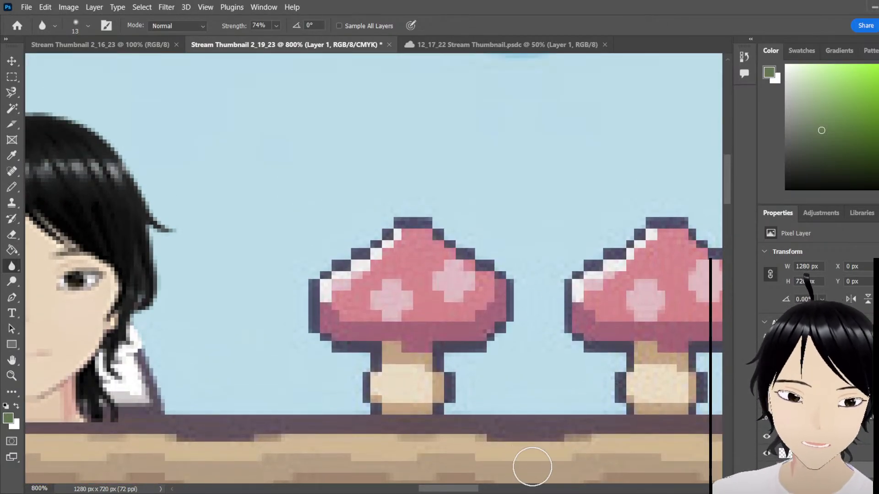
scroll(451, 476, "right", 8)
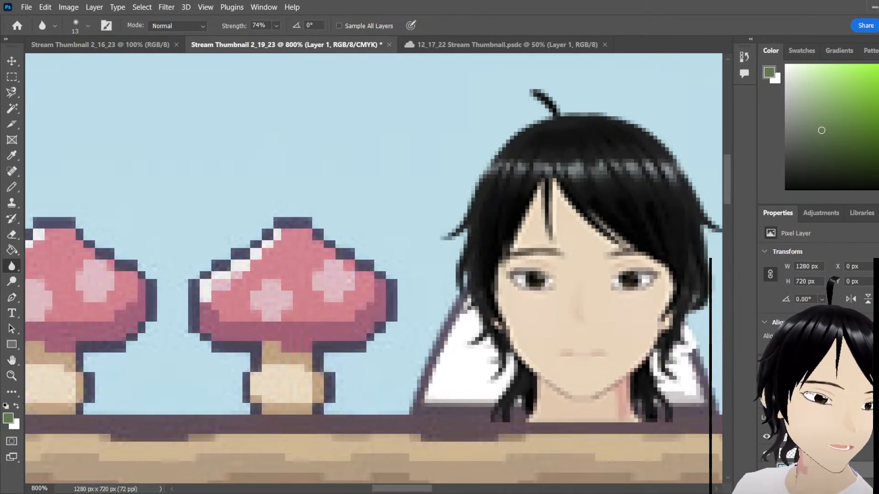
scroll(418, 426, "right", 8)
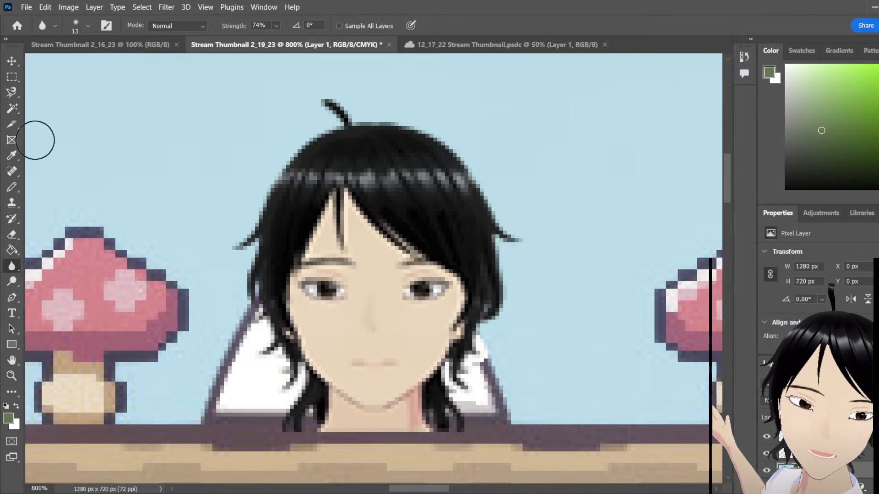
left_click(12, 156)
left_click(206, 230)
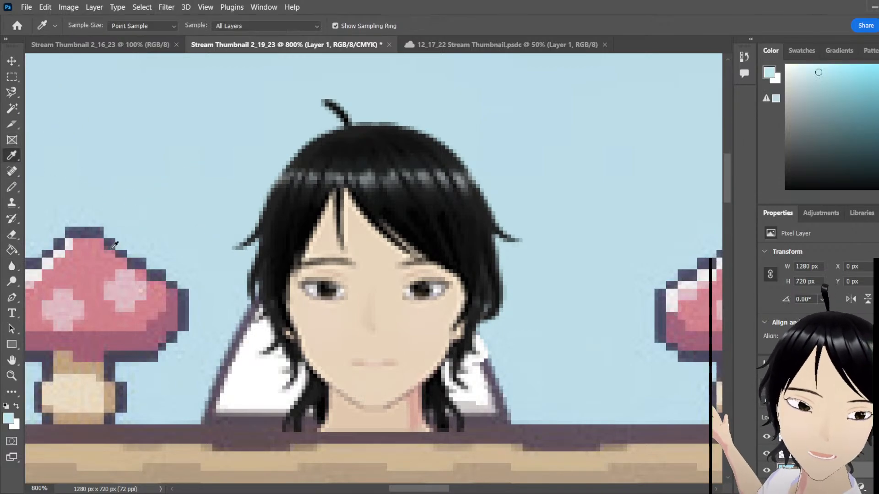
left_click(12, 186)
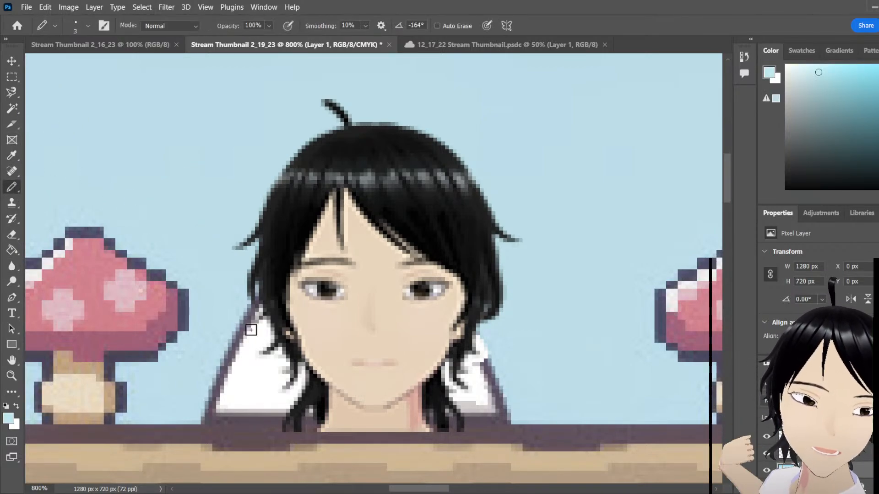
mouse_move(267, 302)
left_mouse_down()
mouse_move(246, 318)
mouse_move(278, 326)
mouse_move(241, 346)
mouse_move(236, 327)
mouse_move(213, 384)
mouse_move(274, 361)
left_mouse_up()
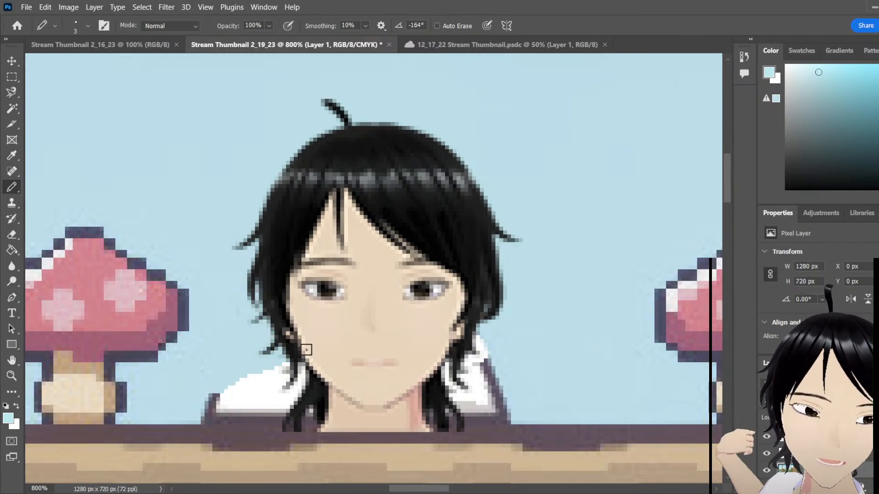
mouse_move(486, 328)
left_mouse_down()
mouse_move(496, 350)
mouse_move(466, 354)
left_mouse_up()
mouse_move(496, 365)
left_mouse_down()
mouse_move(450, 381)
mouse_move(510, 393)
mouse_move(490, 403)
mouse_move(519, 416)
mouse_move(415, 417)
mouse_move(478, 399)
mouse_move(441, 399)
mouse_move(476, 408)
left_mouse_up()
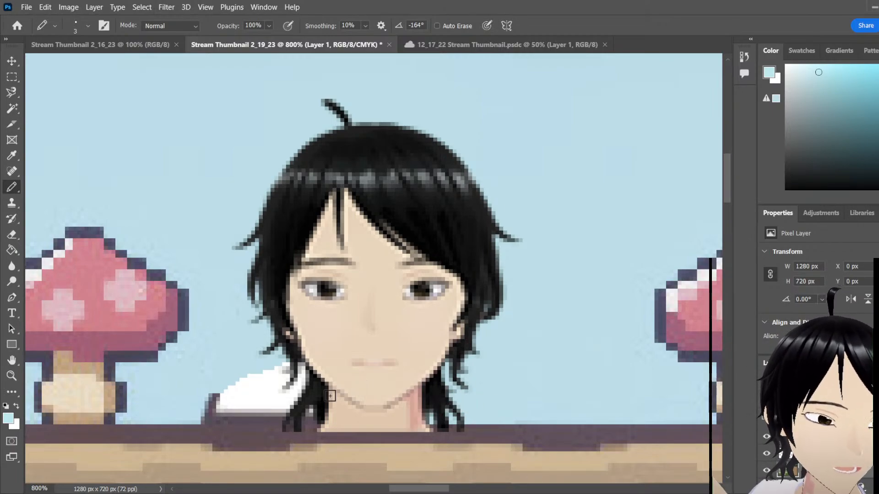
mouse_move(298, 395)
left_mouse_down()
mouse_move(212, 396)
mouse_move(197, 411)
mouse_move(211, 418)
mouse_move(334, 411)
mouse_move(314, 417)
mouse_move(322, 399)
mouse_move(313, 381)
mouse_move(286, 383)
mouse_move(285, 370)
mouse_move(303, 364)
mouse_move(205, 406)
mouse_move(287, 397)
mouse_move(258, 410)
left_mouse_up()
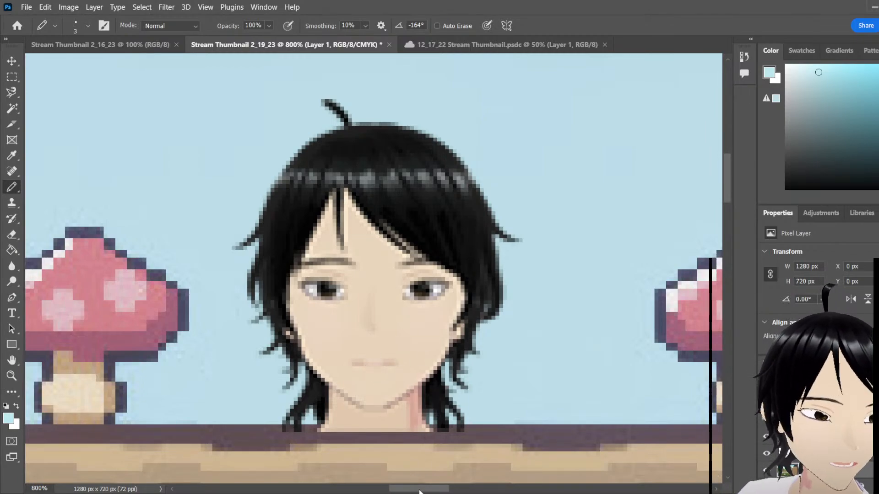
Pencil the same sky blue over the spike remnants around the next head to the right on the upper platform
left_click_drag(419, 492, 496, 492)
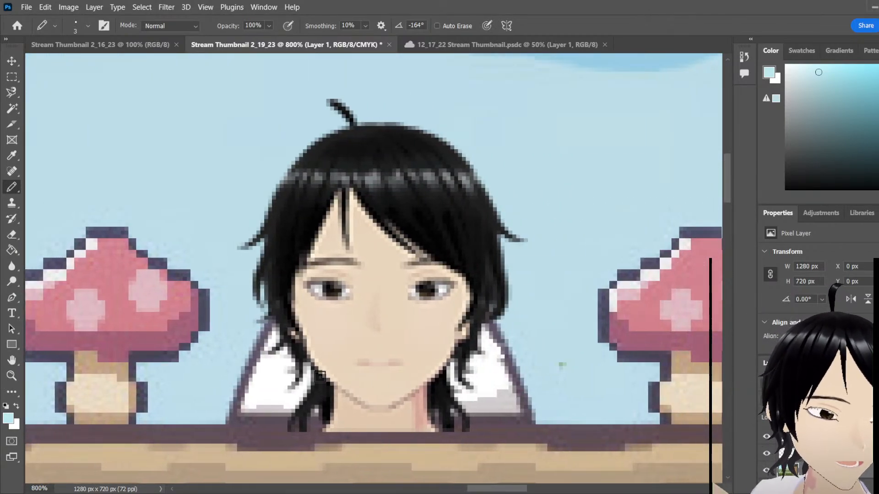
mouse_move(319, 376)
left_mouse_down()
mouse_move(287, 342)
mouse_move(260, 344)
mouse_move(266, 324)
left_mouse_up()
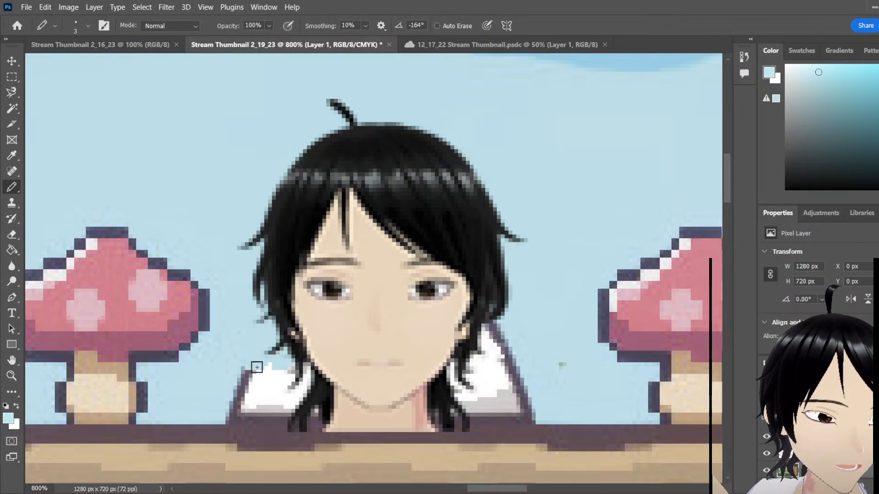
mouse_move(255, 365)
left_mouse_down()
mouse_move(231, 381)
mouse_move(239, 380)
mouse_move(232, 417)
mouse_move(333, 416)
mouse_move(298, 398)
mouse_move(241, 398)
mouse_move(278, 407)
mouse_move(265, 407)
mouse_move(272, 383)
mouse_move(288, 377)
left_mouse_up()
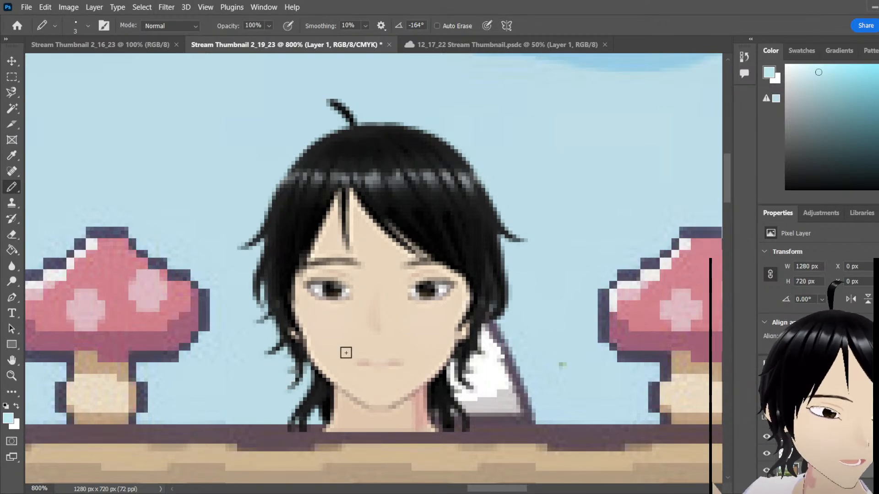
mouse_move(489, 355)
left_mouse_down()
mouse_move(495, 323)
mouse_move(456, 338)
mouse_move(469, 356)
mouse_move(444, 370)
mouse_move(497, 352)
mouse_move(486, 359)
mouse_move(498, 357)
mouse_move(506, 377)
mouse_move(537, 382)
mouse_move(529, 402)
mouse_move(516, 403)
mouse_move(538, 418)
mouse_move(462, 419)
mouse_move(425, 404)
mouse_move(472, 376)
mouse_move(467, 402)
mouse_move(494, 390)
mouse_move(499, 410)
left_mouse_up()
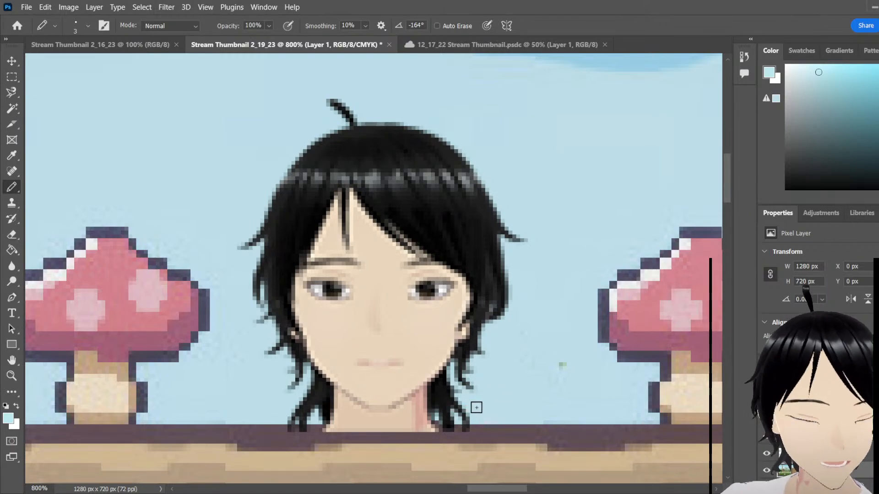
Pencil the light blue sky color over the spike remnants on both sides of the upper platform's head beside the stone wall
left_click_drag(486, 490, 541, 491)
mouse_move(247, 314)
left_mouse_down()
mouse_move(266, 307)
mouse_move(267, 327)
left_mouse_up()
mouse_move(288, 296)
left_mouse_down()
mouse_move(293, 331)
mouse_move(251, 358)
mouse_move(271, 341)
left_mouse_up()
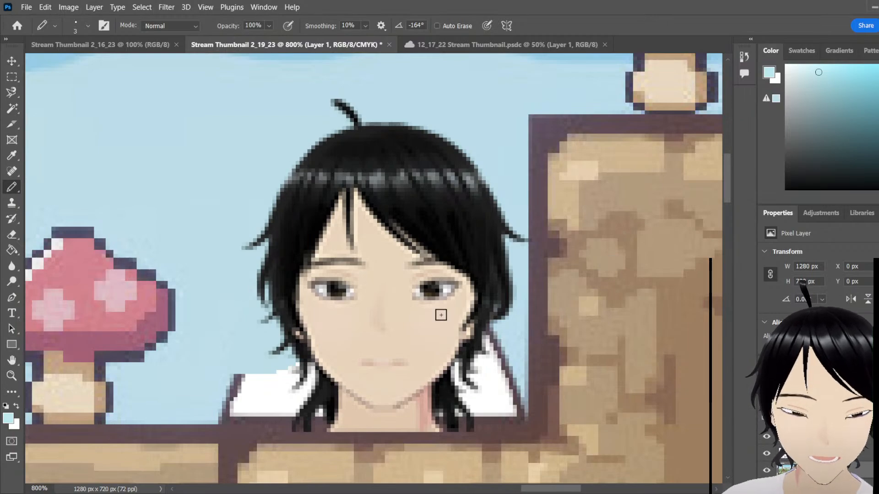
mouse_move(241, 372)
left_mouse_down()
mouse_move(222, 390)
mouse_move(223, 418)
mouse_move(329, 417)
mouse_move(327, 402)
mouse_move(286, 395)
mouse_move(309, 358)
mouse_move(227, 400)
mouse_move(253, 402)
mouse_move(276, 389)
mouse_move(309, 403)
left_mouse_up()
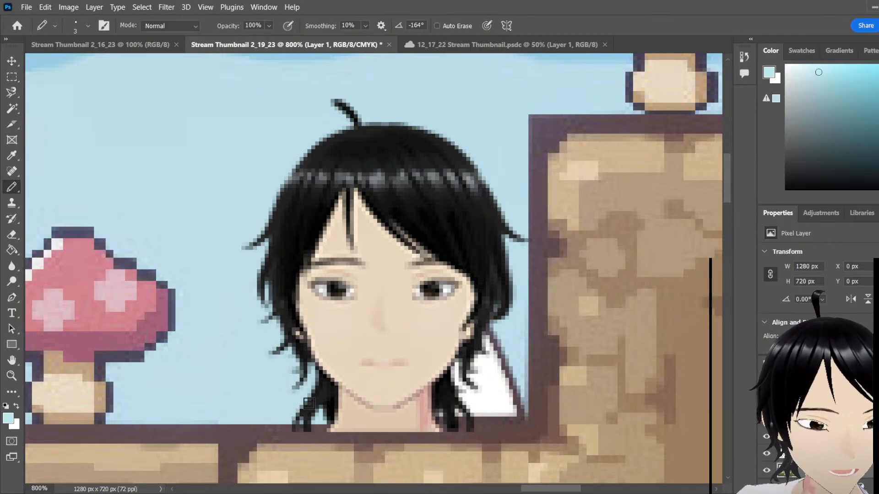
mouse_move(483, 354)
left_mouse_down()
mouse_move(499, 343)
mouse_move(479, 351)
mouse_move(480, 359)
mouse_move(500, 356)
mouse_move(520, 398)
mouse_move(526, 386)
left_mouse_up()
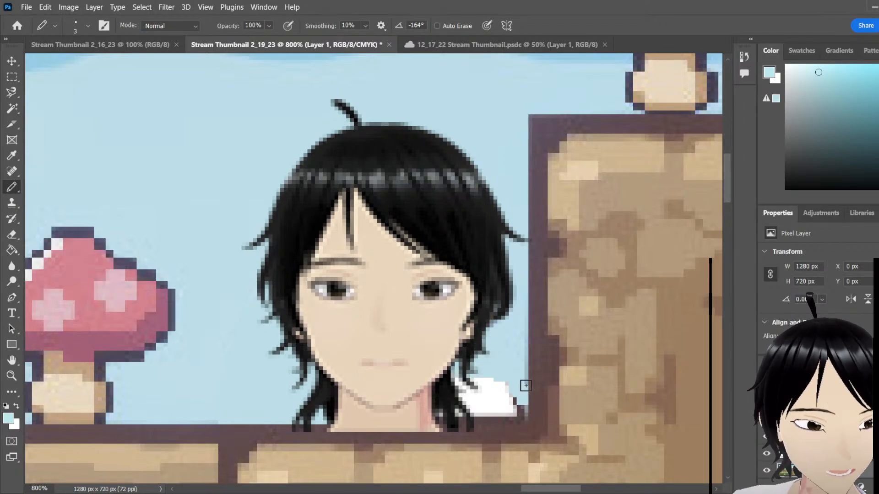
key("ctrl+z")
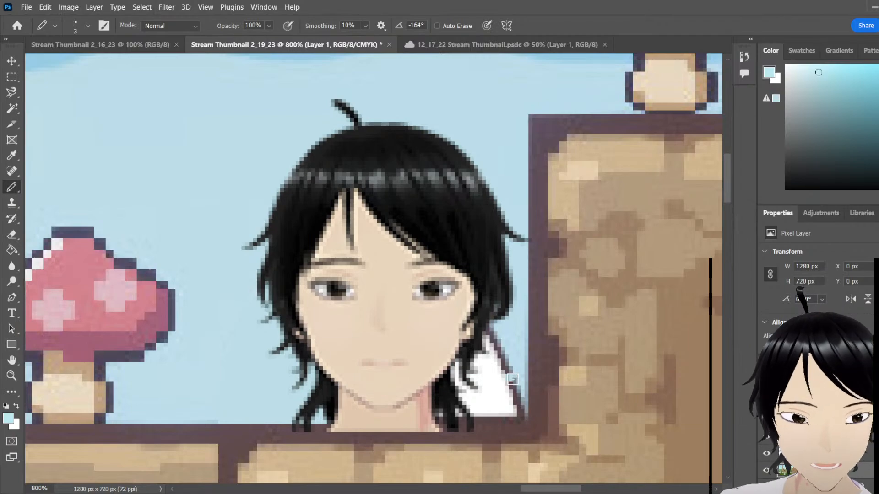
mouse_move(514, 396)
left_mouse_down()
mouse_move(507, 352)
mouse_move(495, 351)
mouse_move(493, 337)
mouse_move(481, 357)
mouse_move(435, 387)
mouse_move(498, 372)
mouse_move(462, 399)
left_mouse_up()
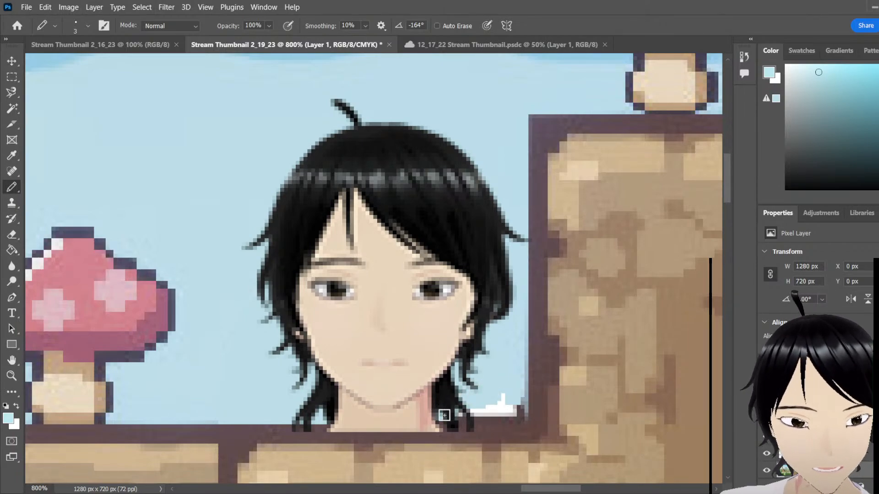
left_click_drag(461, 416, 478, 415)
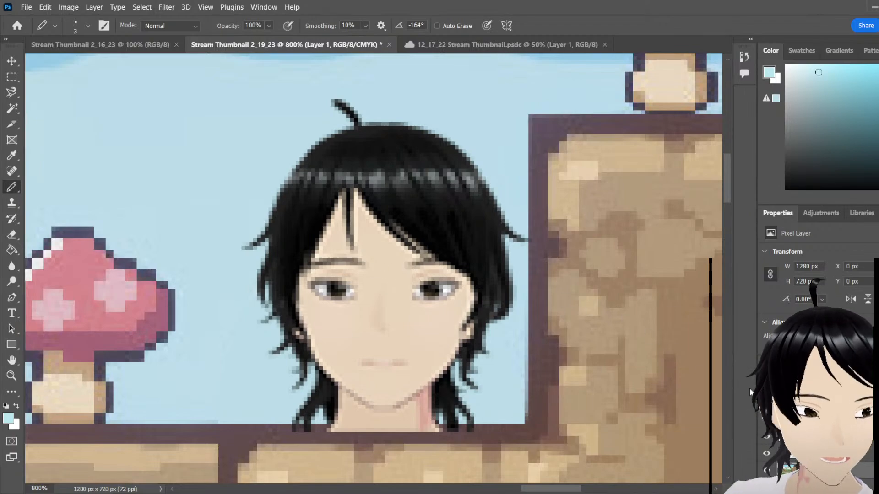
Move the three heads on the upper platform up to Y 114 px so they sit on the platform's top edge
left_click(806, 435)
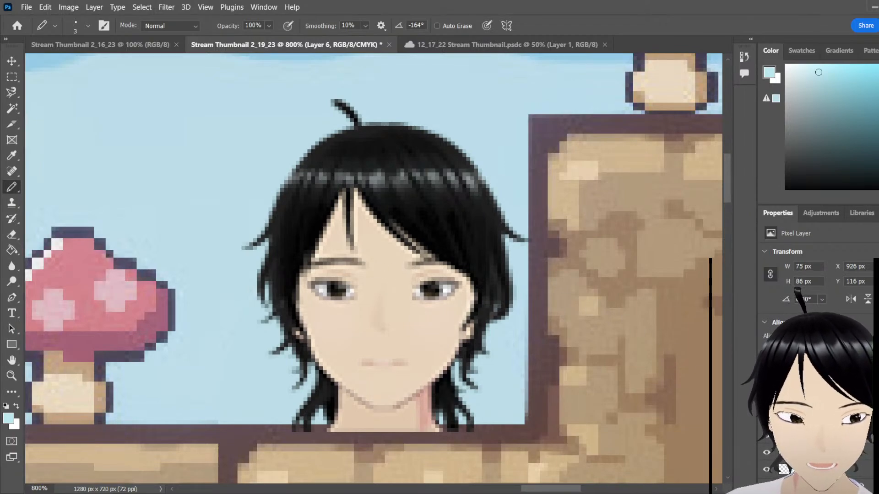
left_click(12, 60)
left_click_drag(401, 328, 402, 321)
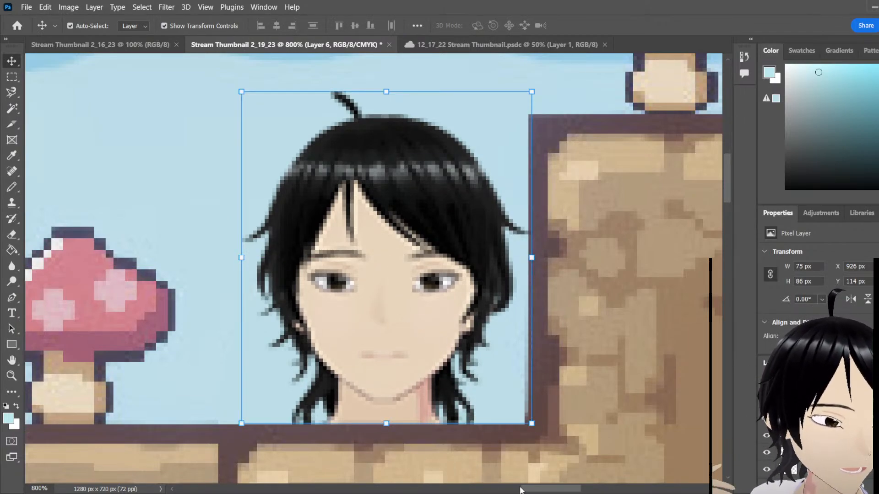
left_click_drag(540, 488, 486, 488)
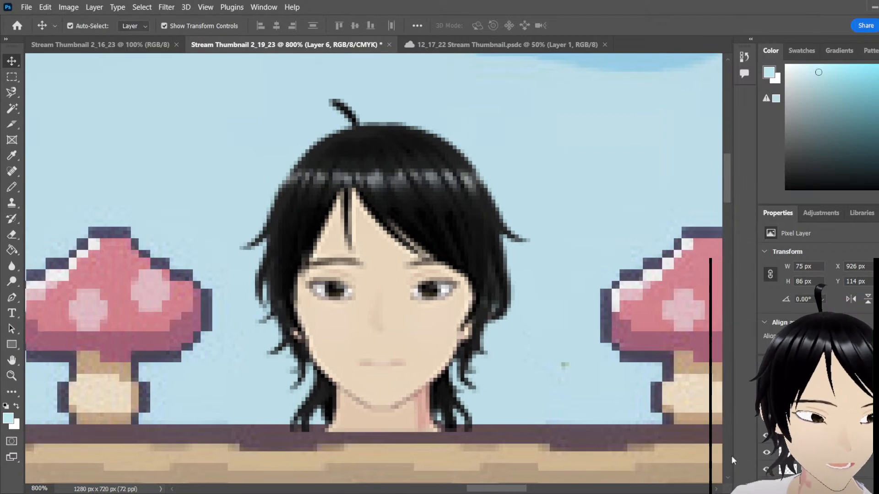
left_click(397, 353)
left_click_drag(396, 353, 396, 345)
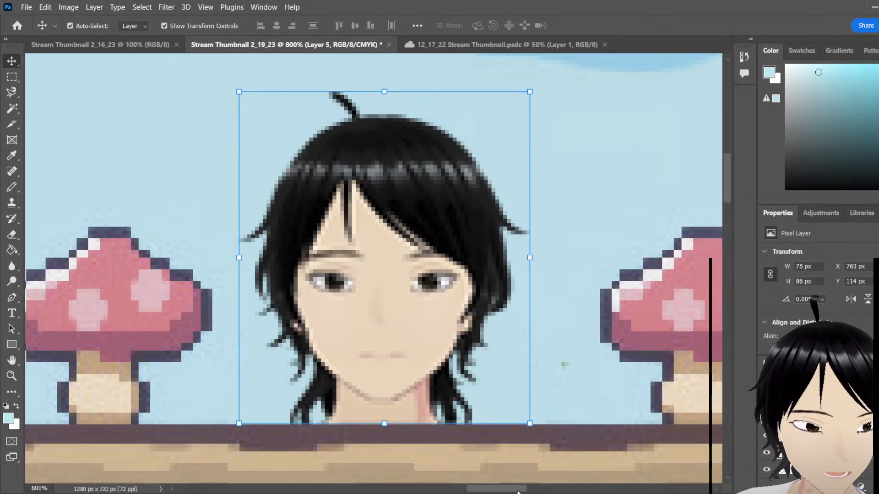
left_click_drag(518, 489, 431, 489)
left_click(480, 360)
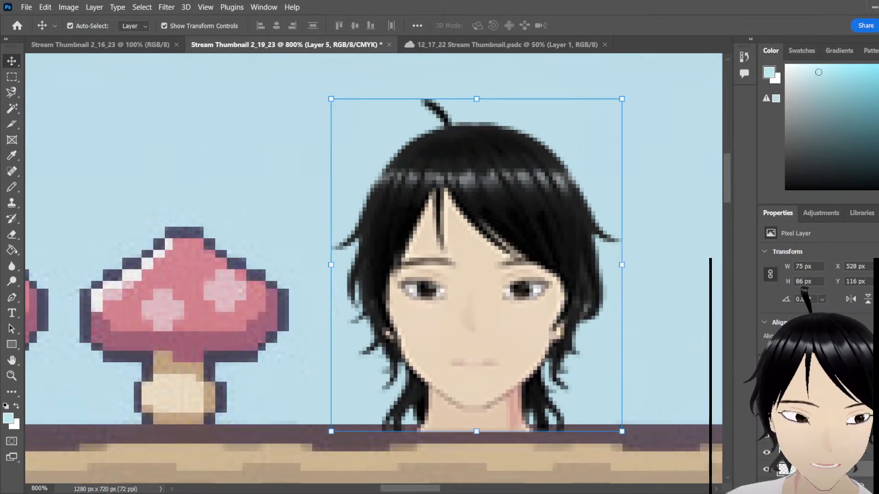
left_click_drag(480, 360, 477, 353)
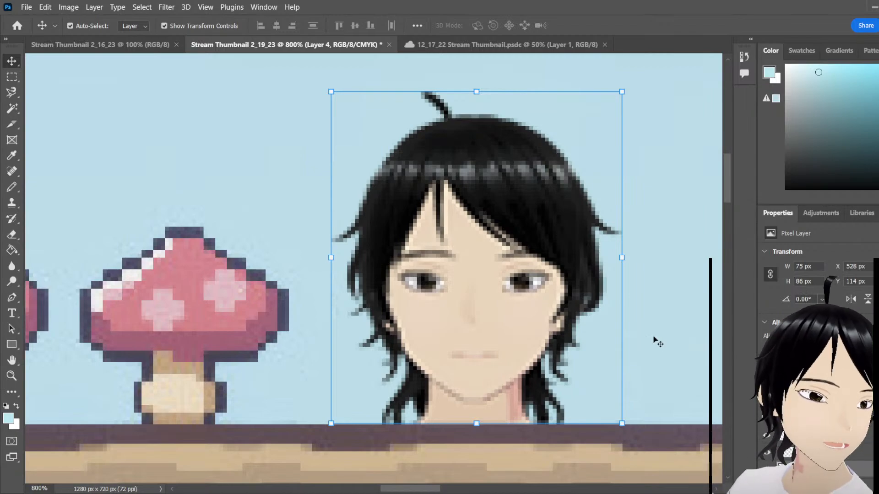
Paste the copied Rukimin's Disappointing Adventure banner onto a new layer in the thumbnail
left_click(11, 76)
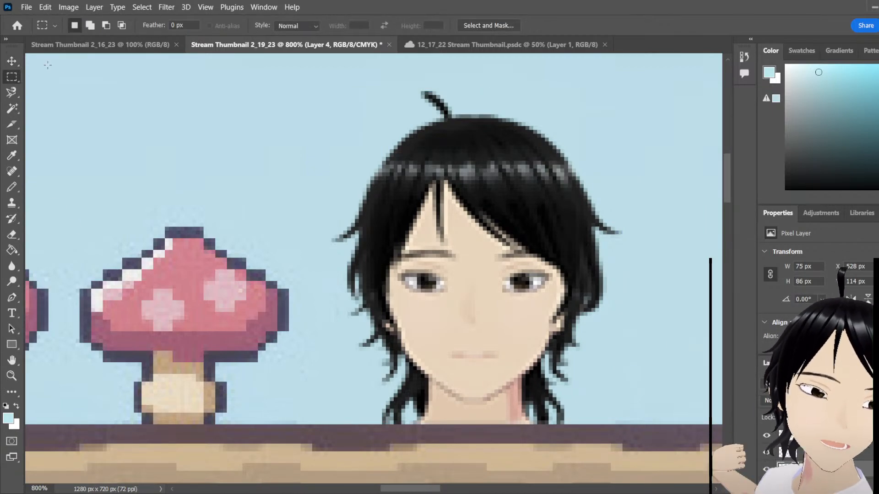
key("z")
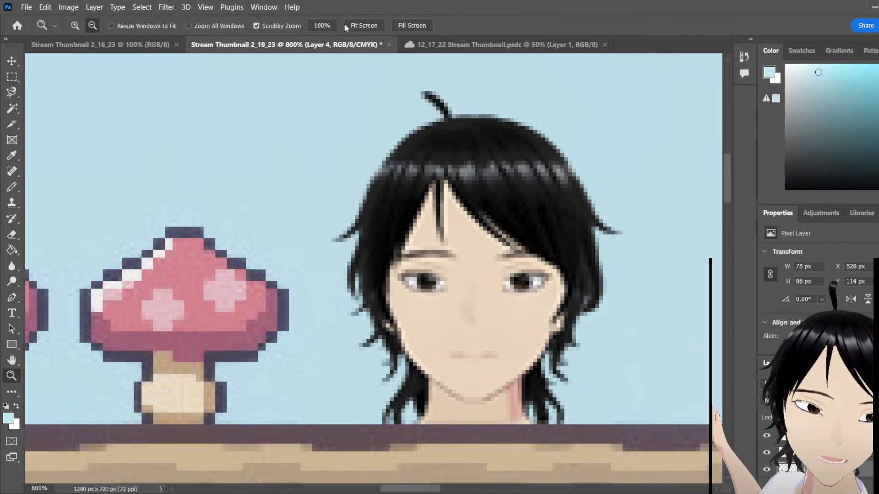
left_click(331, 27)
scroll(550, 320, "down", 1)
scroll(550, 320, "down", 2)
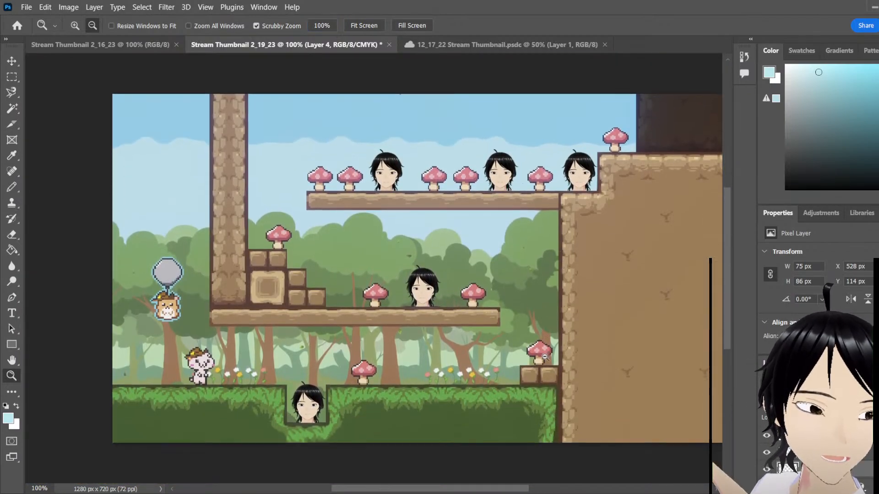
scroll(550, 320, "right", 2)
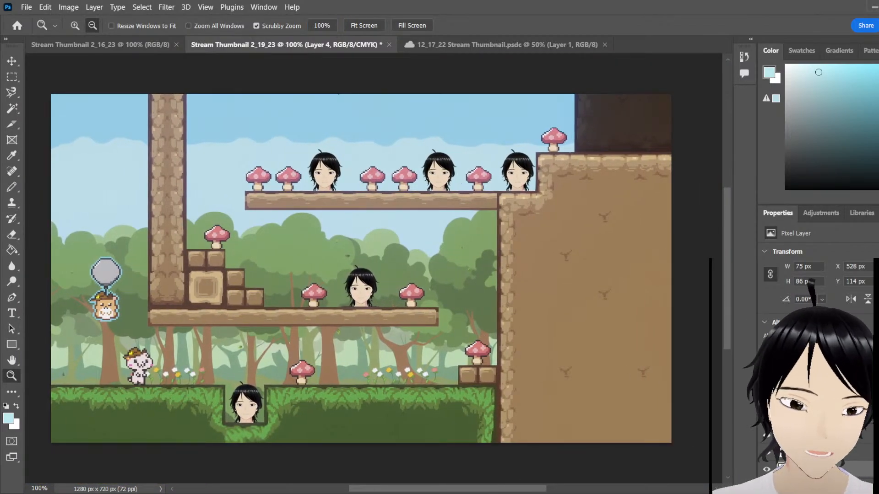
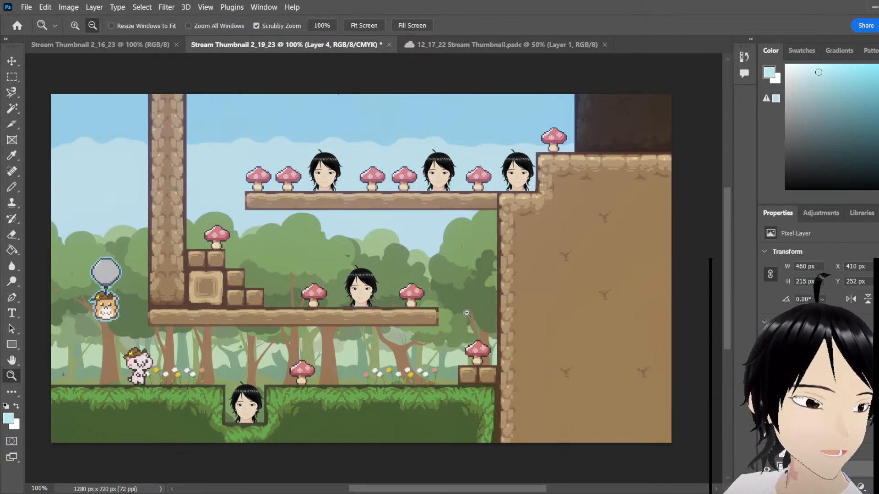
key("ctrl+v")
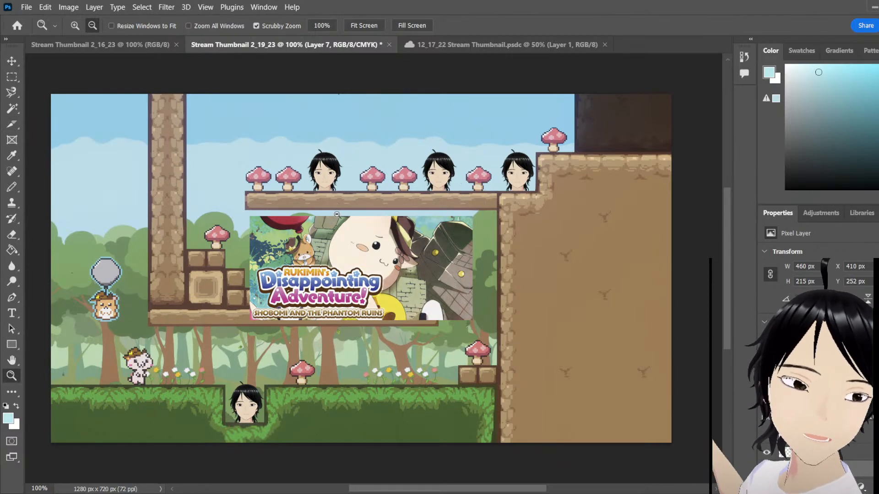
left_click(861, 479)
key("ctrl+z")
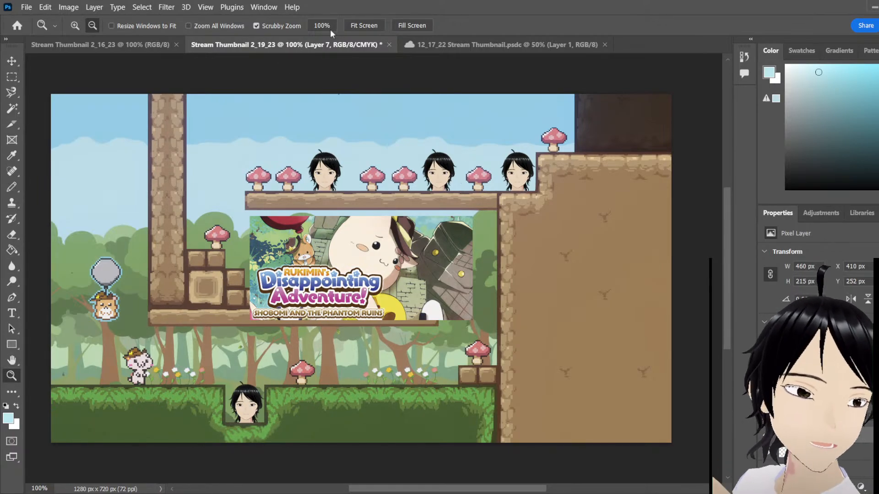
Quick-select the title lettering and the "Shobomi and the Phantom Ruins" subtitle on the pasted banner and cut them out
left_click(78, 26)
left_click_drag(296, 291, 346, 296)
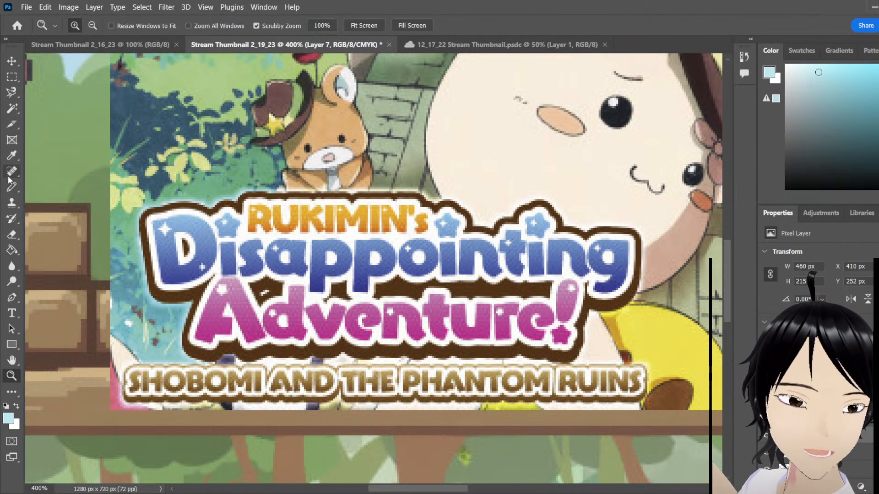
left_click(8, 112)
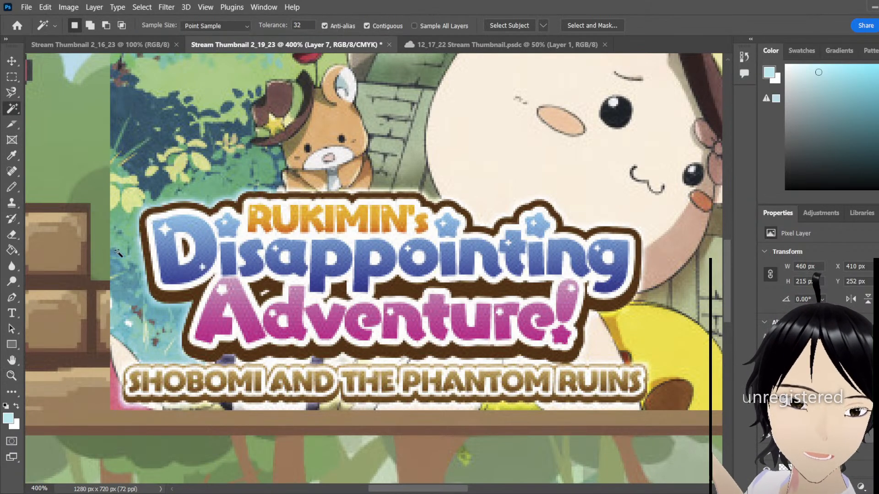
key("l")
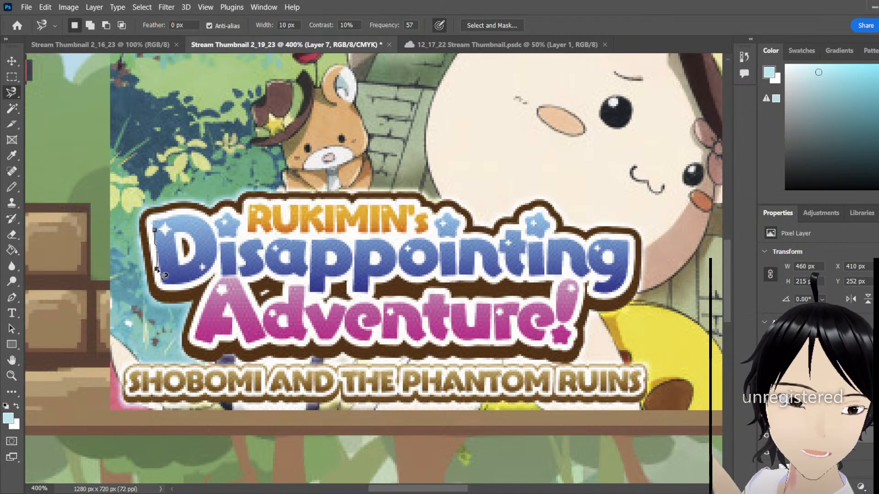
key("Escape")
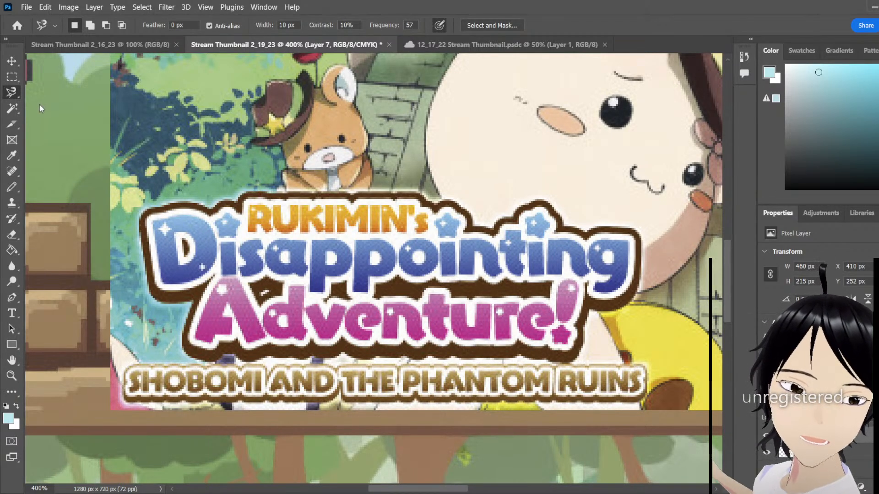
left_click(12, 108)
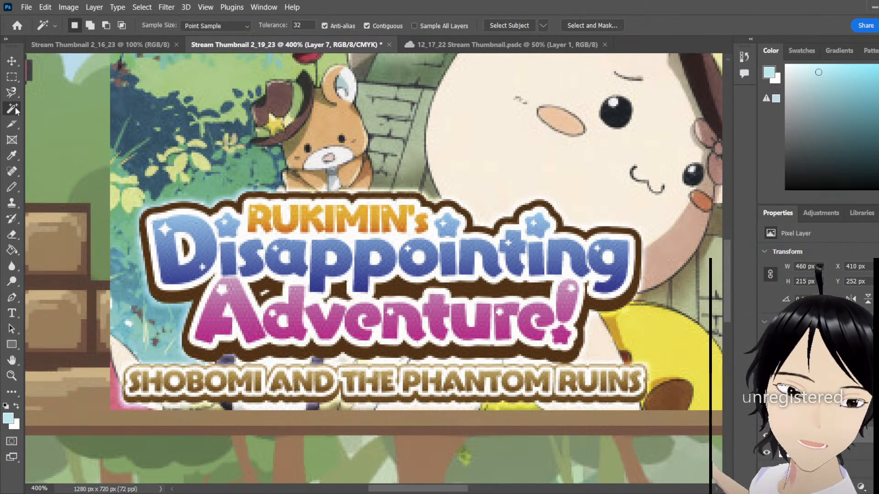
left_click(53, 120)
mouse_move(160, 254)
left_mouse_down()
mouse_move(155, 230)
mouse_move(179, 240)
mouse_move(184, 209)
mouse_move(273, 221)
mouse_move(254, 213)
mouse_move(273, 211)
mouse_move(265, 204)
mouse_move(388, 207)
mouse_move(447, 223)
mouse_move(458, 245)
mouse_move(449, 225)
left_mouse_up()
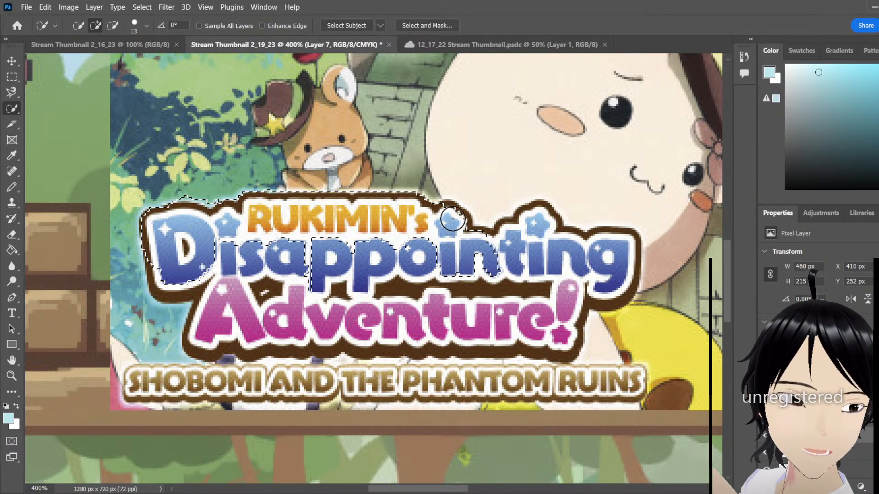
mouse_move(511, 251)
left_mouse_down()
mouse_move(537, 247)
mouse_move(542, 274)
mouse_move(536, 220)
mouse_move(546, 213)
mouse_move(573, 236)
mouse_move(582, 270)
mouse_move(571, 248)
mouse_move(589, 252)
mouse_move(608, 284)
mouse_move(627, 241)
mouse_move(627, 270)
mouse_move(611, 302)
mouse_move(556, 316)
mouse_move(563, 338)
mouse_move(546, 355)
mouse_move(563, 371)
mouse_move(620, 387)
mouse_move(584, 394)
mouse_move(377, 373)
mouse_move(387, 328)
mouse_move(462, 304)
mouse_move(483, 281)
mouse_move(366, 283)
mouse_move(366, 254)
mouse_move(274, 280)
mouse_move(263, 254)
mouse_move(225, 256)
mouse_move(238, 334)
mouse_move(233, 373)
mouse_move(133, 387)
mouse_move(234, 394)
mouse_move(398, 383)
left_mouse_up()
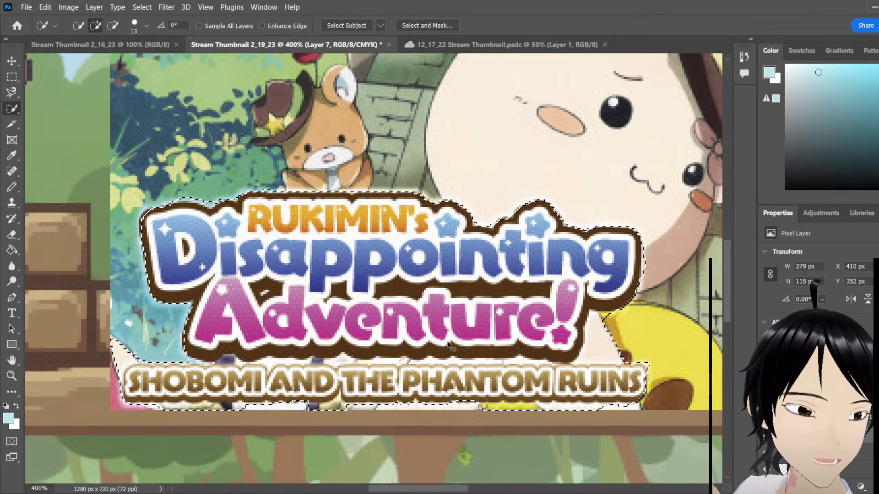
key("ctrl+x")
Marquee-select the rest of the pasted banner on Layer 7, delete it, and clear the selection
scroll(417, 339, "up", 3)
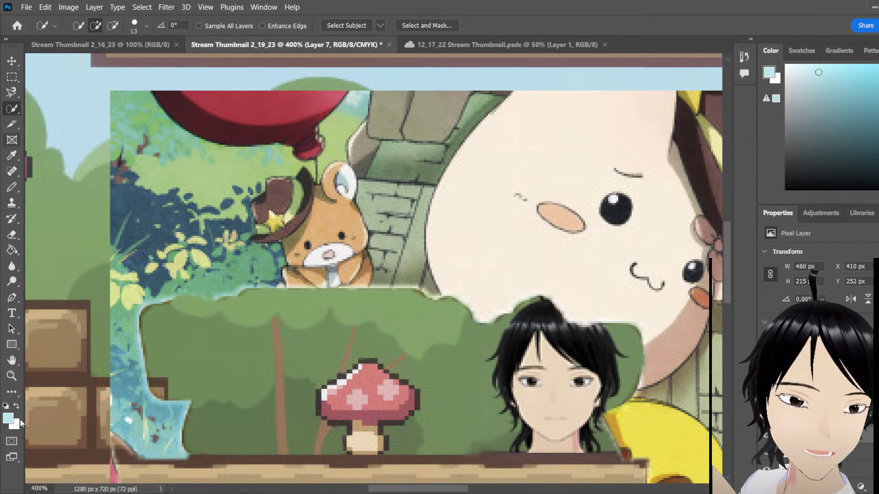
left_click(11, 375)
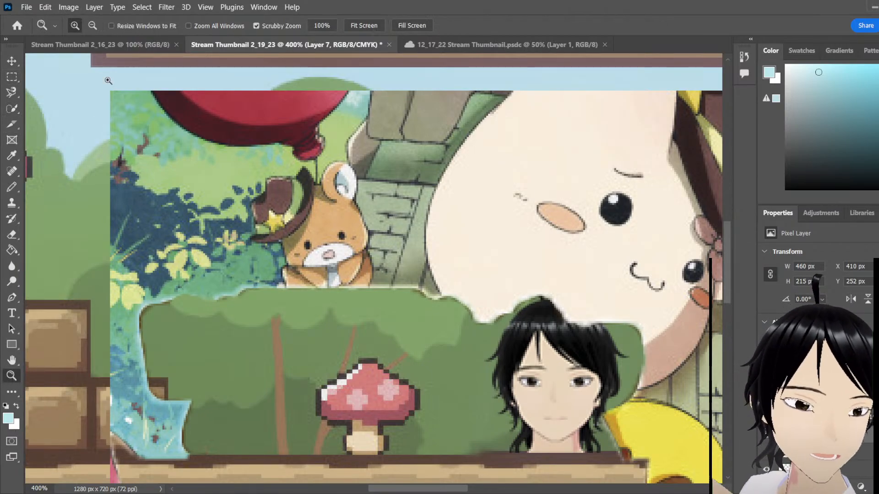
left_click(93, 25)
left_click(171, 230)
left_click(135, 223)
left_click(135, 224)
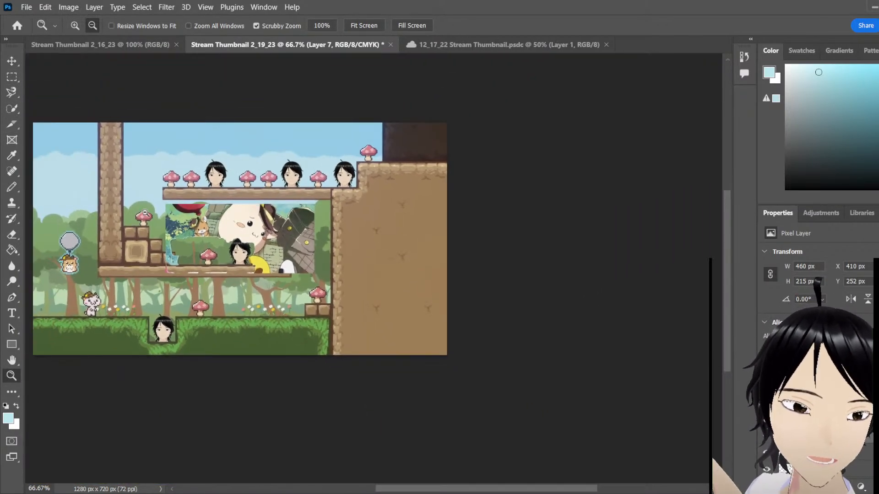
left_click(75, 25)
left_click(140, 267)
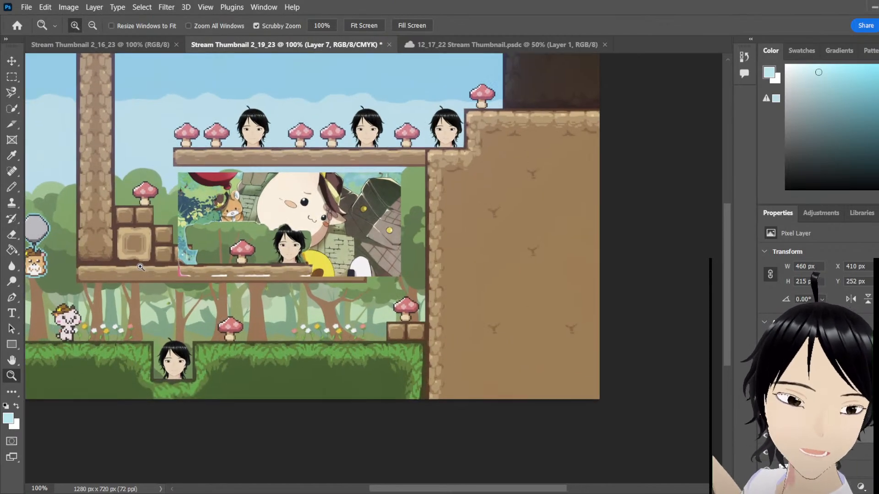
left_click(142, 239)
scroll(66, 96, "up", 2)
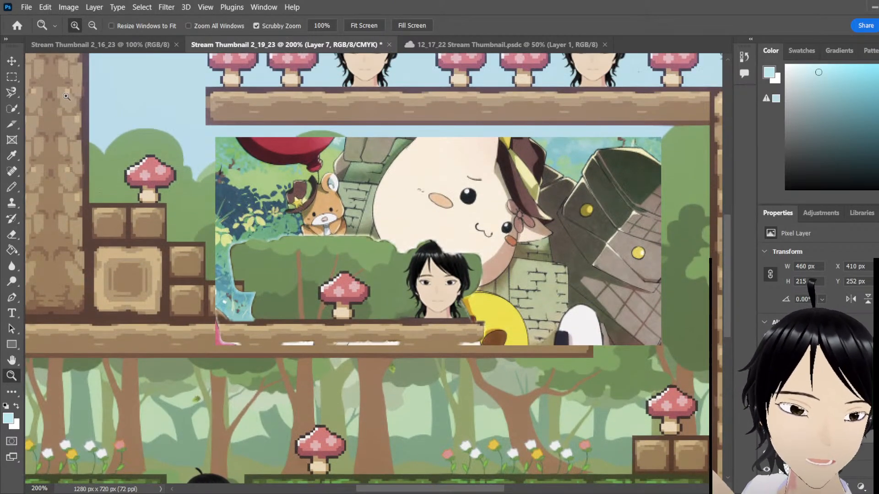
left_click(12, 76)
left_click_drag(137, 100, 180, 403)
scroll(183, 372, "up", 1)
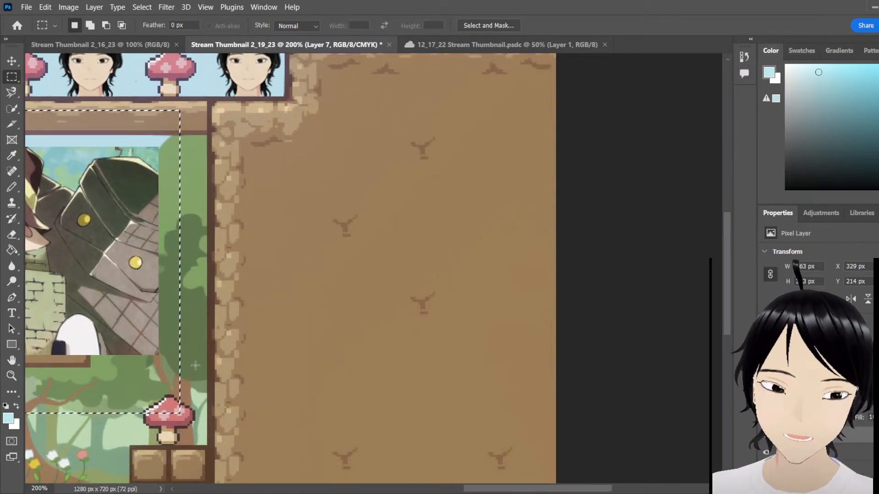
key("Delete")
key("ctrl+d")
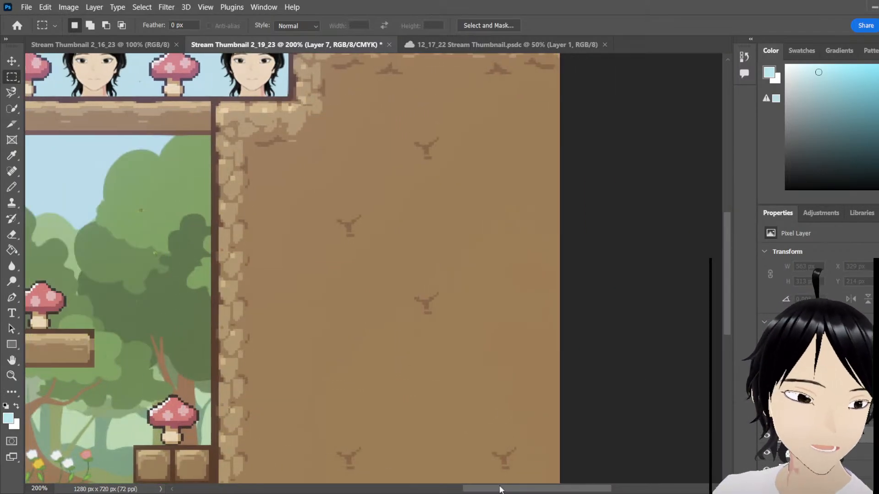
Paste the cut-out game title logo onto the emptied Layer 7 and activate the Move tool for it
left_click_drag(500, 488, 353, 470)
key("ctrl+v")
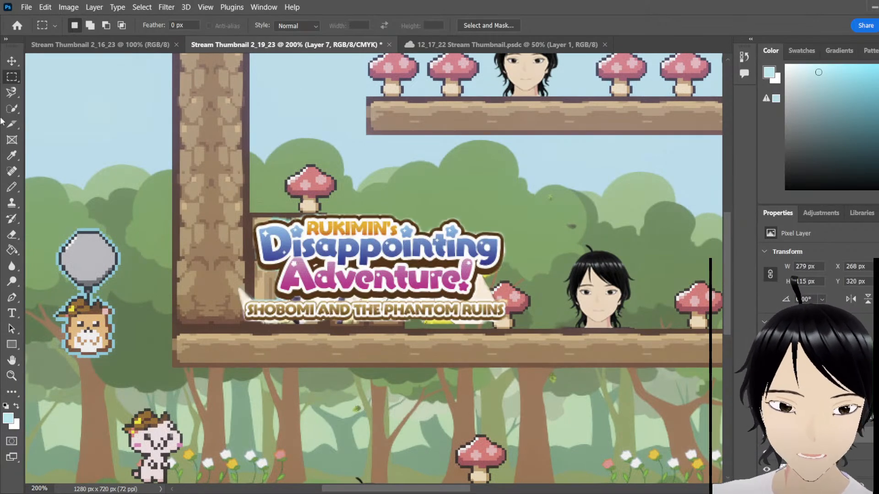
left_click(12, 61)
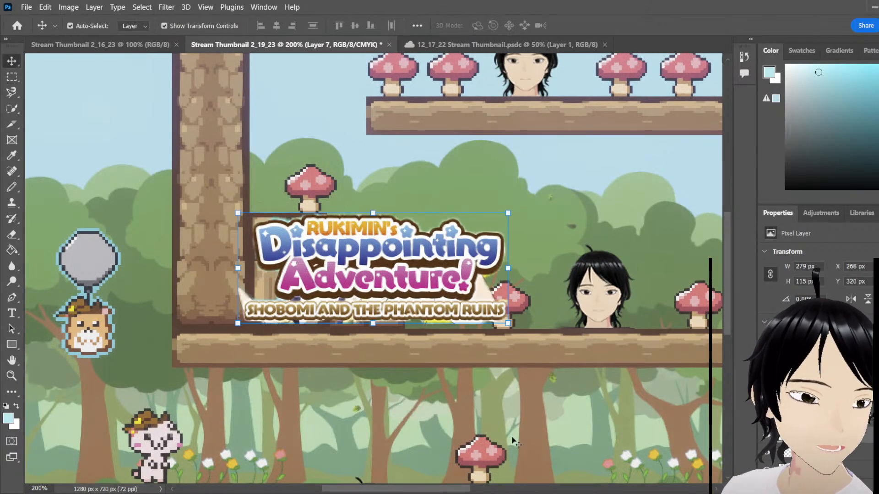
Scale the pasted title logo to about 188% and place it over the lower platform beside the tree trunk
left_click(11, 376)
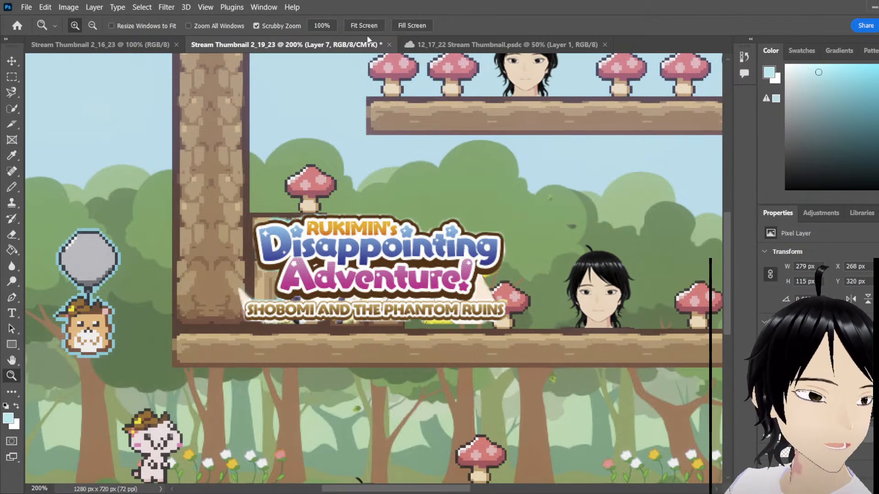
left_click(332, 26)
left_click(12, 62)
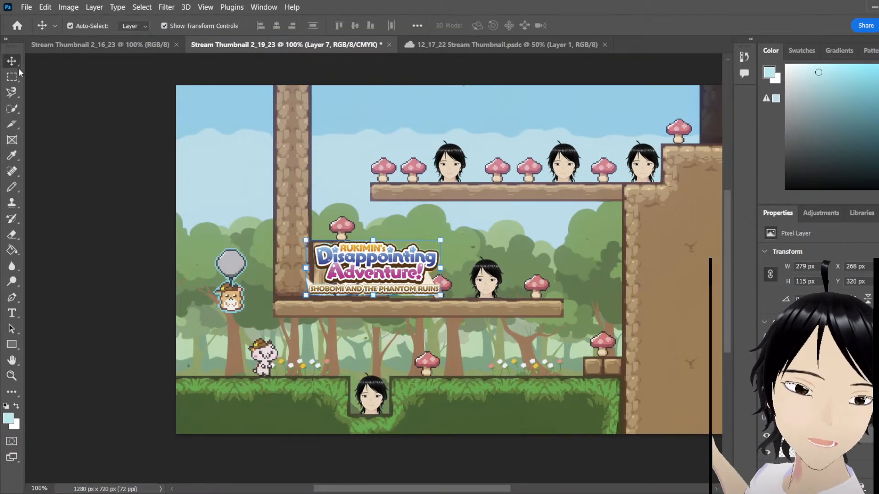
left_click_drag(438, 293, 684, 475)
left_click_drag(525, 341, 467, 265)
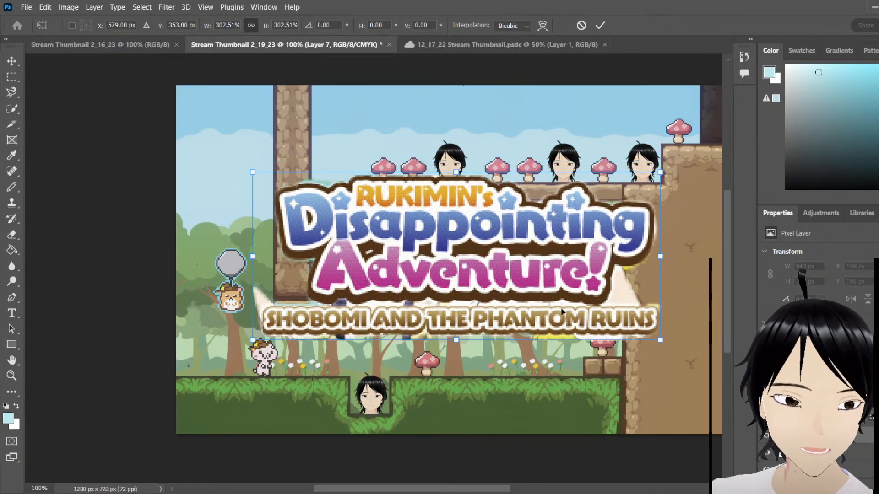
left_click_drag(661, 343, 423, 253)
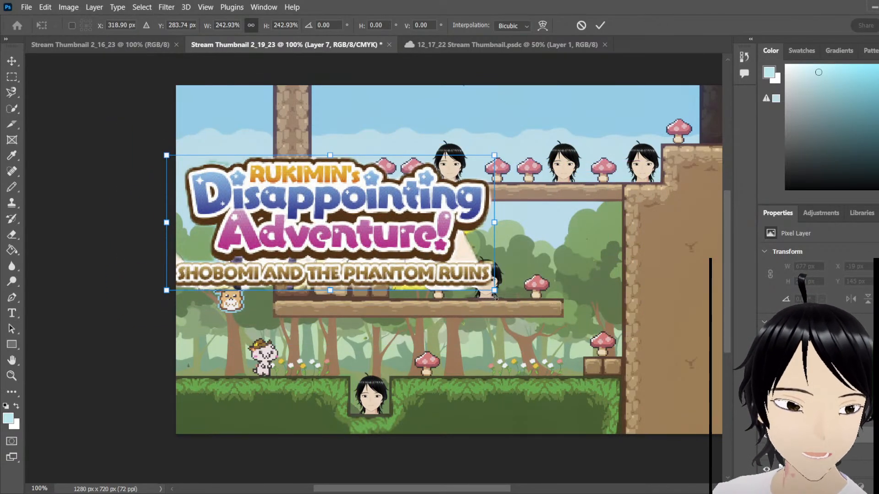
left_click_drag(494, 290, 420, 260)
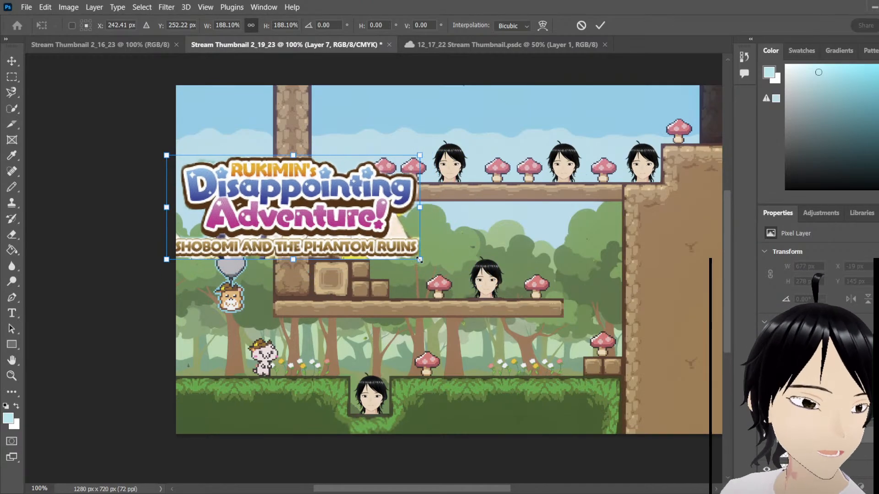
left_click_drag(350, 223, 411, 283)
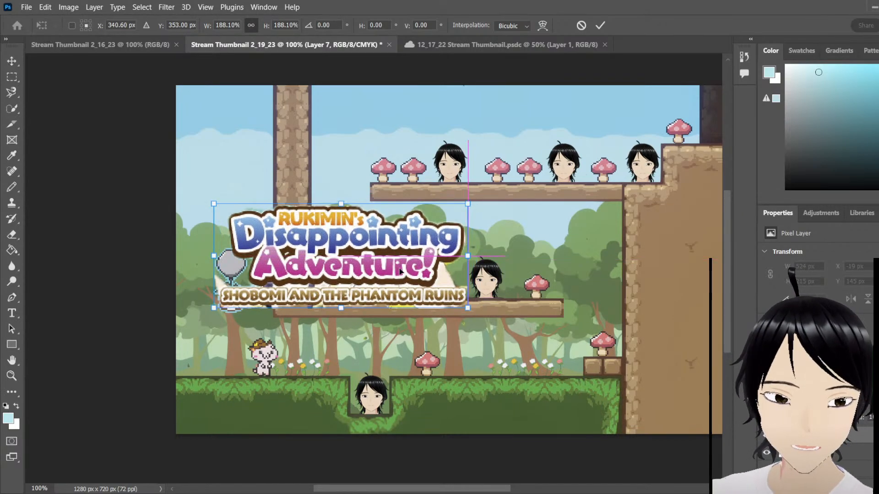
key("Return")
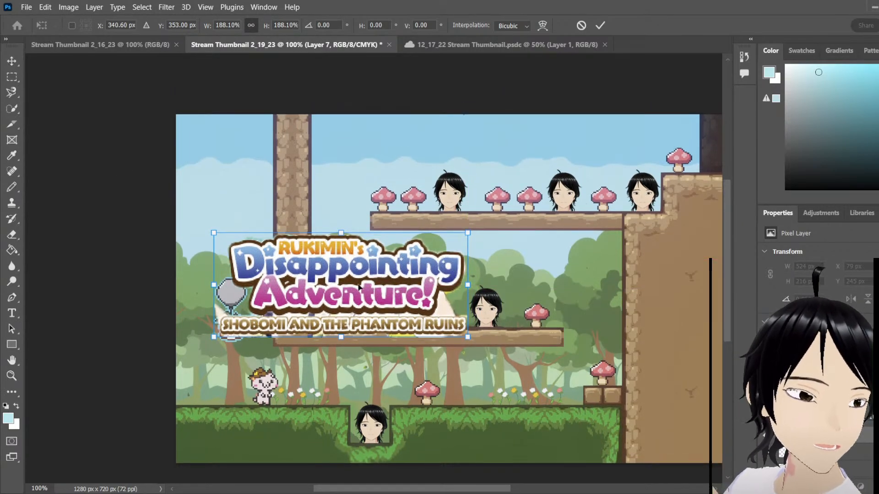
Magic-wand the leftover white banner patch beside the start of the "Shobomi and the Phantom Ruins" subtitle and delete it
left_click(21, 77)
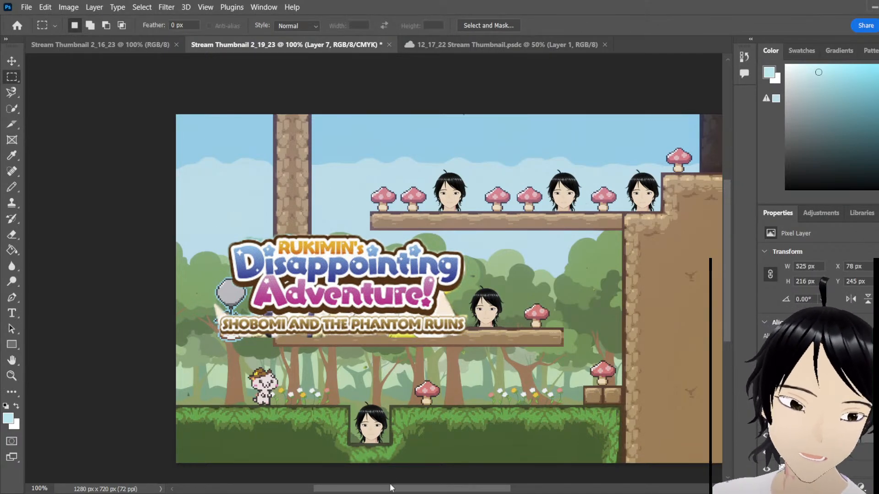
mouse_move(391, 487)
left_mouse_down()
mouse_move(403, 488)
mouse_move(396, 488)
left_mouse_up()
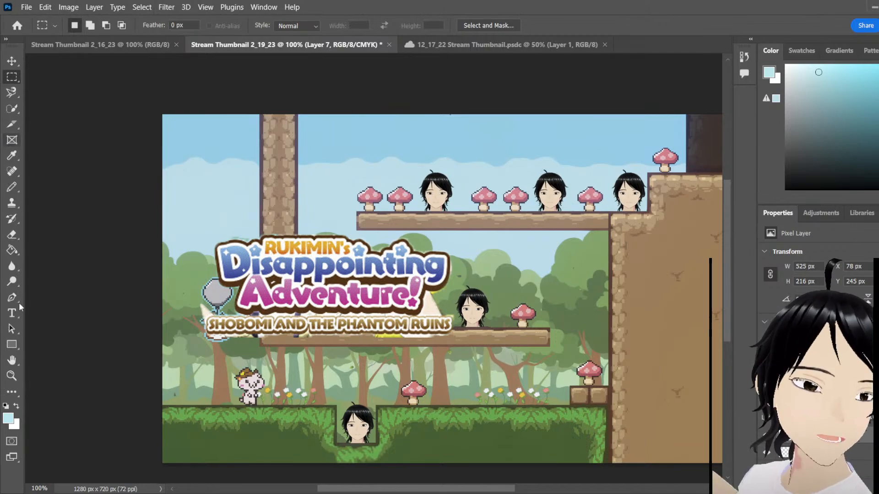
left_click(11, 392)
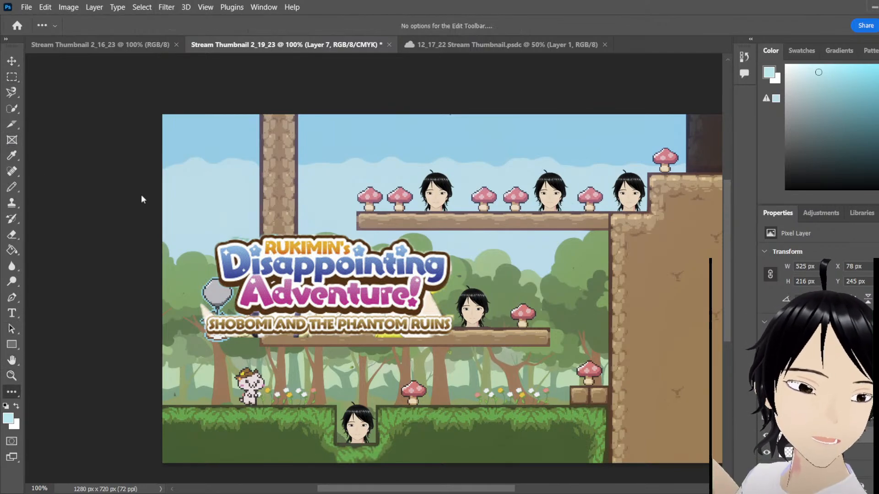
left_click(12, 377)
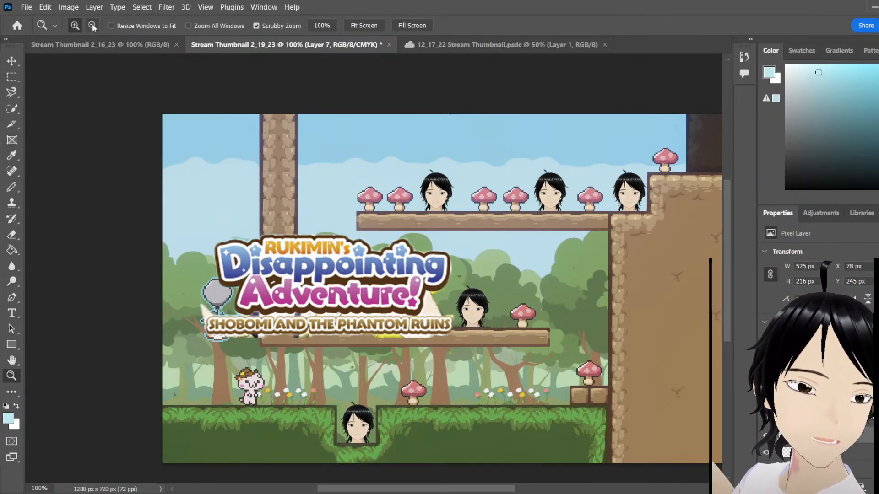
left_click(292, 305)
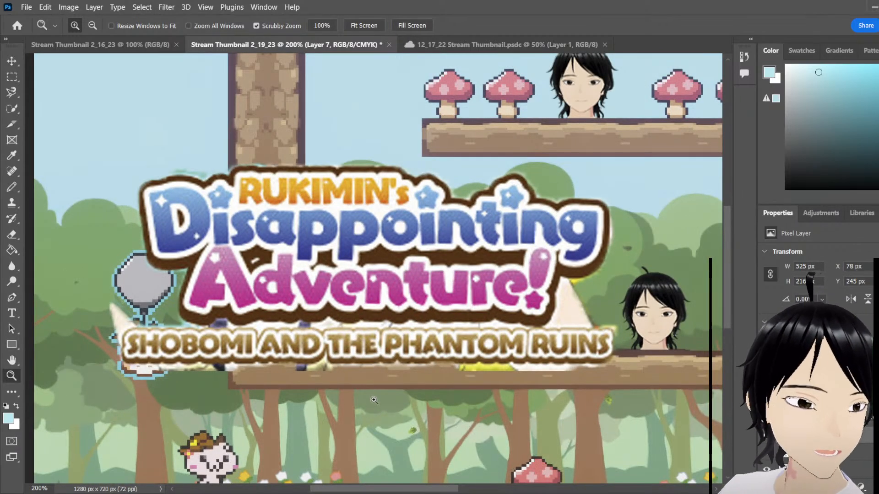
left_click(12, 109)
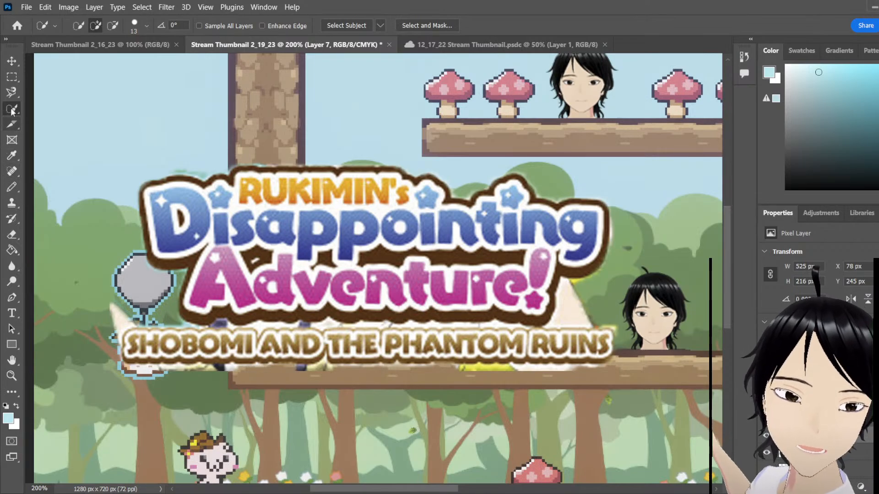
key("shift+w")
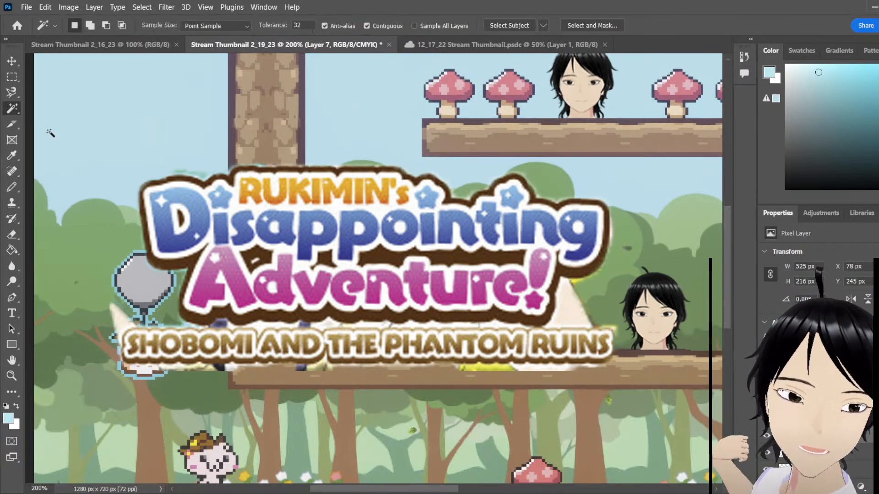
left_click(124, 325)
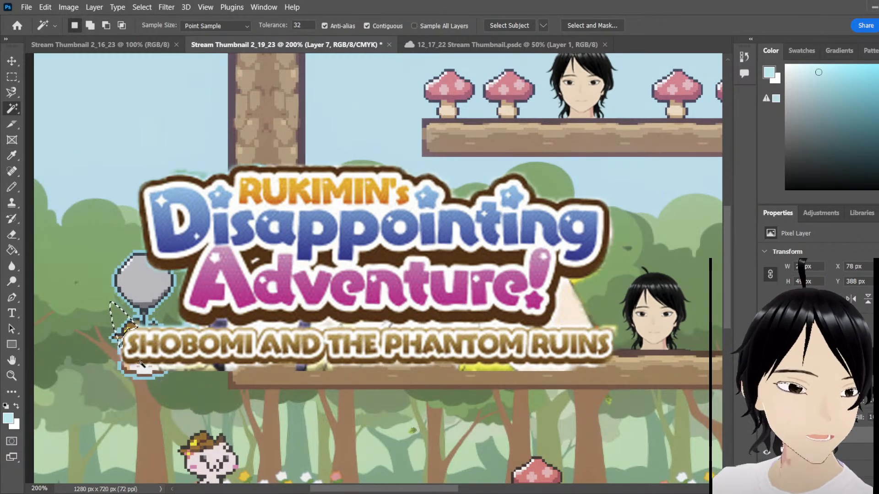
left_click(145, 374)
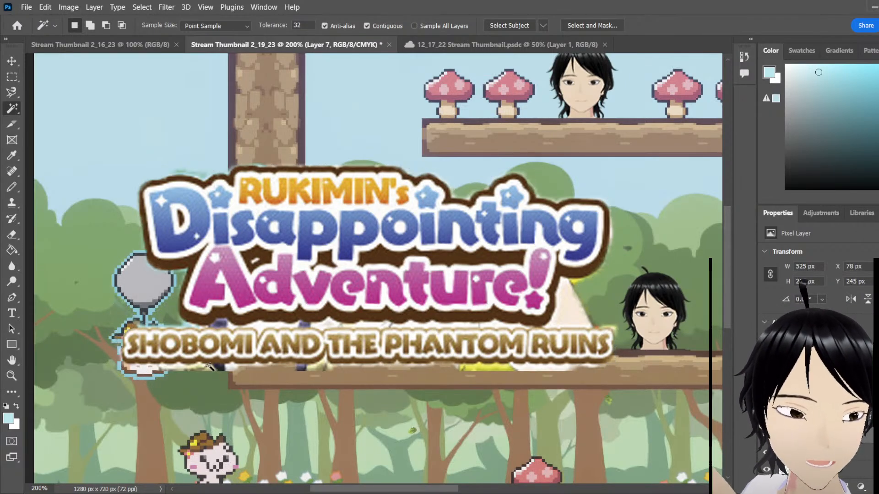
Magic-wand and delete the banner remnants between the title and subtitle, including the beige patch below the exclamation mark
left_click(262, 325)
key("Delete")
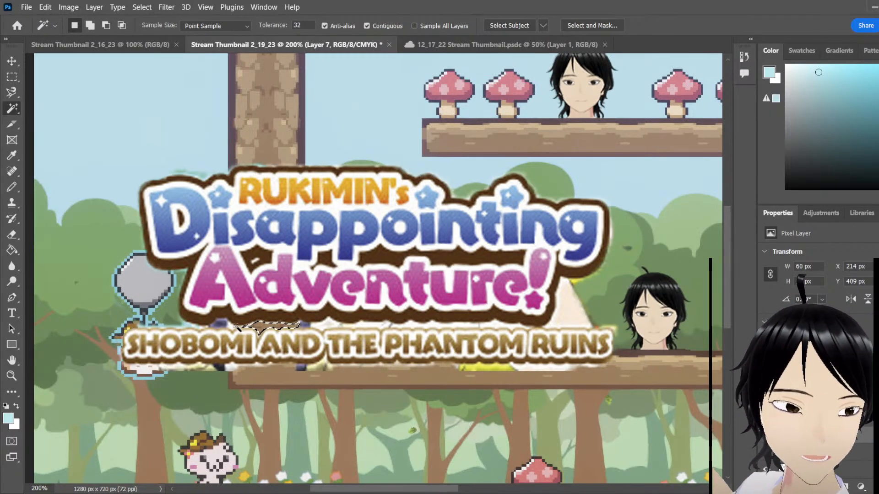
left_click(232, 327)
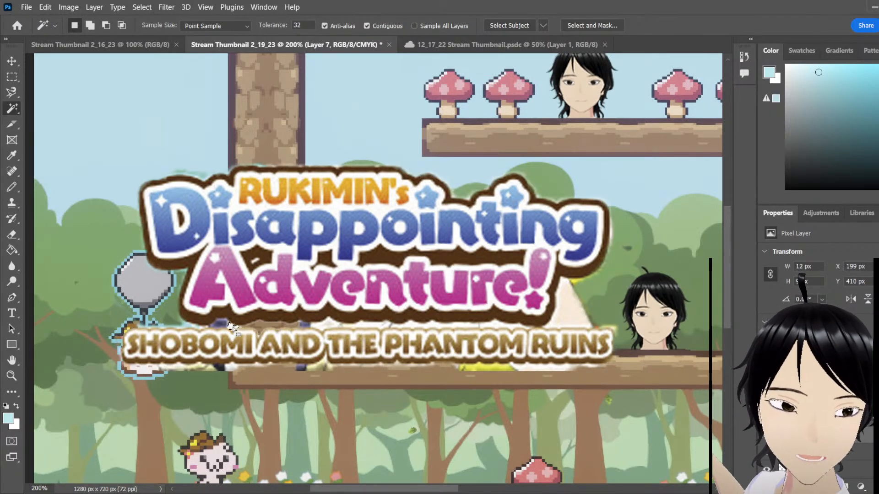
left_click(326, 324)
key("Delete")
left_click(418, 328)
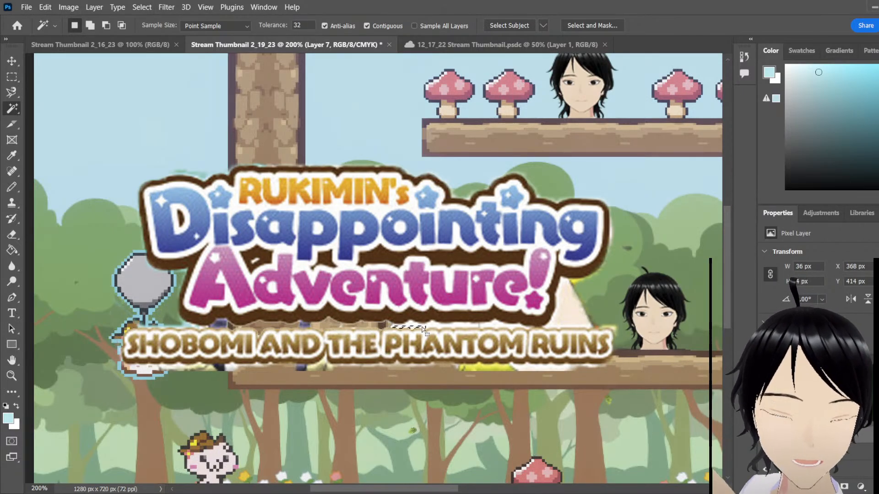
key("Delete")
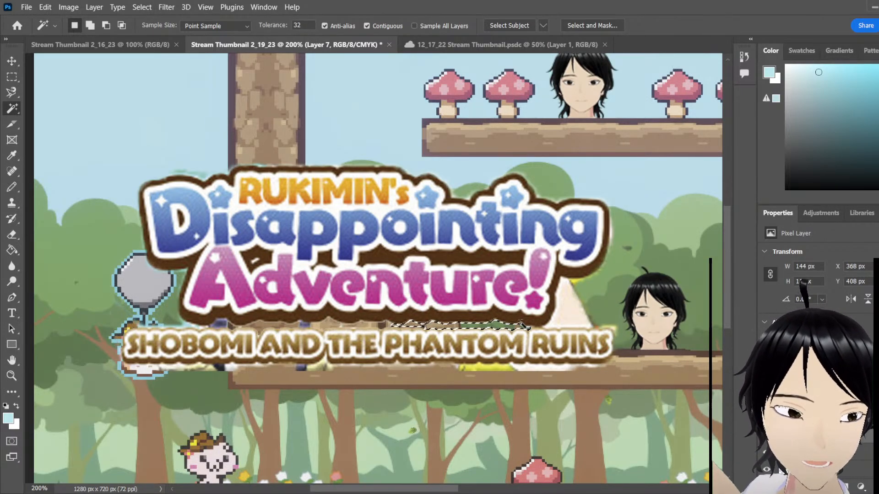
left_click(570, 316)
key("Delete")
Magic-wand and delete the white and yellow banner remnants beneath "THE PHANTOM RUINS" in the subtitle
left_click(545, 366)
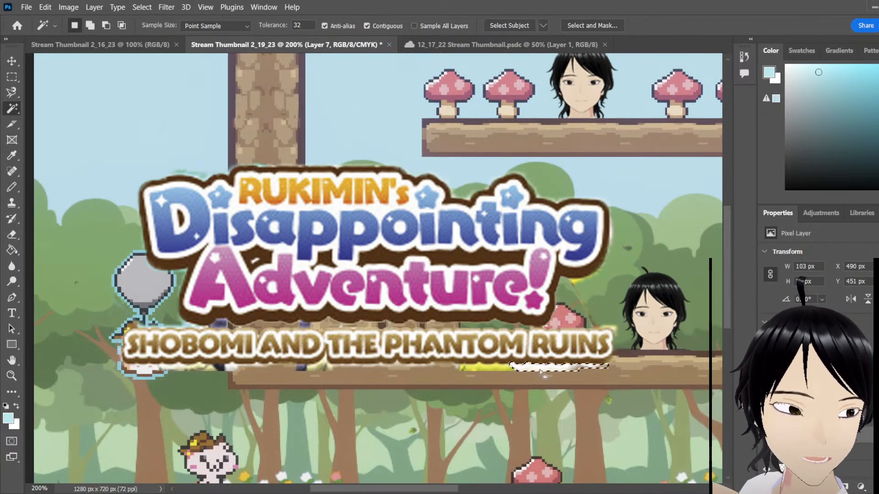
key("Delete")
left_click(481, 367)
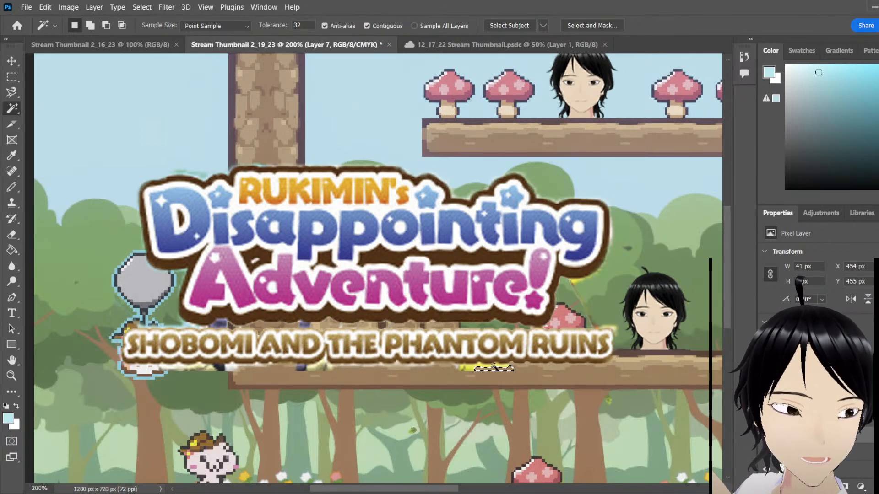
key("Delete")
left_click(464, 370)
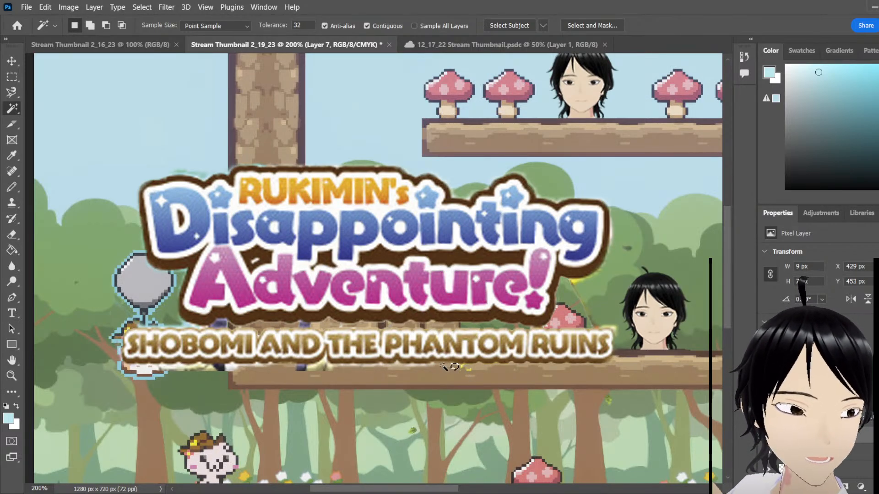
key("Delete")
left_click(358, 366)
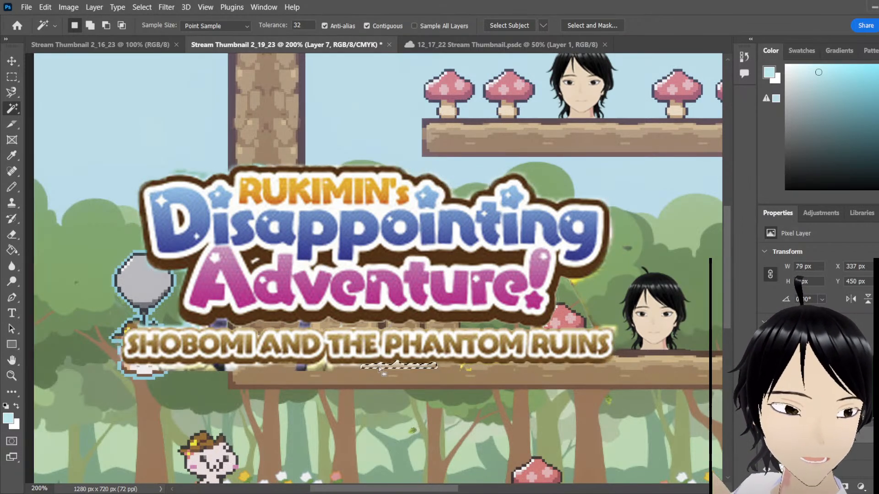
key("Delete")
Magic-wand and delete the small remnants beneath "AND THE" in the subtitle, and undo the accidental deletion of the logo layer
left_click(350, 366)
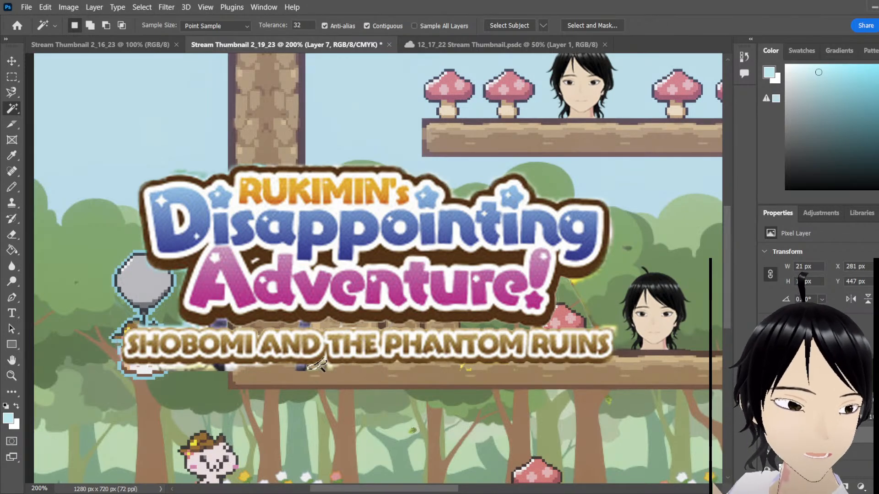
key("Delete")
left_click(321, 368)
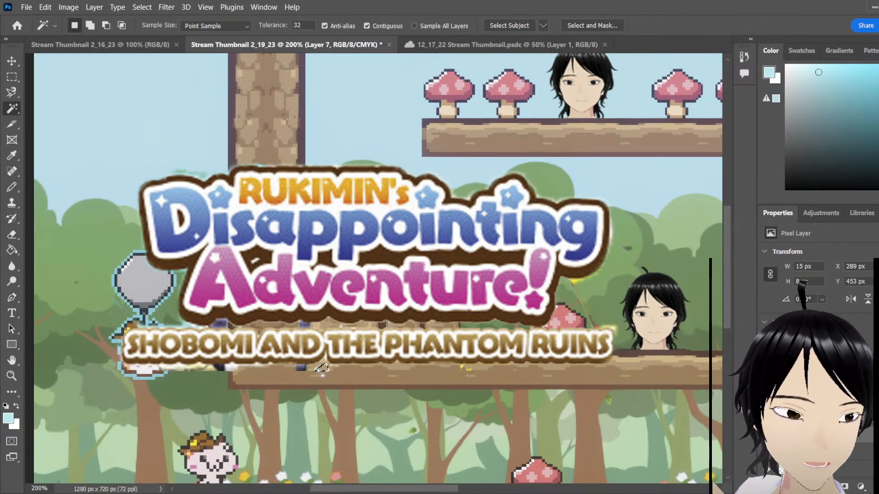
key("Delete")
left_click(312, 366)
key("Delete")
left_click(311, 369)
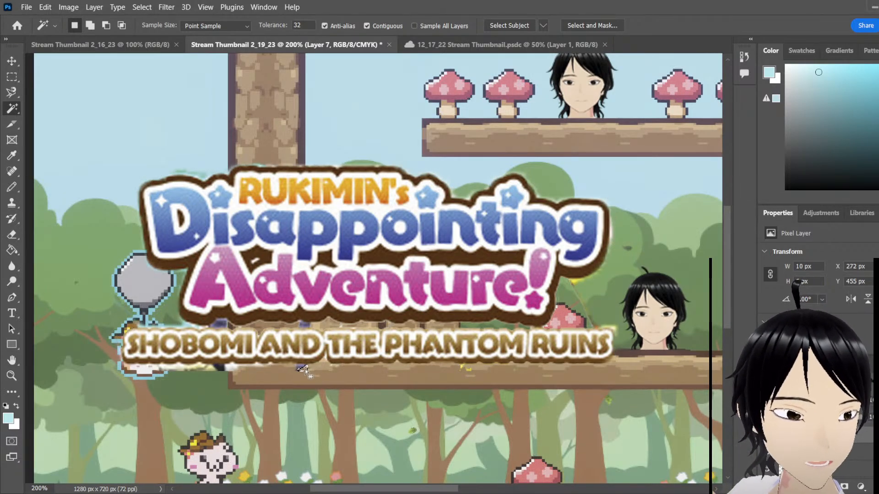
key("Delete")
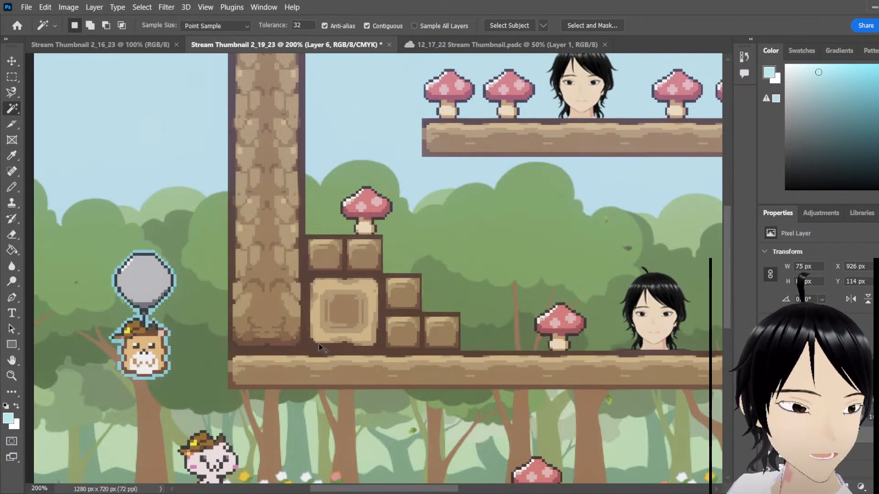
key("ctrl+z")
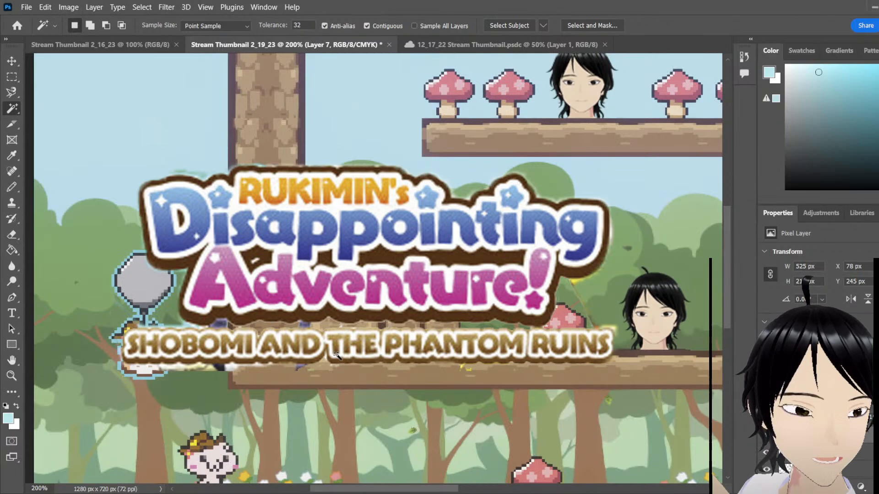
Magic-wand and delete the thin banner remnants along the upper outline of the title lettering
left_click(178, 173)
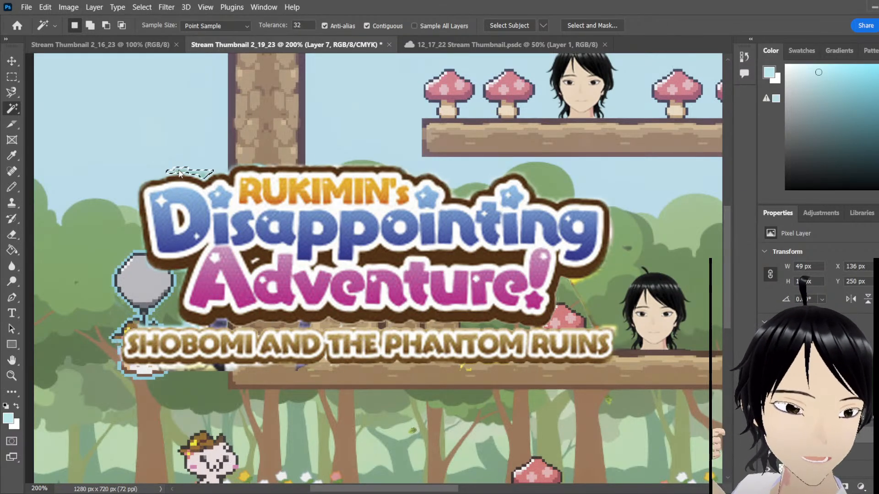
left_click(250, 165)
left_click(239, 165)
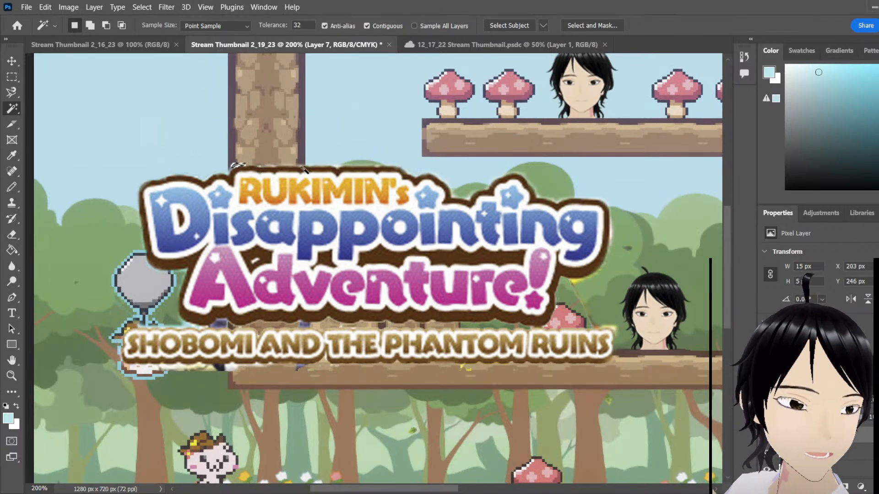
left_click(367, 163)
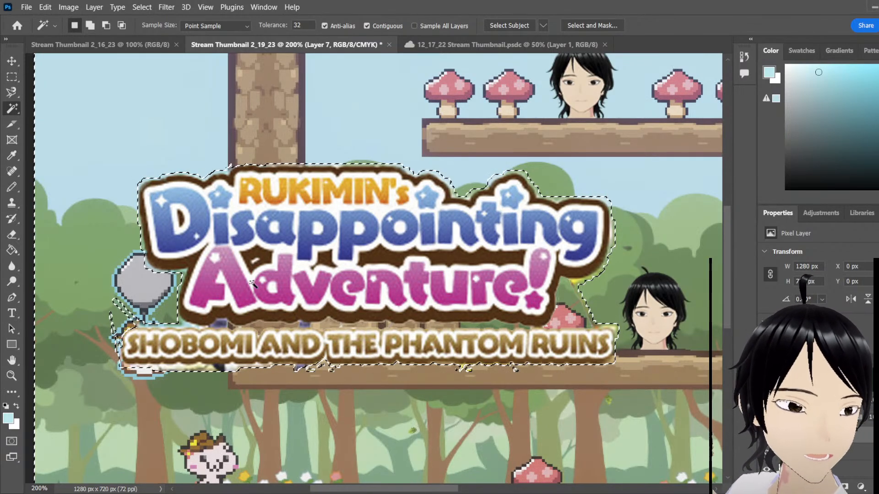
Magic-wand and delete the small banner remnants in the gap between "Adventure!" and the subtitle
left_click(188, 327)
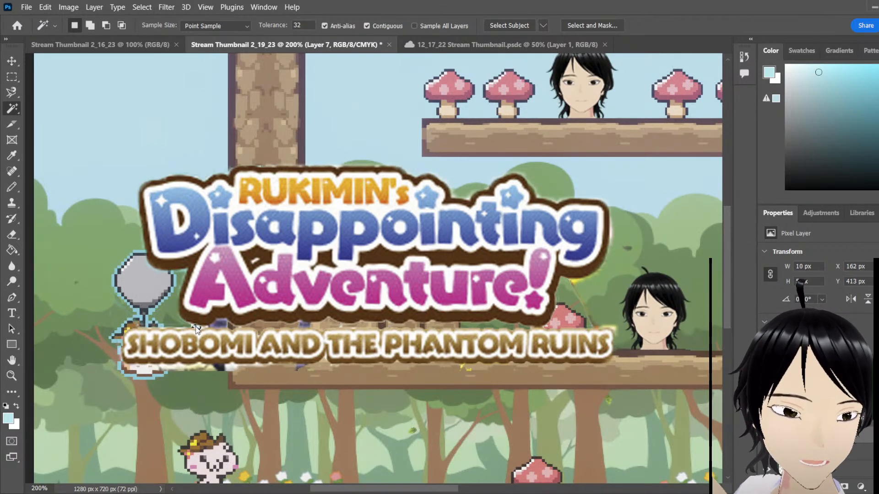
left_click(205, 328)
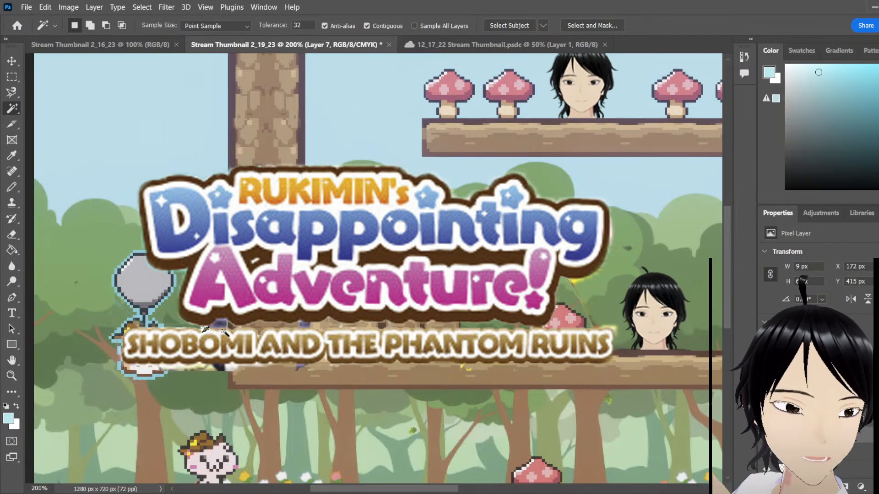
left_click(270, 326)
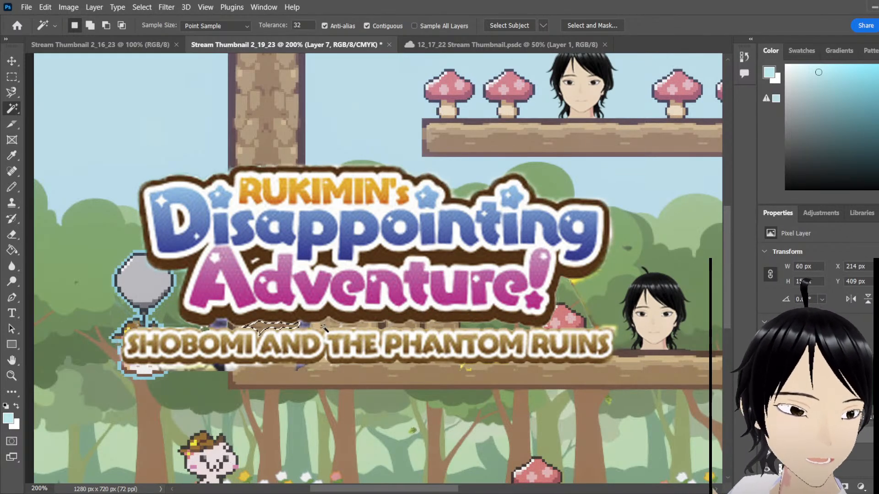
left_click(327, 326)
left_click(269, 326)
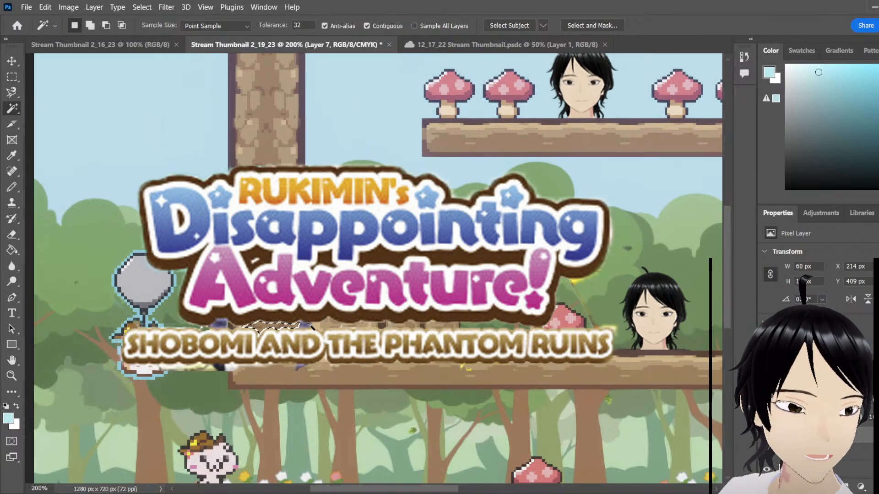
left_click(339, 327)
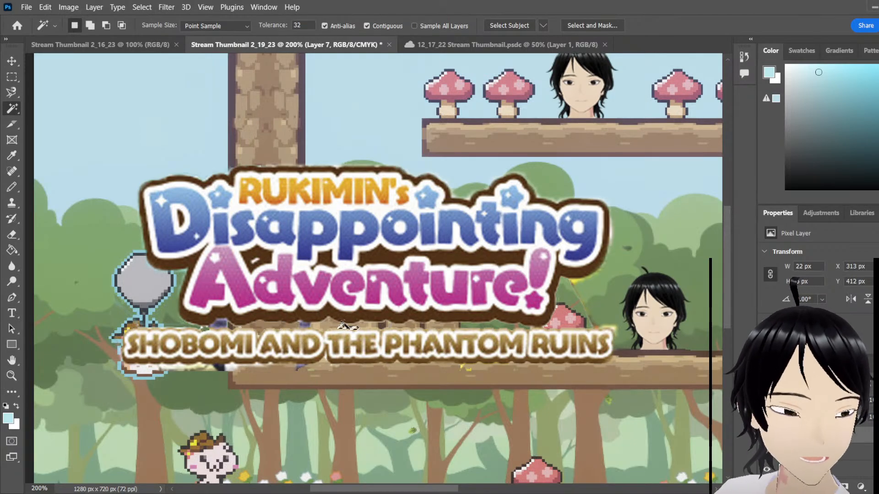
left_click(372, 325)
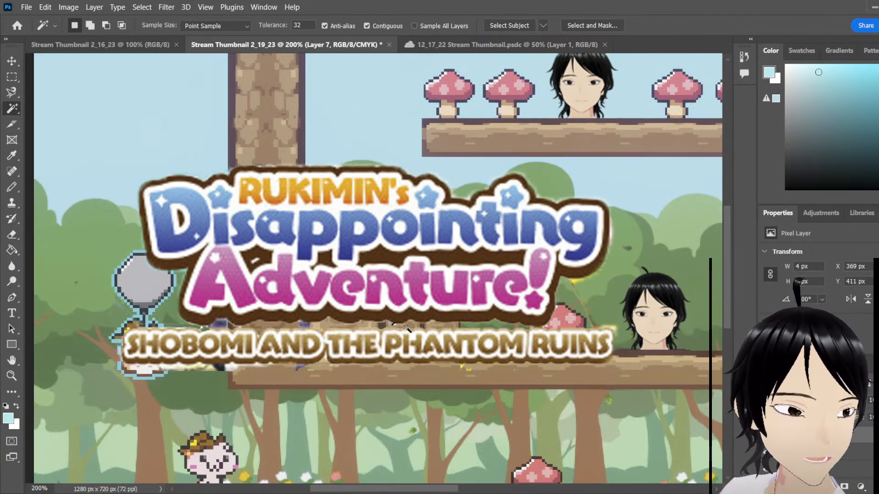
left_click(419, 324)
Magic-wand and delete the purple, white and yellow remnants beneath "AND THE PHANTOM" in the subtitle
left_click(322, 374)
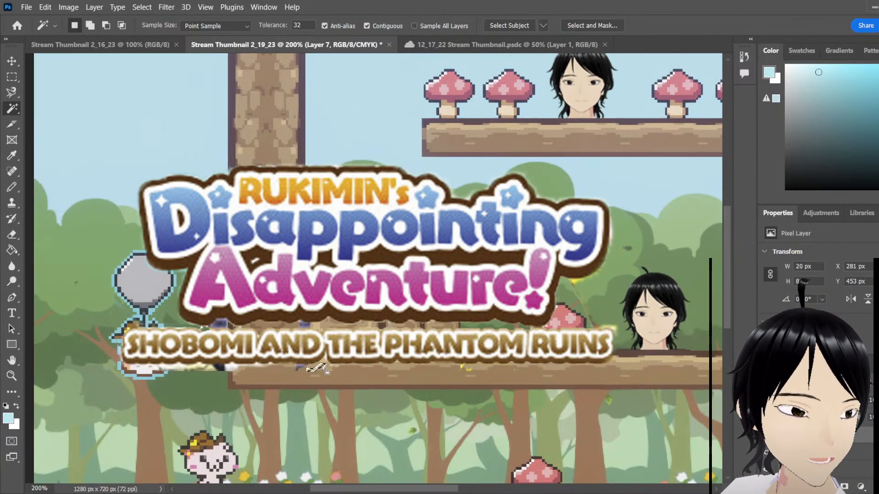
key("Delete")
left_click(320, 365)
key("ctrl+d")
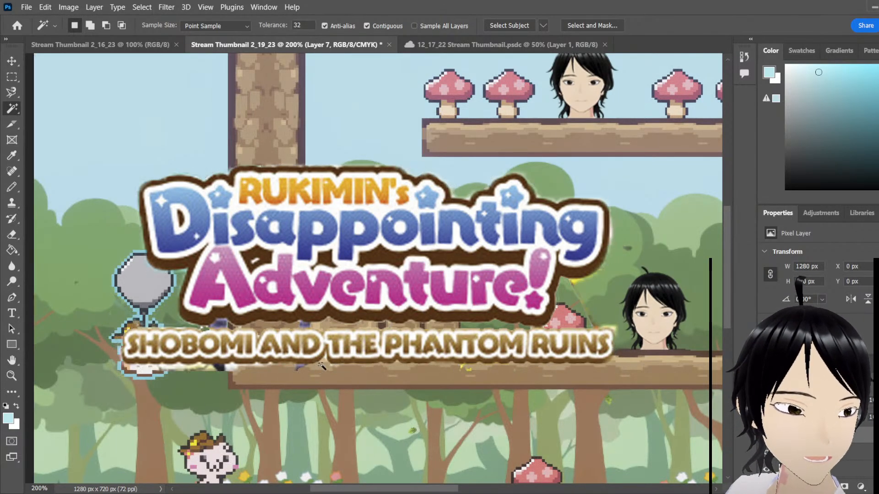
left_click(301, 367)
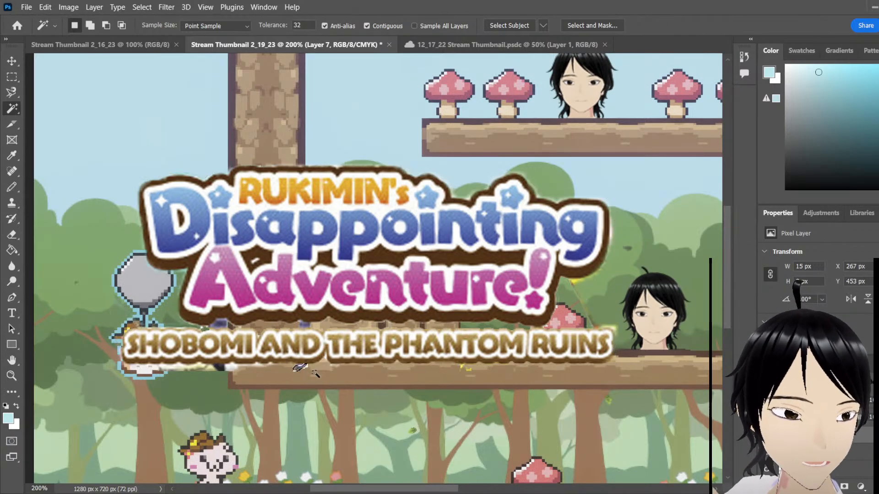
key("Delete")
left_click(461, 369)
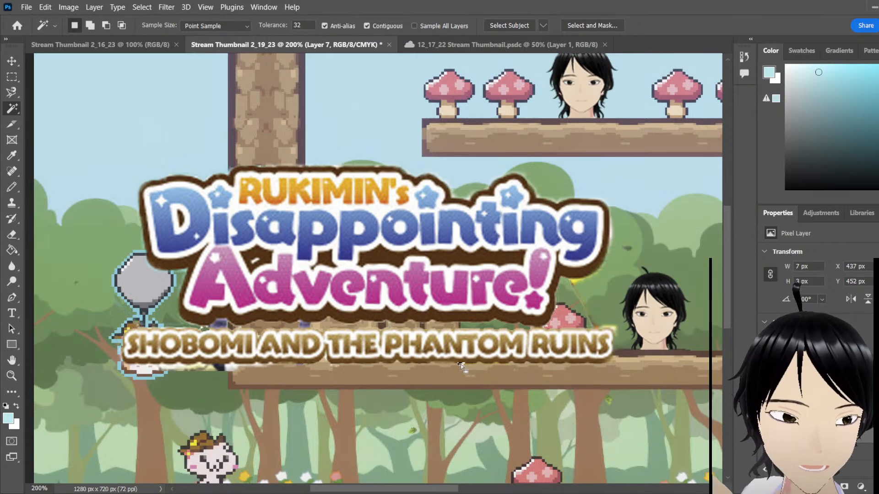
Magic-wand and delete the yellow and dark specks beneath "SHOBOMI" in the subtitle
left_click(203, 369)
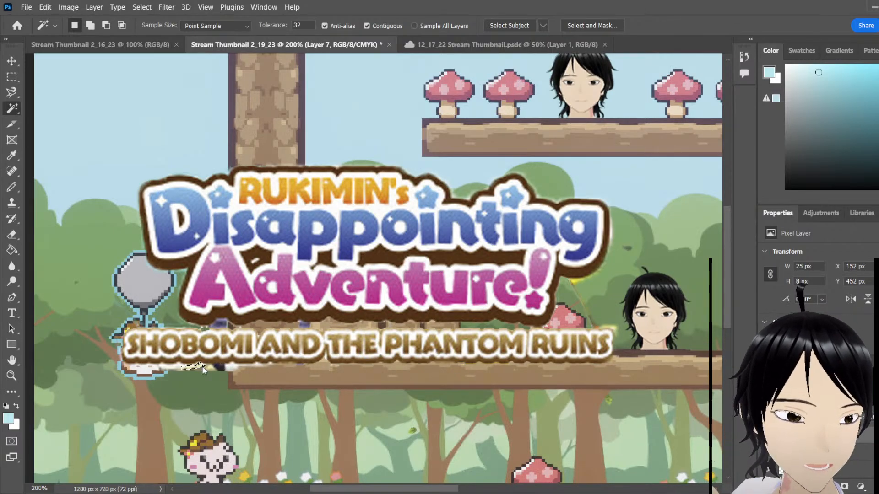
left_click(173, 370)
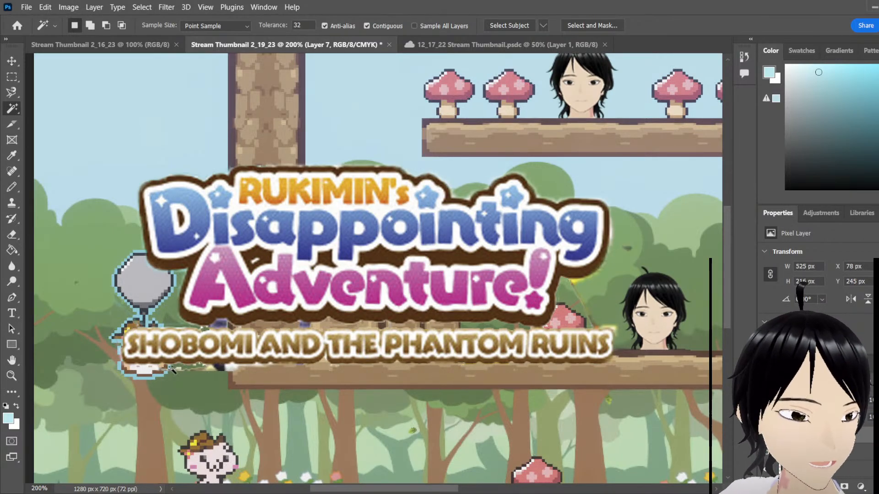
left_click(180, 372)
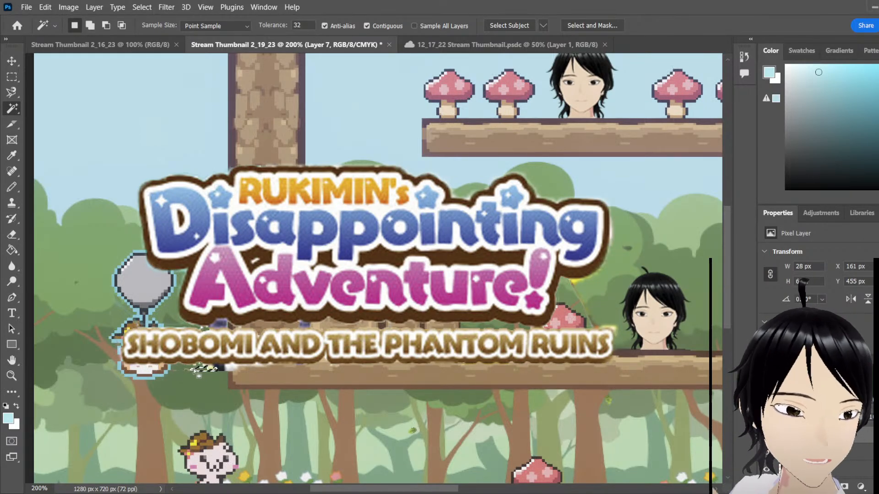
left_click(191, 370)
left_click(195, 368)
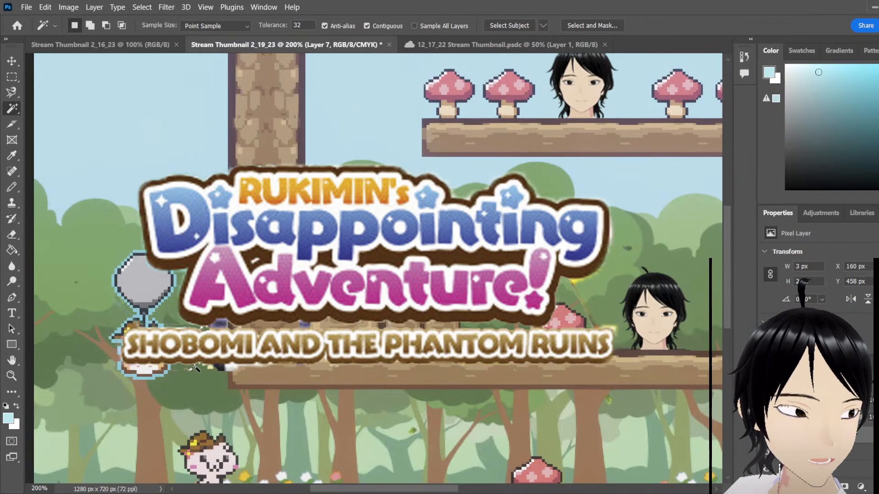
left_click(220, 369)
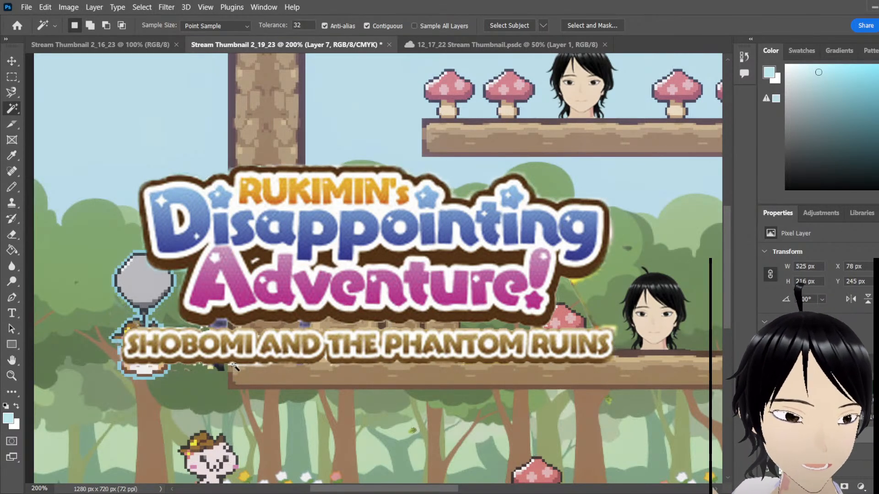
Magic-wand and delete the white strip along the subtitle's lower edge from "SHOBOMI" to "THE"
left_click(235, 367)
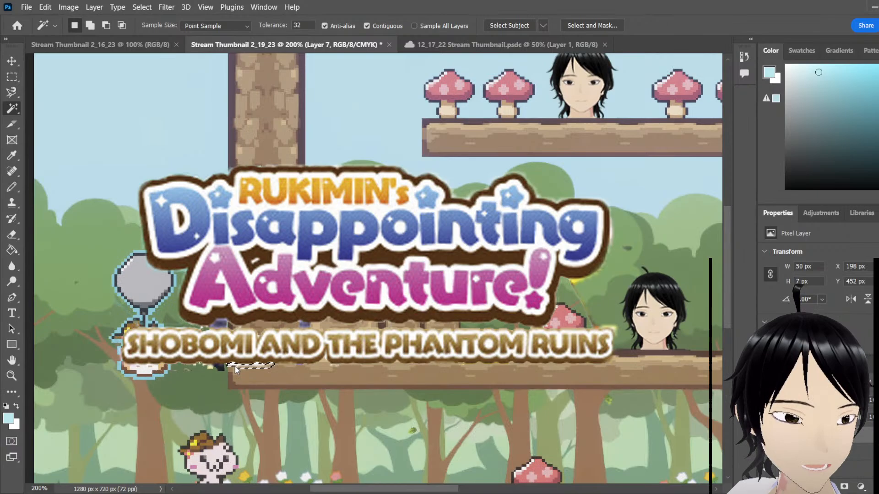
left_click(288, 366, "shift")
key("ctrl+d")
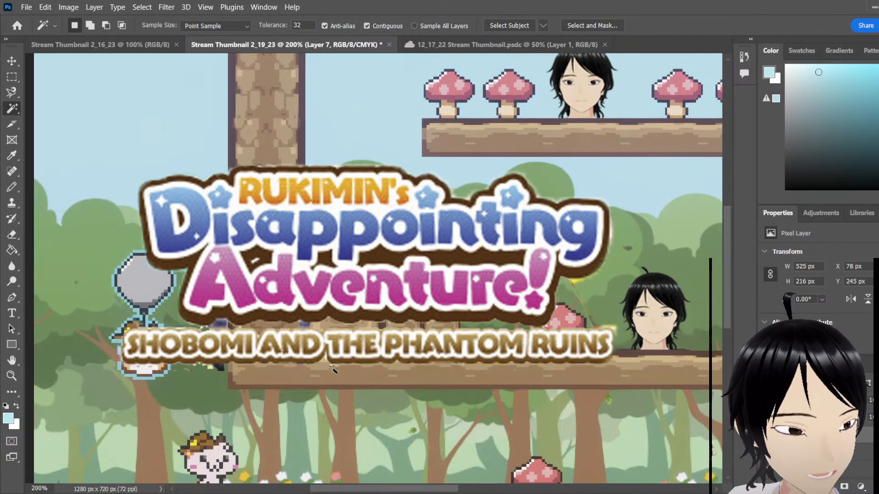
left_click(332, 368)
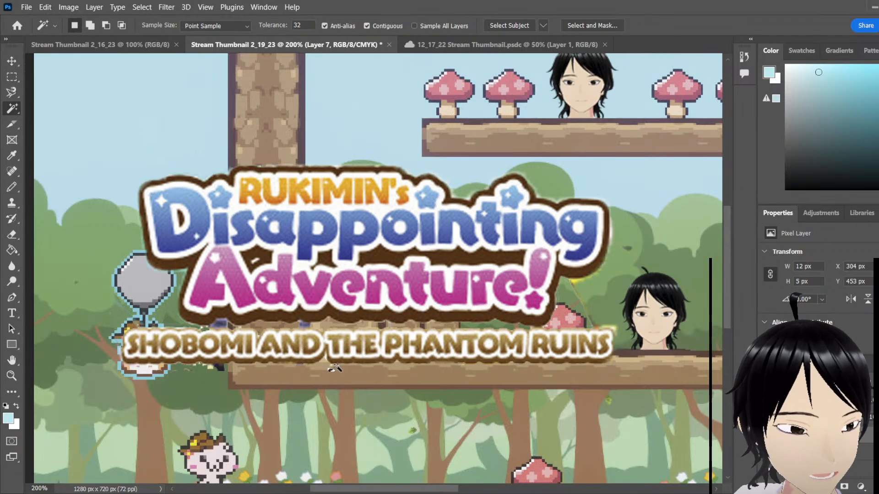
Magic-wand and delete the logo remnants over the balloon character, beneath the start of "SHOBOMI" and beside the balloon's string
left_click(129, 369)
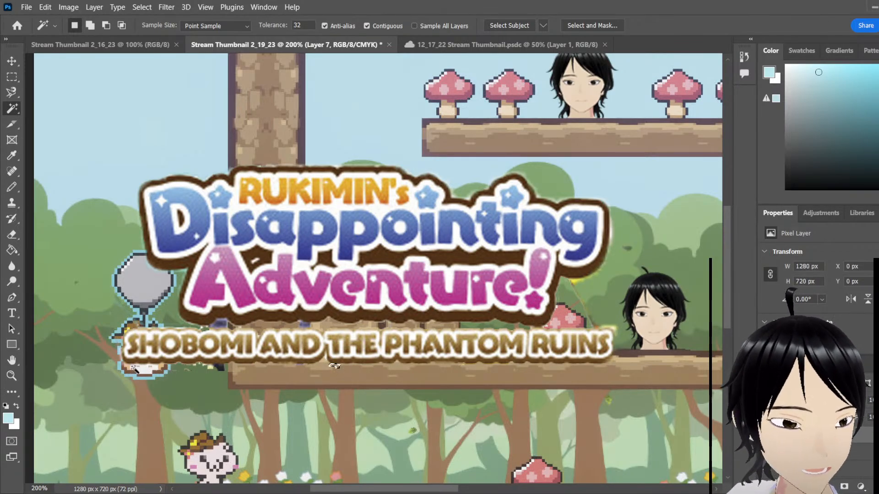
left_click(156, 365)
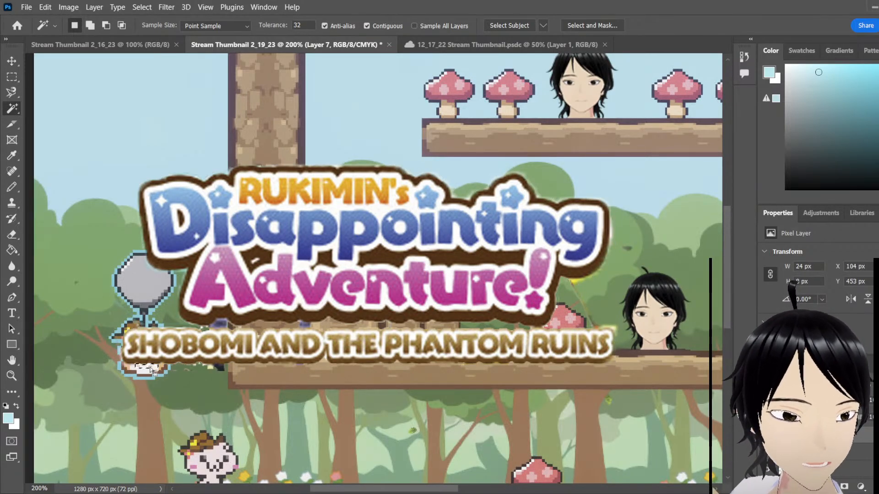
left_click(137, 369)
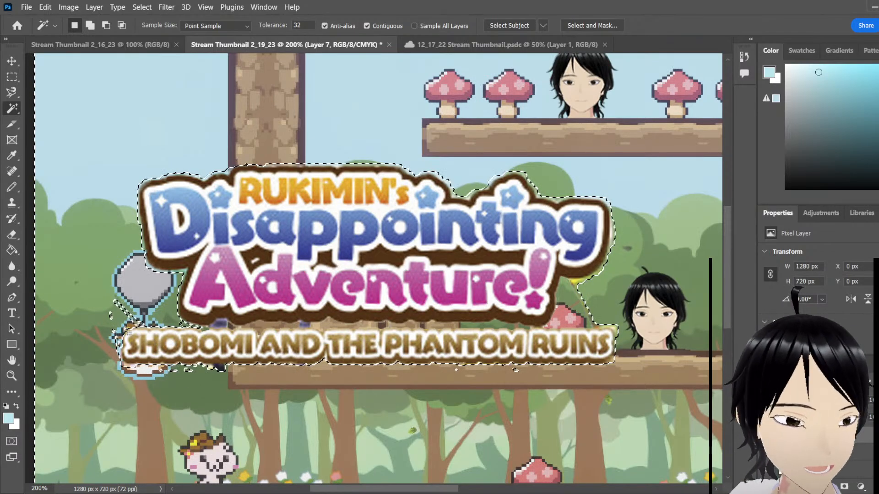
key("ctrl+d")
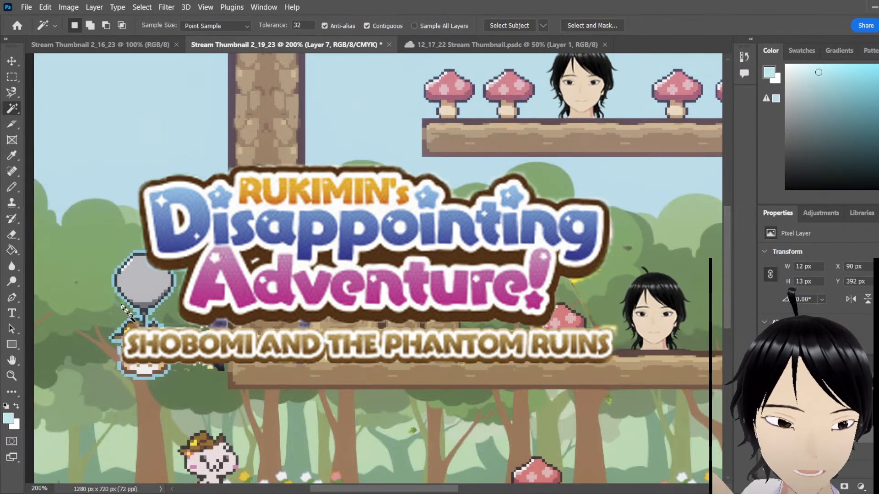
Magic-wand the thin sliver of banner at the outer edge of the "S" in "SHOBOMI" and remove it
left_click(232, 299)
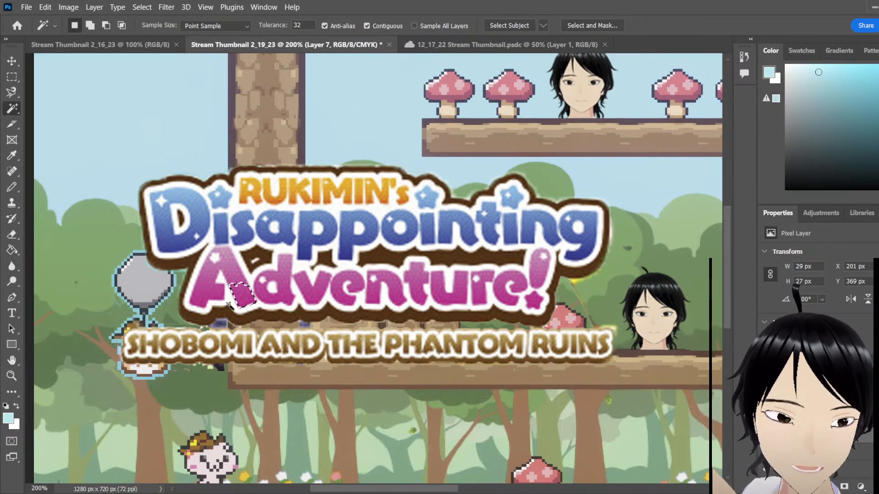
left_click(209, 343)
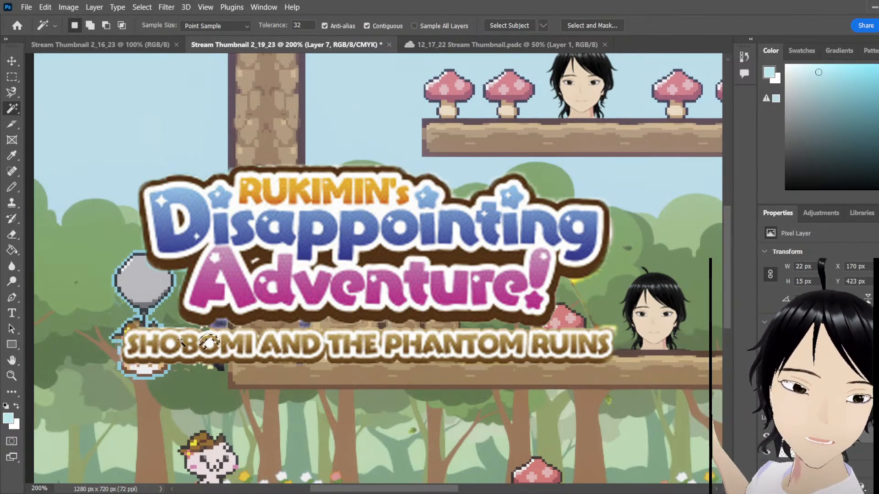
left_click(122, 351)
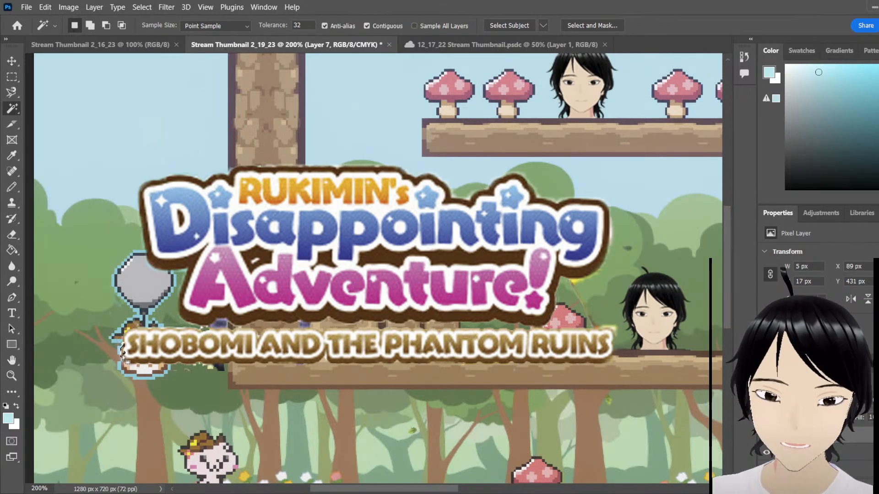
left_click(131, 366)
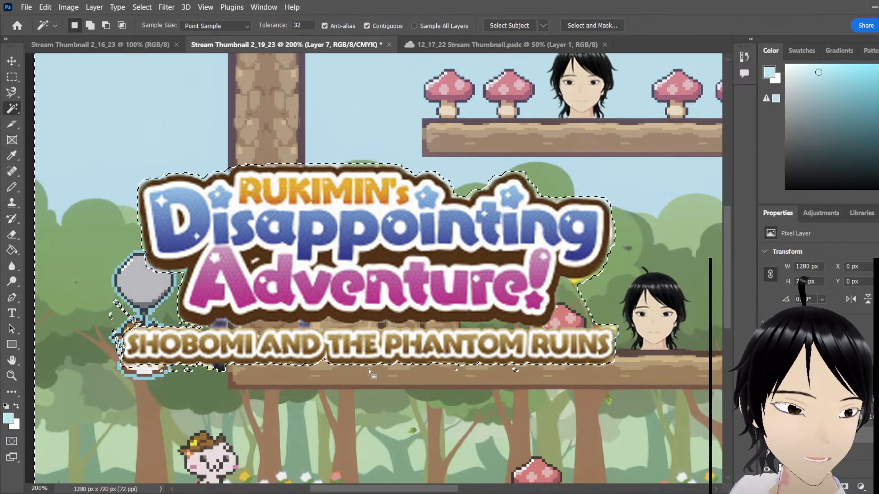
Magic-wand and delete the dark and yellow specks beneath "SHOBOMI" and the purple patches between title and subtitle
left_click(220, 367)
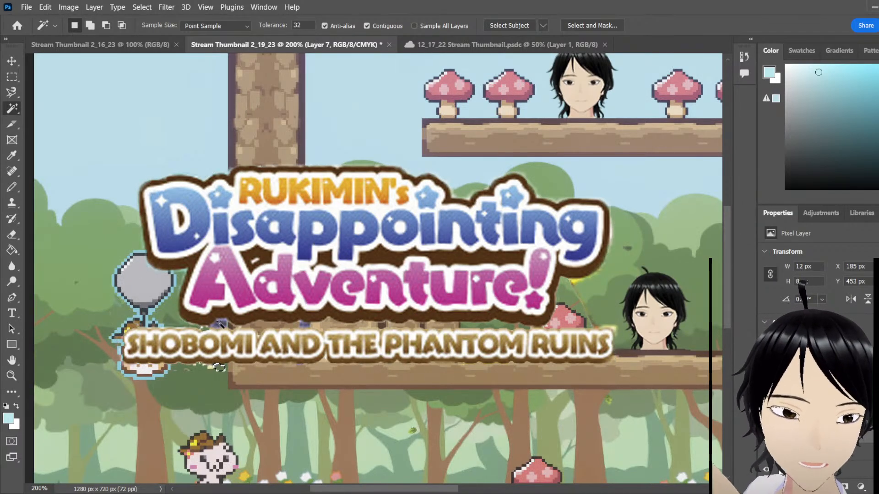
left_click(312, 326)
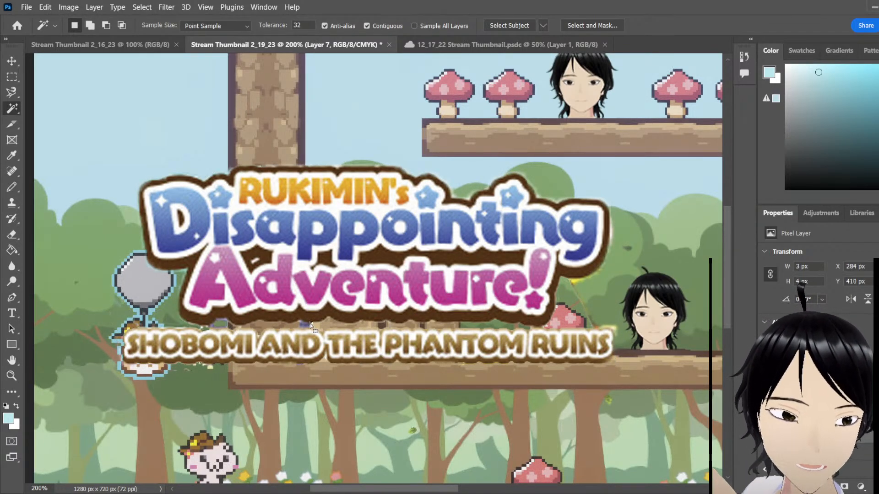
left_click(211, 326)
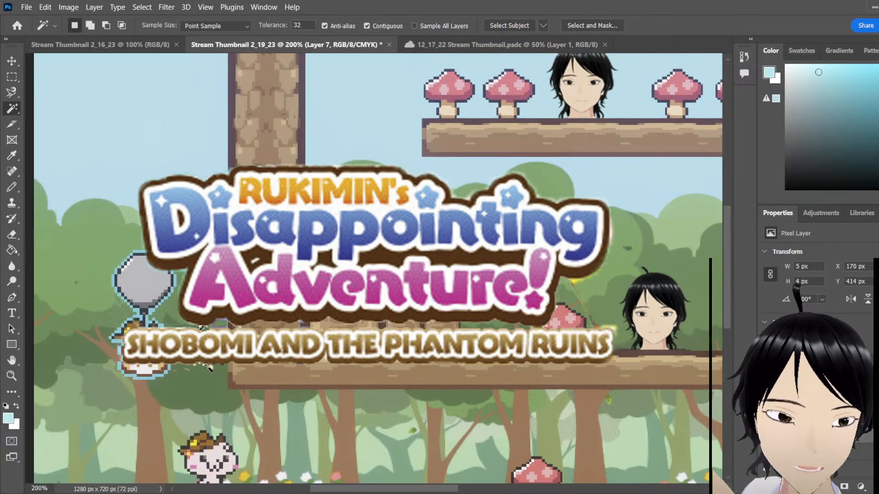
left_click(212, 369)
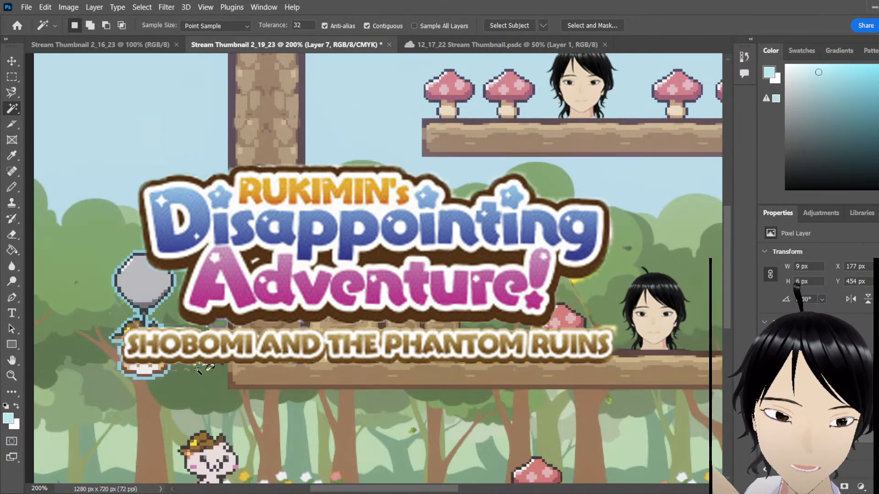
left_click(188, 371)
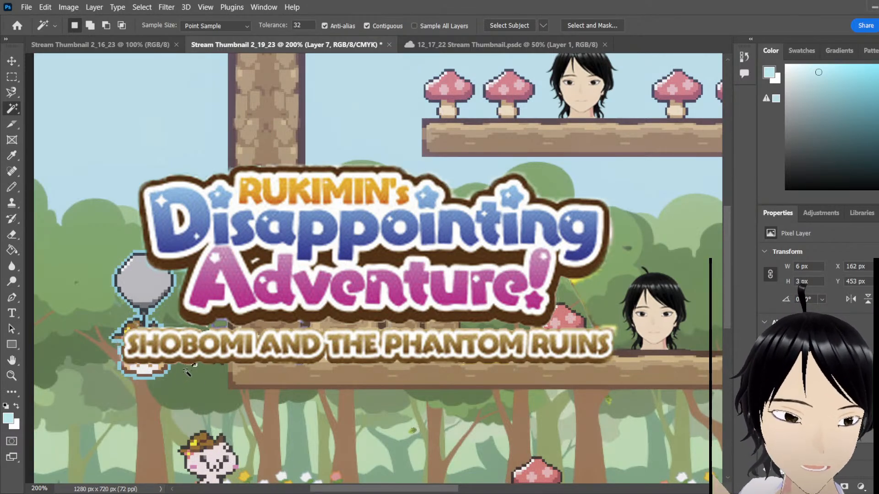
Magic-wand and delete the remnant above the end of "SHOBOMI", then clear the selection
left_click(241, 327)
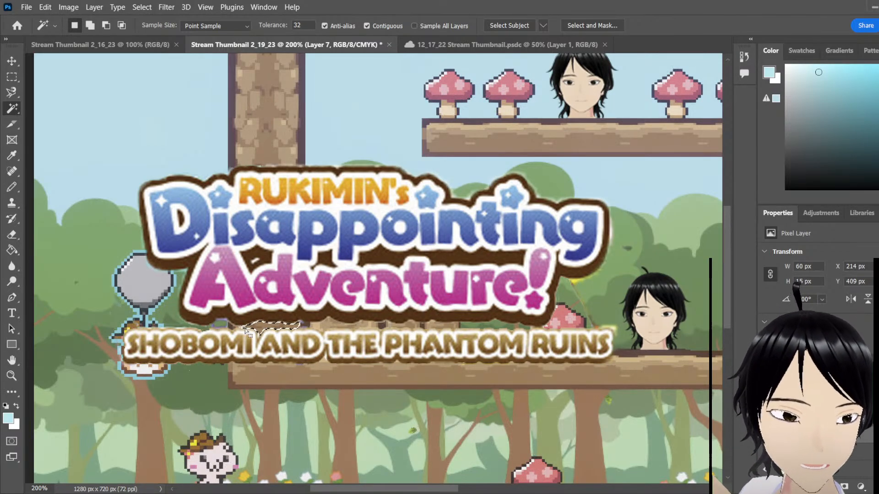
left_click(241, 328)
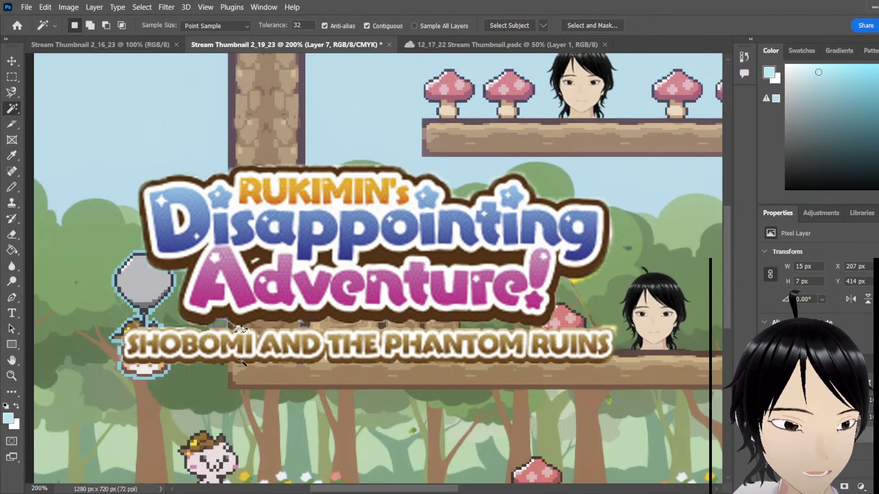
left_click(205, 369)
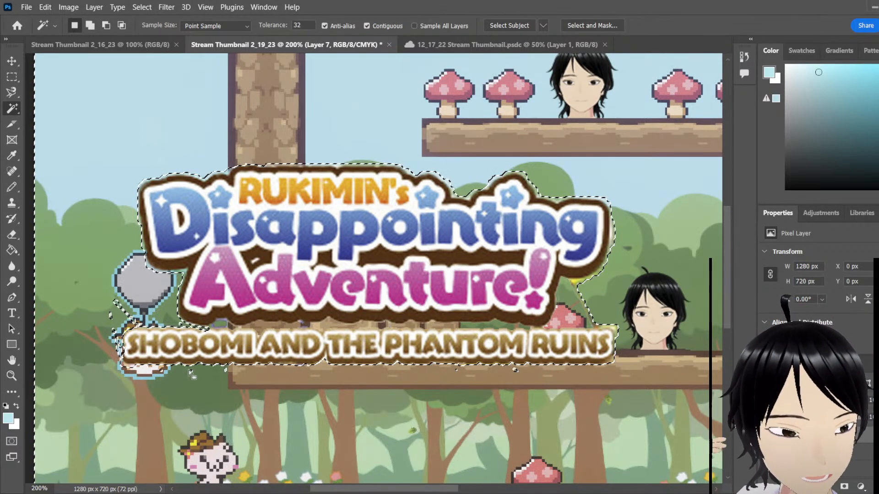
key("ctrl+d")
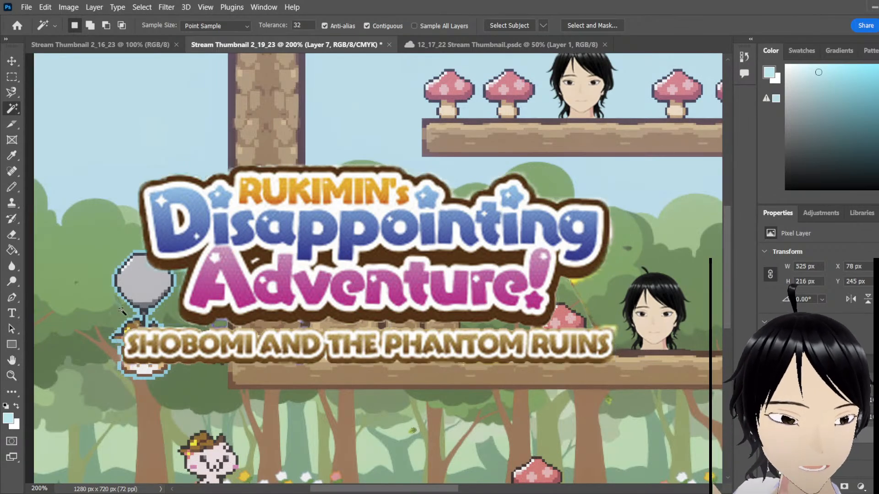
Magic-wand several areas around the title logo and near the mushroom above "RUINS" to check for leftover background
left_click(132, 320)
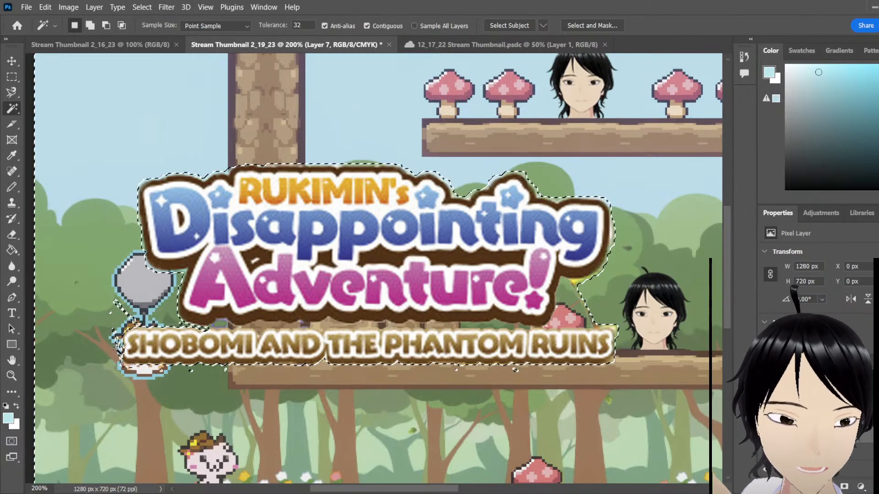
left_click(118, 346)
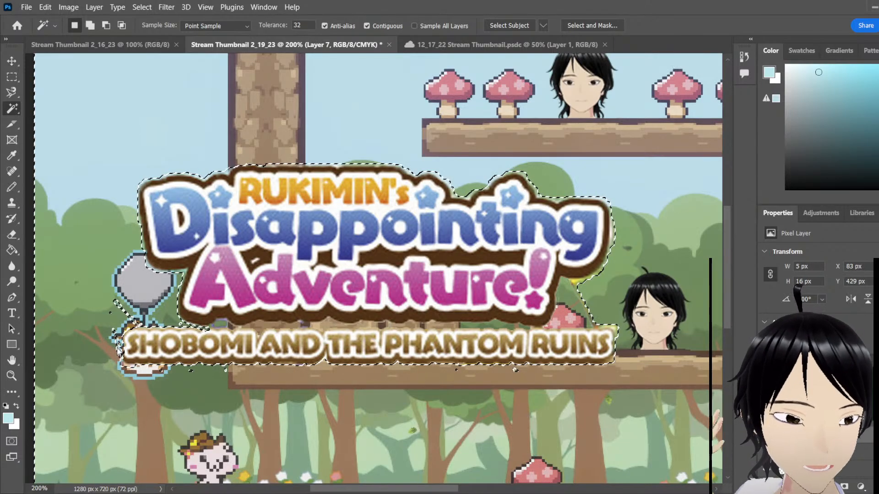
left_click(116, 346)
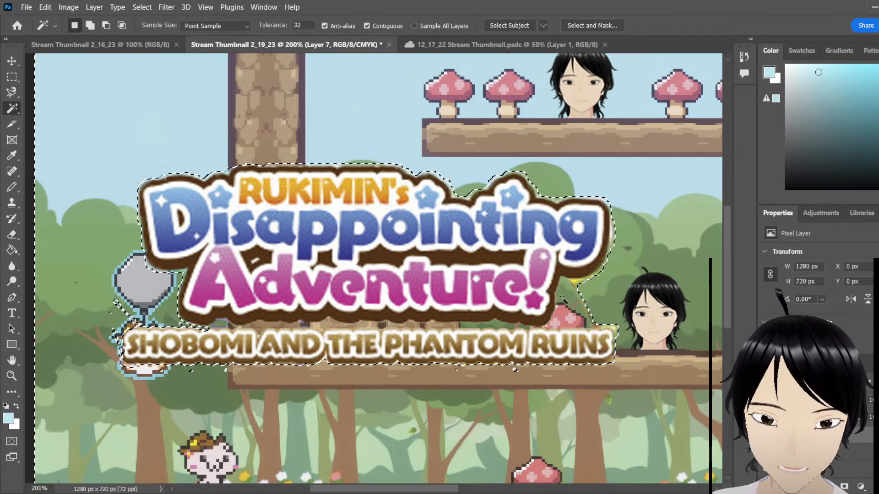
left_click(567, 316)
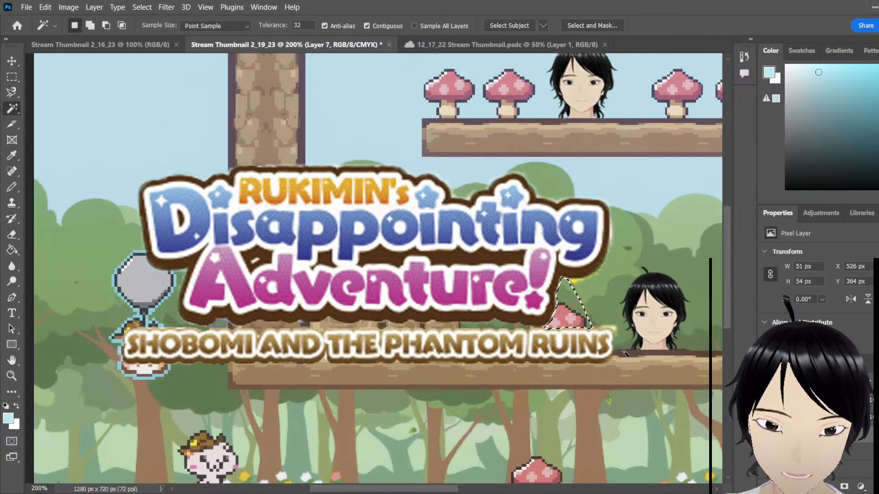
left_click(611, 327)
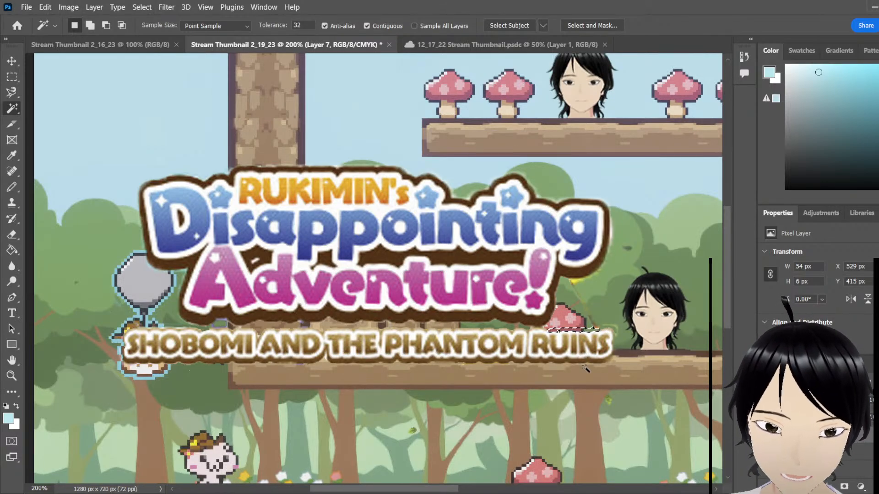
left_click(586, 389)
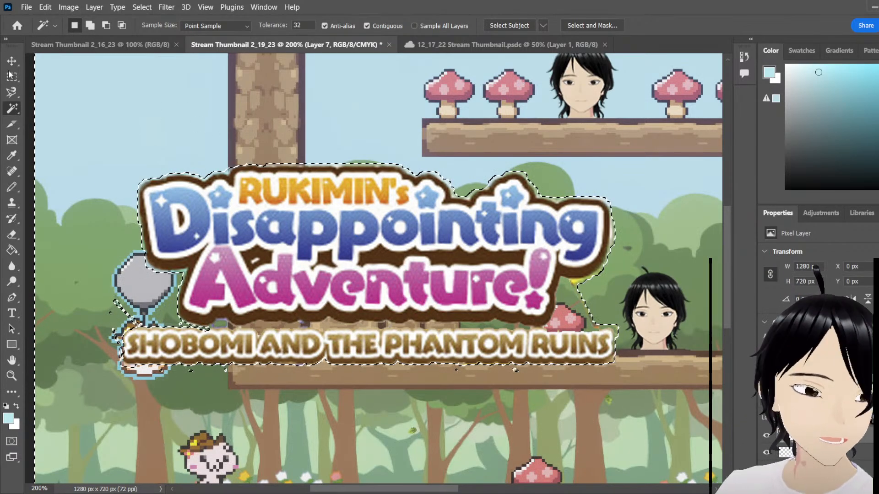
Clear the selection, move the title logo over the large brown dirt wall, and scale it to 112%
left_click(11, 376)
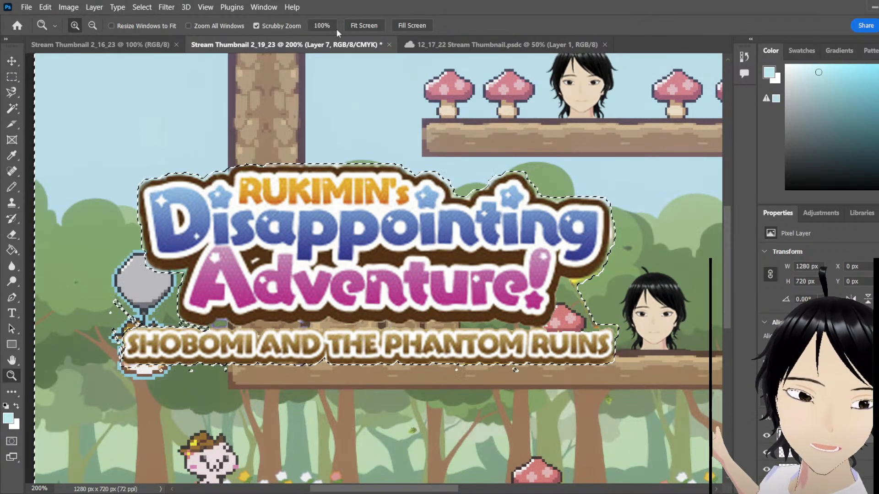
left_click(348, 23)
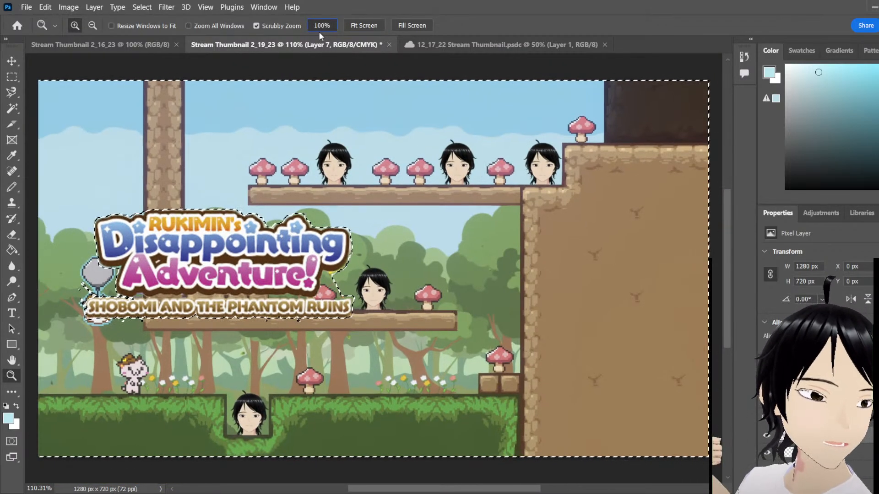
left_click(320, 28)
left_click(10, 64)
left_click(12, 77)
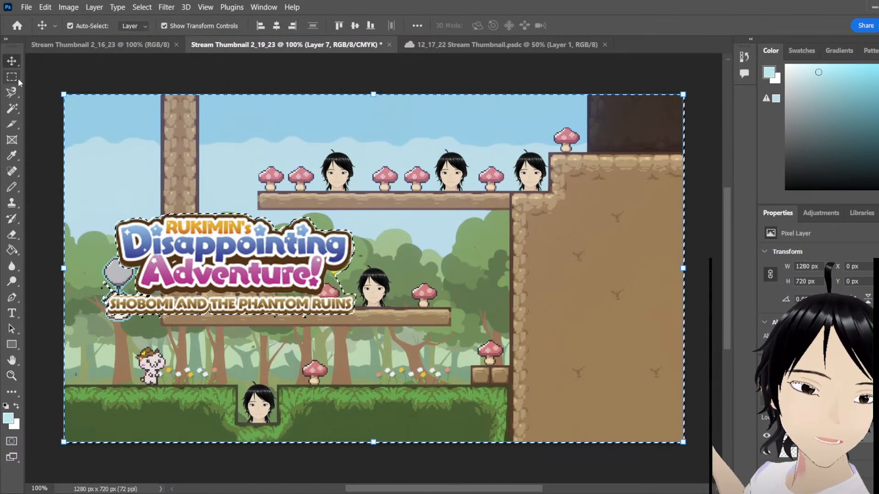
left_click(136, 156)
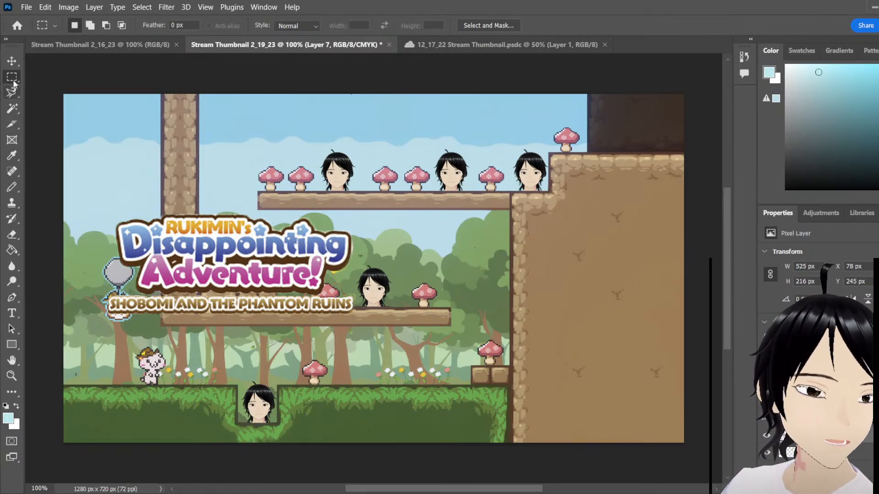
left_click(12, 61)
left_click_drag(221, 255, 549, 267)
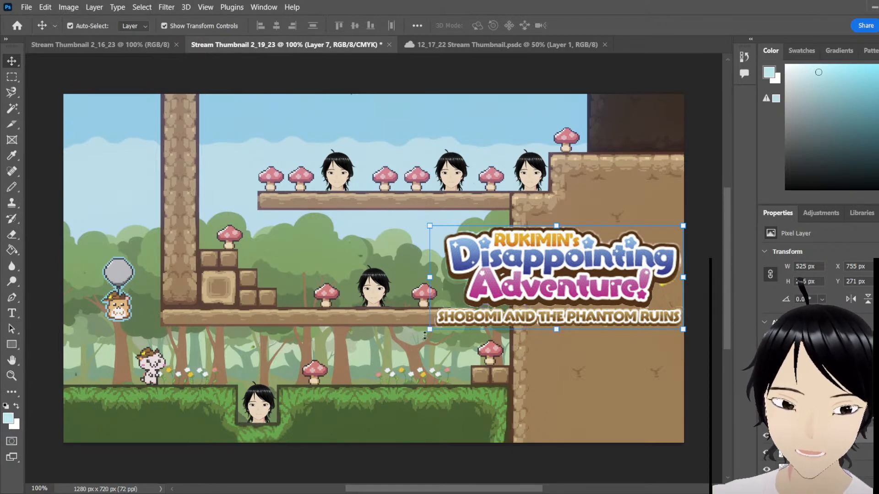
left_click_drag(429, 330, 399, 342)
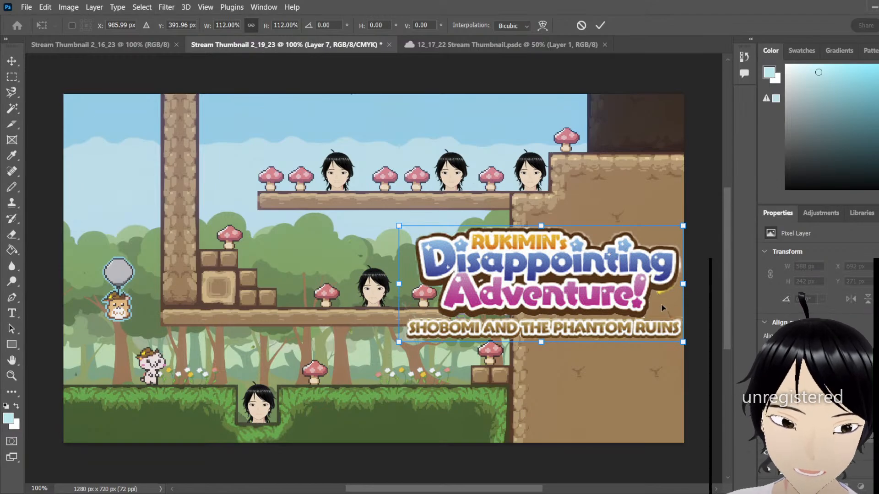
left_click(11, 155)
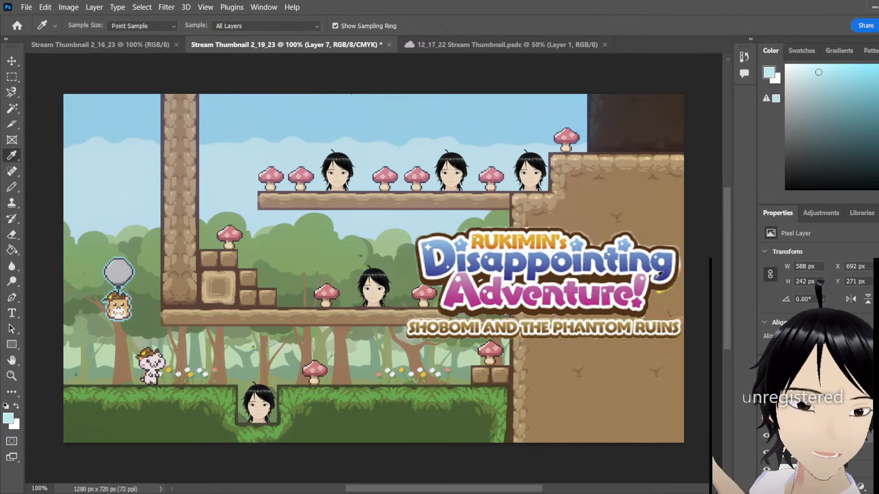
Magic-wand and delete the logo remnants between the exclamation mark and the end of "RUINS", and clear the selection
left_click(12, 108)
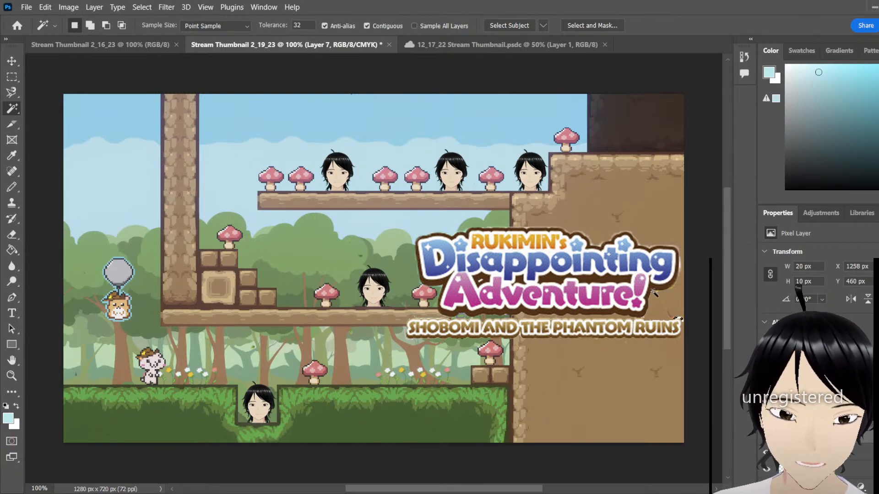
left_click(654, 292)
key("Delete")
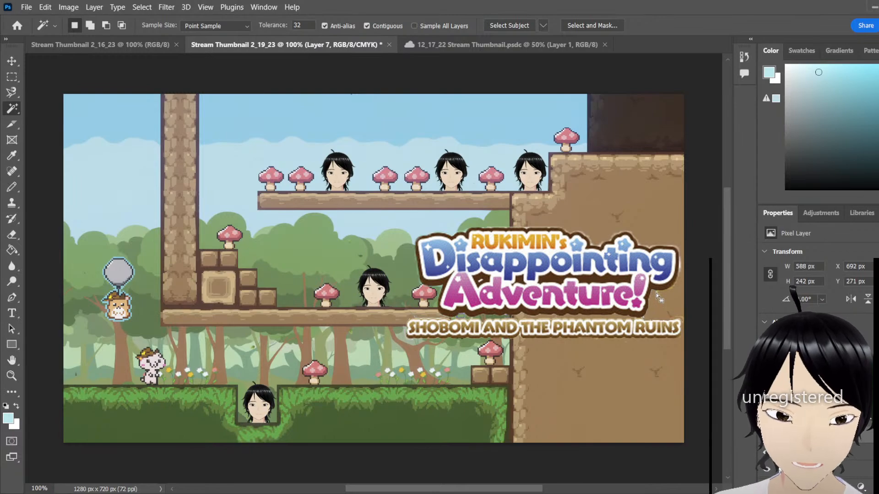
left_click(665, 310)
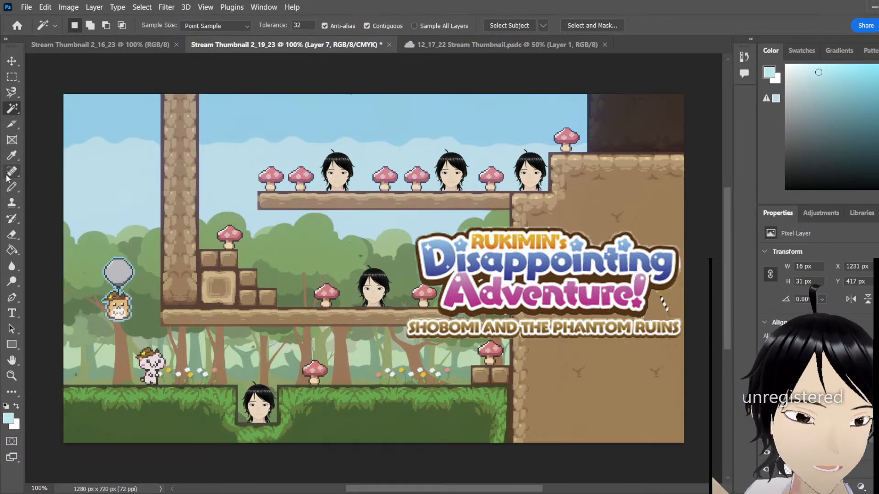
left_click(12, 237)
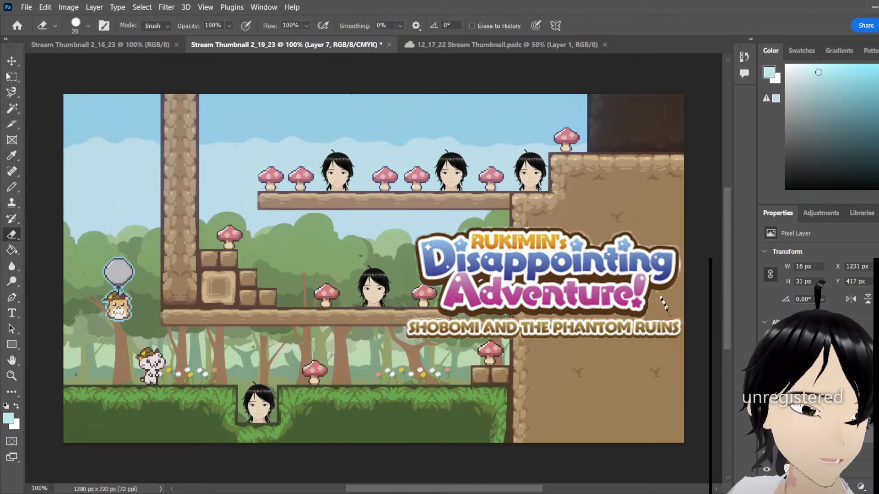
key("m")
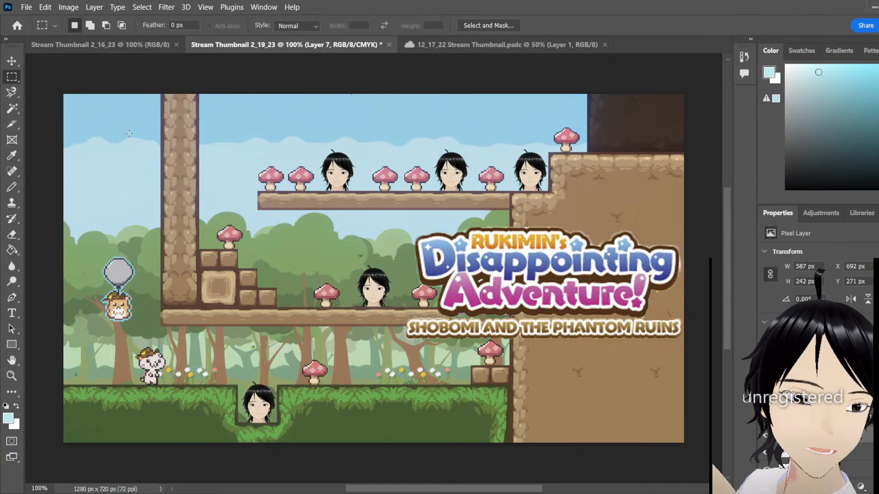
Erase the dark and orange streak above "RUINS" with a 20 px eraser
left_click(13, 234)
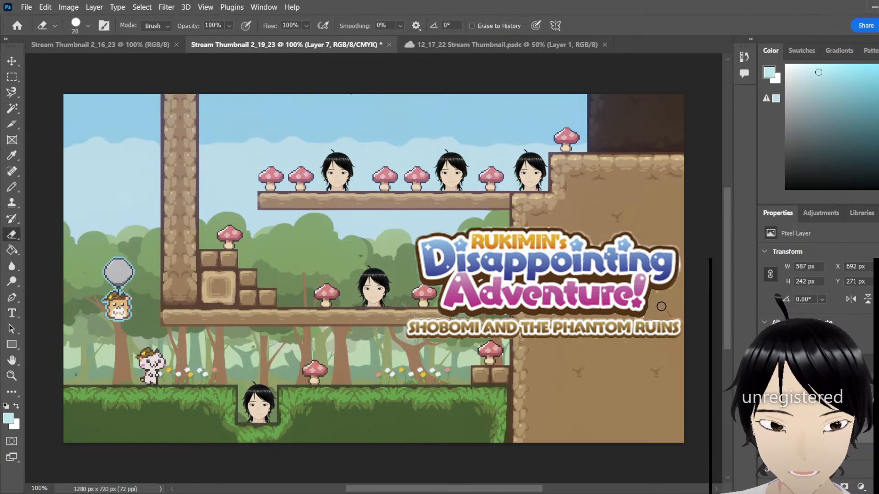
left_click(17, 375)
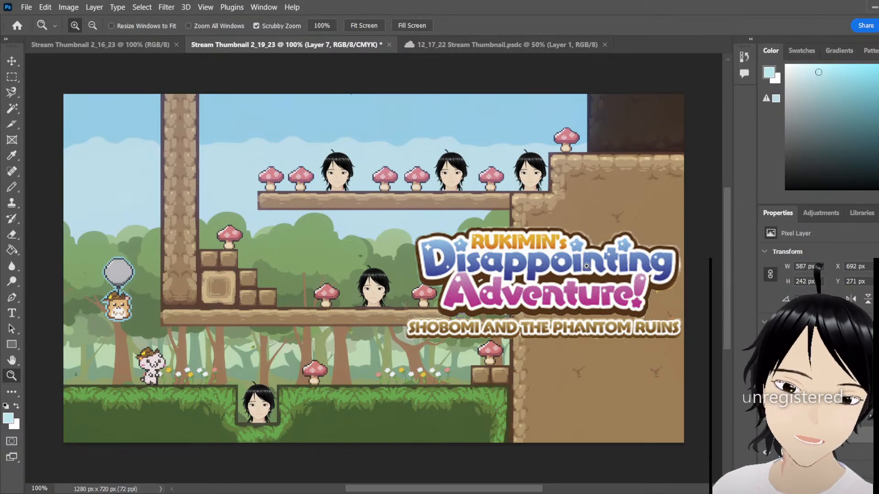
left_click(634, 290)
left_click(634, 290)
left_click_drag(504, 489, 548, 488)
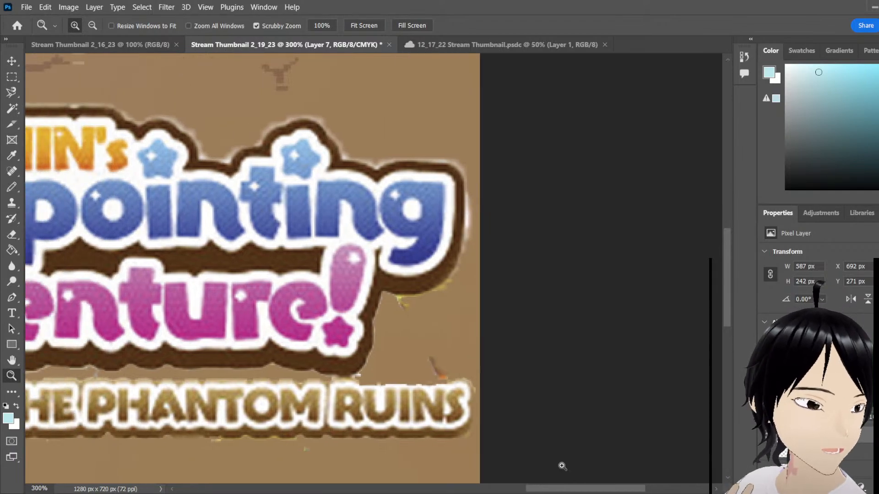
left_click(12, 235)
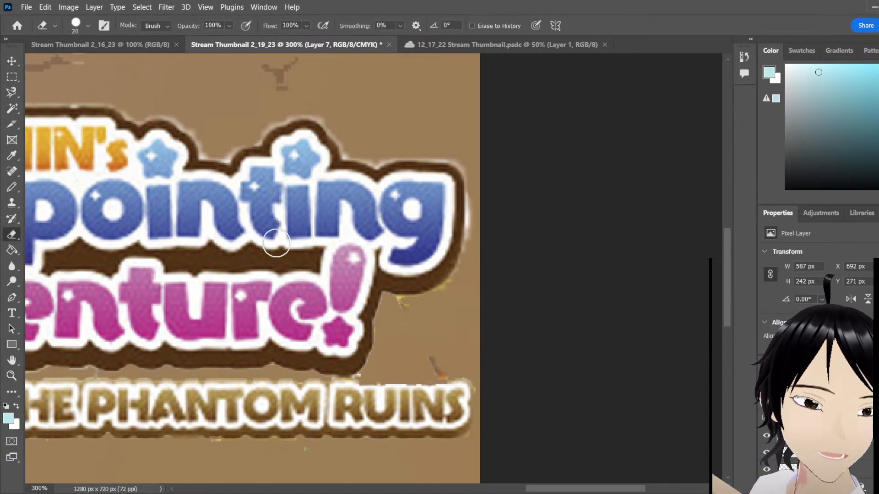
left_click(433, 359)
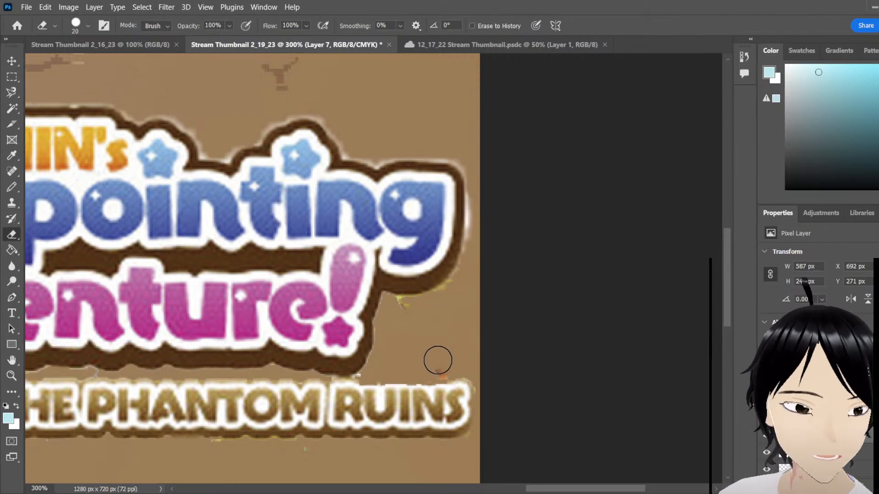
left_click(444, 372)
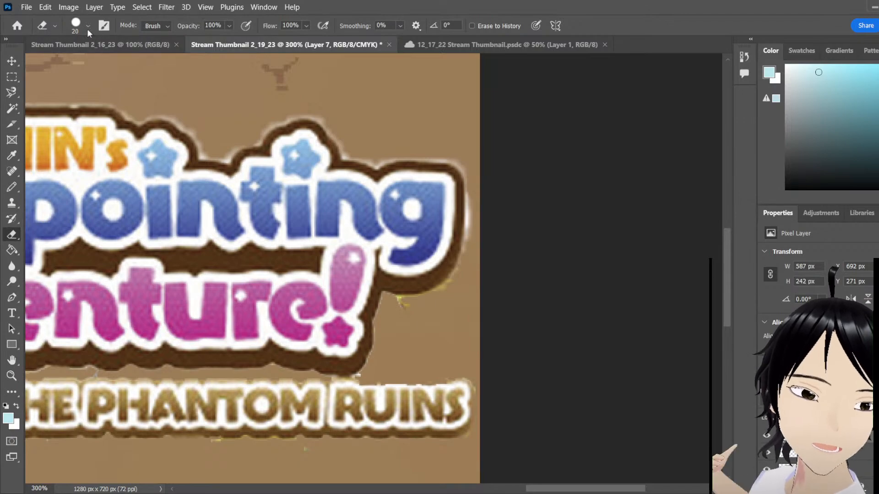
Reduce the eraser to 4 px and remove the yellow specks beneath the "g" of "Disappointing"
key("bracketleft")
key("bracketleft")
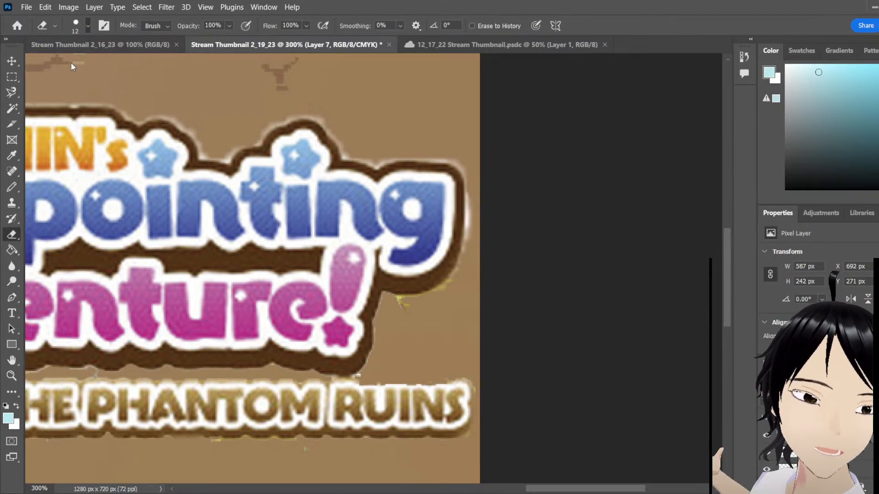
left_click_drag(407, 312, 400, 302)
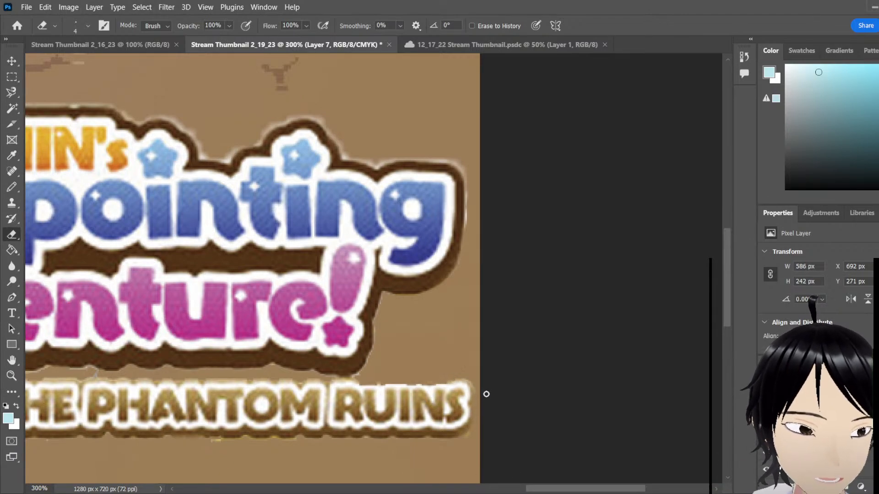
Erase the purple and yellow remnants between title and subtitle and along the subtitle's outline with the 4 px eraser
left_click_drag(578, 489, 566, 490)
left_click_drag(555, 490, 527, 491)
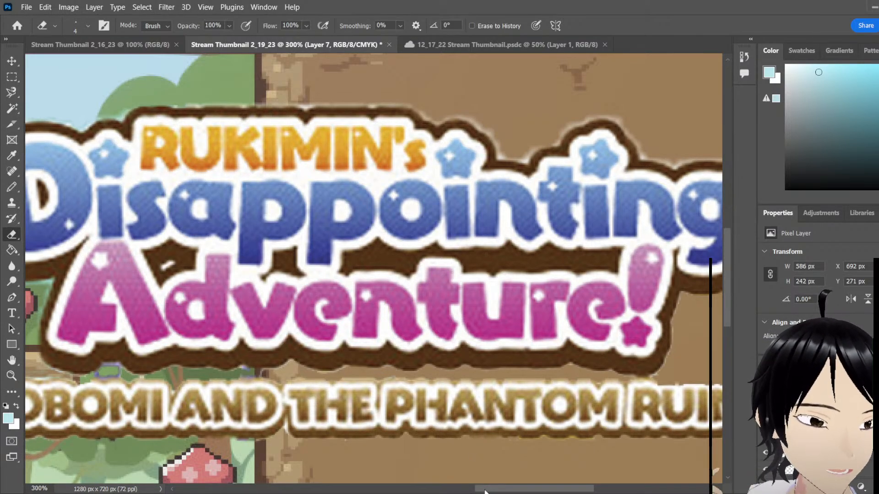
left_click_drag(485, 492, 460, 492)
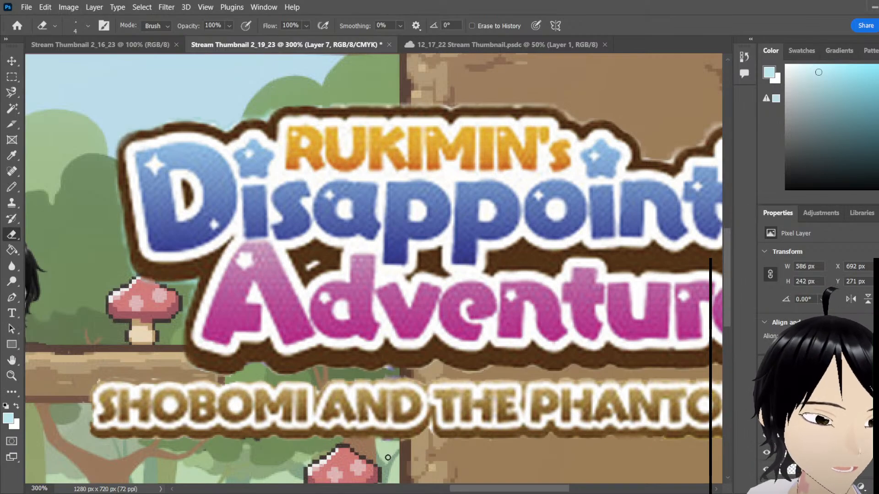
left_click_drag(471, 491, 484, 491)
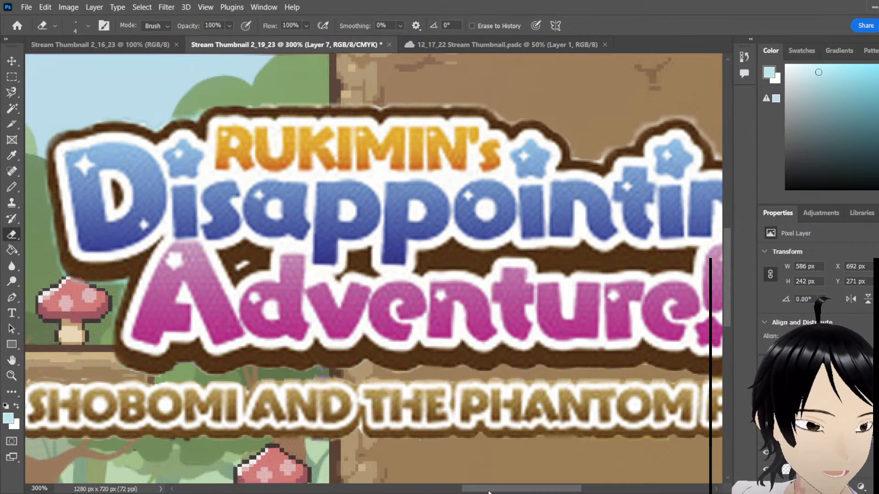
Try erasing the pale fringe along the outer edge of the "g" in "Disappointing", and undo the stroke
left_click_drag(498, 492, 525, 492)
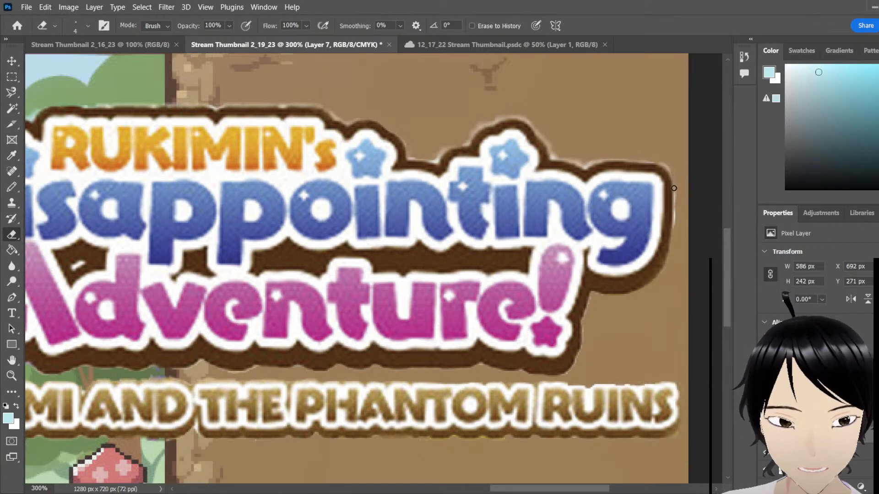
left_click_drag(673, 188, 673, 227)
key("ctrl+z")
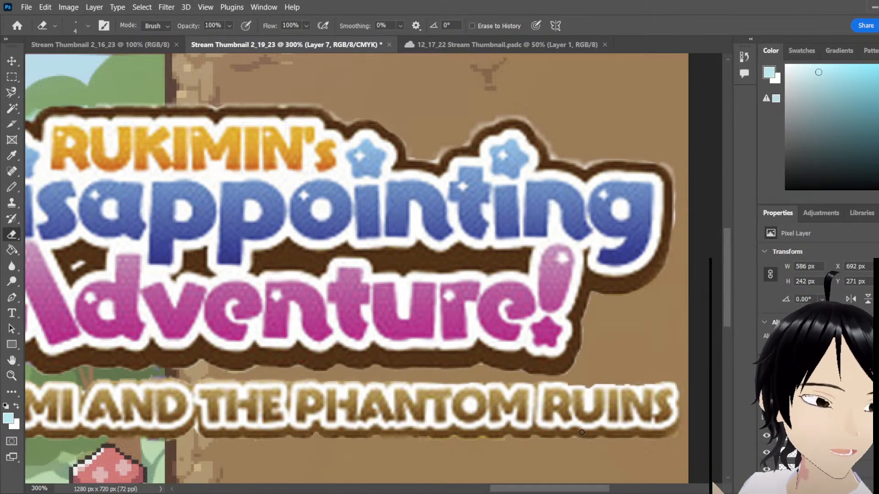
Check the logo's cleaned outline near "SHOBOMI" and in the whole scene at 100%, and magnify to 300%
left_click_drag(550, 489, 509, 492)
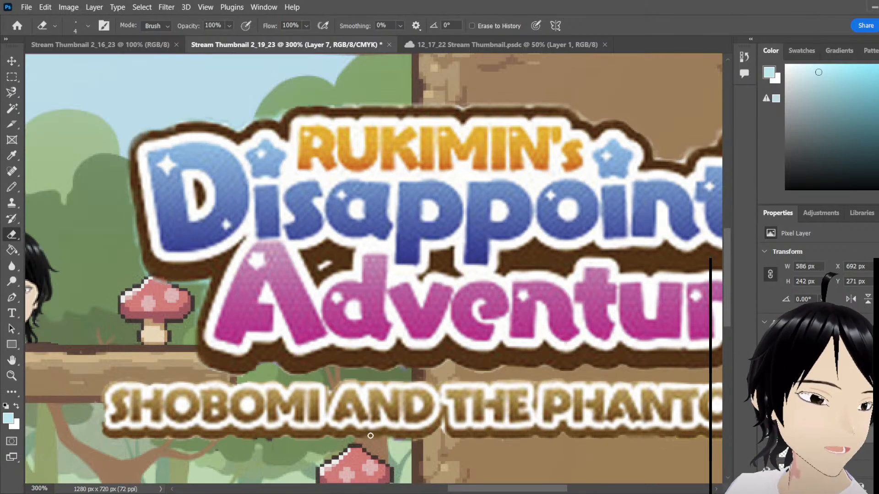
left_click(11, 376)
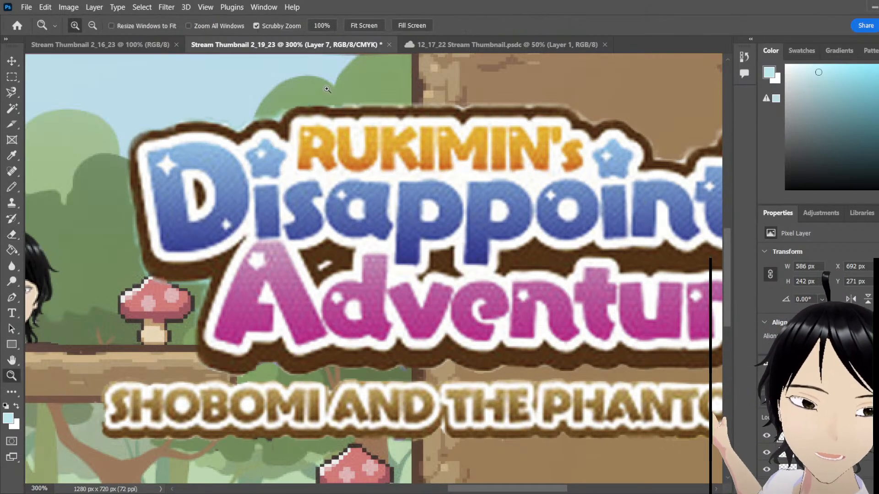
left_click(321, 26)
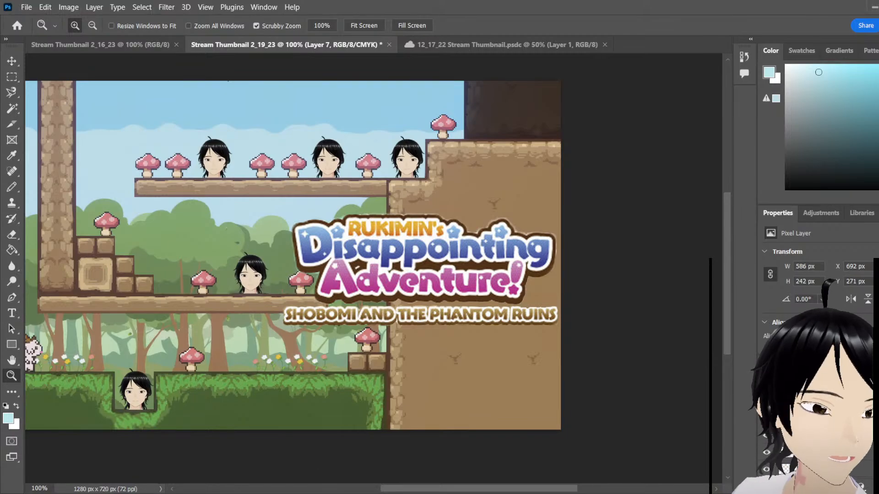
left_click(460, 480)
left_click(460, 480)
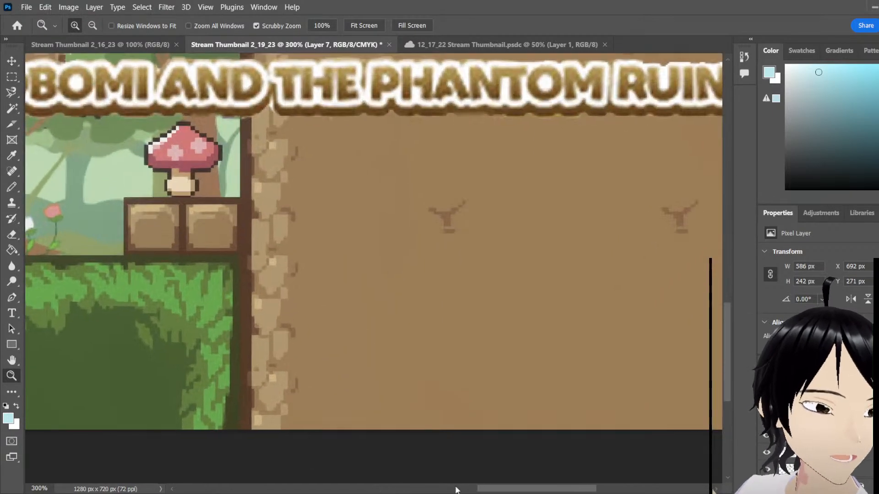
Reposition the game title logo slightly left and down to X 671 px, Y 275 px, and check its placement in the whole scene
left_click(322, 25)
left_click_drag(482, 490, 431, 489)
scroll(444, 417, "up", 3)
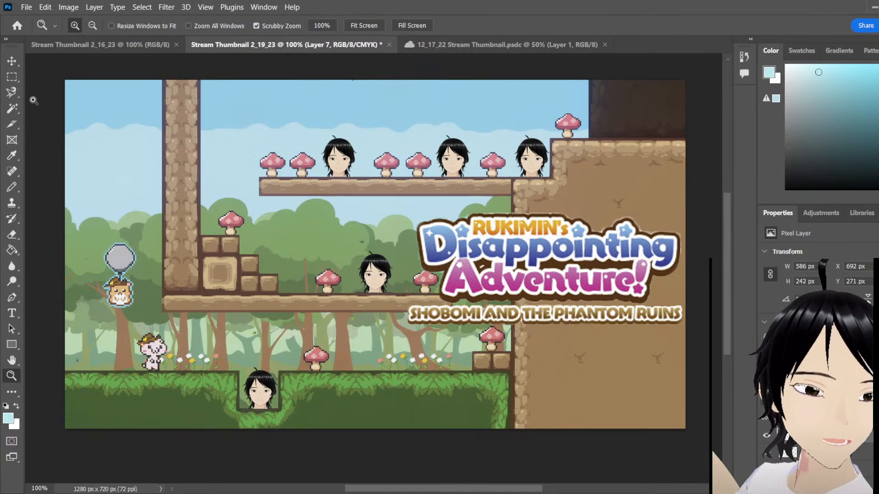
left_click(12, 60)
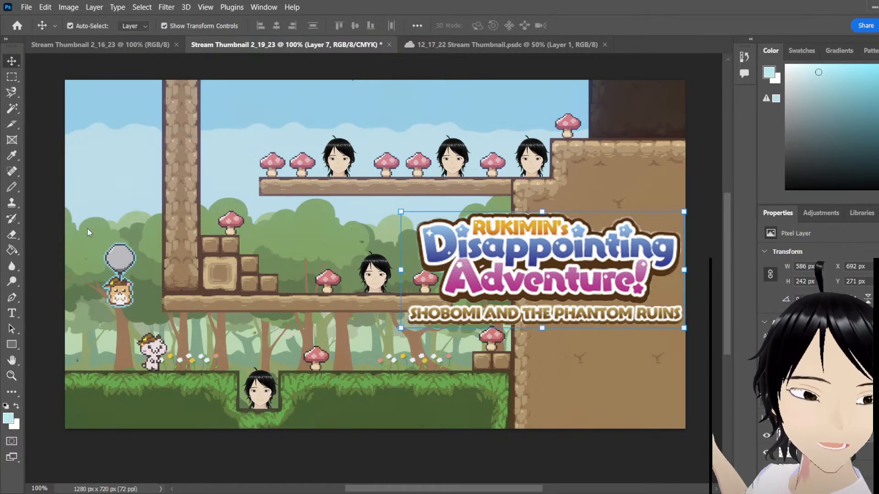
left_click(12, 76)
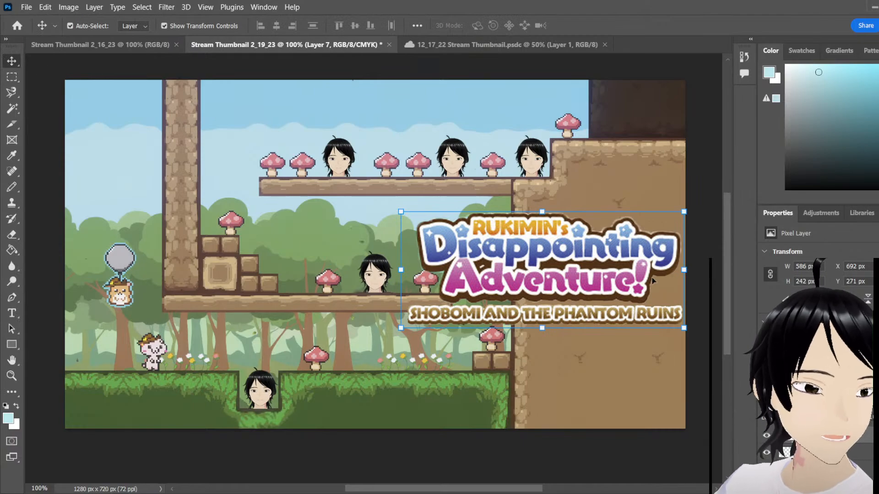
left_click_drag(617, 283, 607, 285)
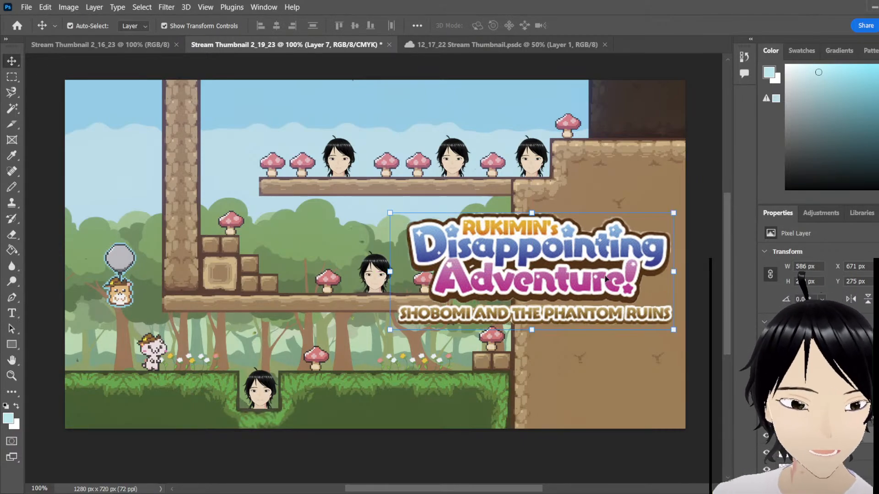
left_click(12, 76)
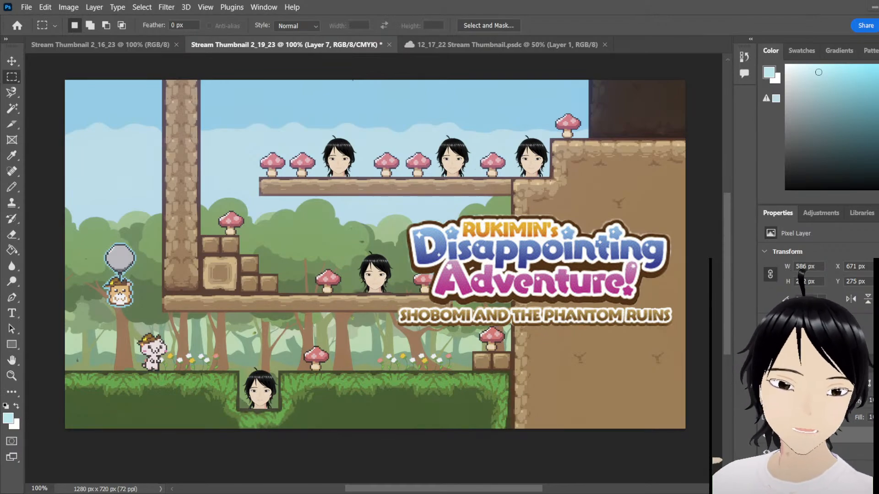
left_click(17, 63)
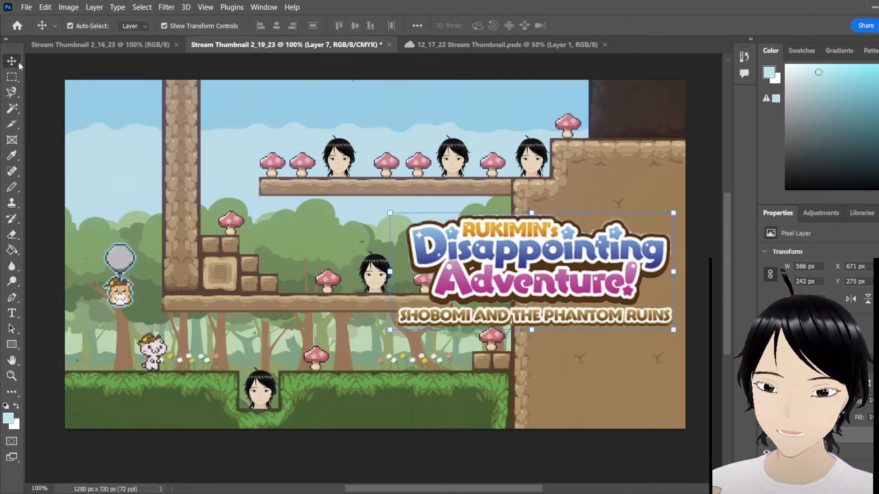